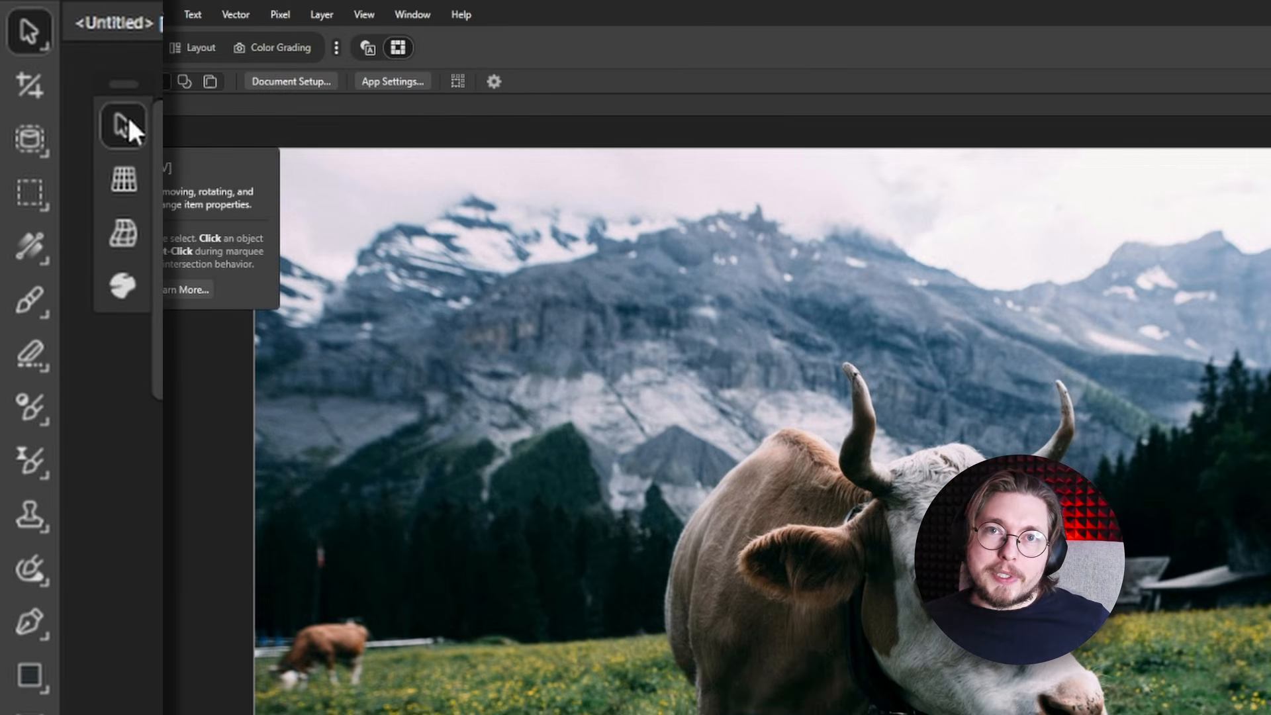
Select the cow photo on the canvas with the Move Tool.
click(968, 415)
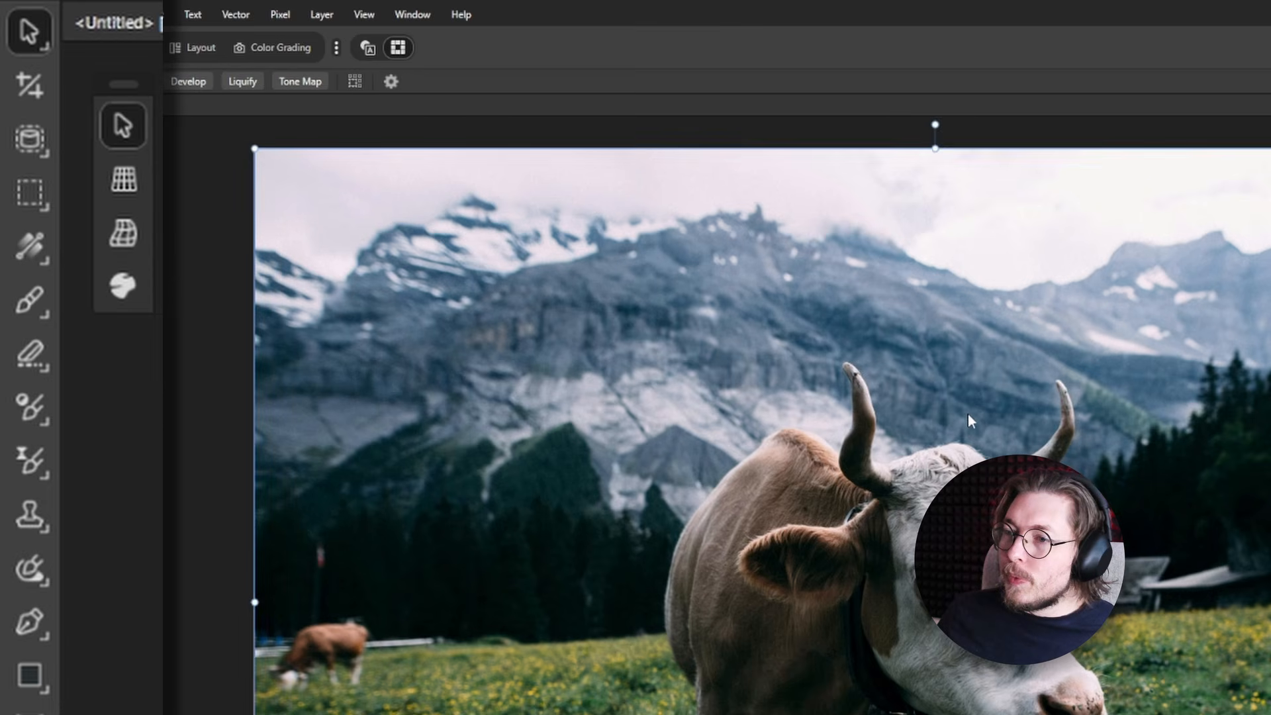
mouse_move(967, 414)
mouse_down()
mouse_move(825, 560)
mouse_move(860, 342)
mouse_move(1065, 444)
mouse_move(951, 570)
mouse_move(911, 513)
mouse_move(912, 614)
mouse_move(872, 665)
mouse_move(989, 514)
mouse_move(989, 416)
mouse_up()
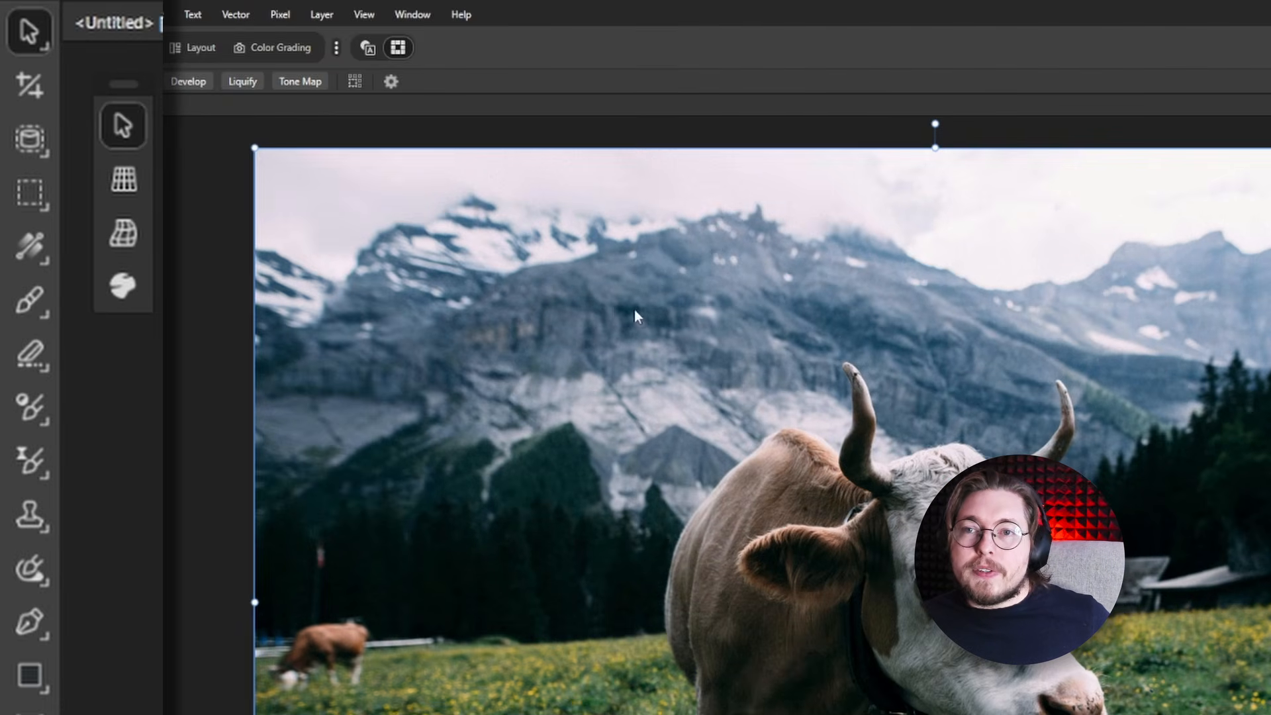
click(43, 47)
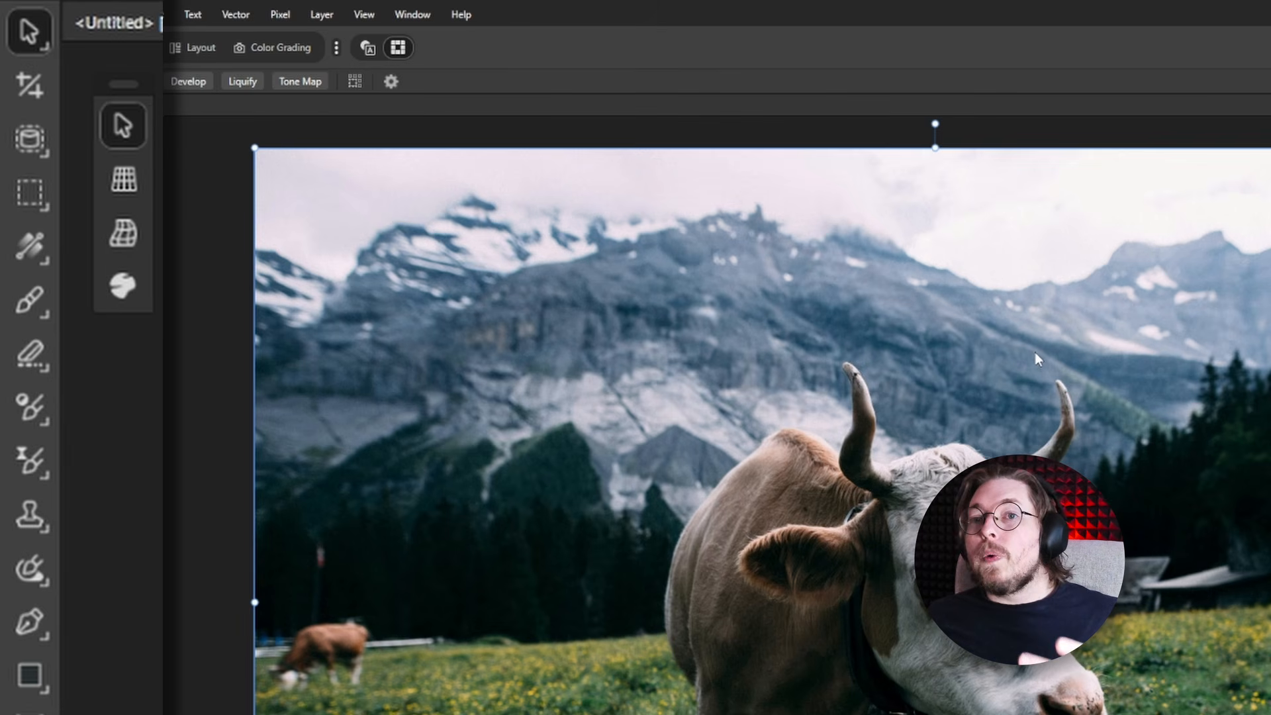
Try to distort the photo's perspective by pulling its upper-right corner inward.
click(135, 180)
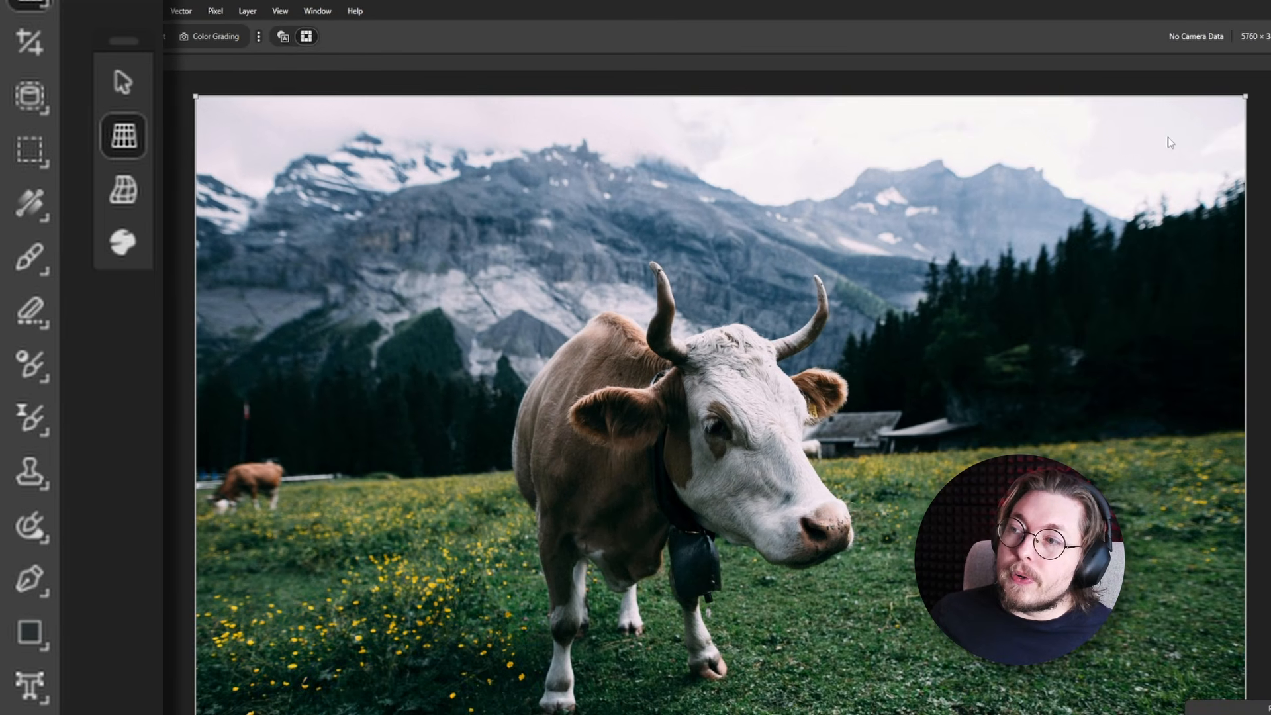
drag(1243, 104, 1049, 250)
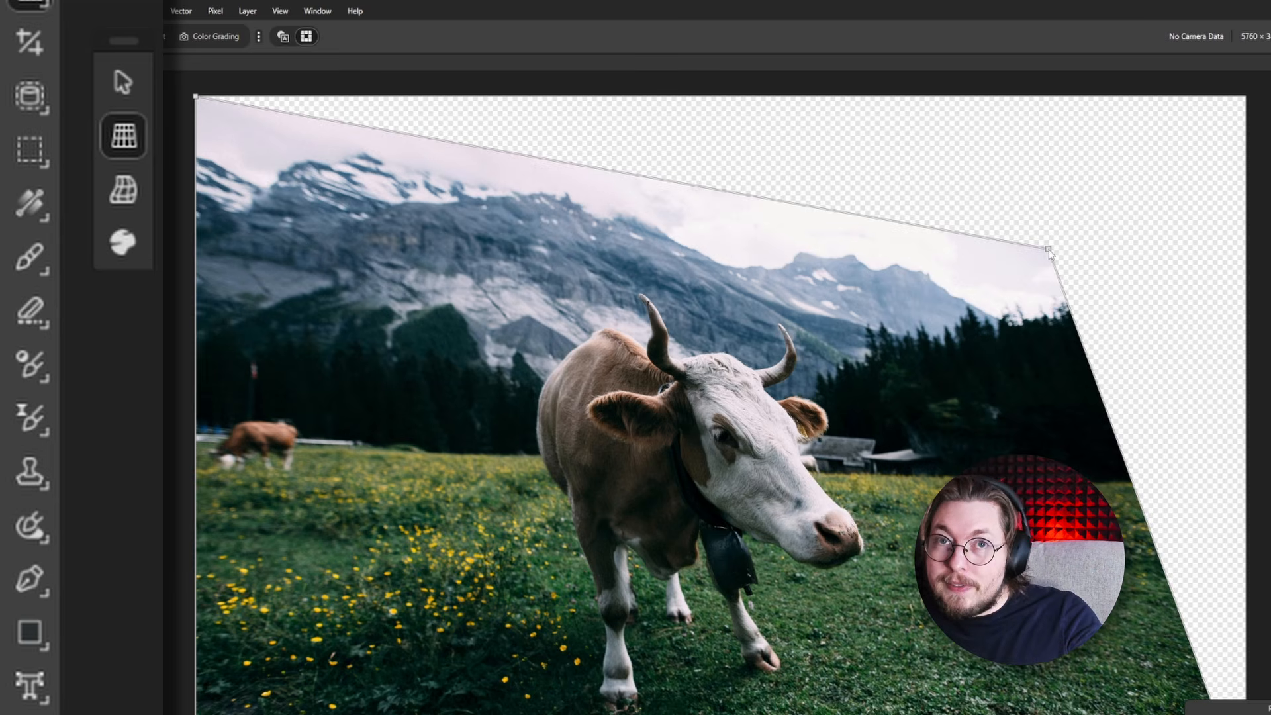
drag(1050, 253, 1068, 192)
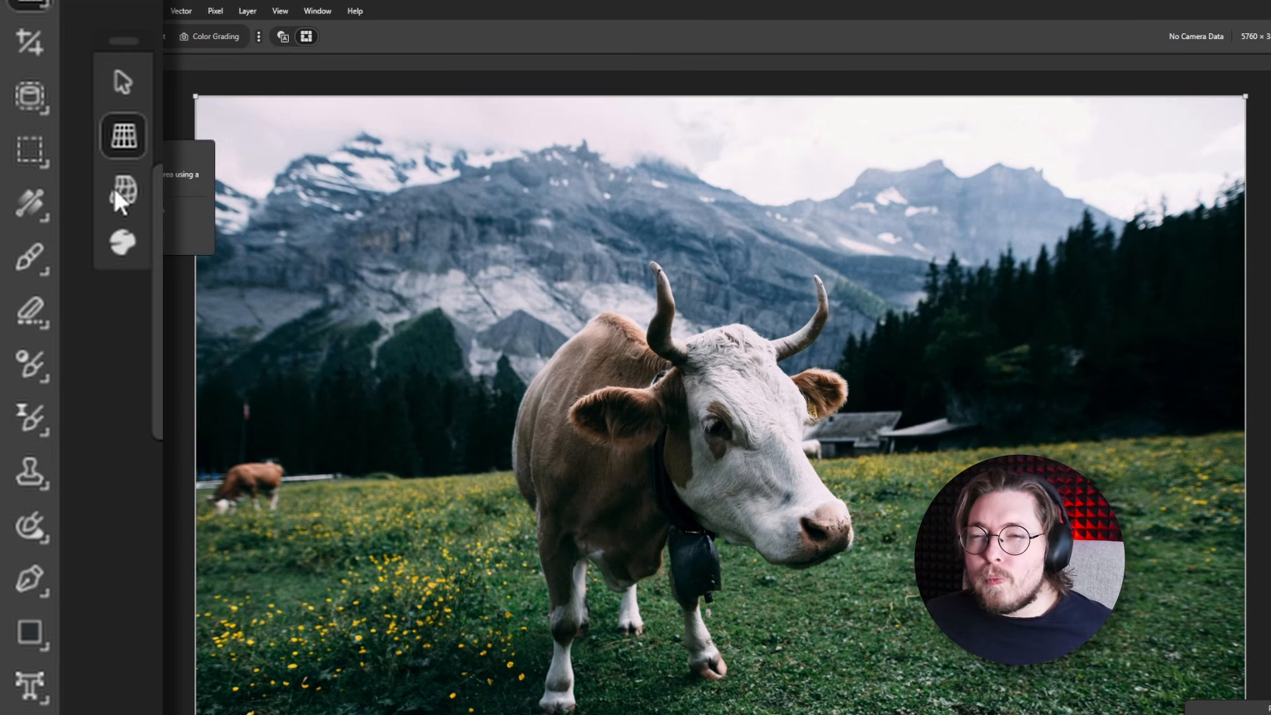
Try to mesh-warp the photo by pulling its upper-right corner inward and bending the upper edge outward.
click(117, 190)
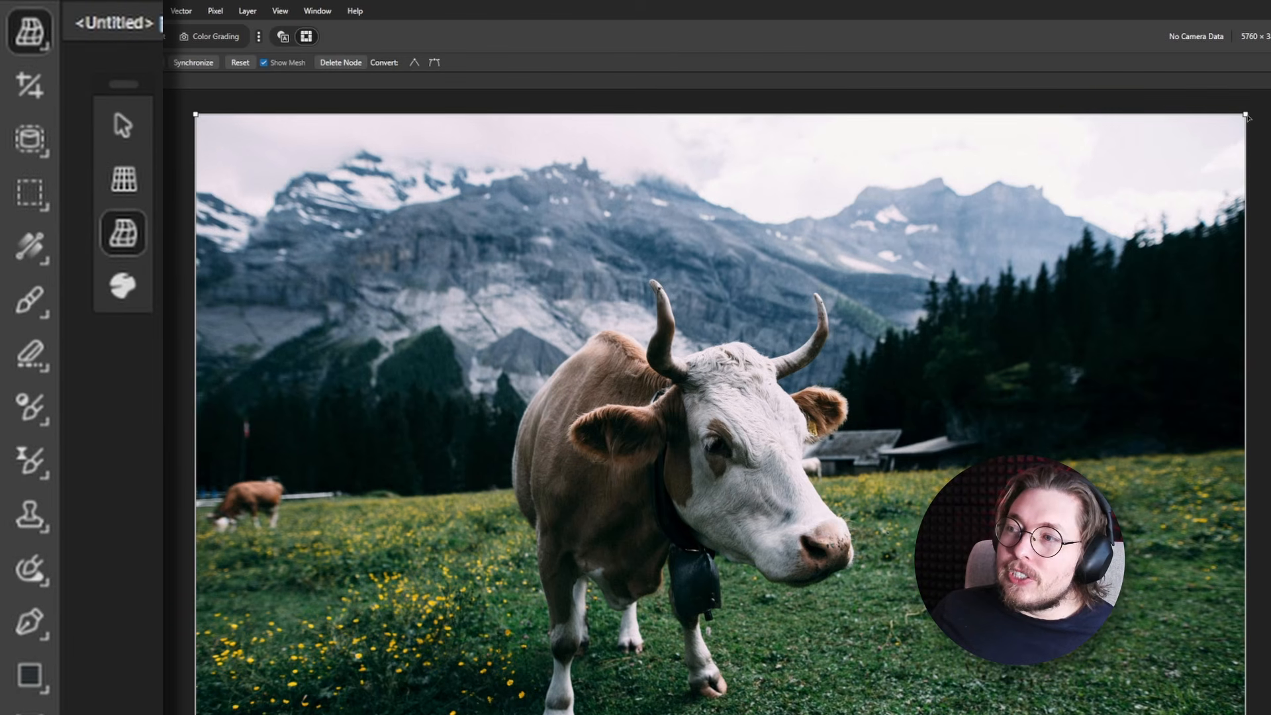
drag(1245, 115, 1086, 232)
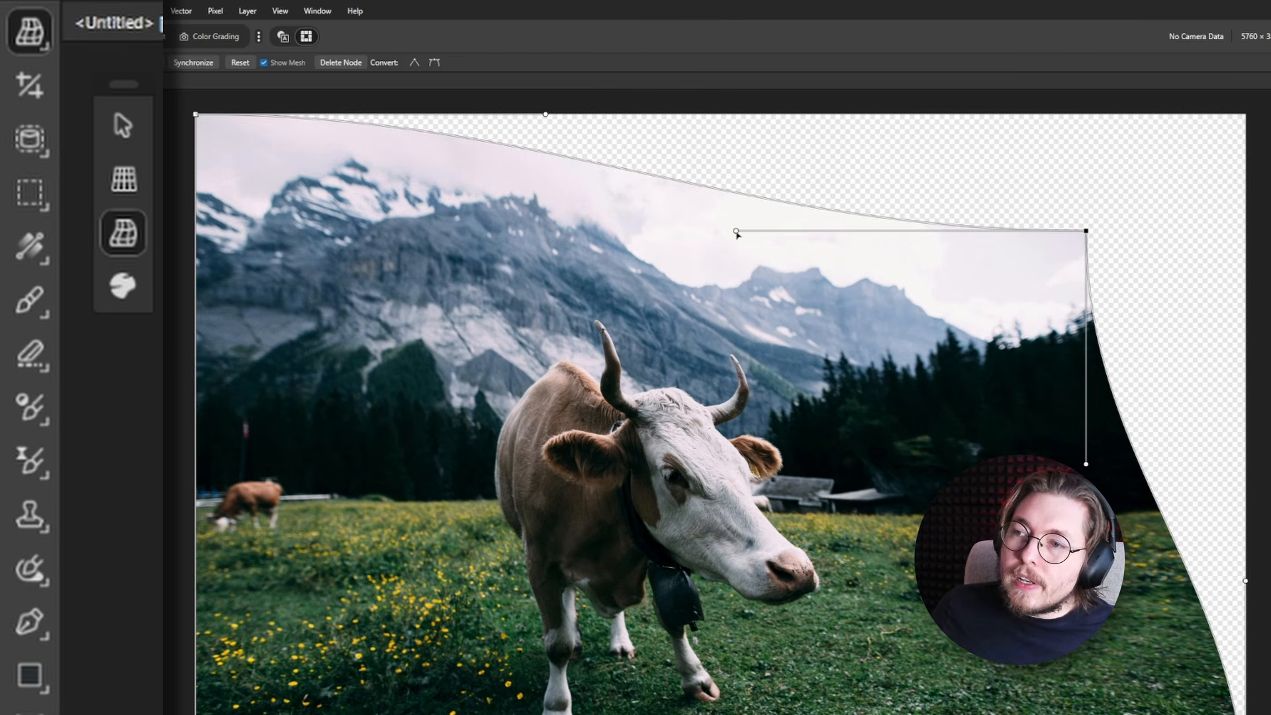
drag(736, 230, 891, 157)
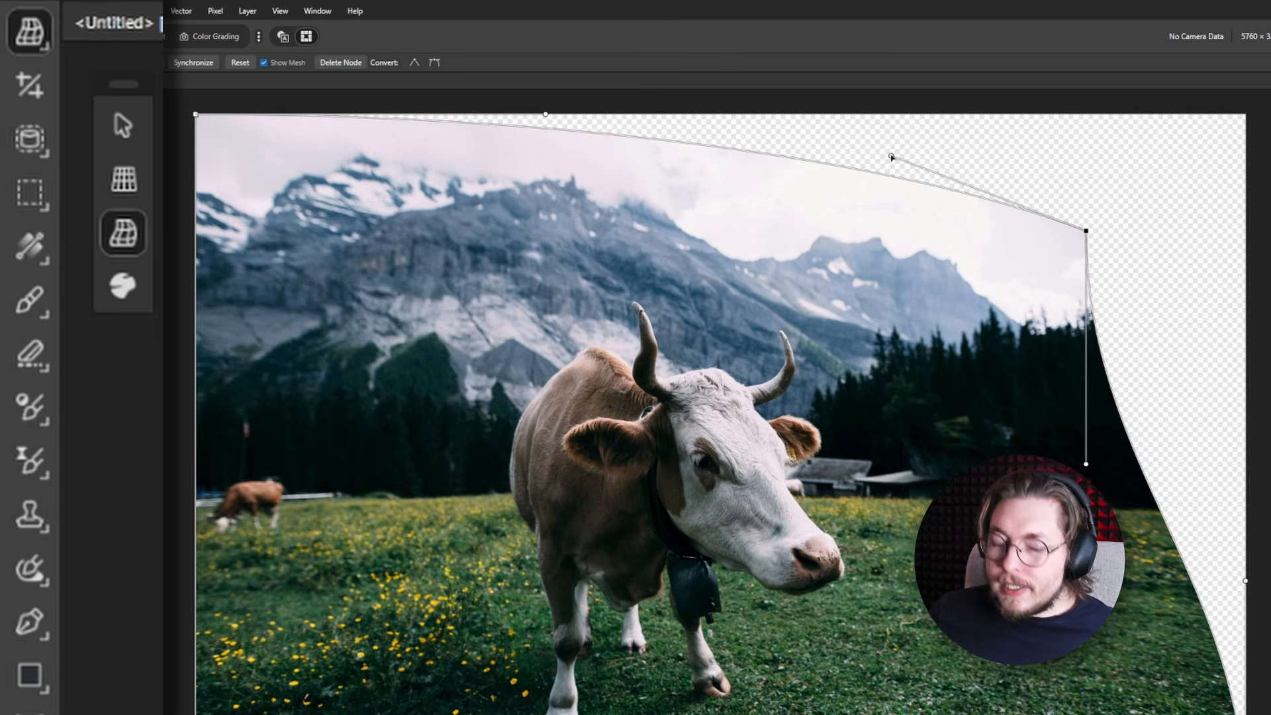
Undo both mesh warp edits on the photo, redo them, and undo them again.
key(ctrl+z)
key(ctrl+z)
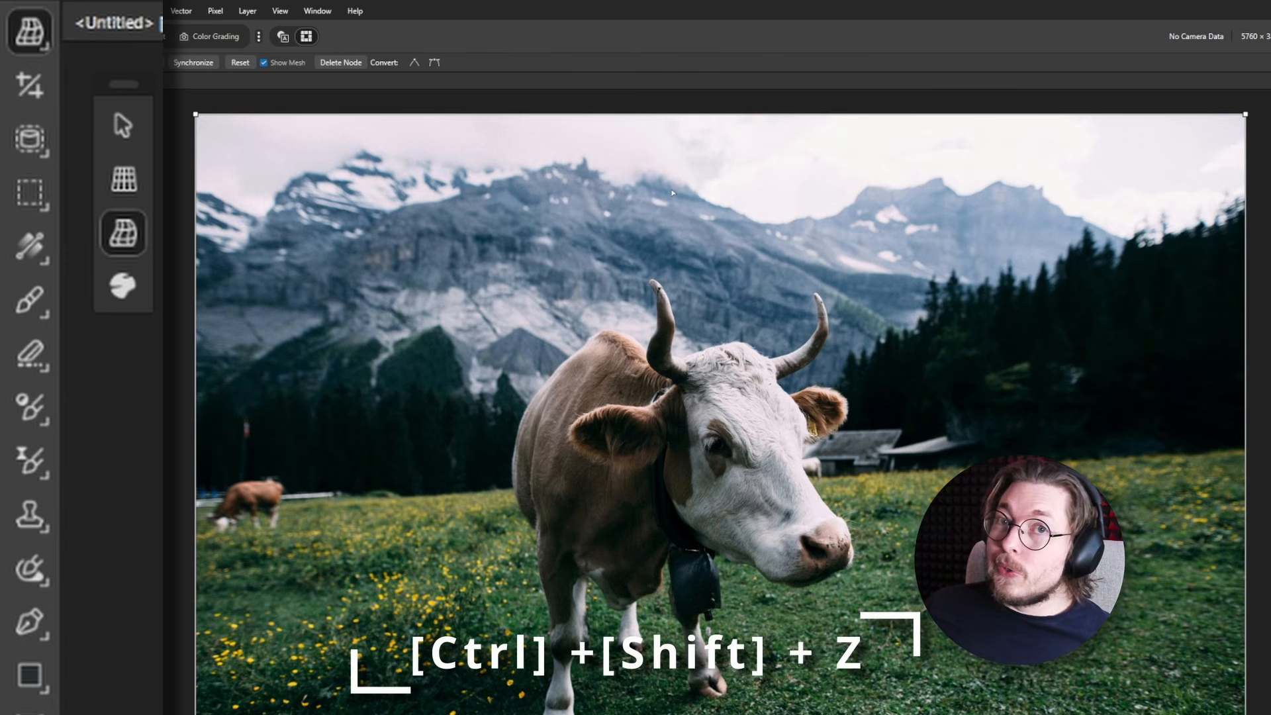
key(ctrl+shift+z)
key(ctrl+shift+z)
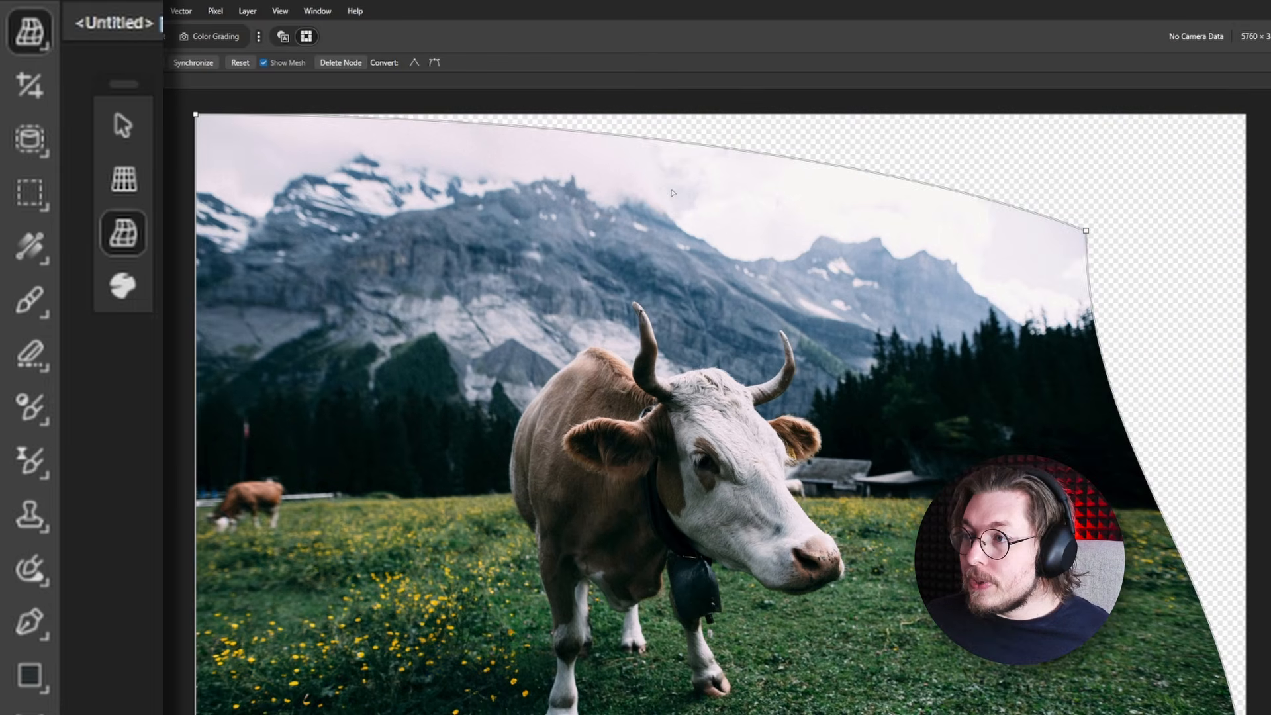
key(ctrl+z)
key(ctrl+z)
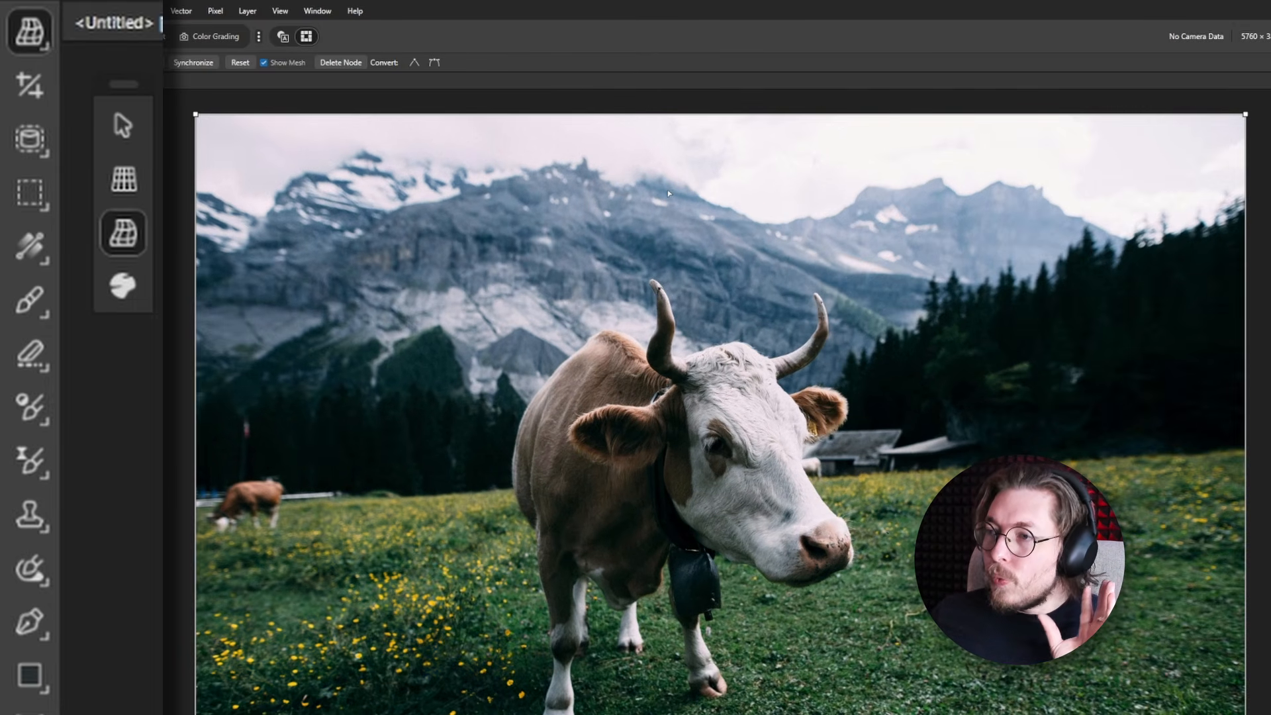
Try to warp the photo by pinning the mountains, sky and cow's head and shifting each pin, ending with an undo.
click(123, 289)
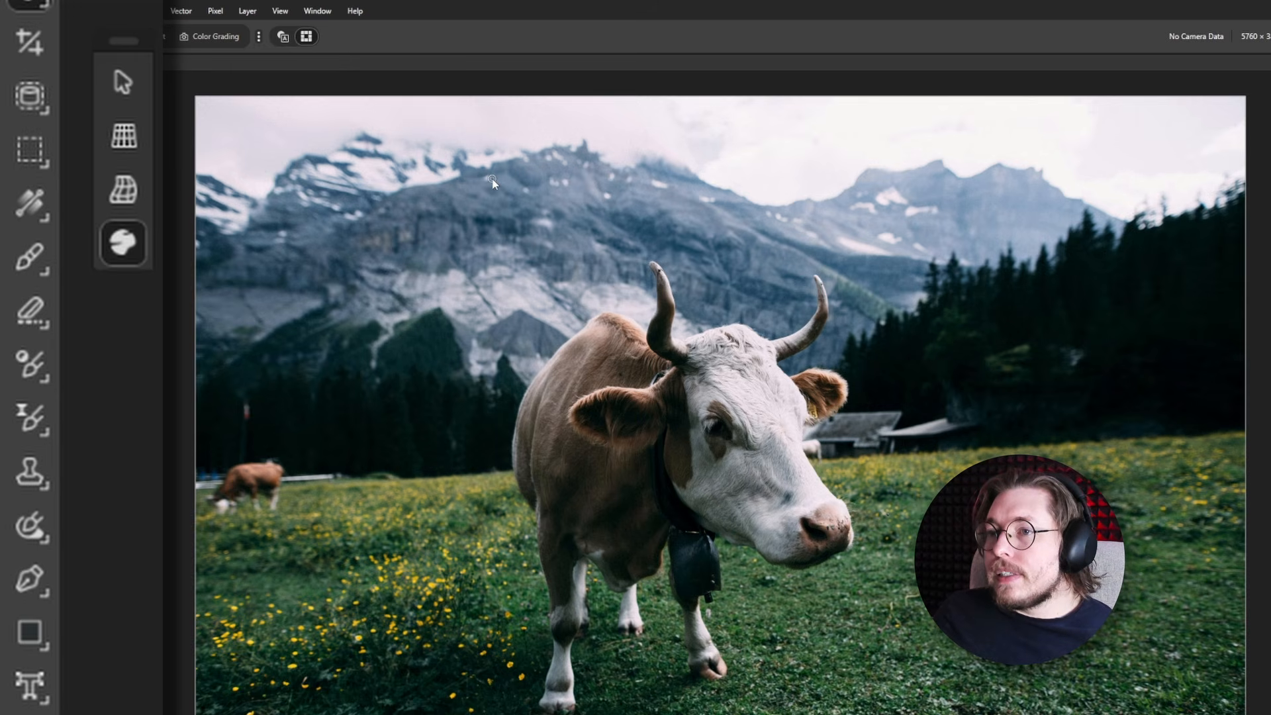
click(1116, 182)
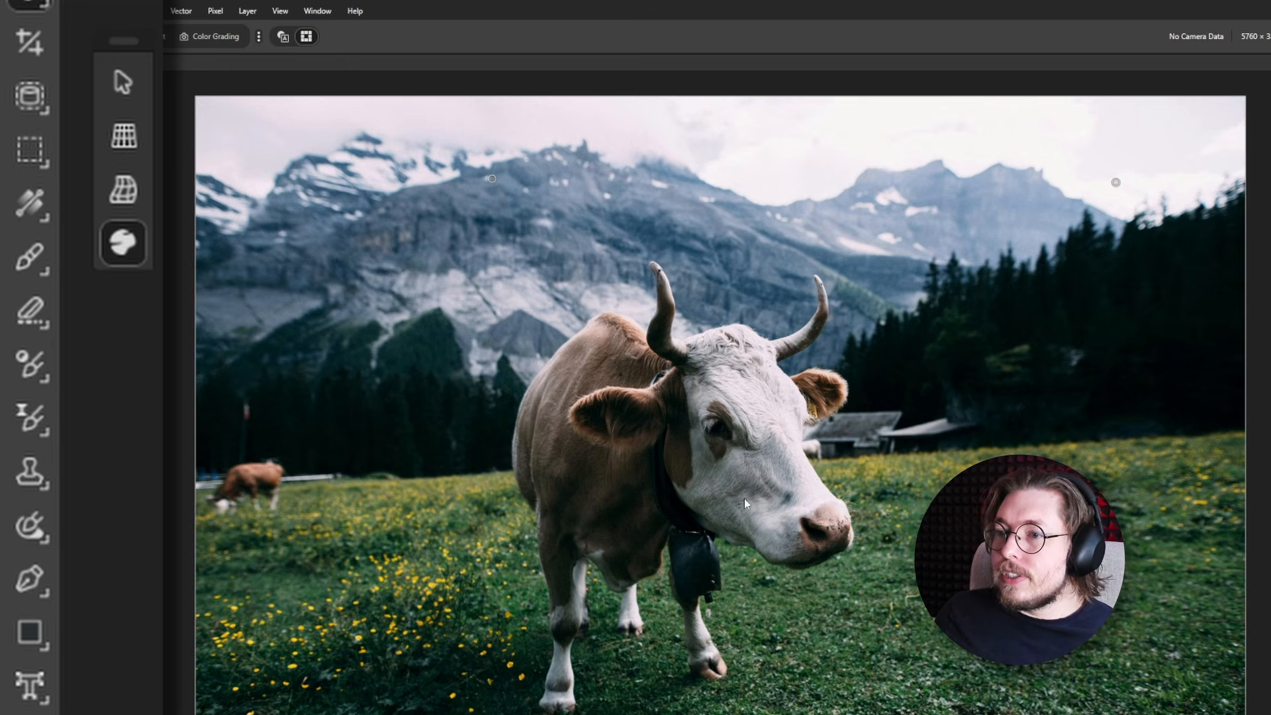
drag(741, 497, 753, 438)
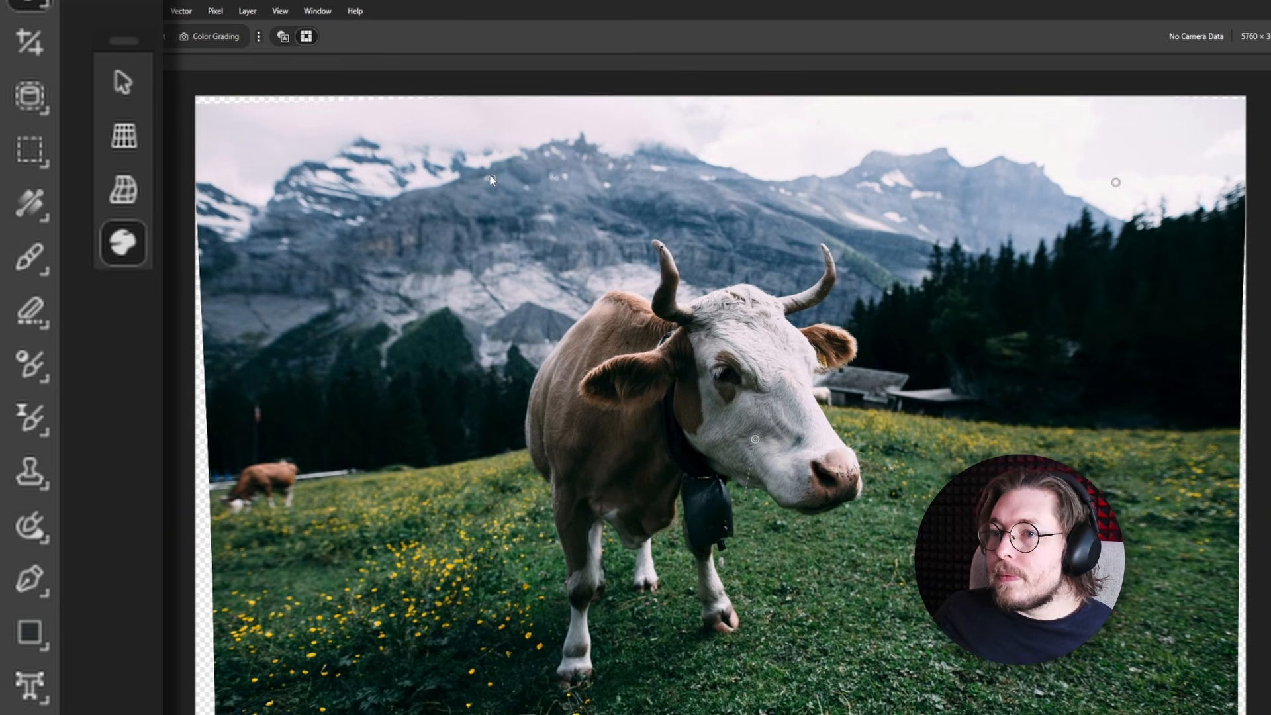
drag(492, 179, 528, 216)
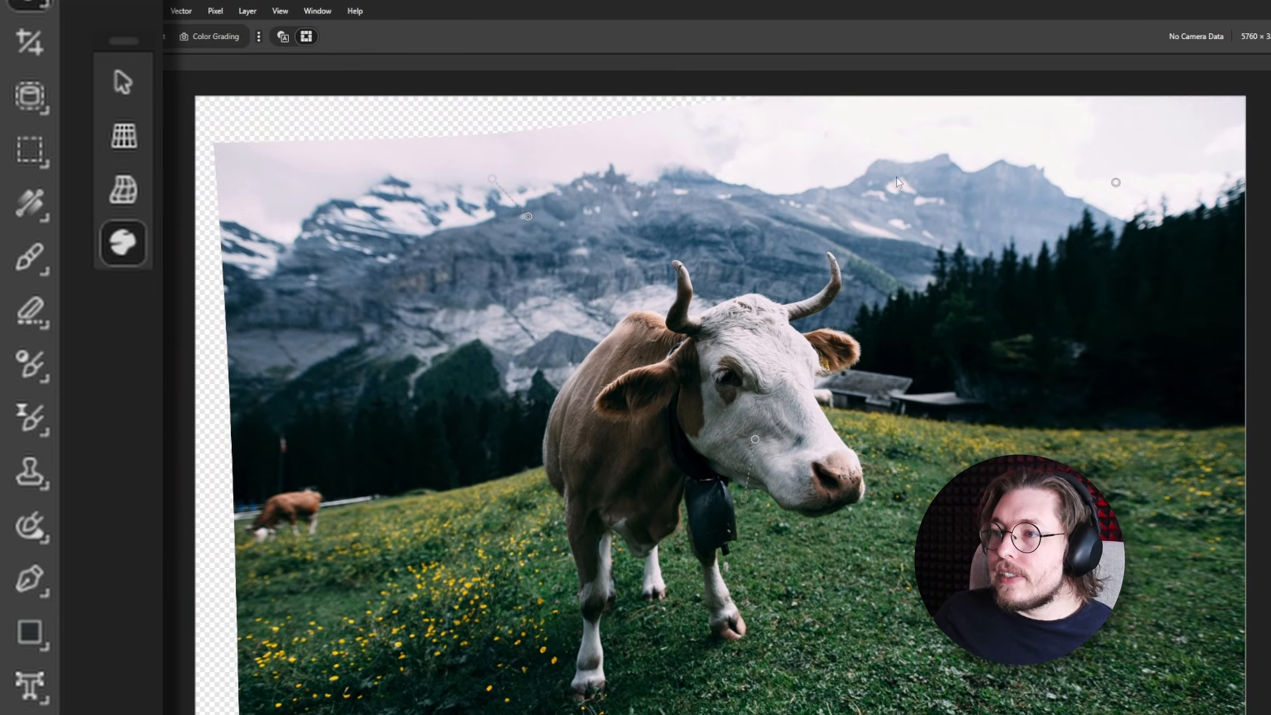
drag(1116, 183, 1005, 242)
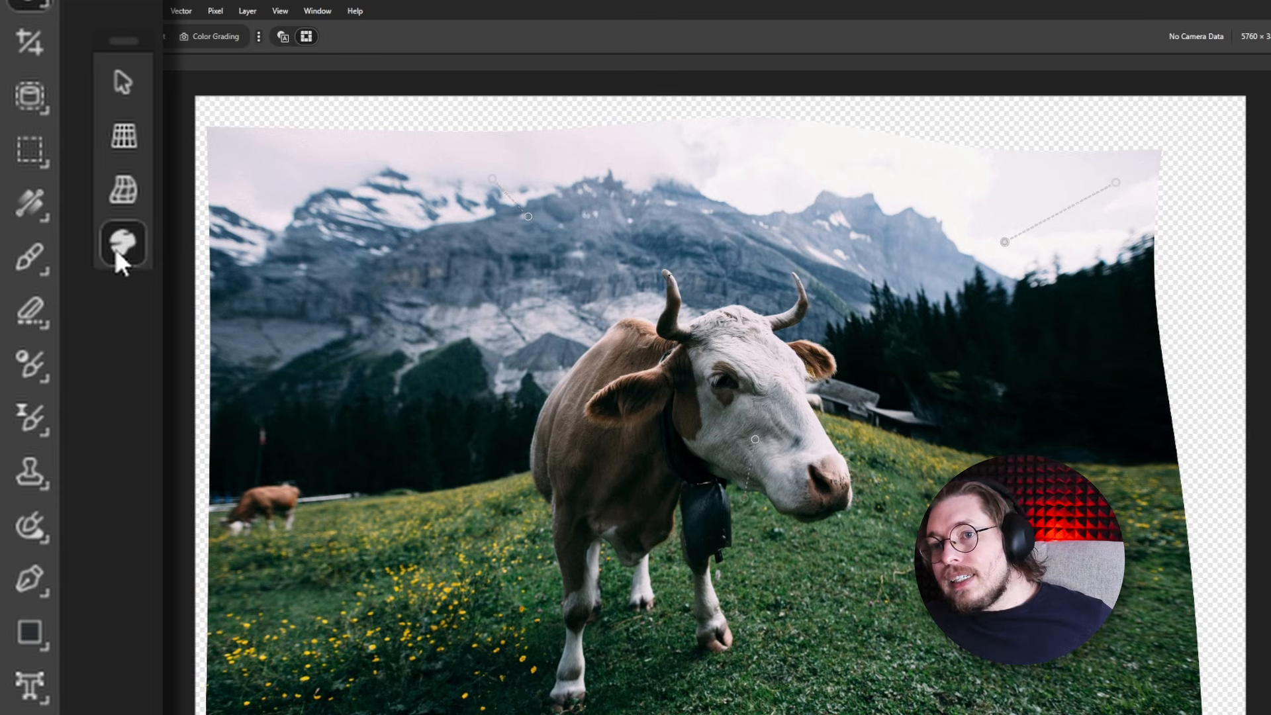
key(ctrl+z)
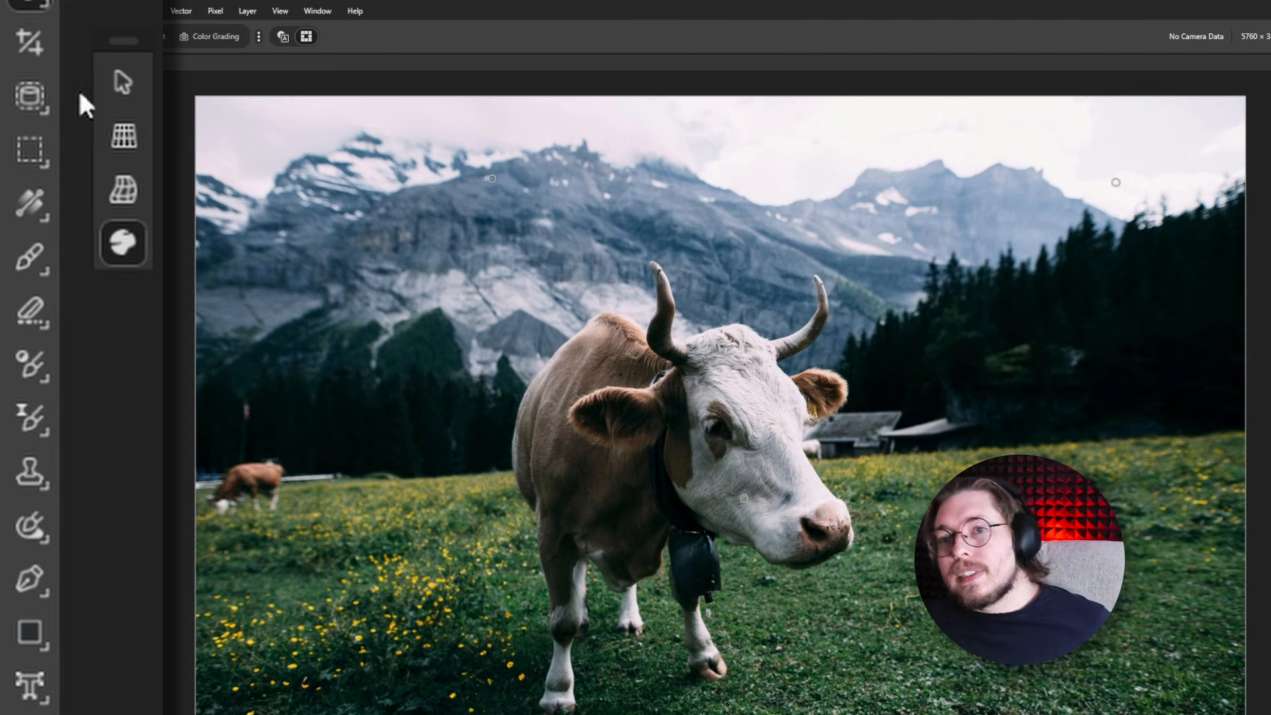
Try to crop both sides of the photo to about 4725 x 3840 px, then leave the crop unapplied.
click(26, 38)
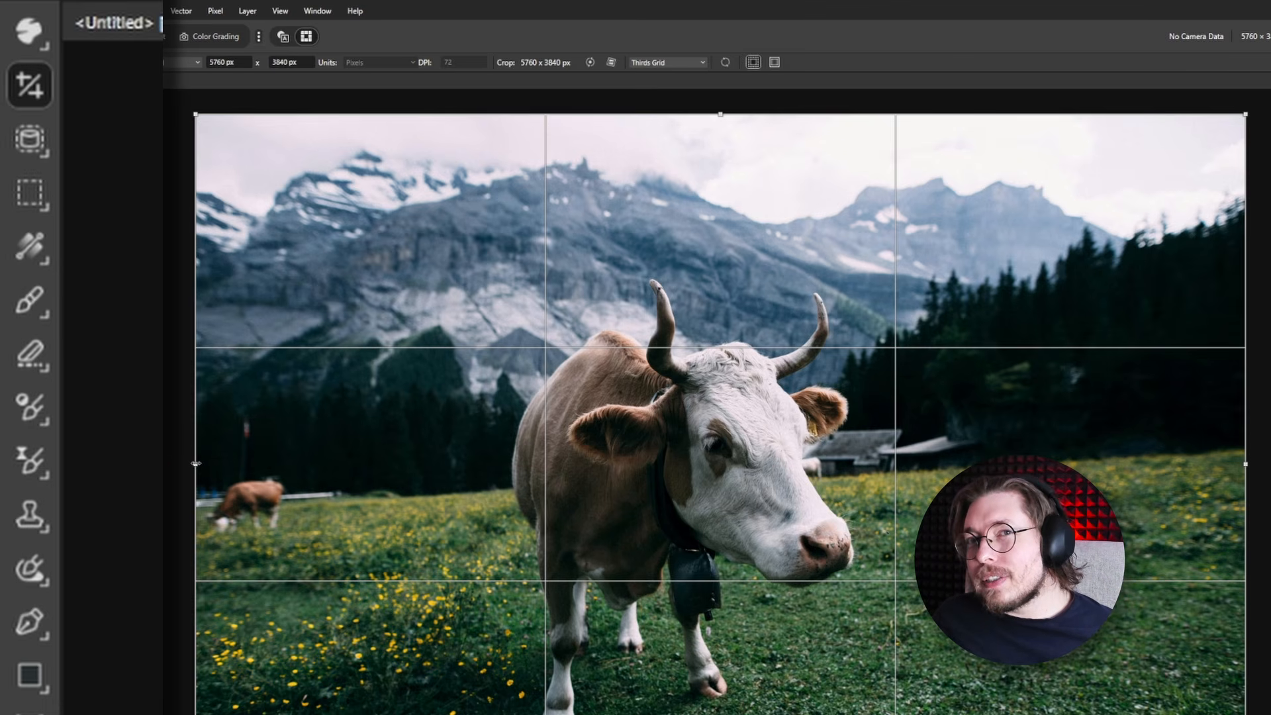
drag(196, 464, 291, 465)
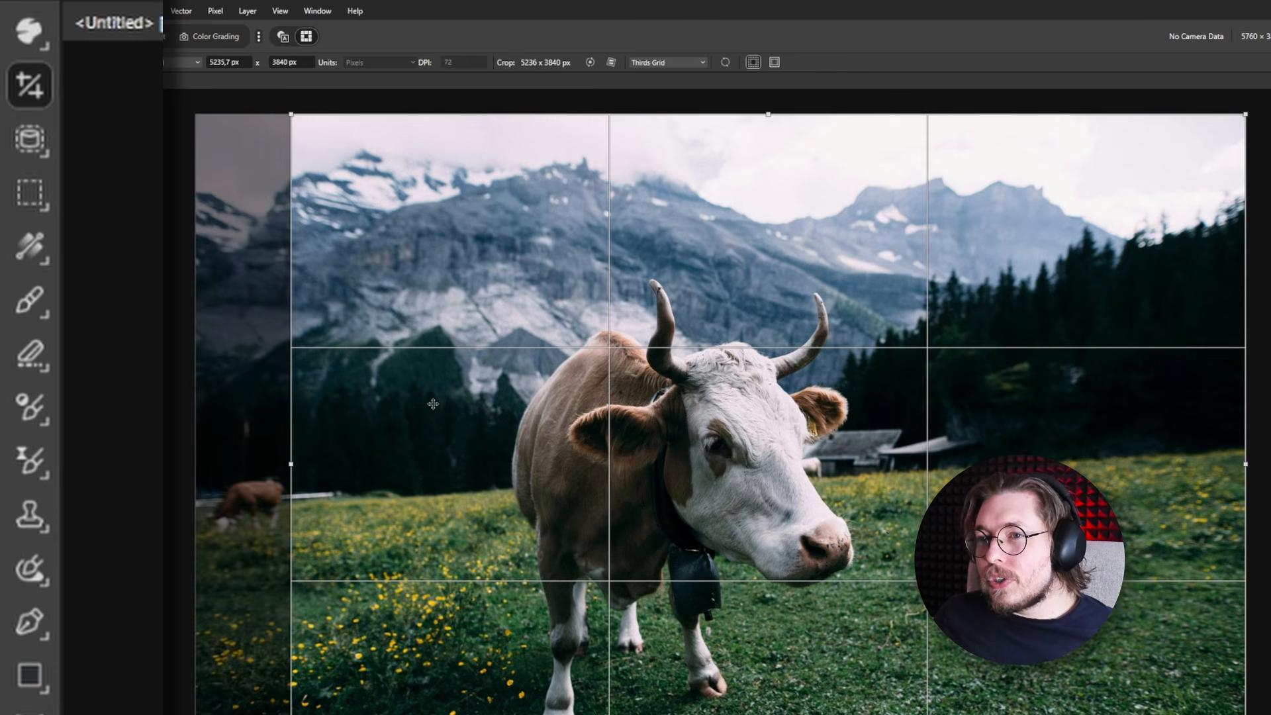
drag(1250, 460, 1143, 452)
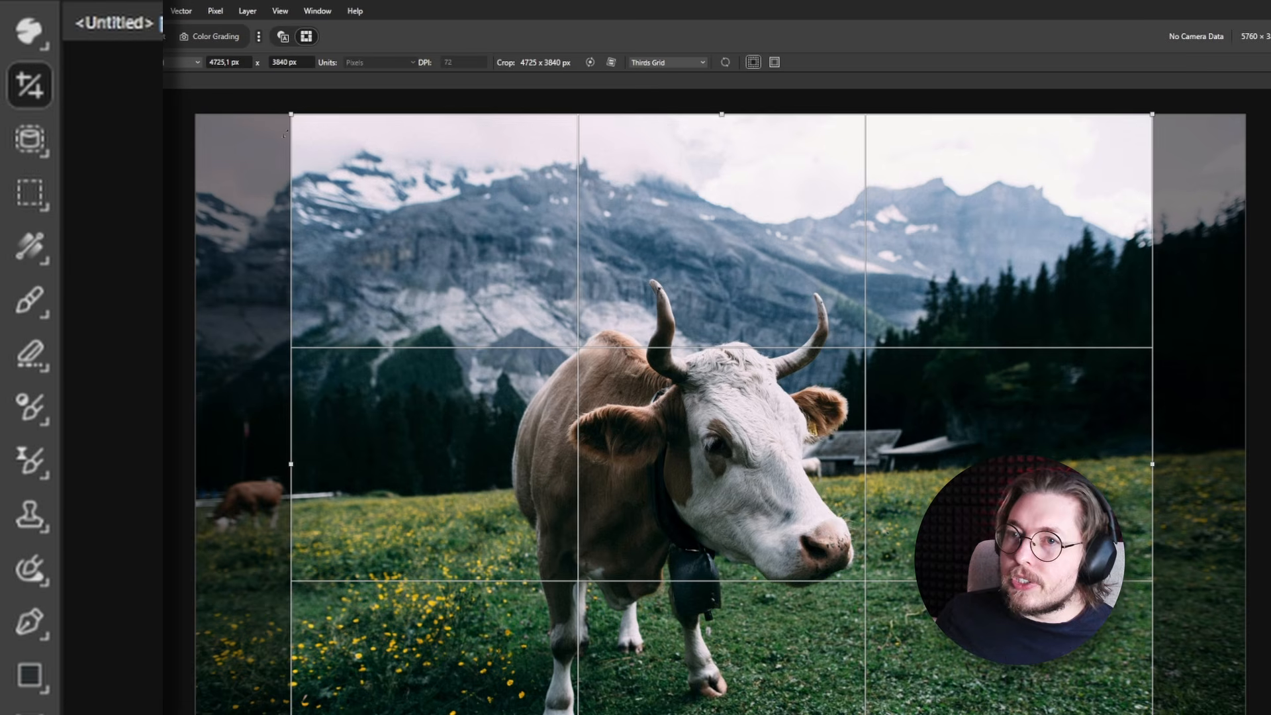
click(74, 2)
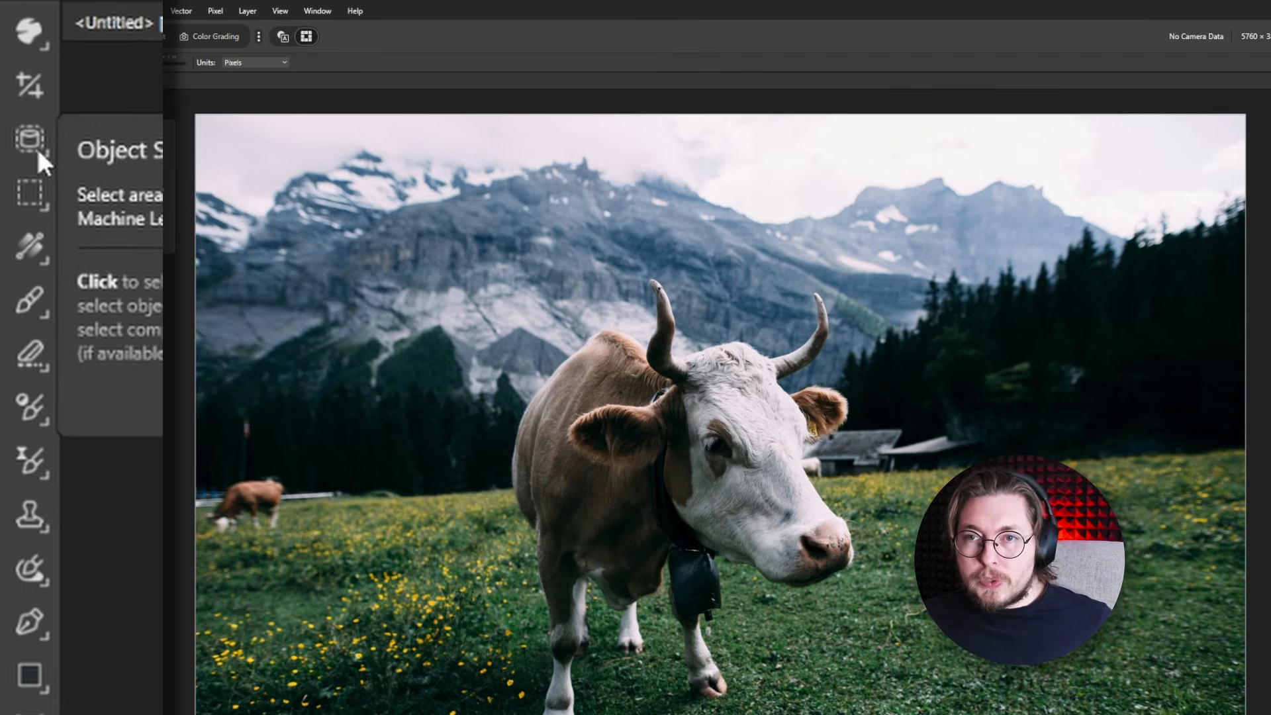
Activate the Object Selection Tool.
click(37, 151)
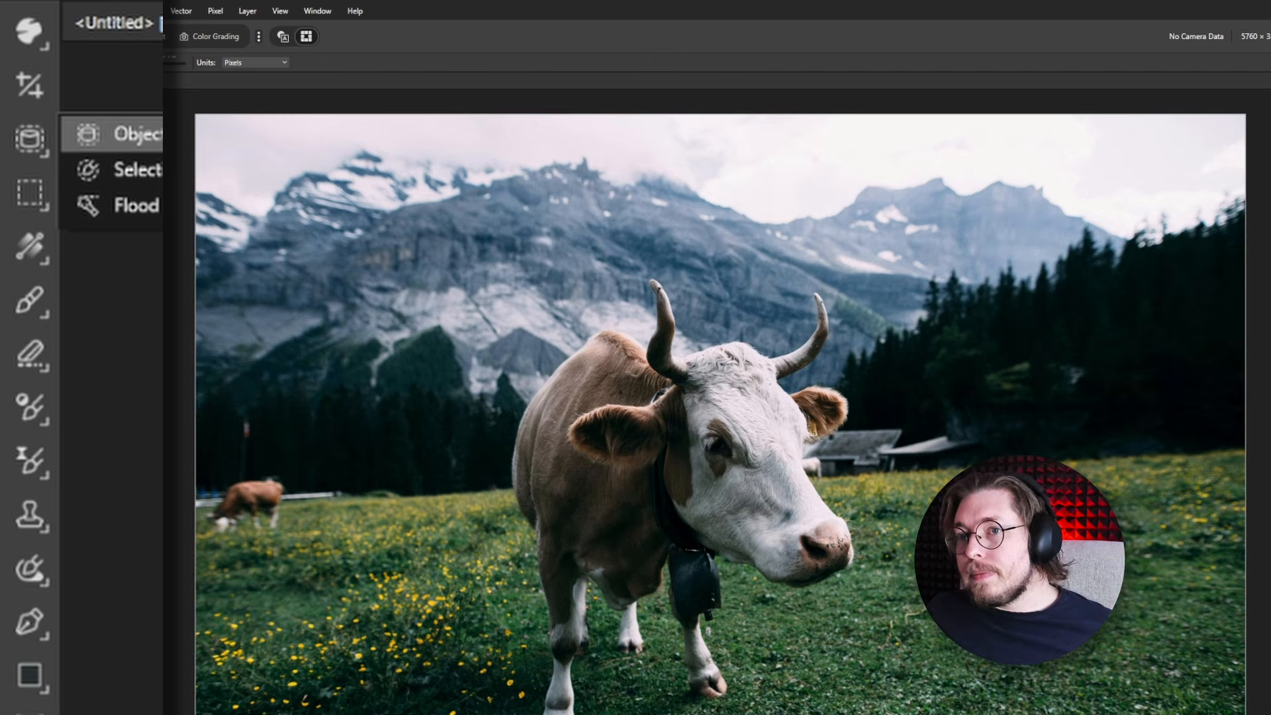
click(119, 135)
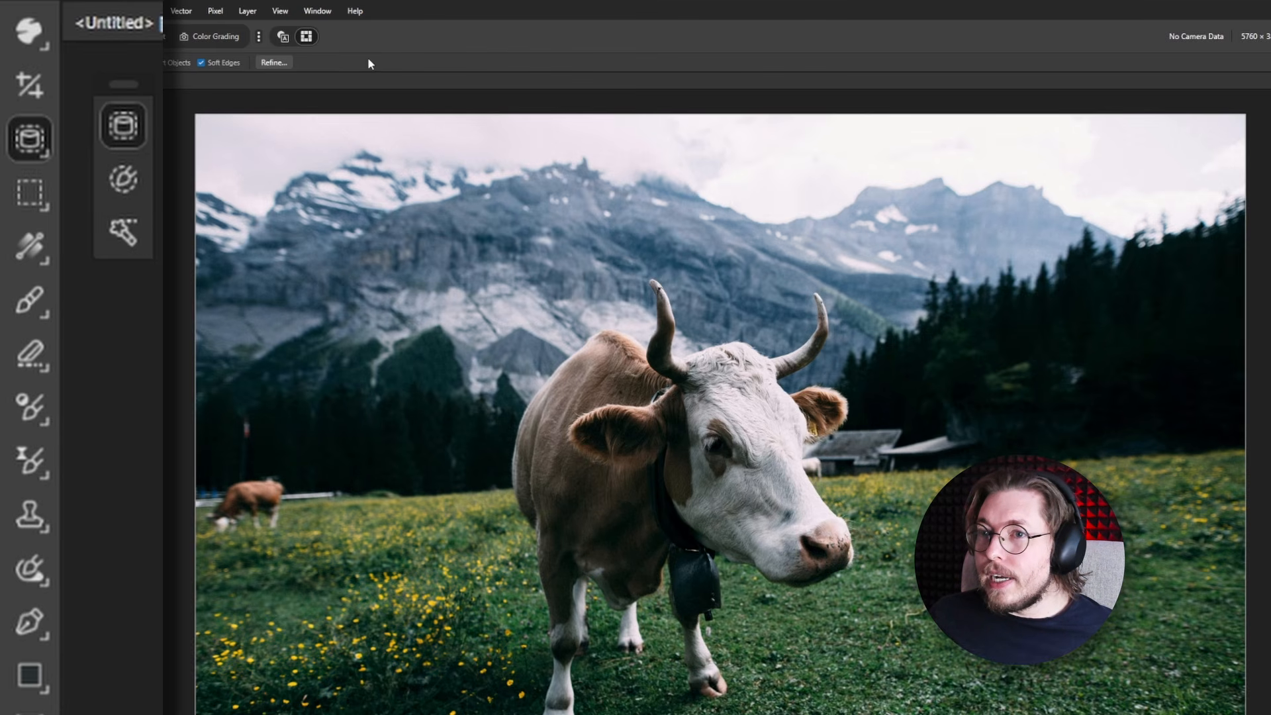
Open the tool customisation and try to rearrange the tools in the object selection group.
right_click(398, 39)
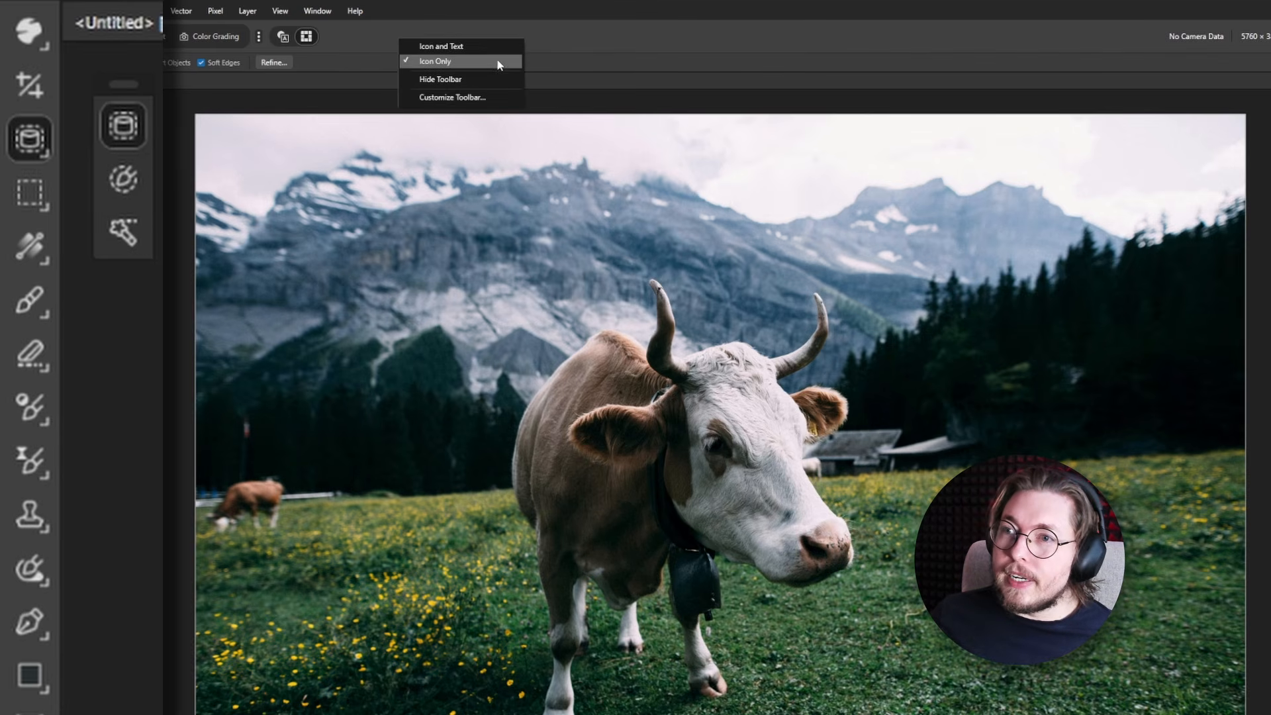
click(445, 104)
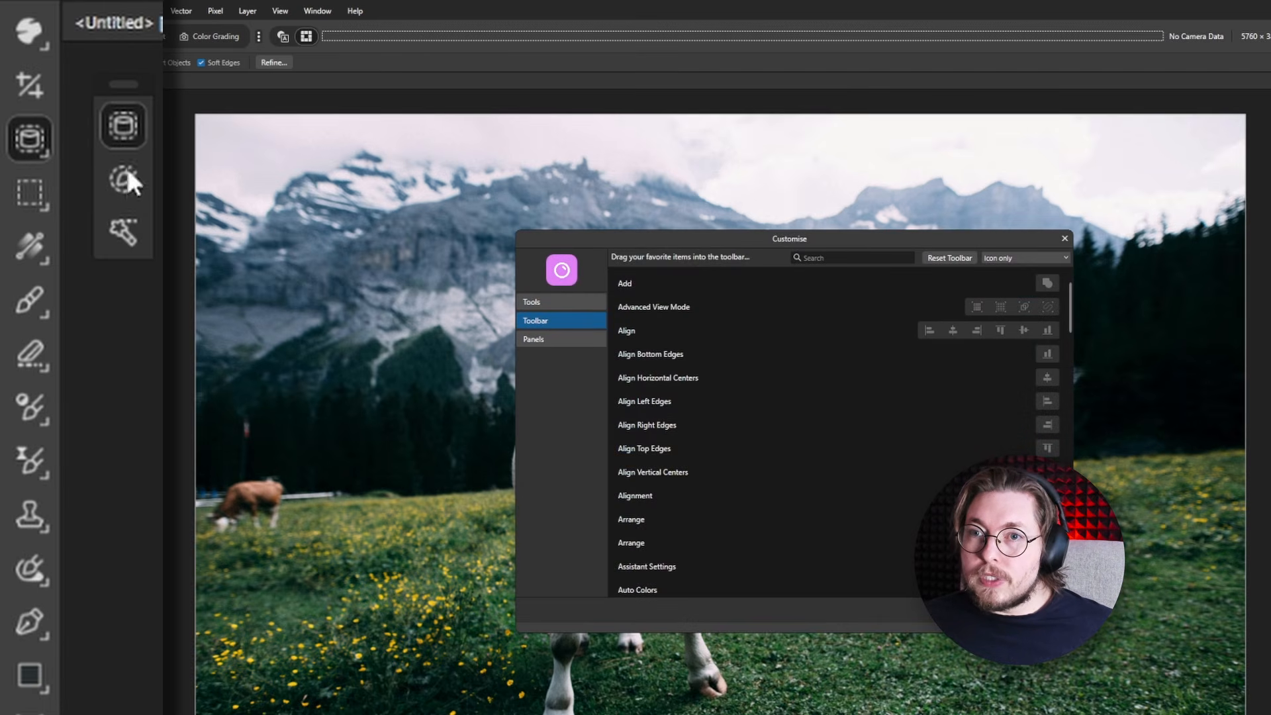
click(554, 306)
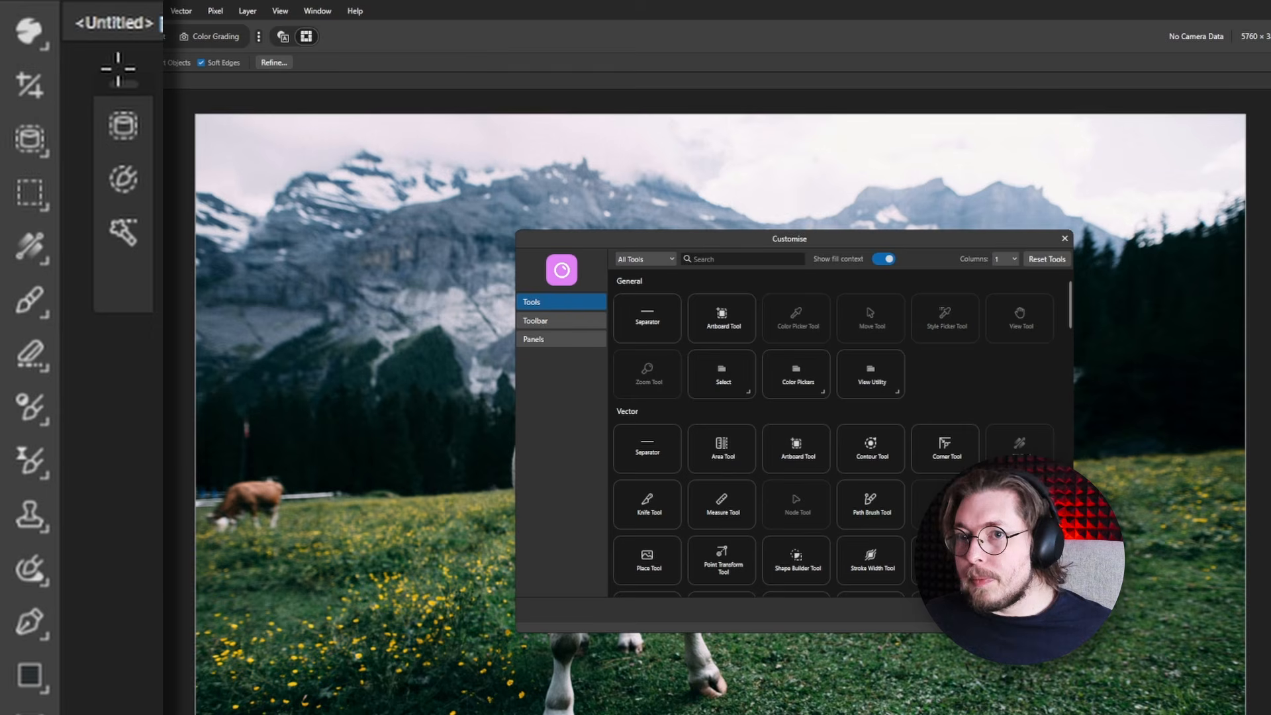
drag(122, 136, 122, 199)
drag(129, 135, 123, 179)
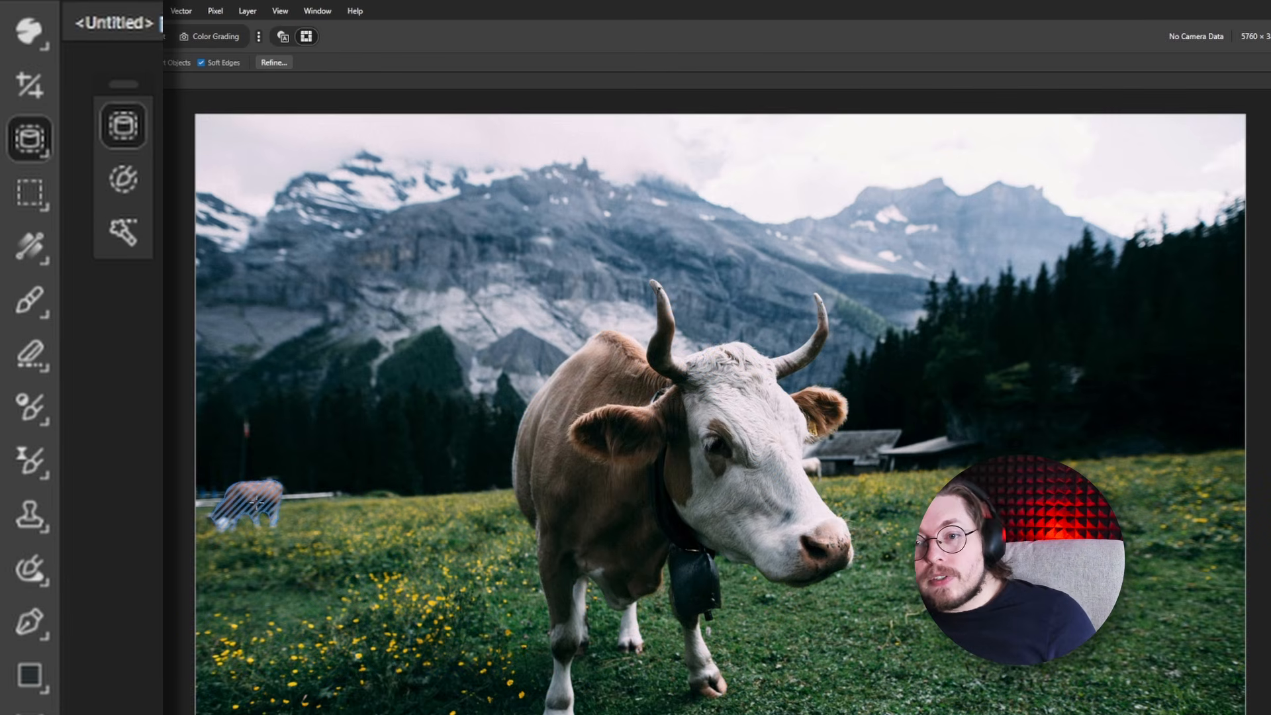
Select the small background cow and add the mountain range to the selection by object detection.
click(255, 503)
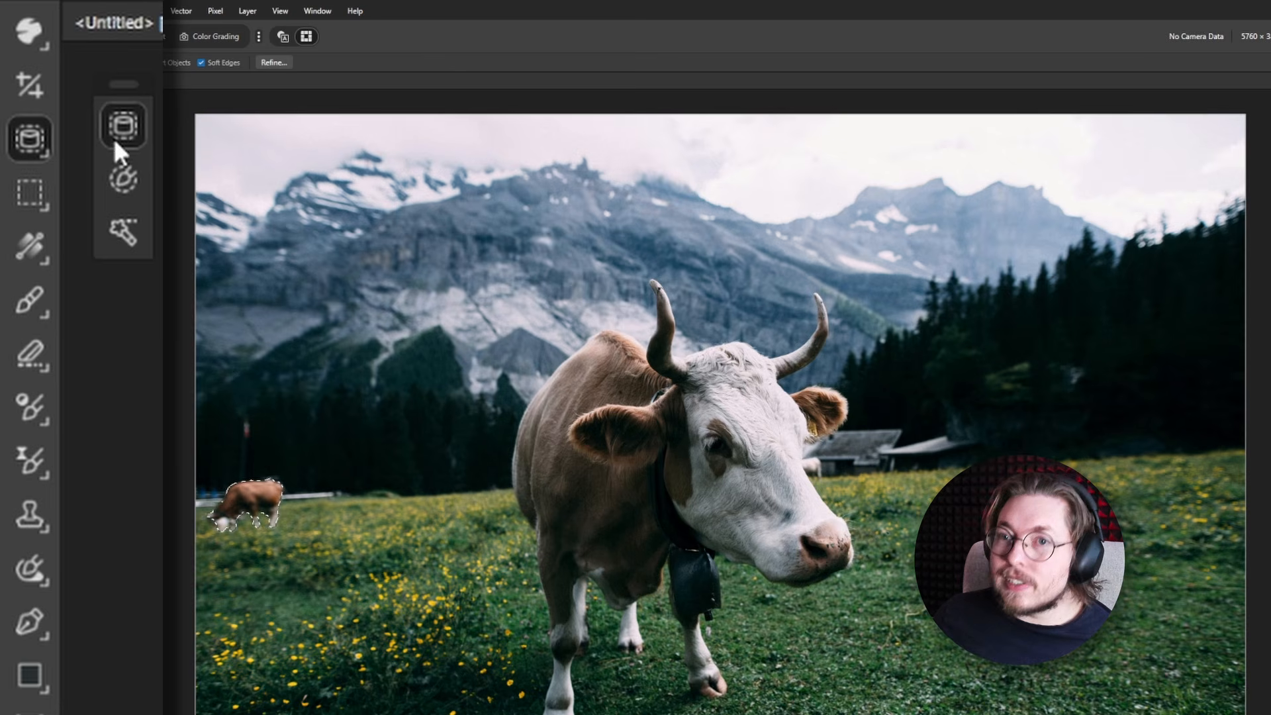
click(649, 247)
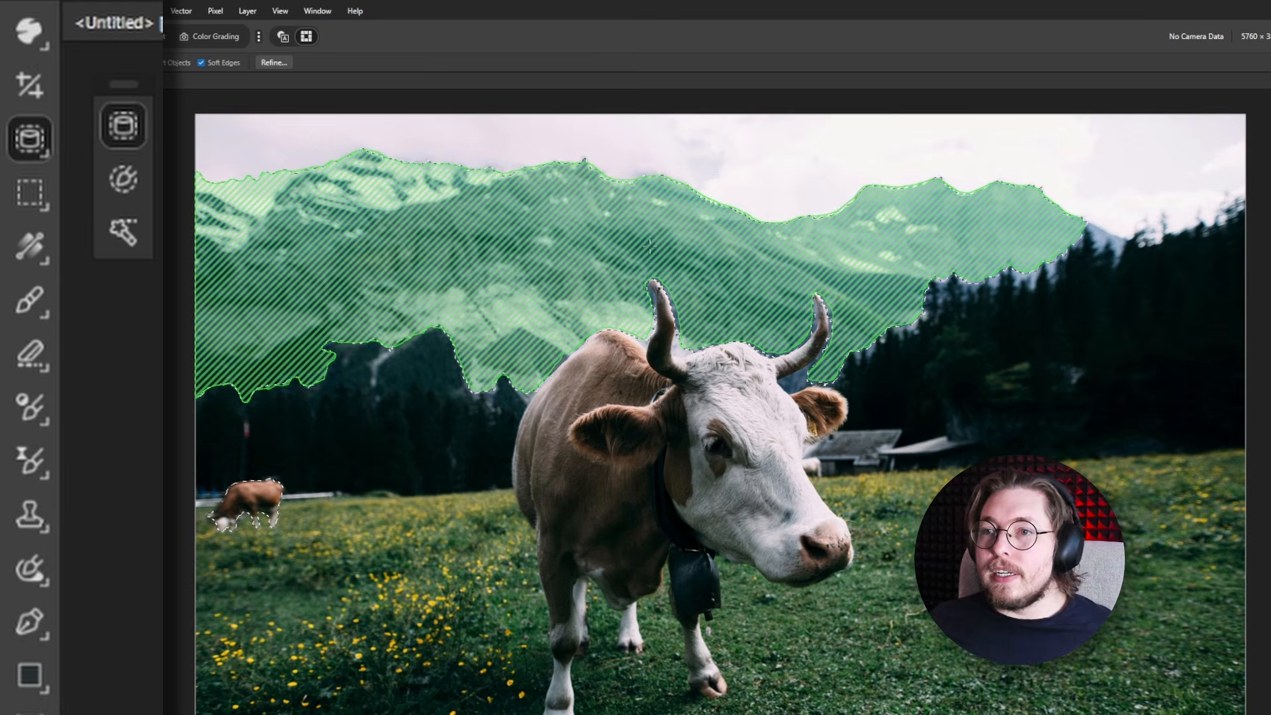
key(ctrl+shift+i)
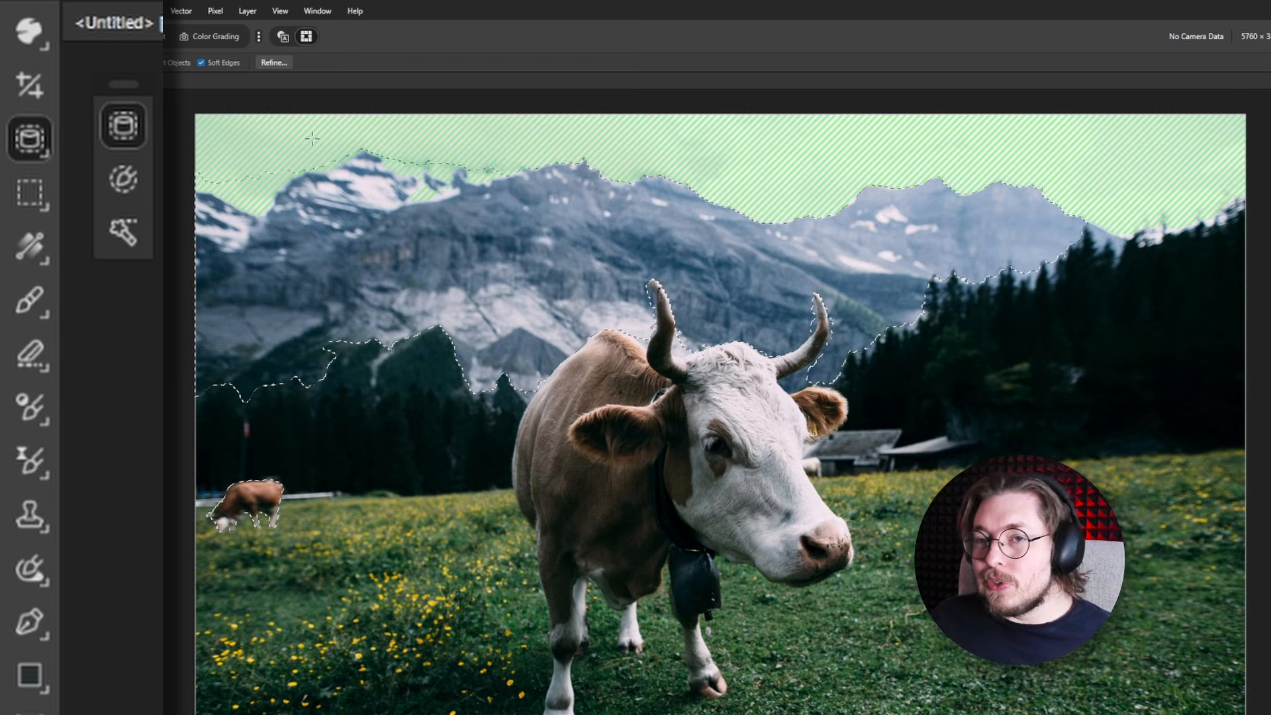
Deselect the background cow and mountains, and return to the Object Selection Tool after the rectangular marquee.
key(ctrl+d)
click(29, 194)
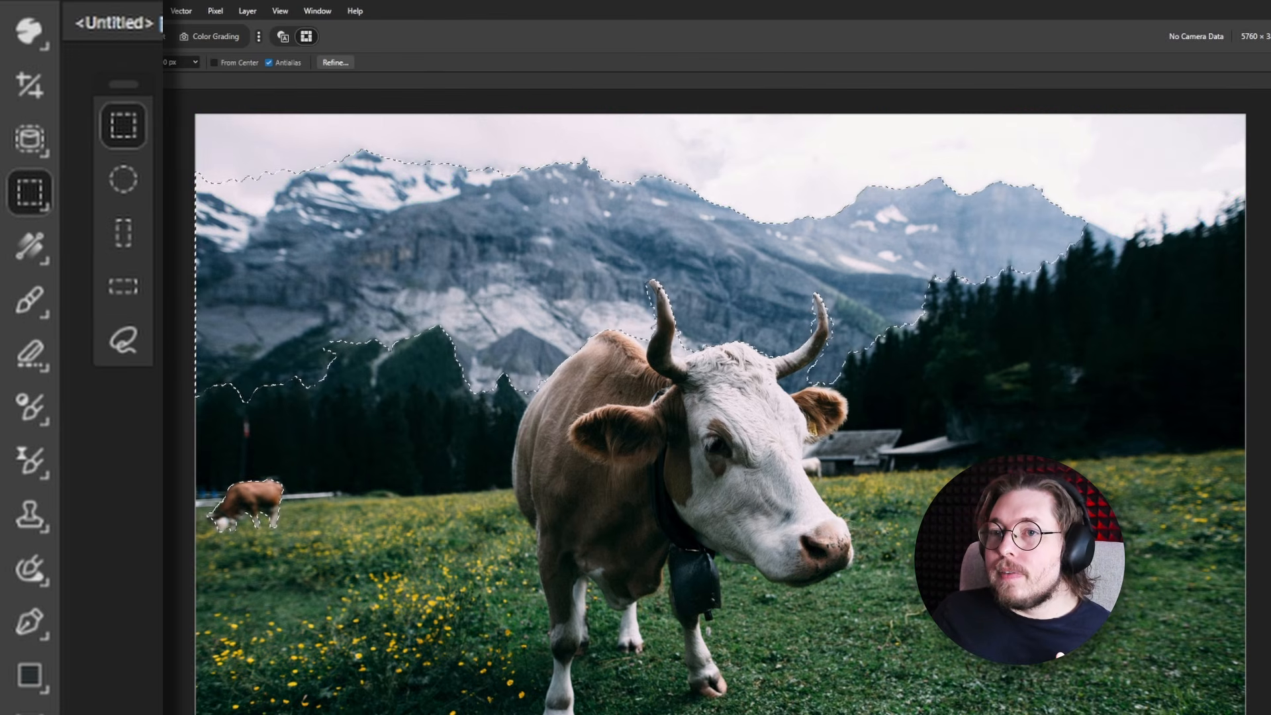
click(29, 135)
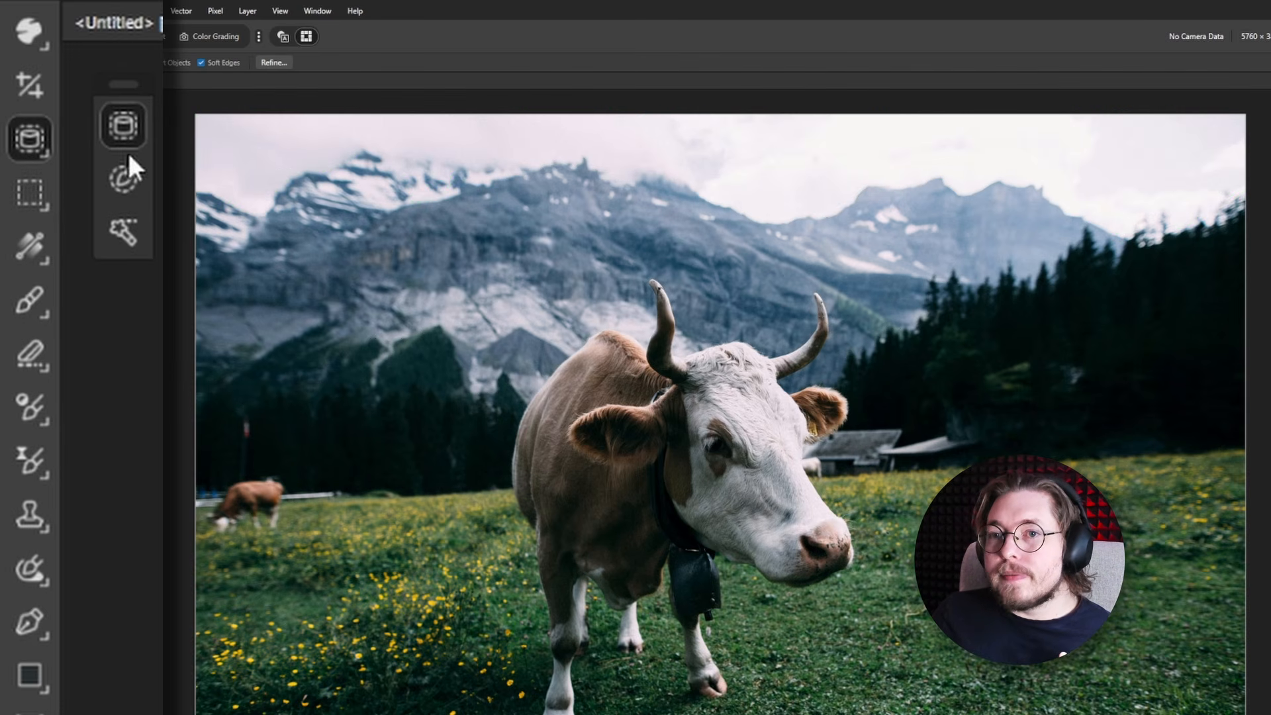
Activate the Selection Brush and resize its width to about 1398 px over the cow's head.
click(128, 182)
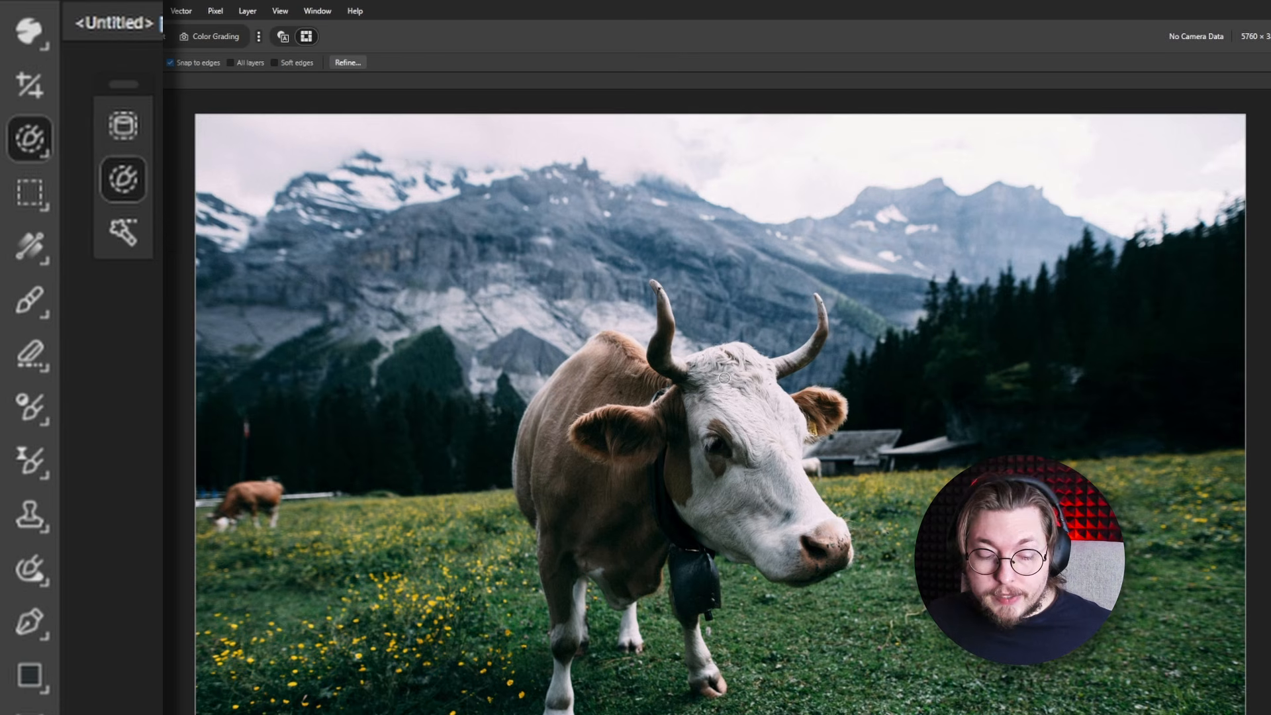
ctrl+alt+drag(724, 378, 728, 362)
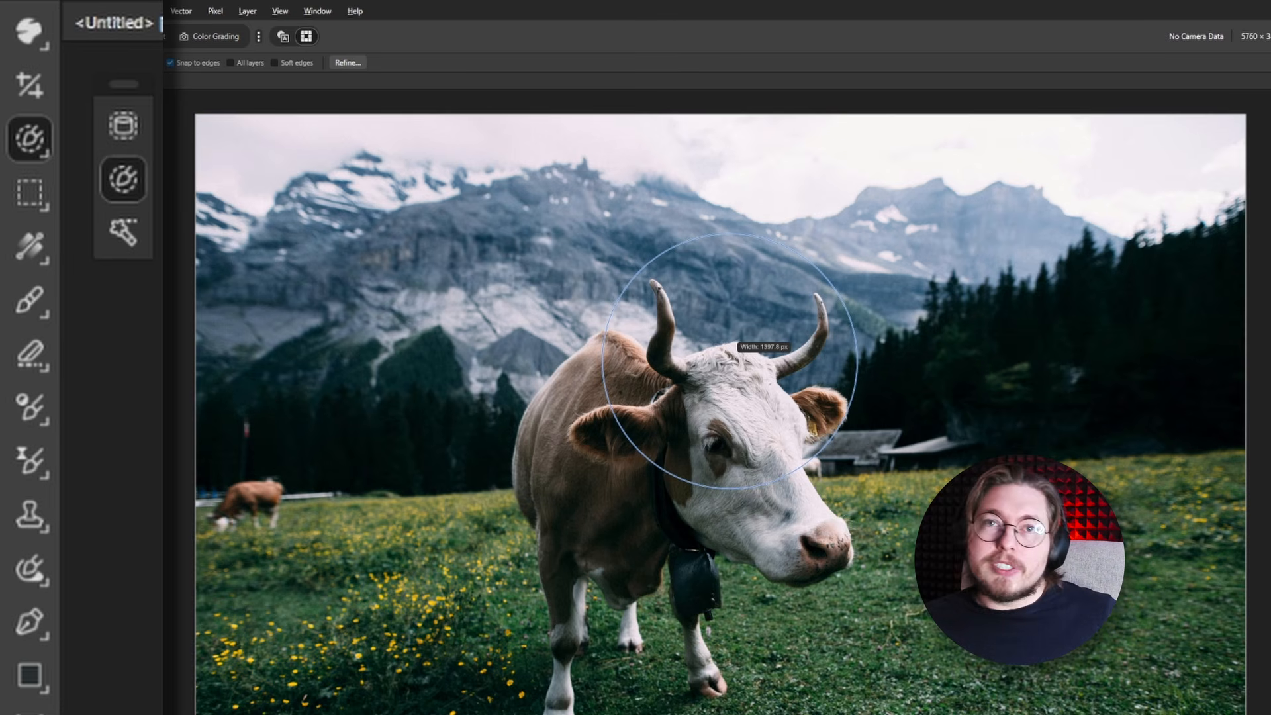
Paint over the large cow with the Selection Brush, including its front leg and the area around the lower legs.
mouse_move(729, 361)
ctrl+alt+mouse_down()
mouse_move(682, 438)
mouse_move(638, 477)
ctrl+alt+mouse_up()
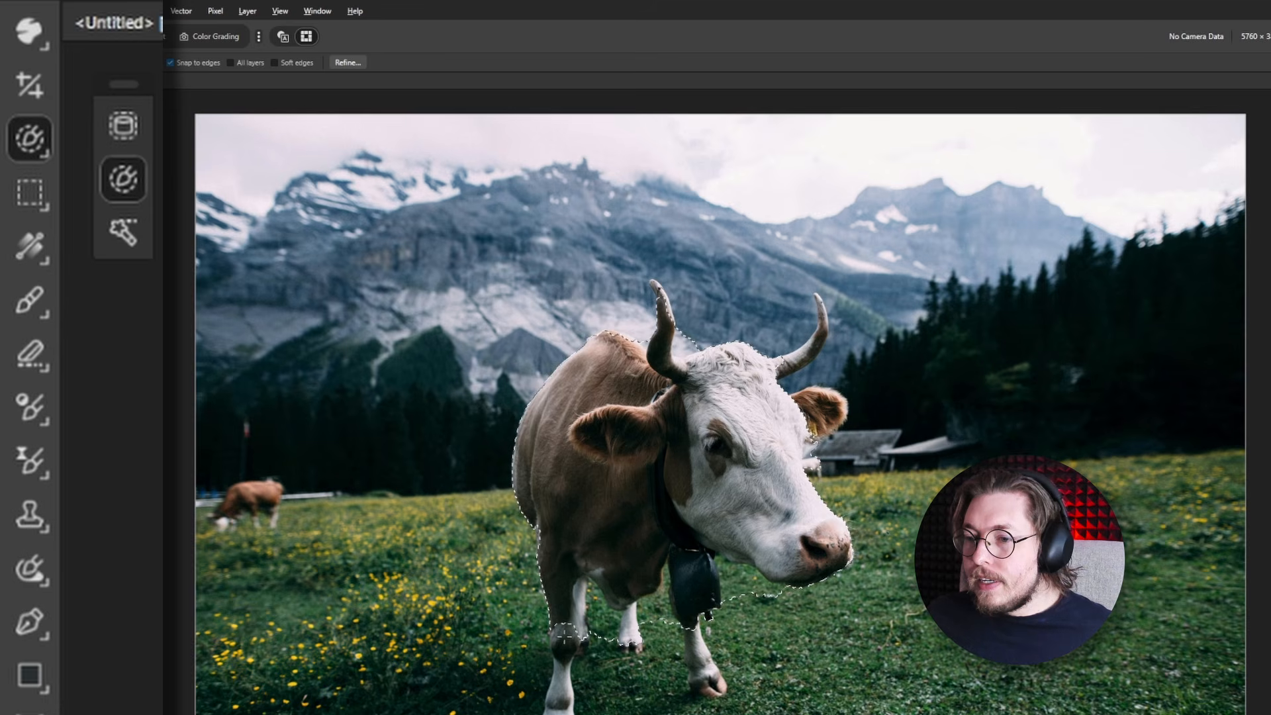
drag(558, 689, 563, 650)
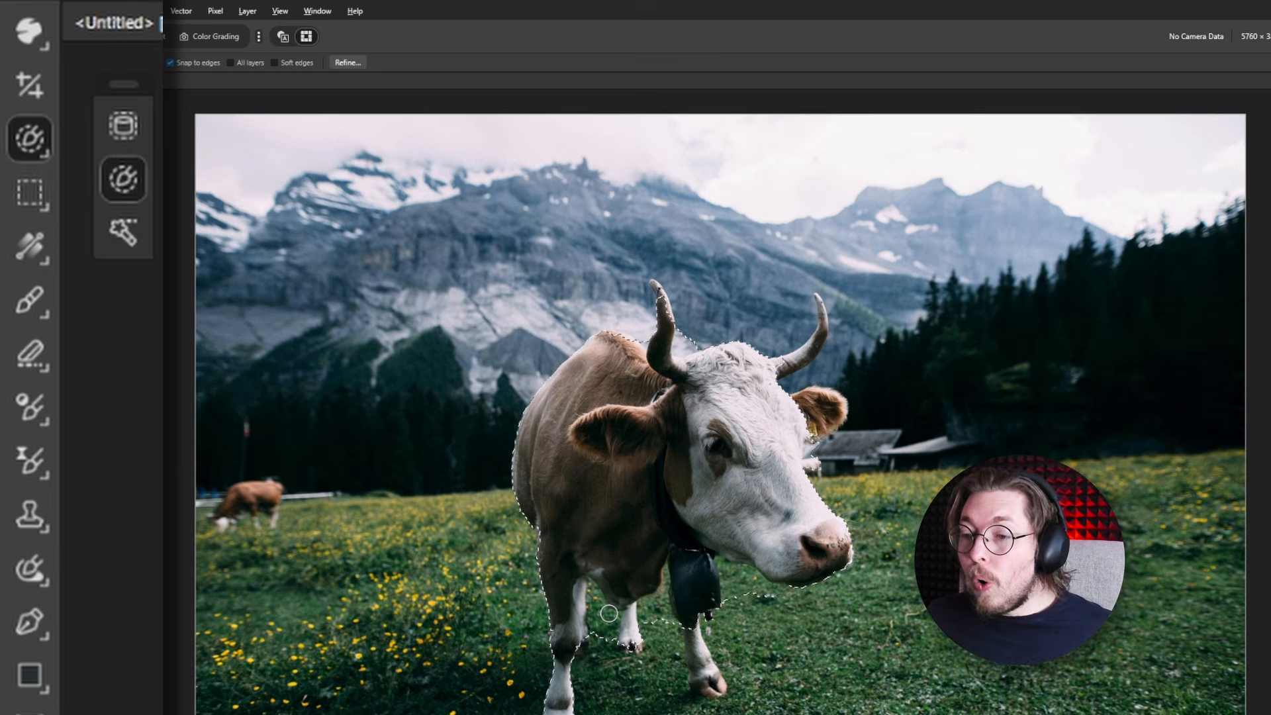
mouse_move(658, 626)
mouse_down()
mouse_move(661, 608)
mouse_move(672, 622)
mouse_up()
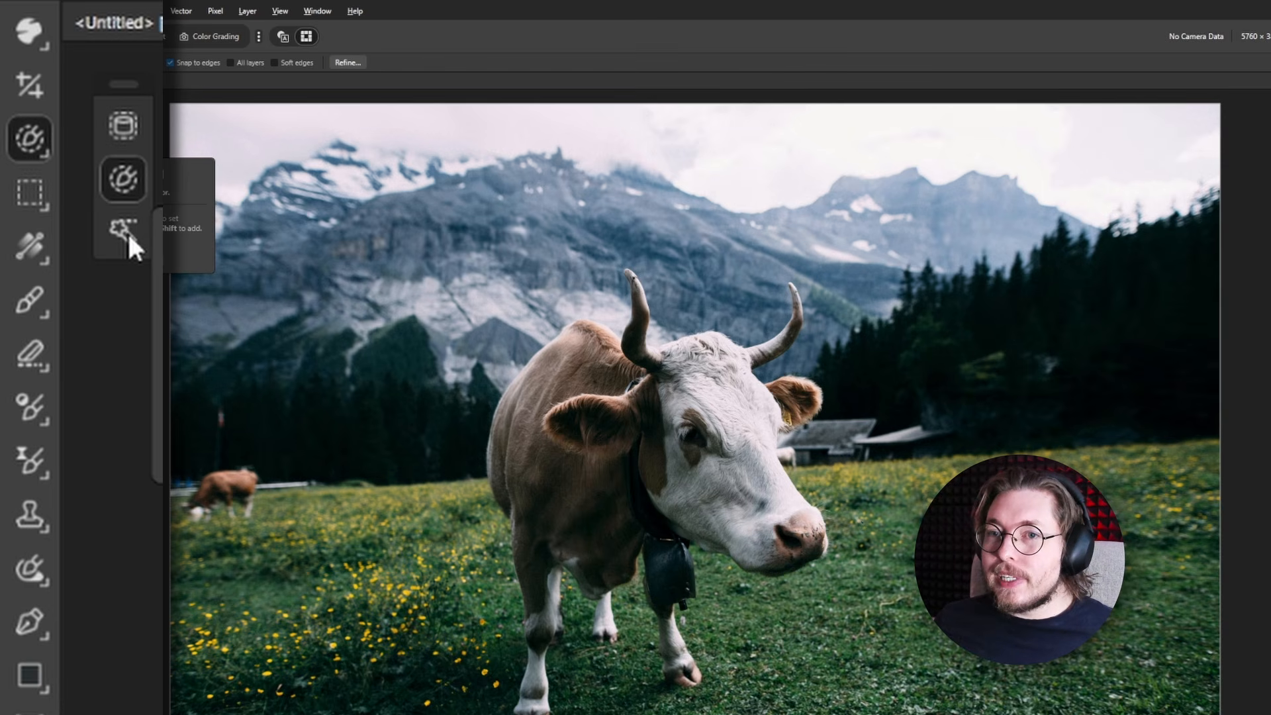
Select from the dark forest with the Flood Select Tool at 72 % tolerance.
click(127, 233)
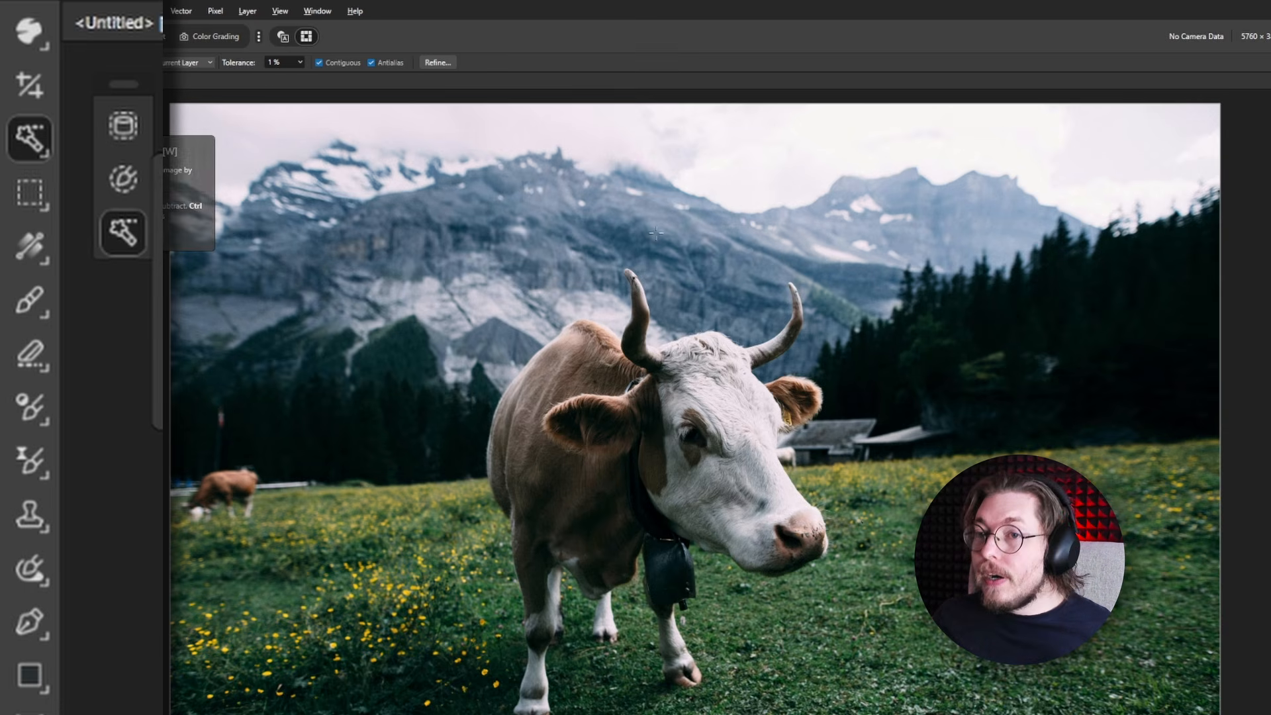
click(299, 64)
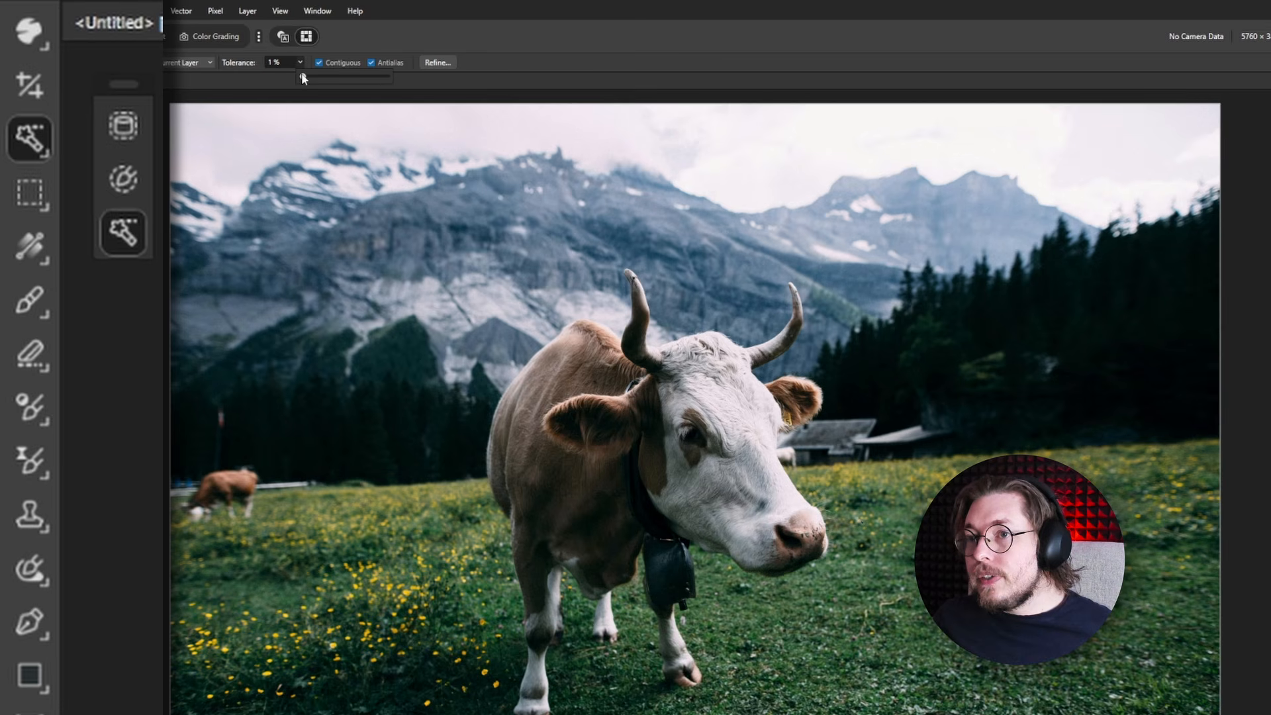
drag(306, 79, 350, 81)
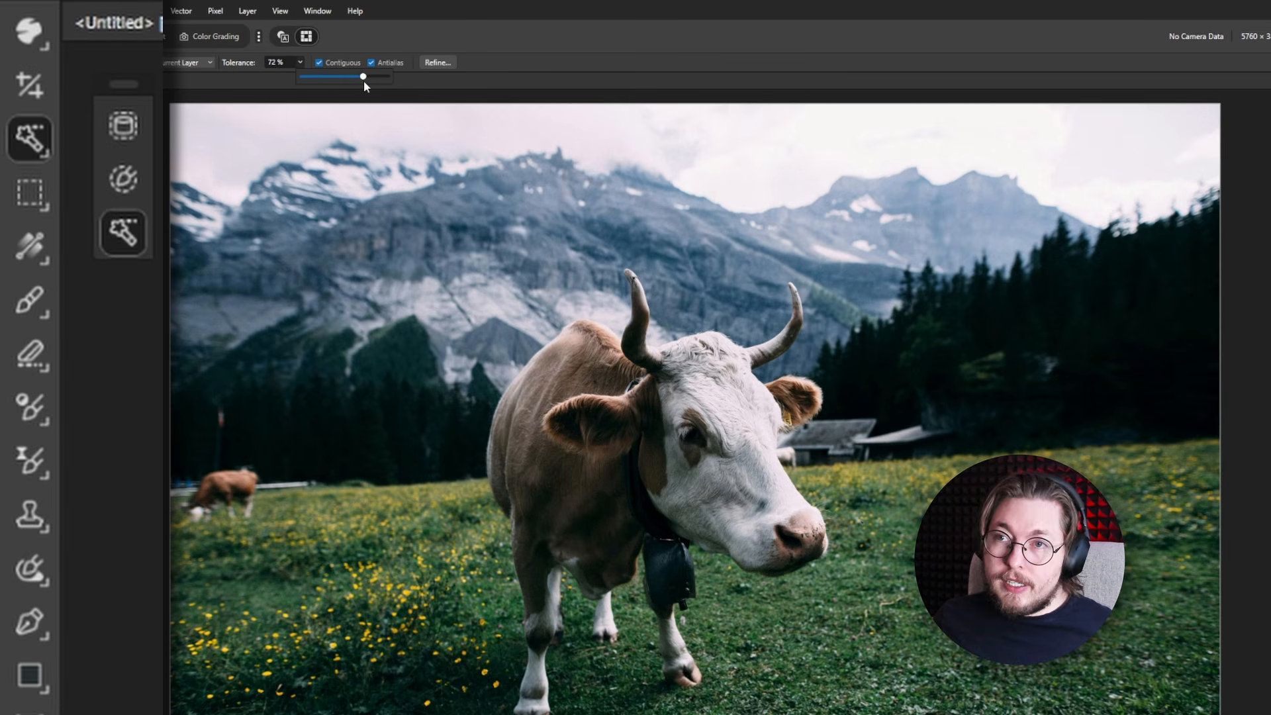
click(1113, 326)
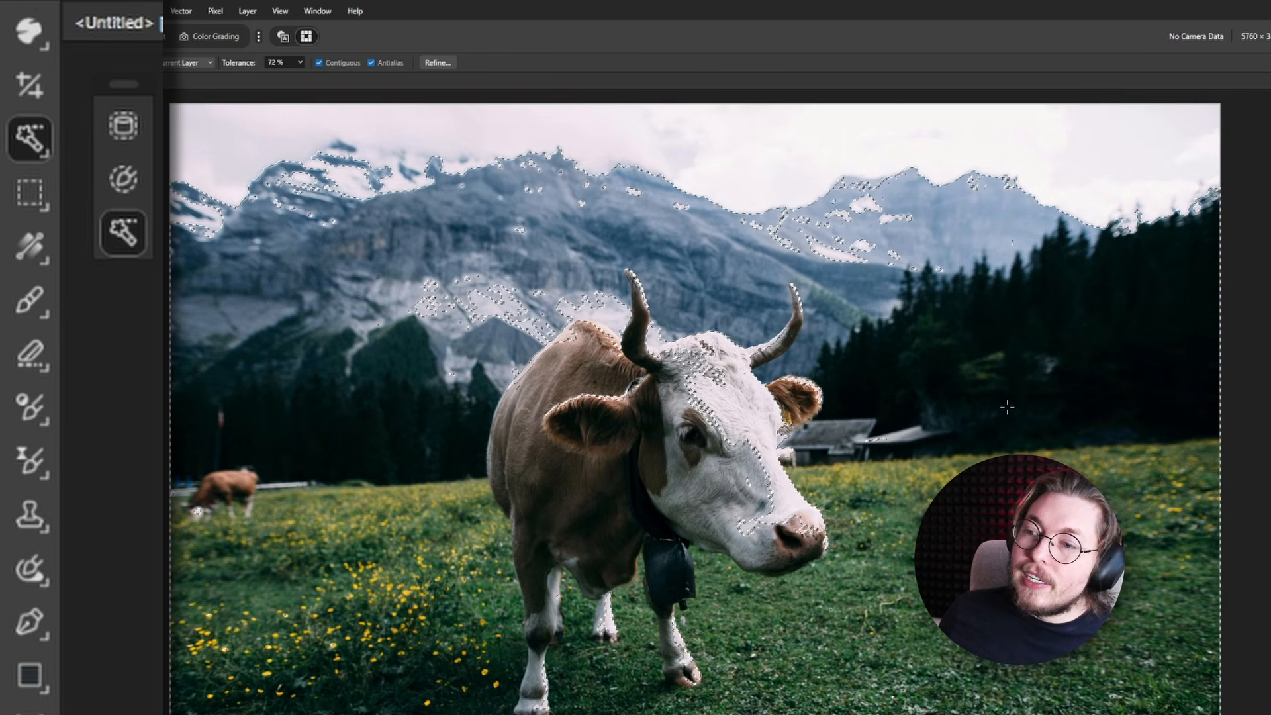
Set the flood selection tolerance to 2 % and deselect everything with the rectangular marquee active.
click(299, 62)
drag(303, 76, 243, 77)
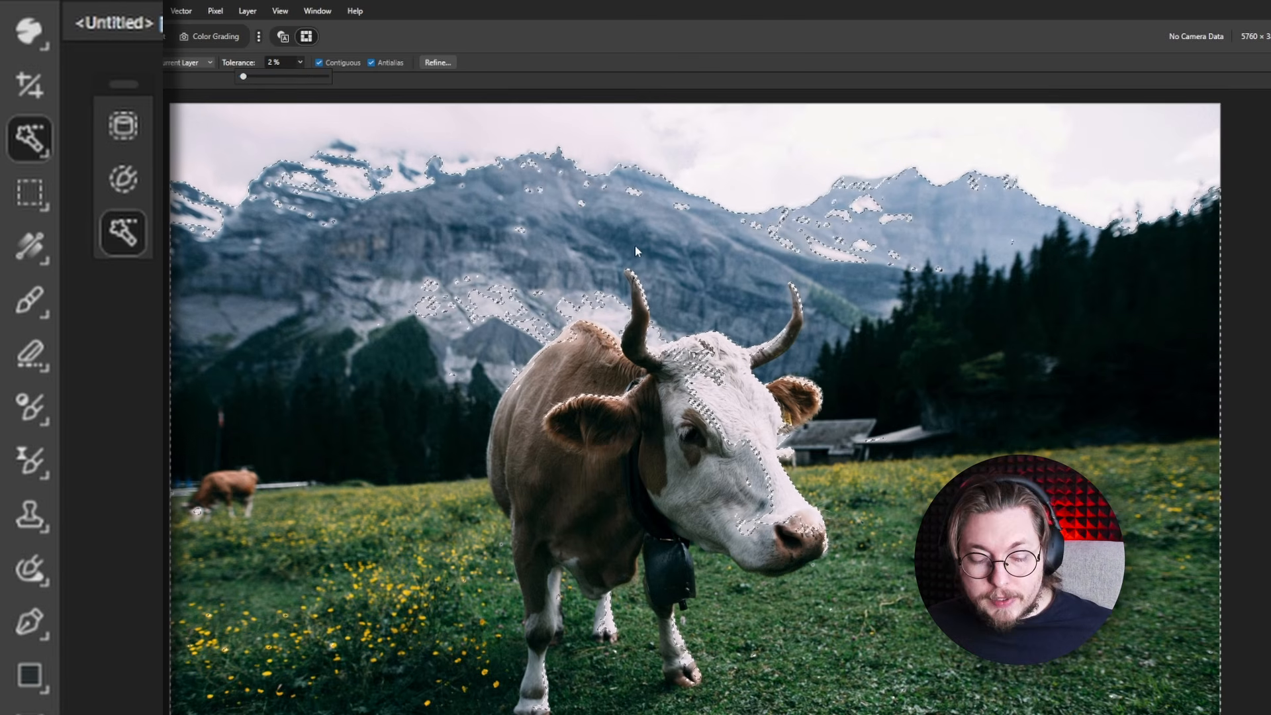
click(31, 193)
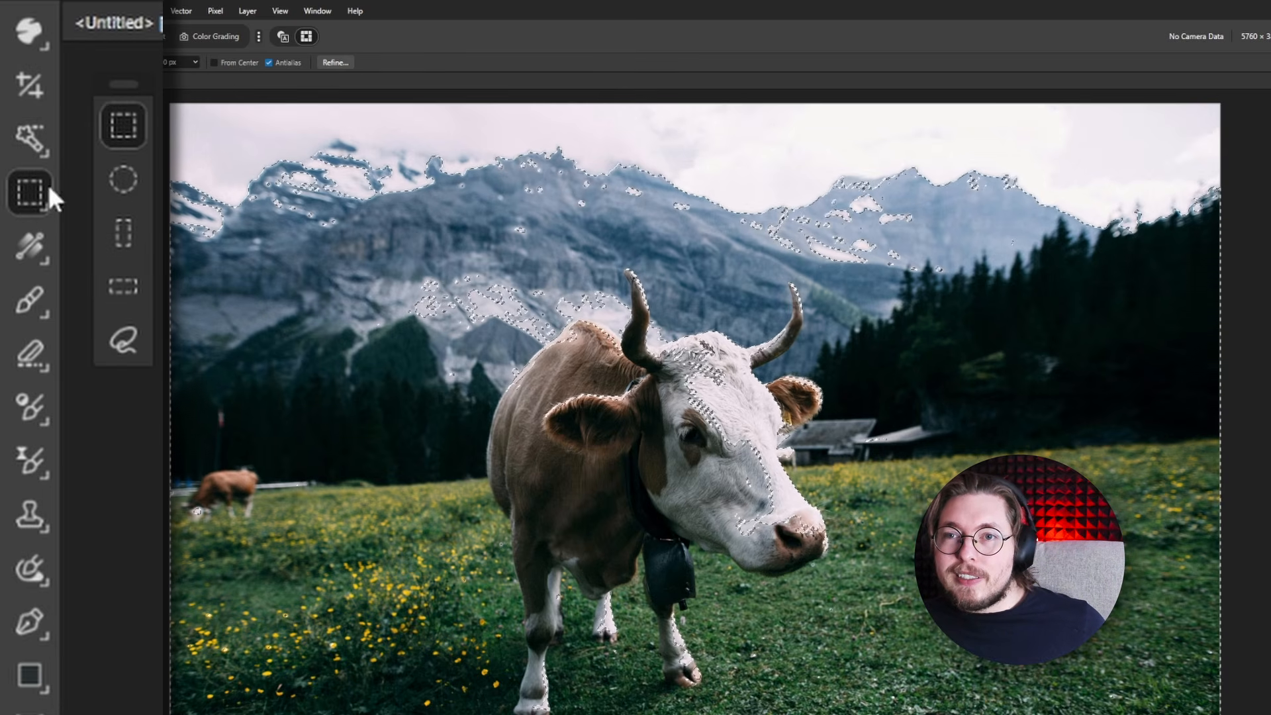
click(297, 144)
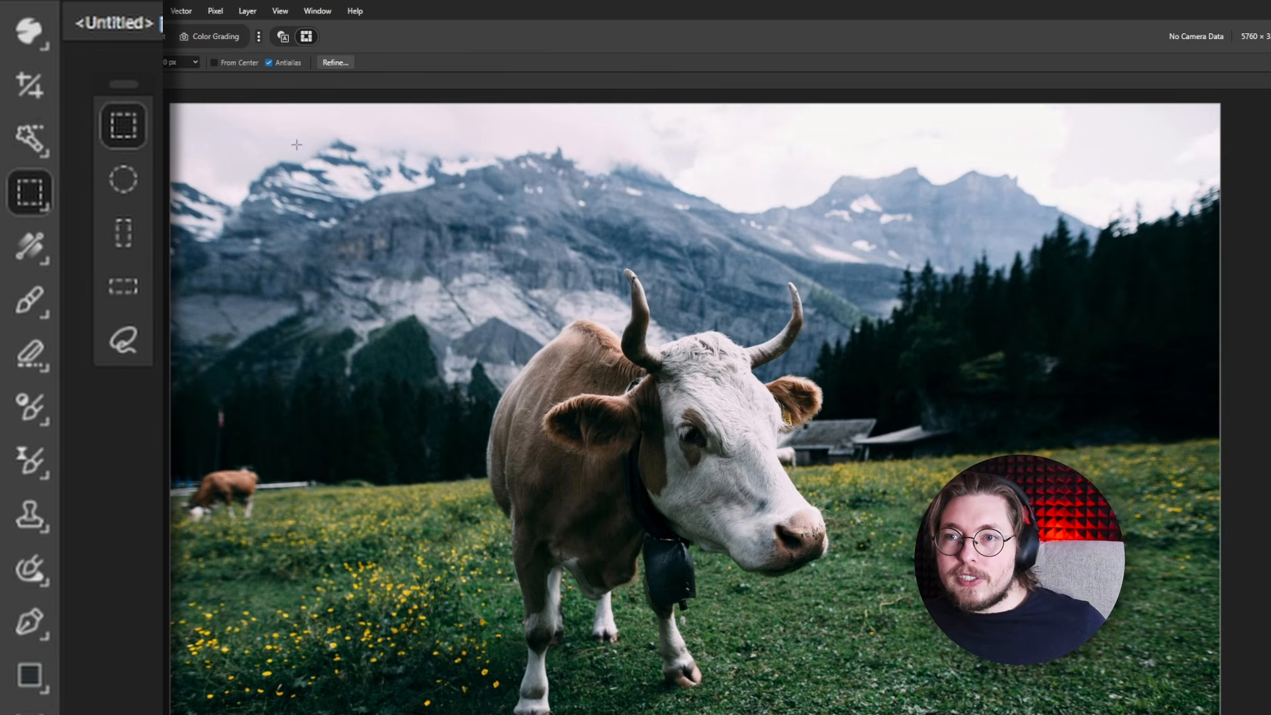
key(ctrl+z)
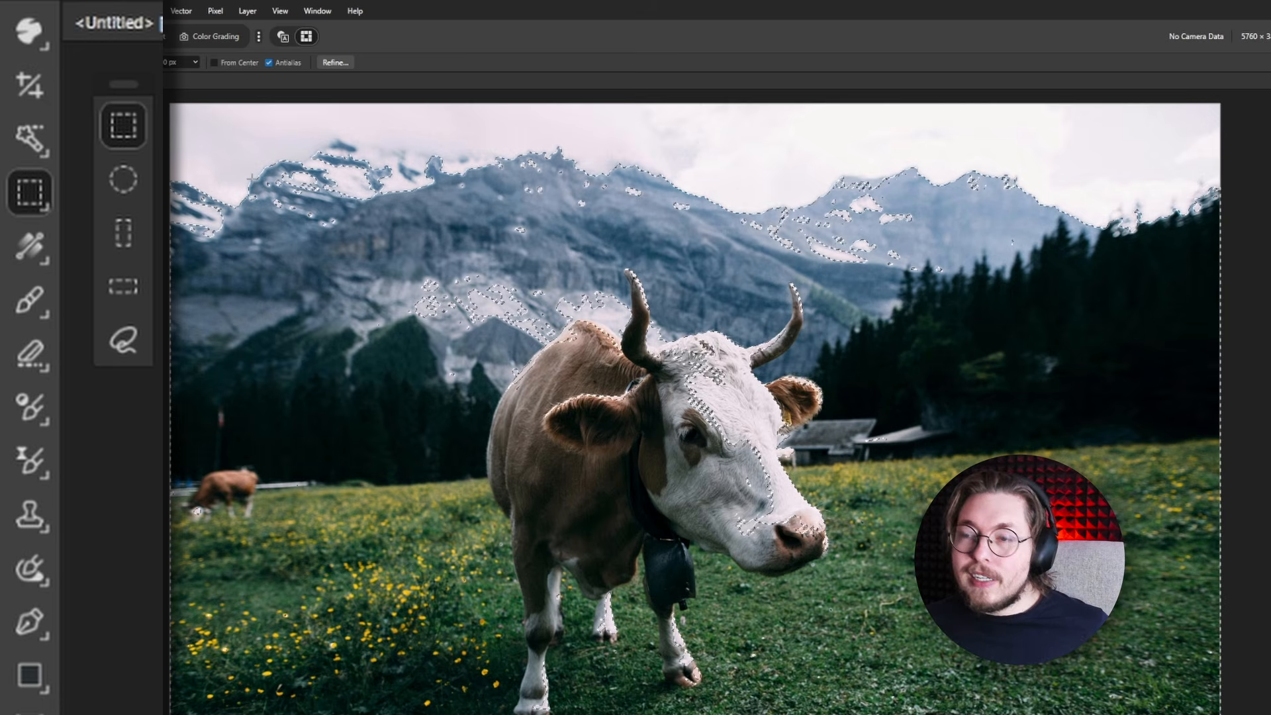
key(ctrl+d)
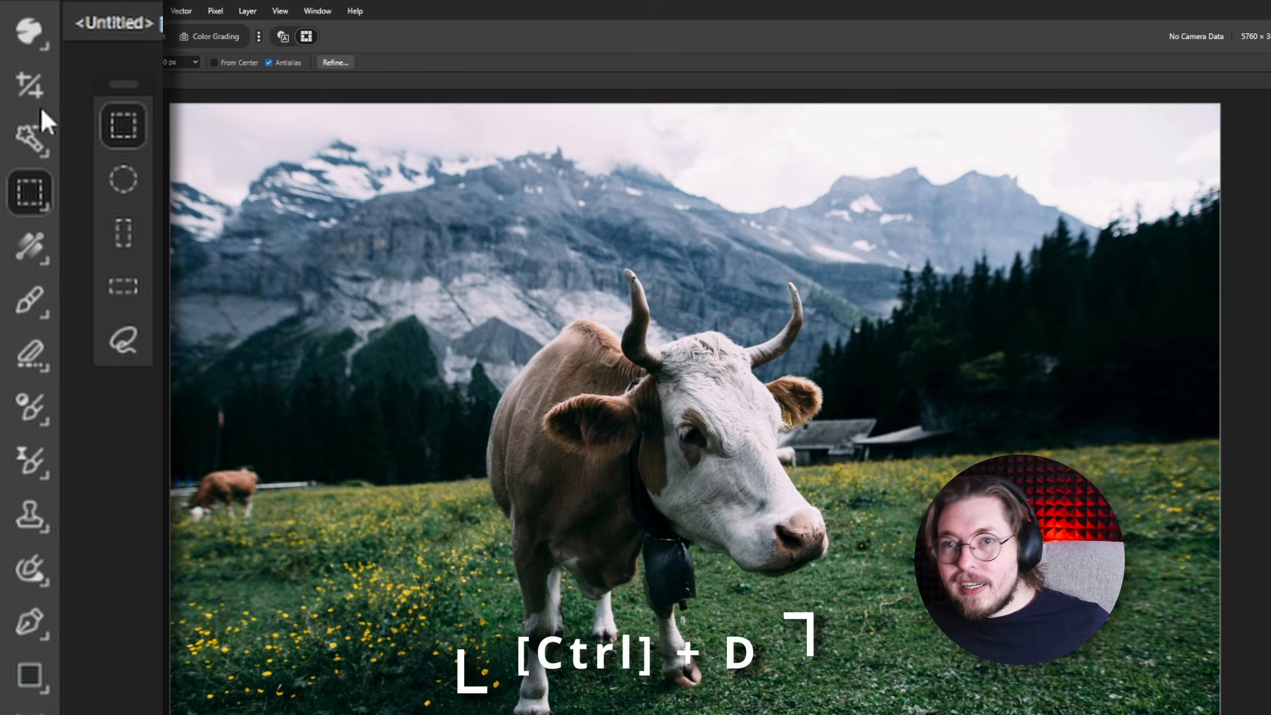
Flood-select the dark forest at 2 % tolerance and fill out the selection with the Selection Brush.
click(32, 141)
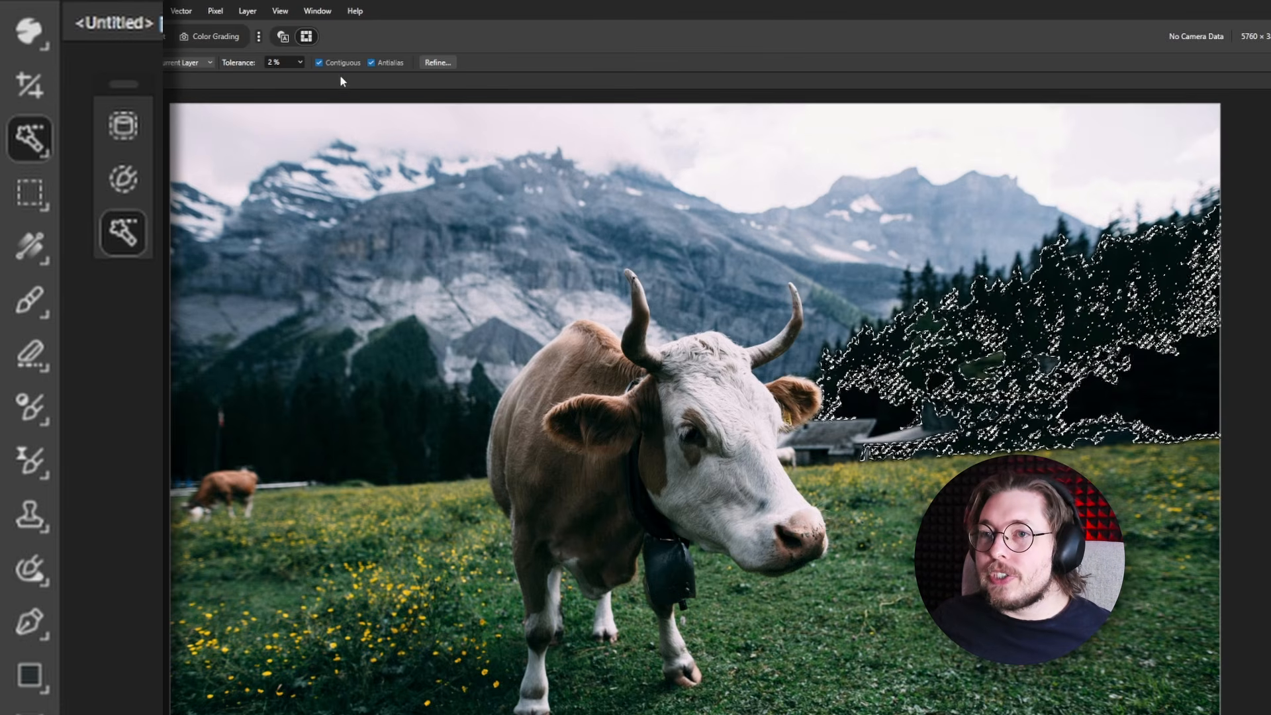
click(122, 177)
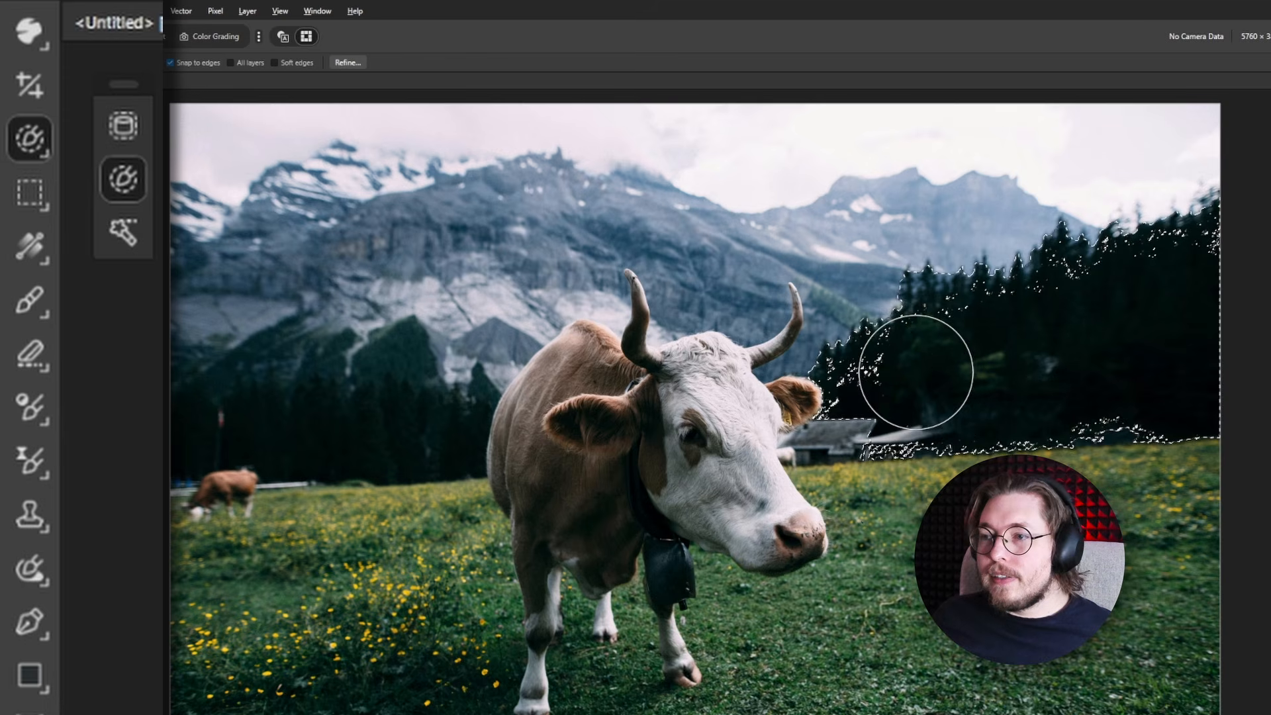
Draw a rectangular selection around the large cow and try painting black inside it with a brush at 100 % hardness.
click(26, 196)
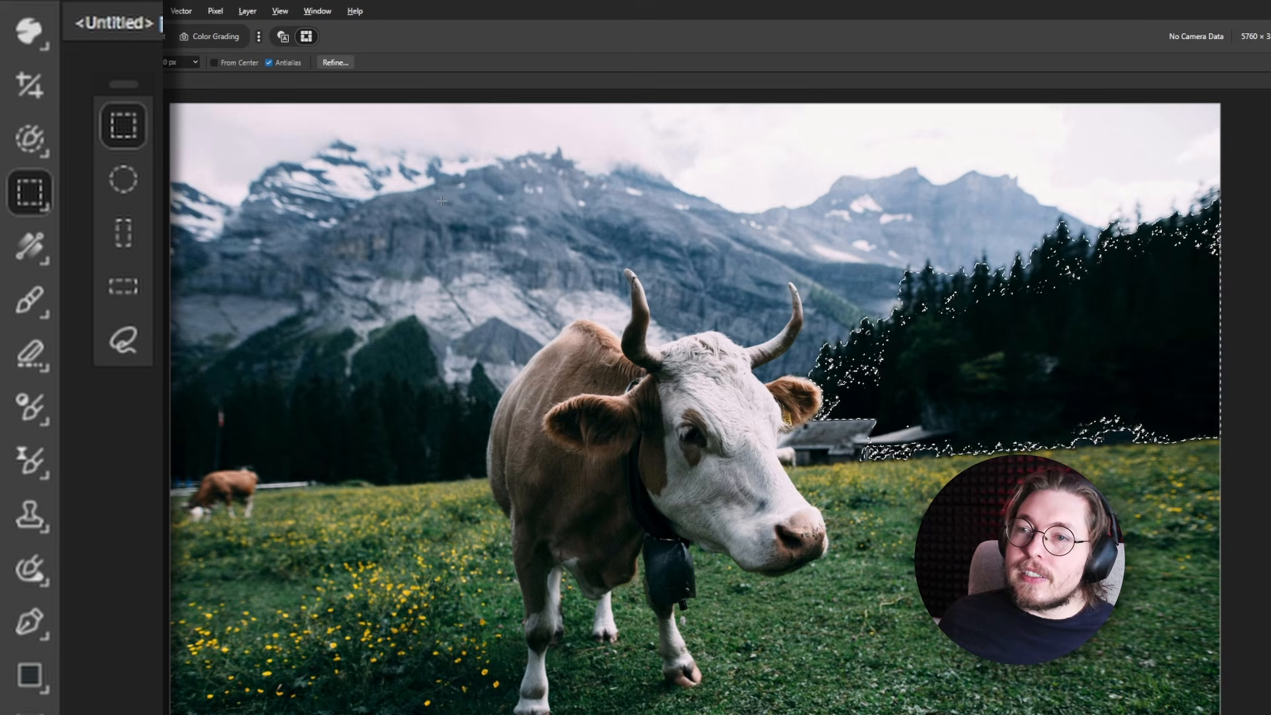
drag(663, 370, 953, 668)
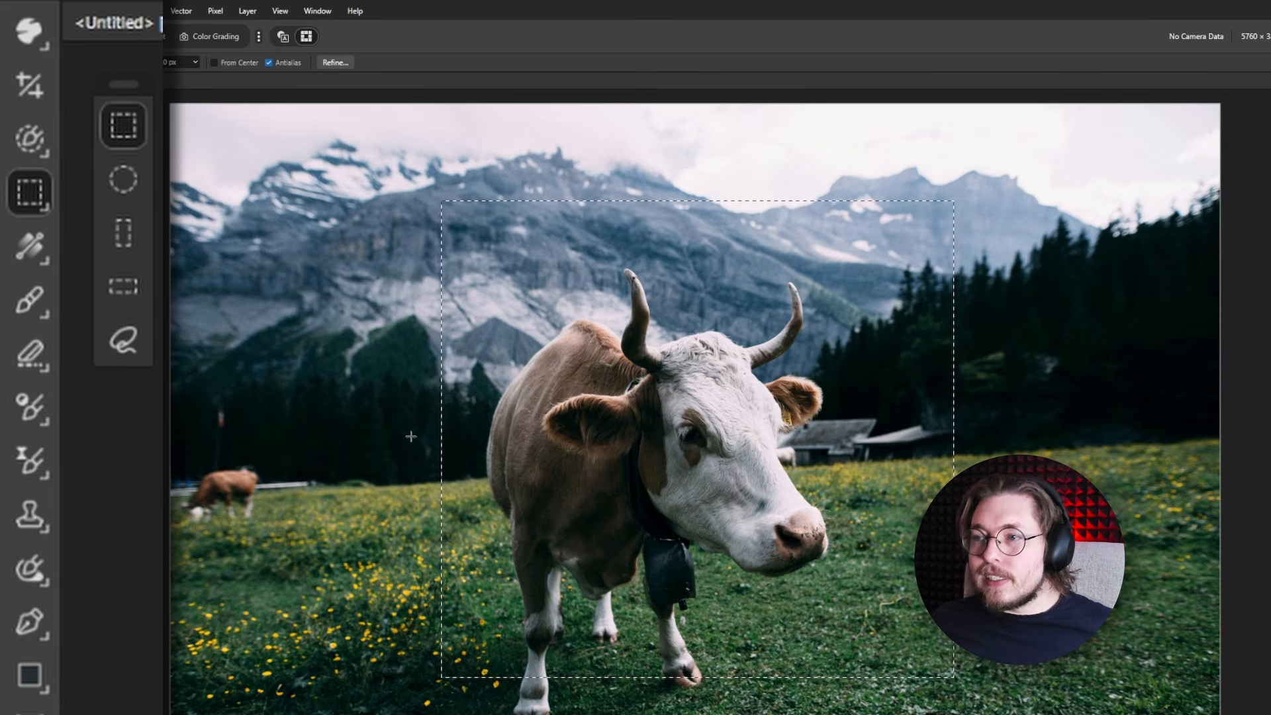
click(45, 302)
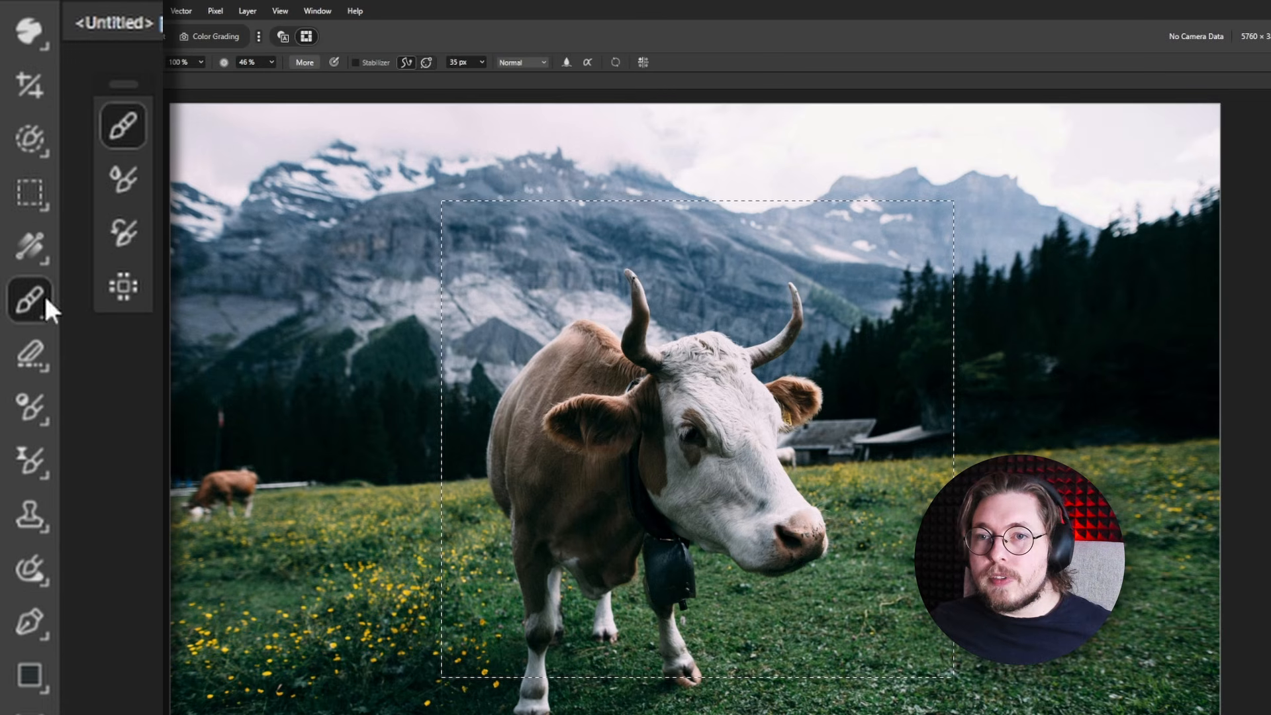
drag(306, 209, 305, 269)
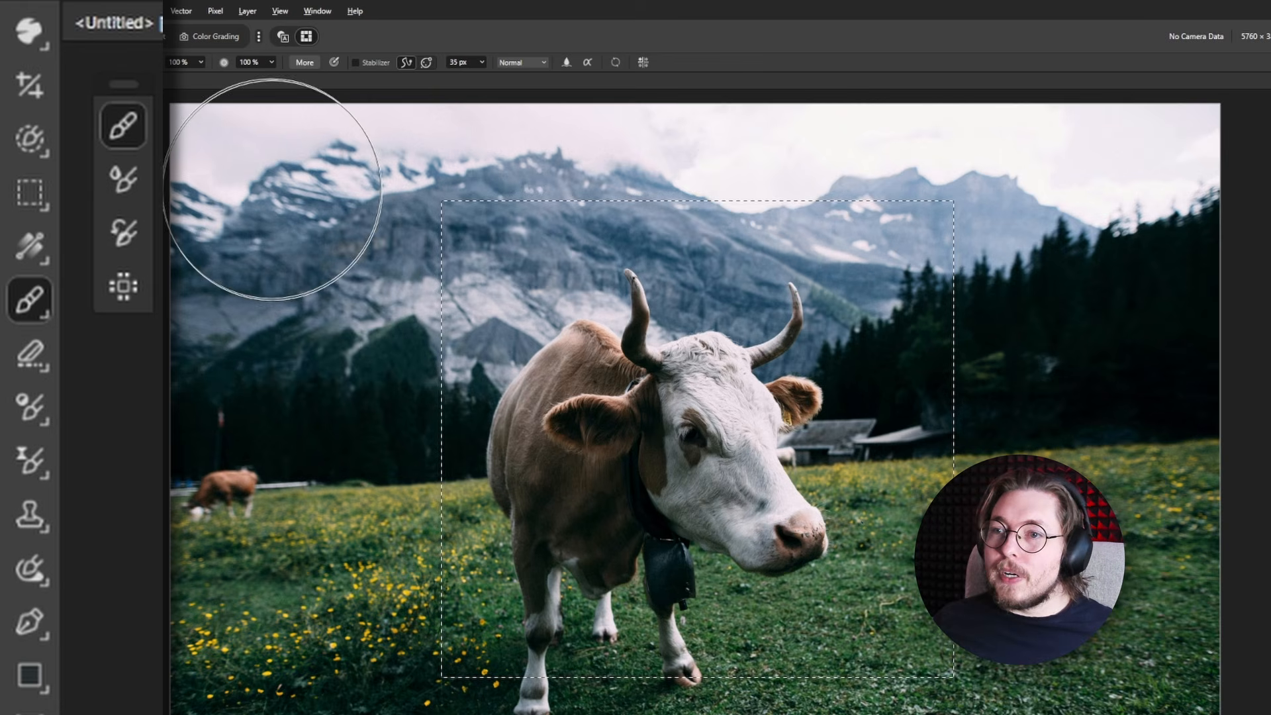
mouse_move(271, 190)
mouse_down()
mouse_move(525, 248)
mouse_move(388, 431)
mouse_move(368, 609)
mouse_move(740, 652)
mouse_up()
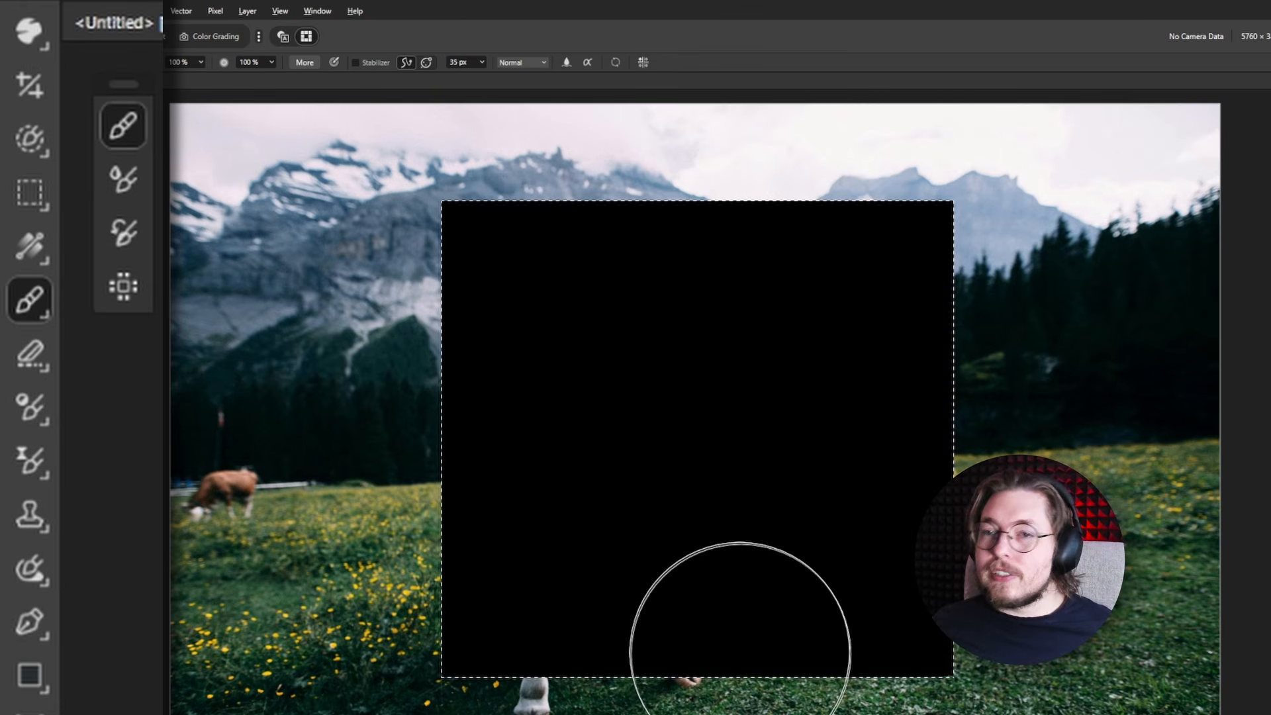
key(ctrl+z)
key(ctrl+z)
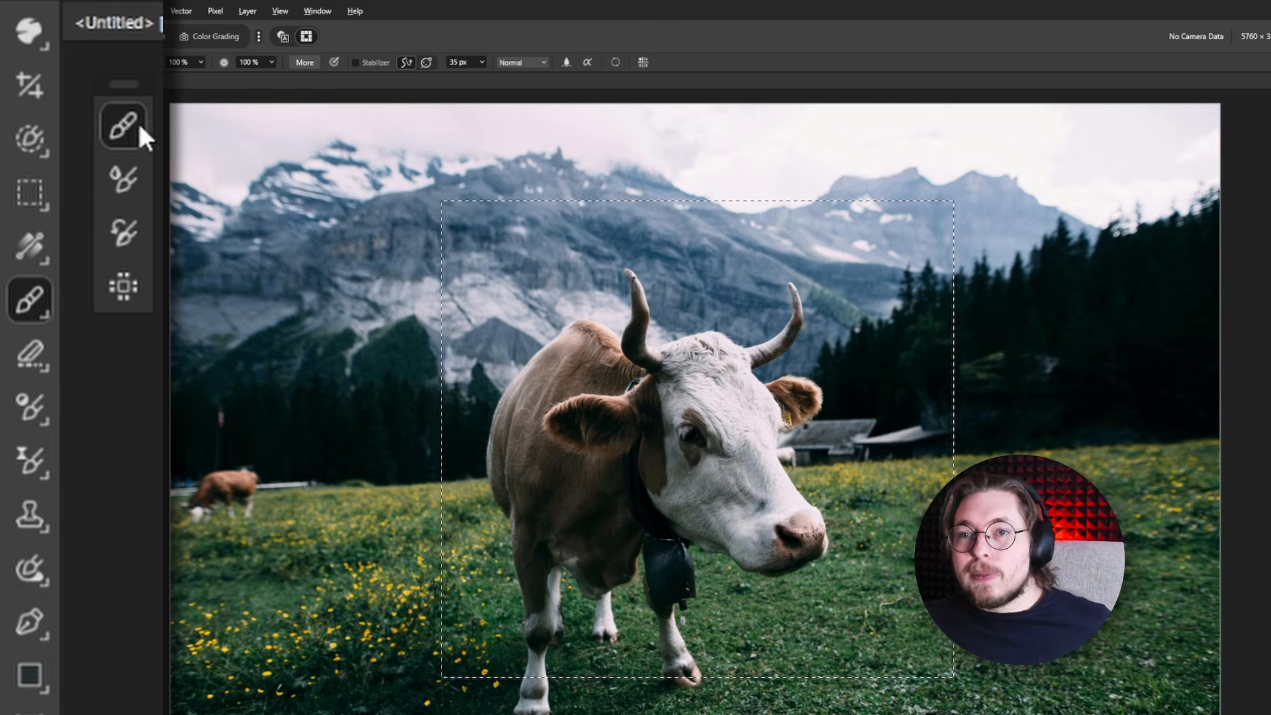
Draw a circular selection from its center over the mountain peaks, and undo the one drawn over the cow's head.
click(22, 191)
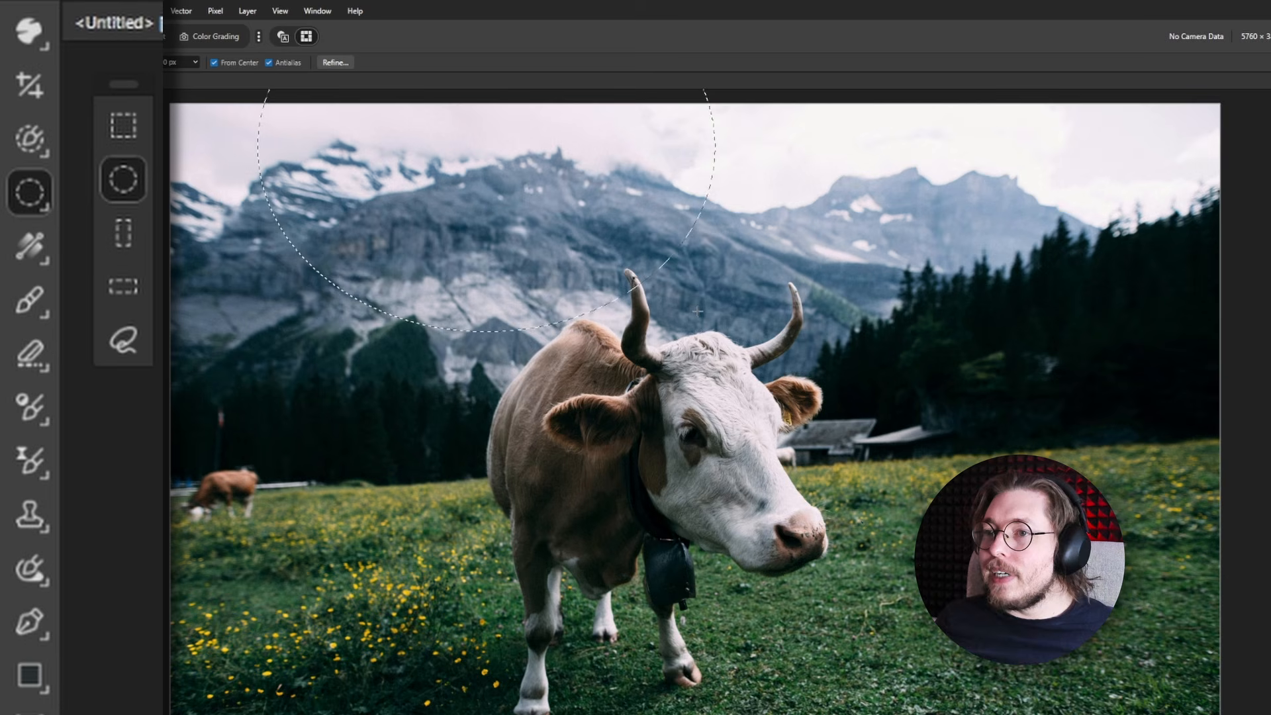
drag(708, 324, 563, 225)
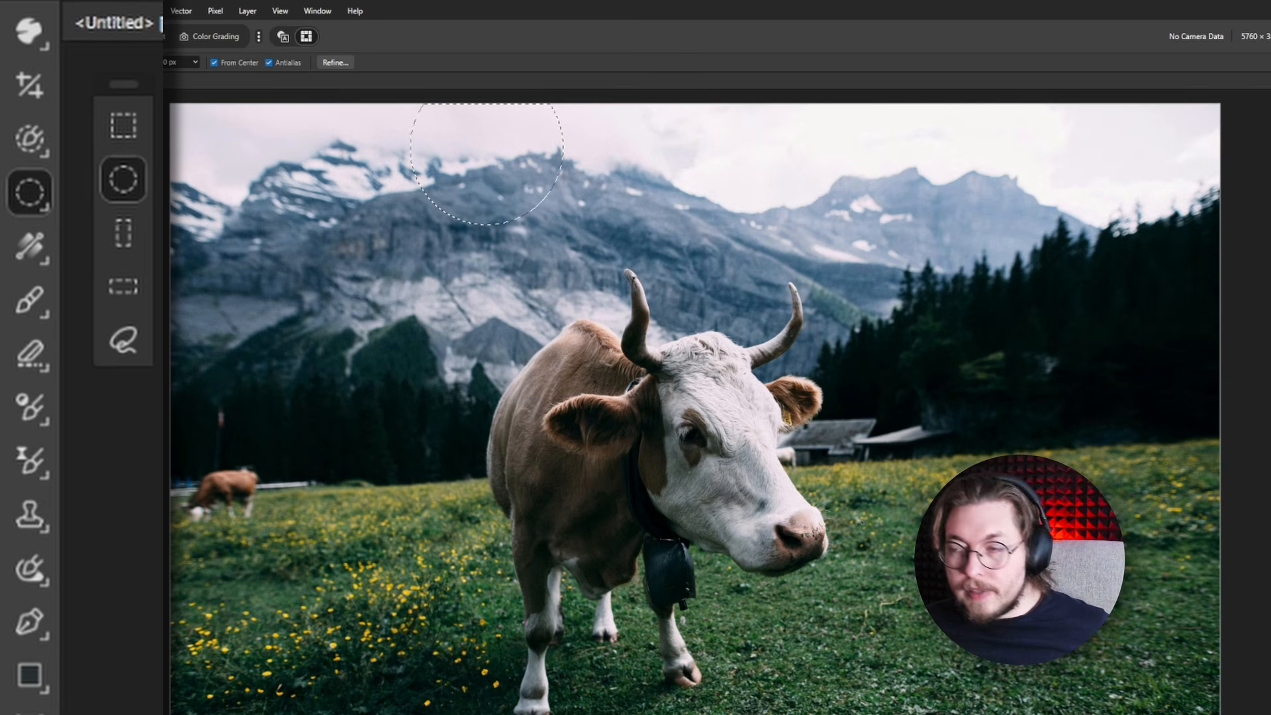
mouse_move(692, 355)
mouse_down()
mouse_move(767, 424)
mouse_move(821, 388)
mouse_move(840, 407)
mouse_move(846, 389)
mouse_move(838, 400)
mouse_up()
key(ctrl+z)
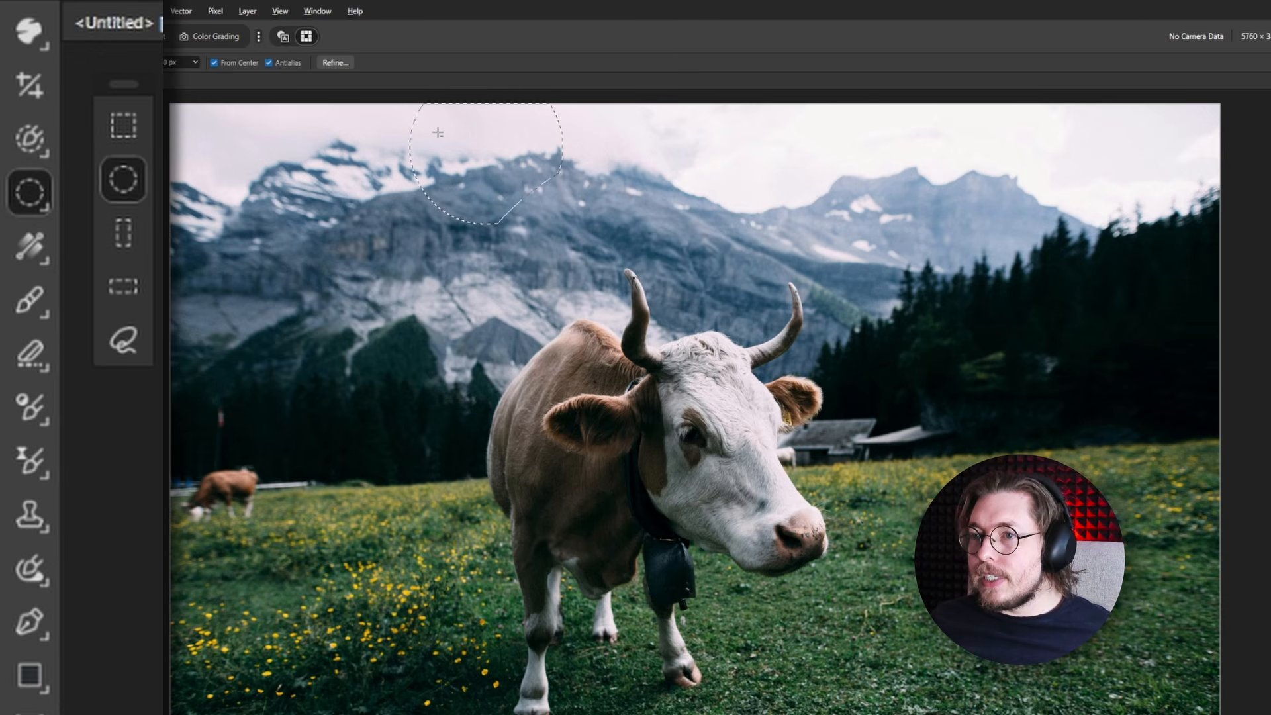
Draw more circular selections from the center over the cow's head, mountains, forest and neck, and deselect everything.
scroll(424, 129, up, 1)
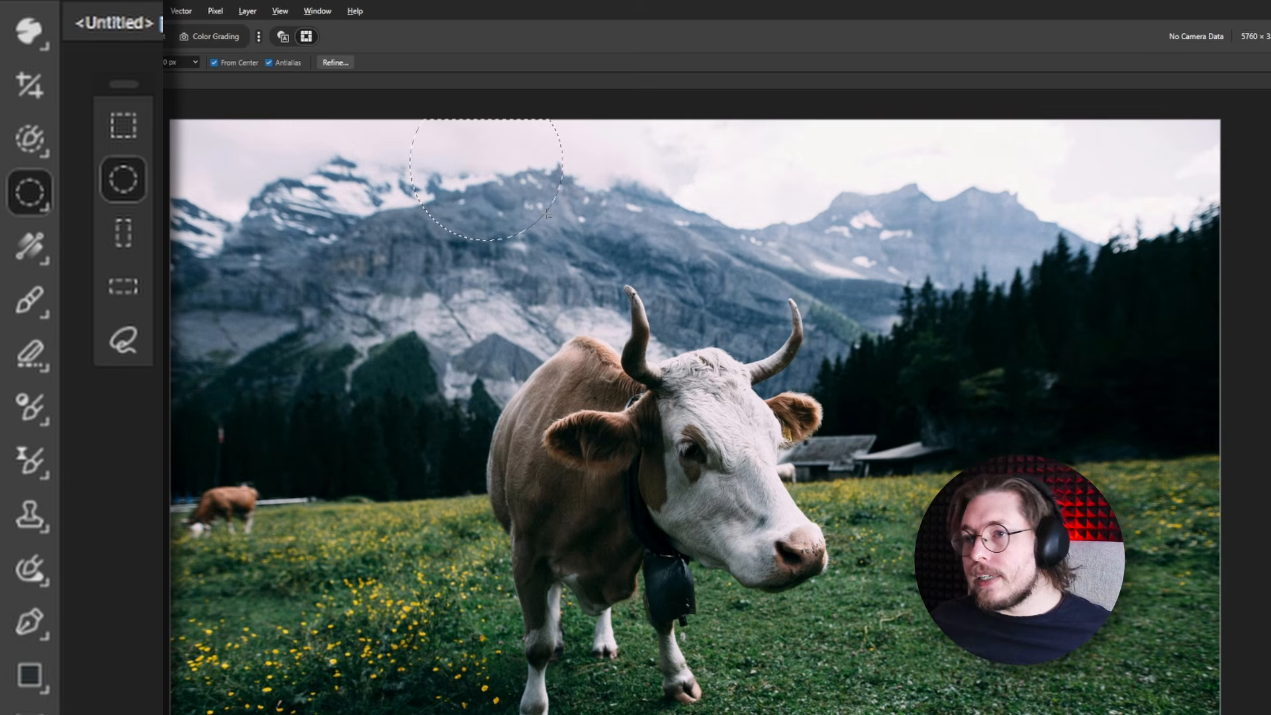
drag(692, 371, 594, 275)
drag(431, 308, 594, 457)
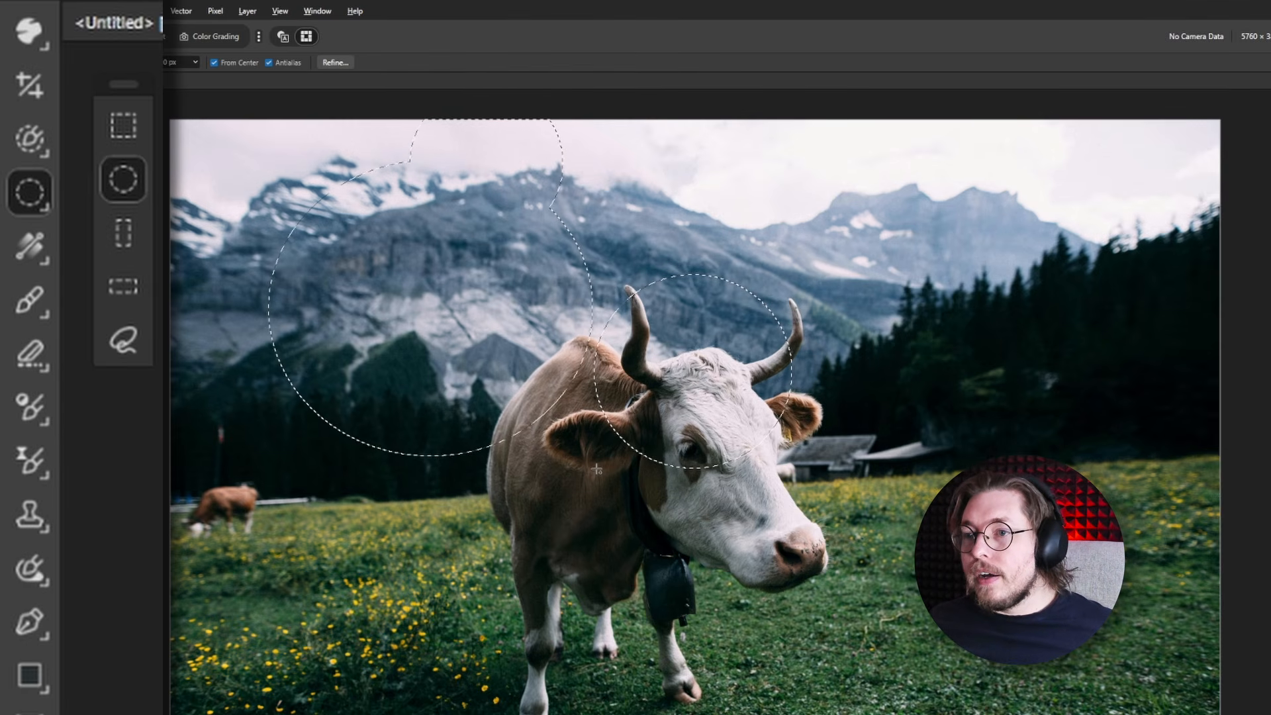
drag(868, 356, 1021, 488)
drag(640, 475, 536, 578)
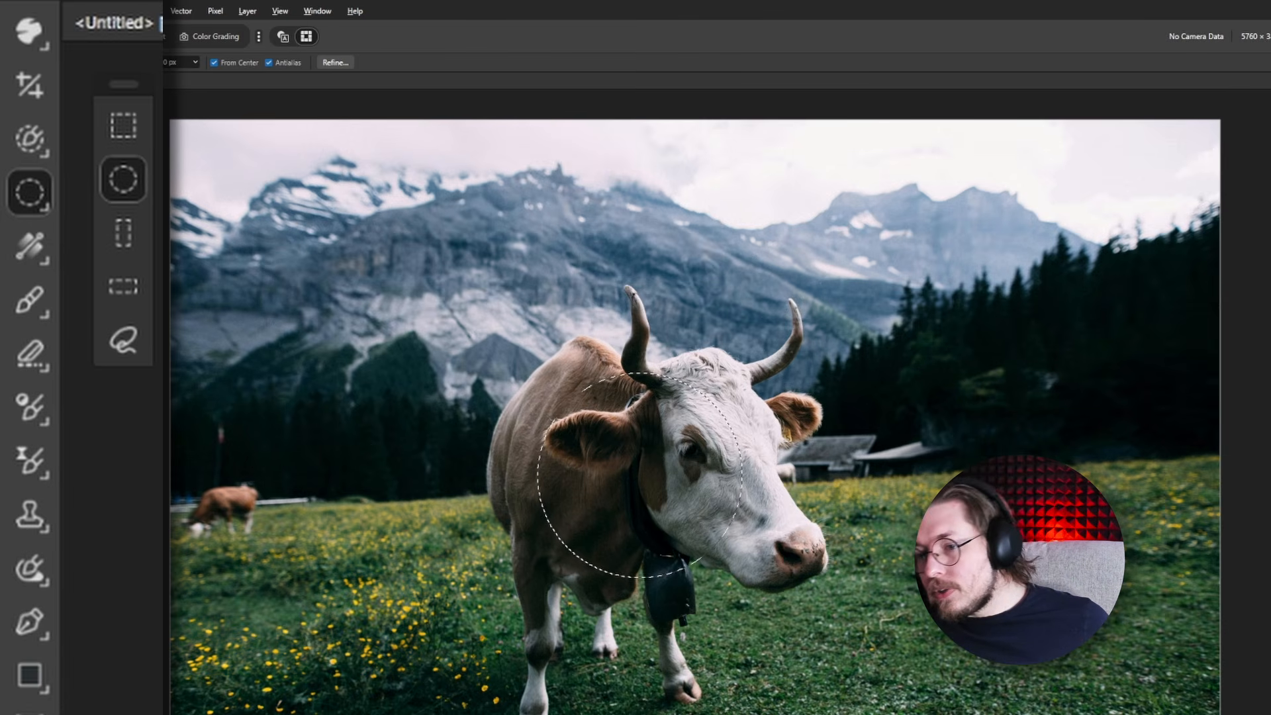
key(ctrl+d)
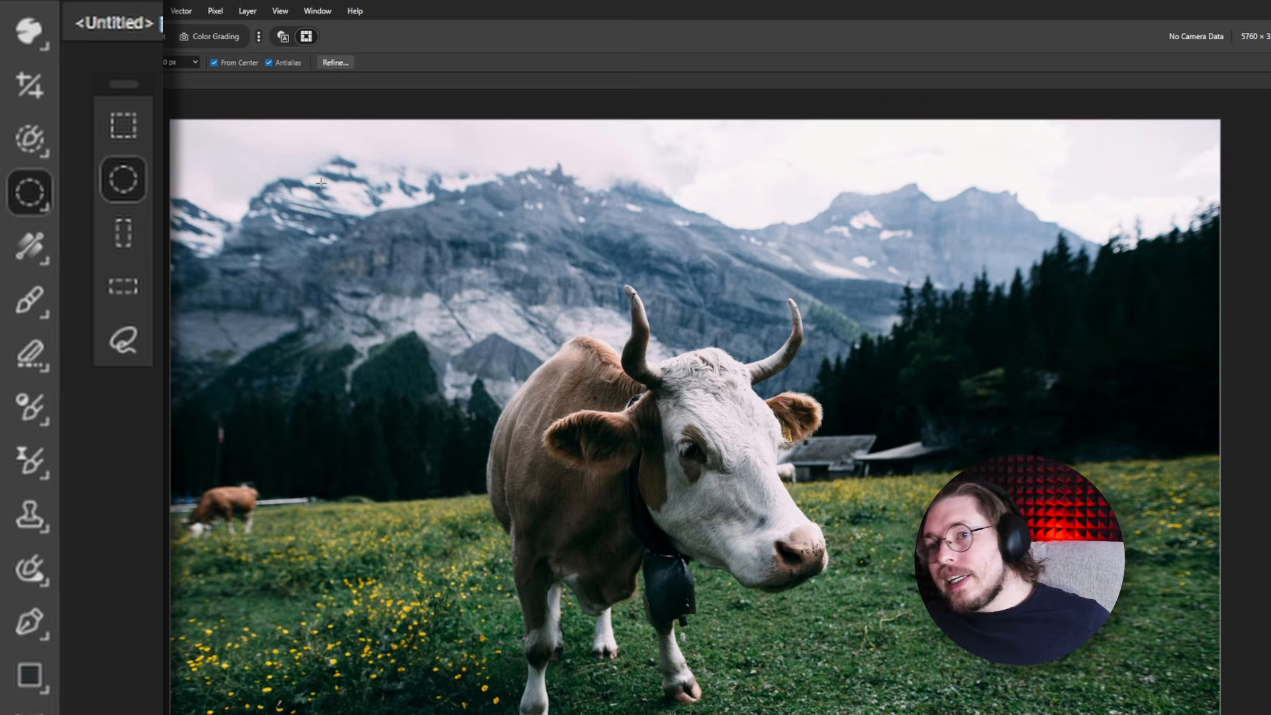
Select a full-height column band over the cow, and replace it with a full-width row band across the mountains.
click(122, 245)
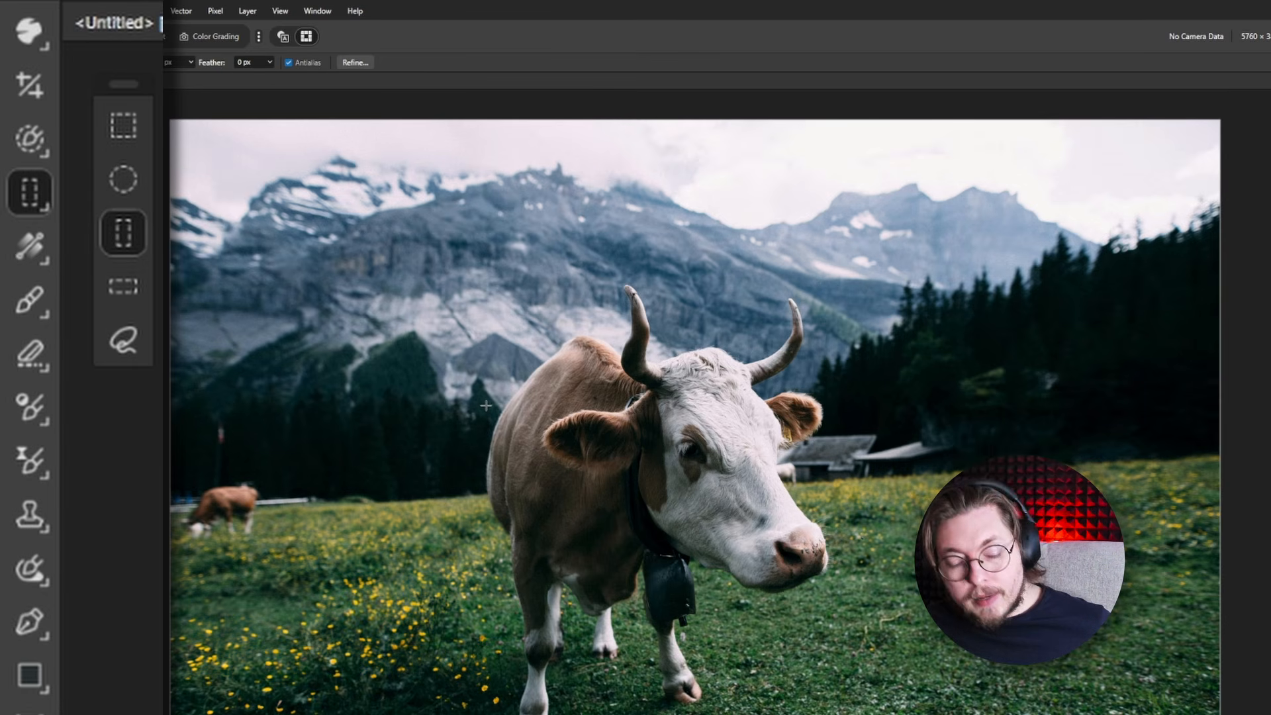
drag(526, 363, 824, 397)
click(122, 285)
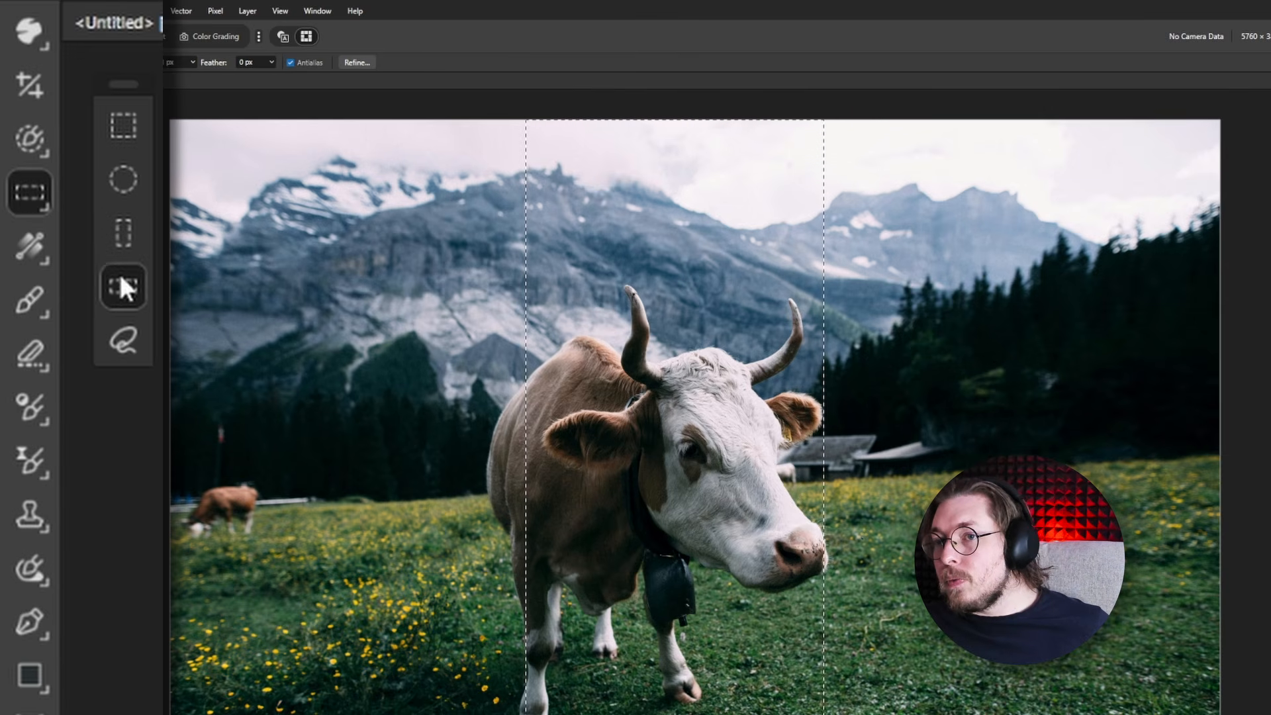
drag(438, 236, 471, 387)
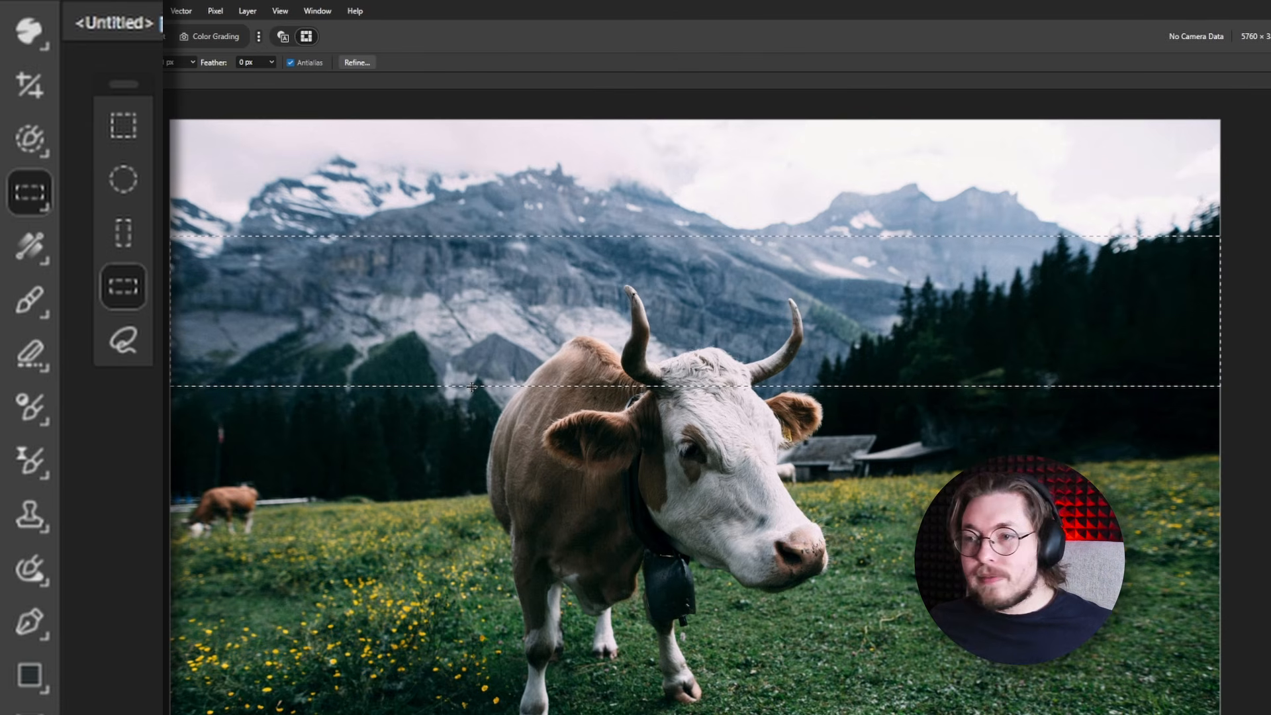
Outline the cow's head and the sky above it with the Freehand Selection Tool.
click(134, 346)
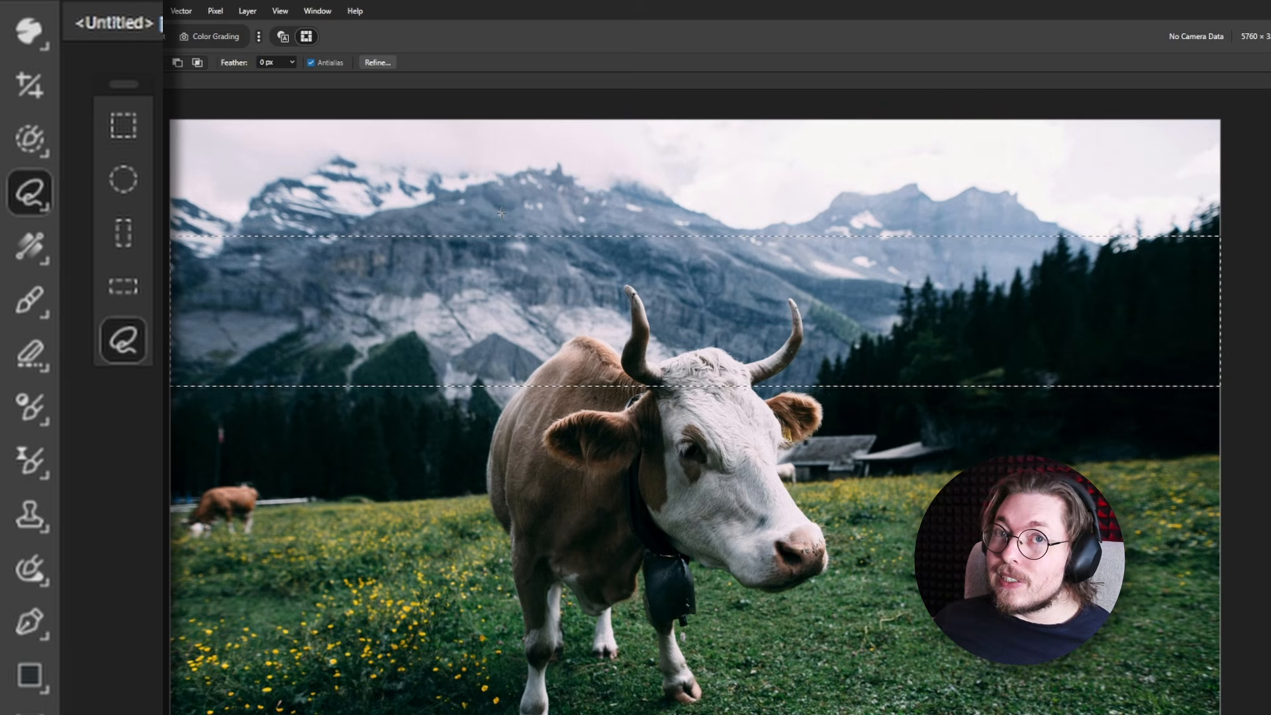
mouse_move(646, 180)
mouse_down()
mouse_move(633, 209)
mouse_move(710, 310)
mouse_move(623, 369)
mouse_move(547, 459)
mouse_move(742, 557)
mouse_move(869, 329)
mouse_move(852, 212)
mouse_move(804, 145)
mouse_move(698, 170)
mouse_move(650, 178)
mouse_up()
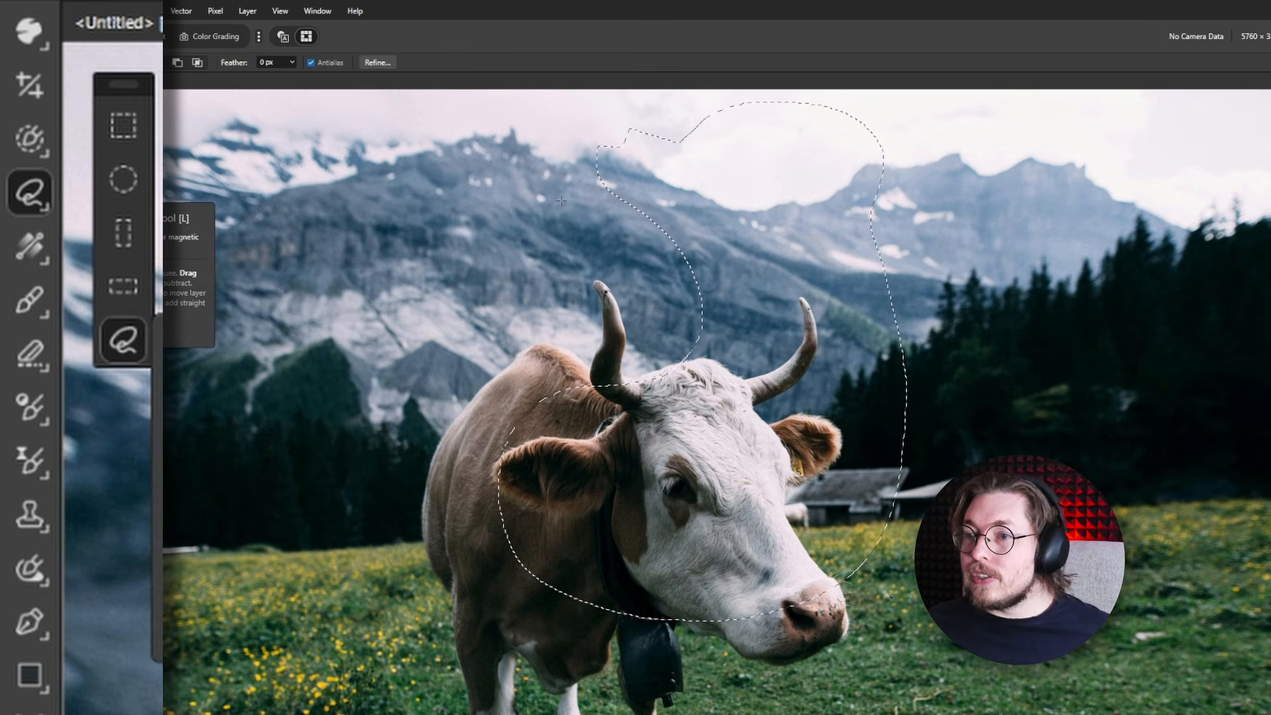
Trace a second freehand selection over the mountains, meadow and cow, combining curved and straight segments, and clear all selections.
mouse_move(415, 194)
mouse_down()
mouse_move(465, 253)
mouse_move(437, 307)
mouse_move(485, 379)
mouse_move(462, 299)
mouse_move(581, 197)
mouse_move(475, 137)
mouse_move(425, 220)
mouse_up()
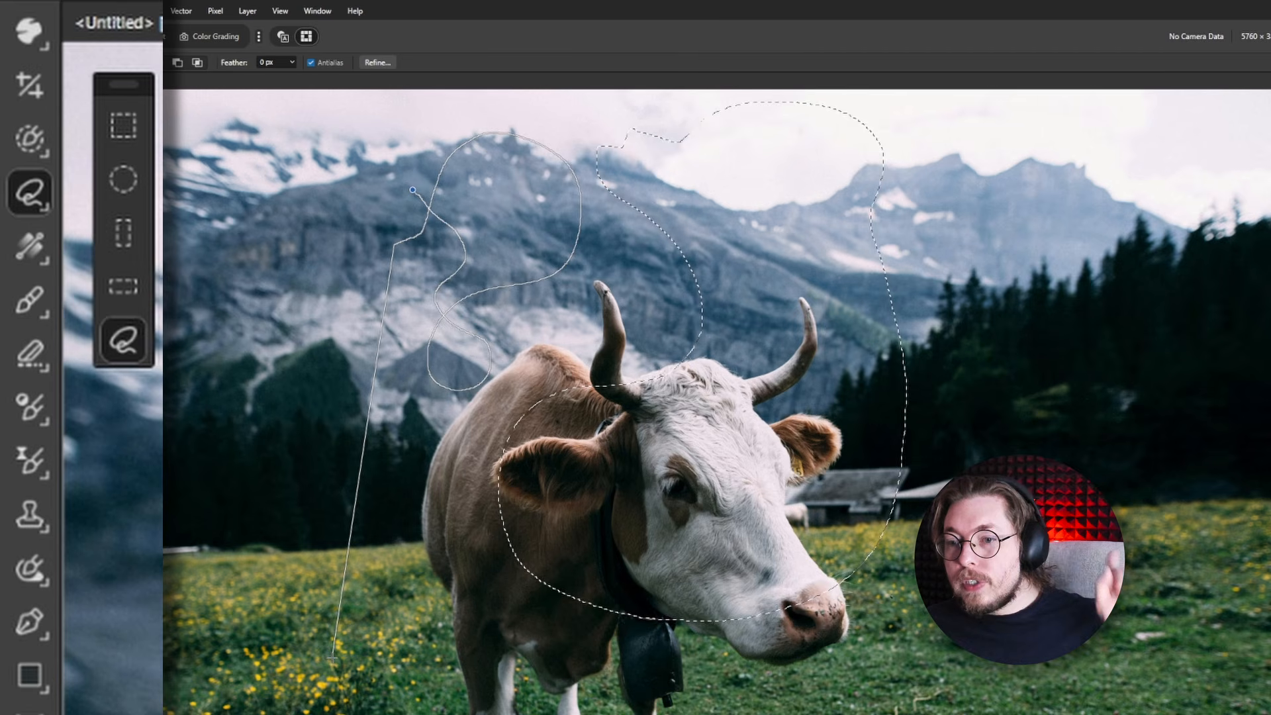
mouse_move(332, 657)
mouse_down()
mouse_move(512, 664)
mouse_move(591, 704)
mouse_move(681, 587)
mouse_up()
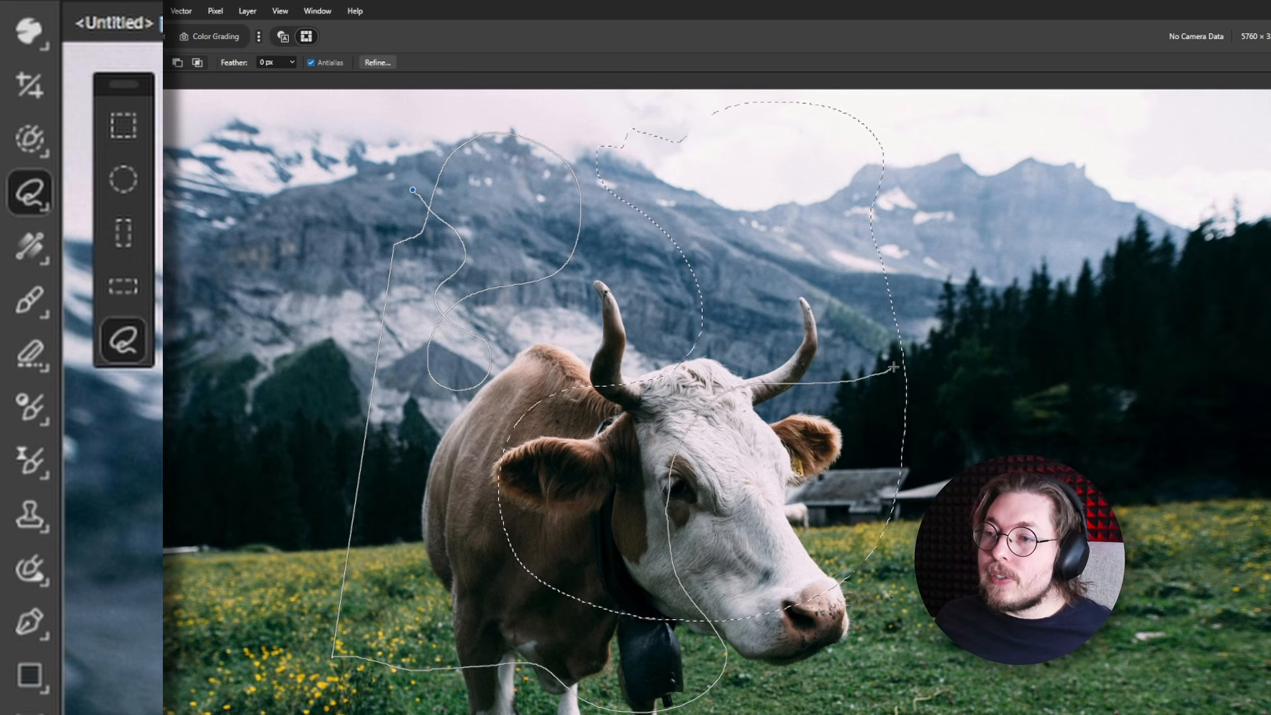
drag(982, 291, 1047, 220)
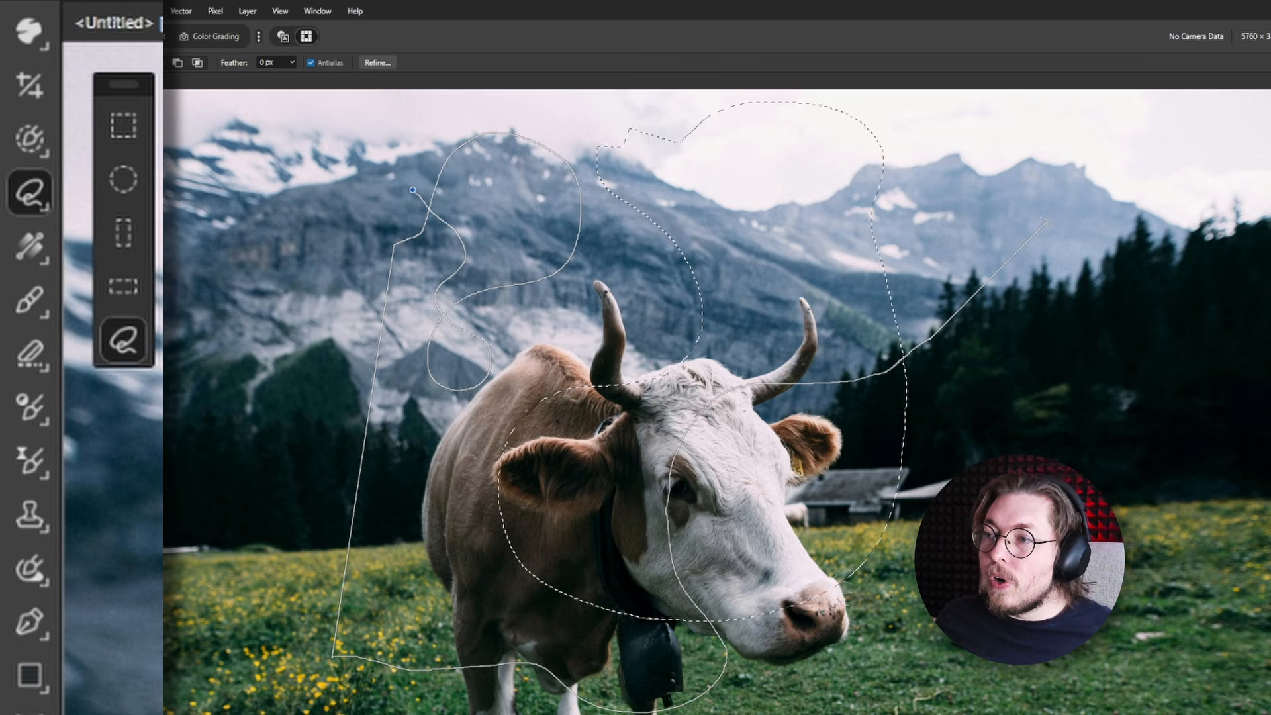
click(791, 587)
mouse_move(1197, 466)
mouse_down()
mouse_move(1139, 311)
mouse_move(1078, 234)
mouse_move(1049, 225)
mouse_up()
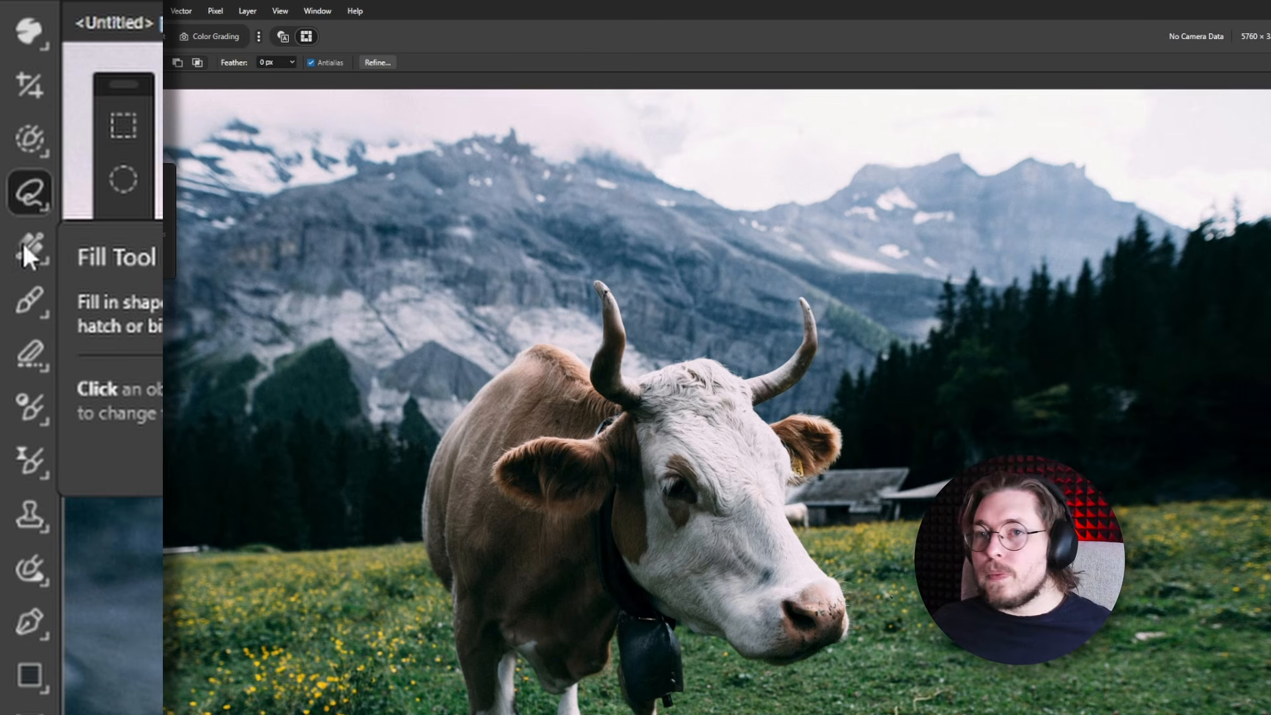
Activate the Fill Tool and set it to affect the photo's fill rather than its stroke.
click(23, 242)
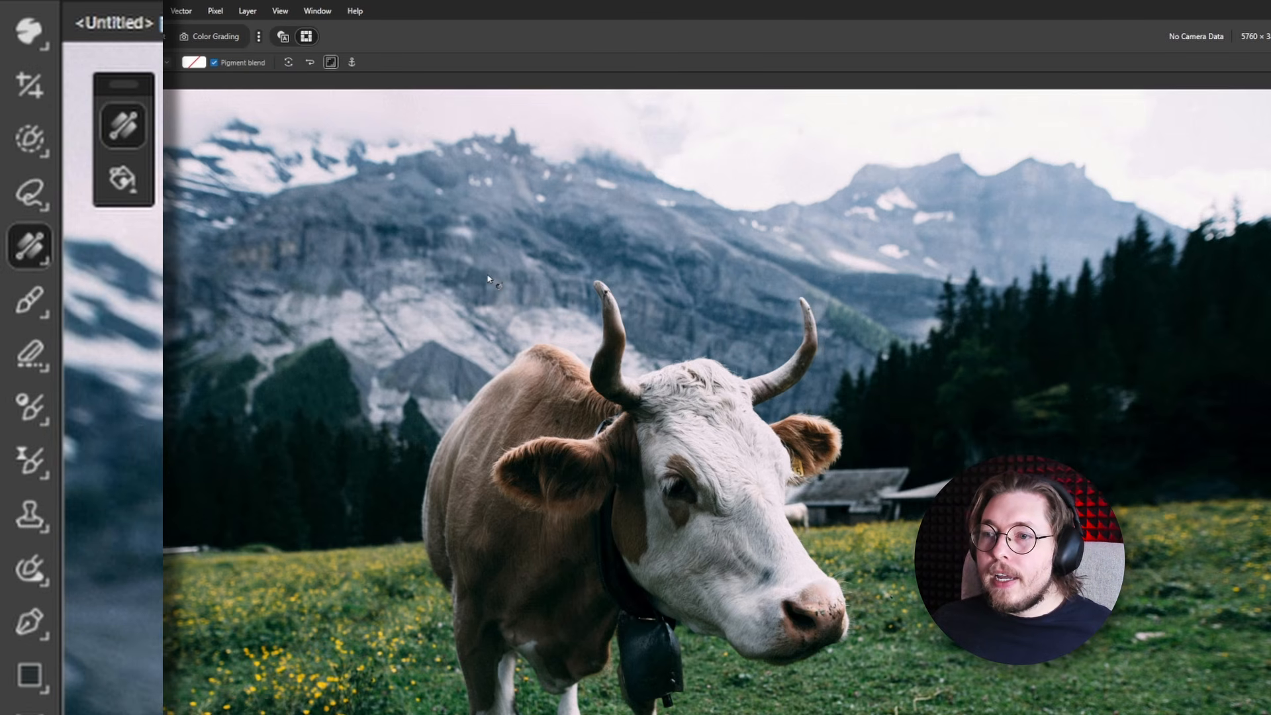
scroll(488, 279, down, 2)
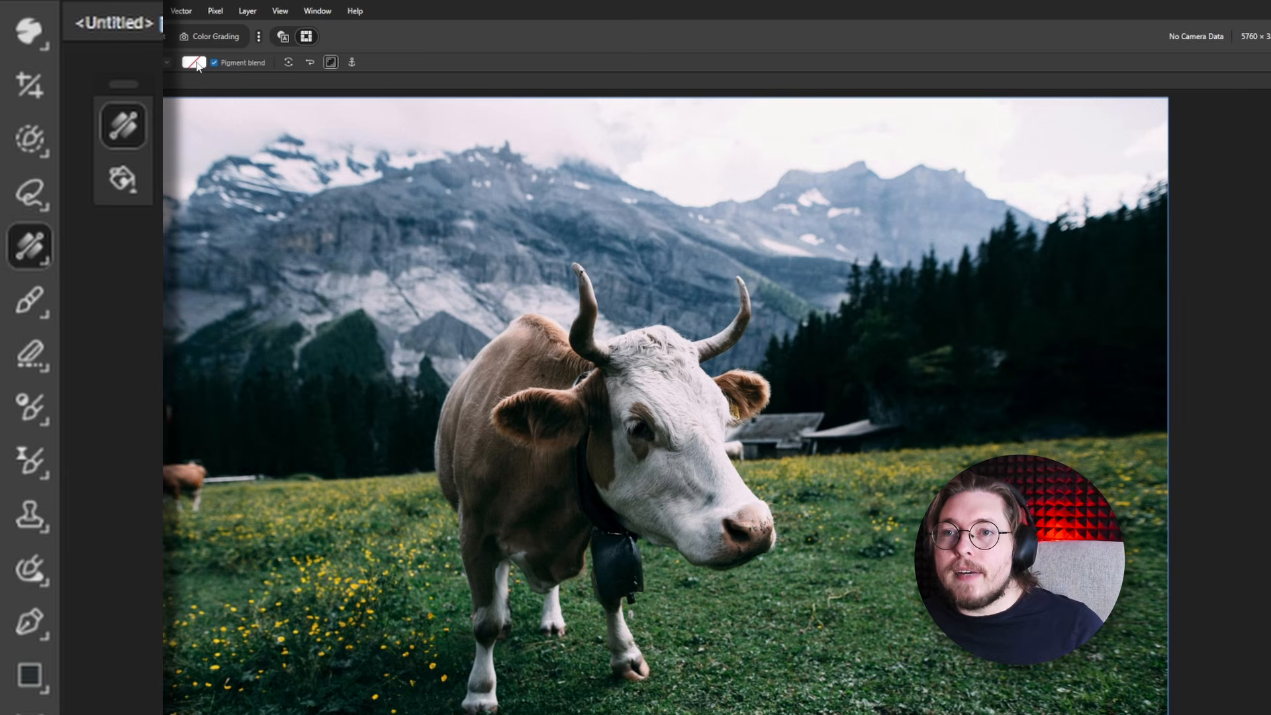
click(158, 2)
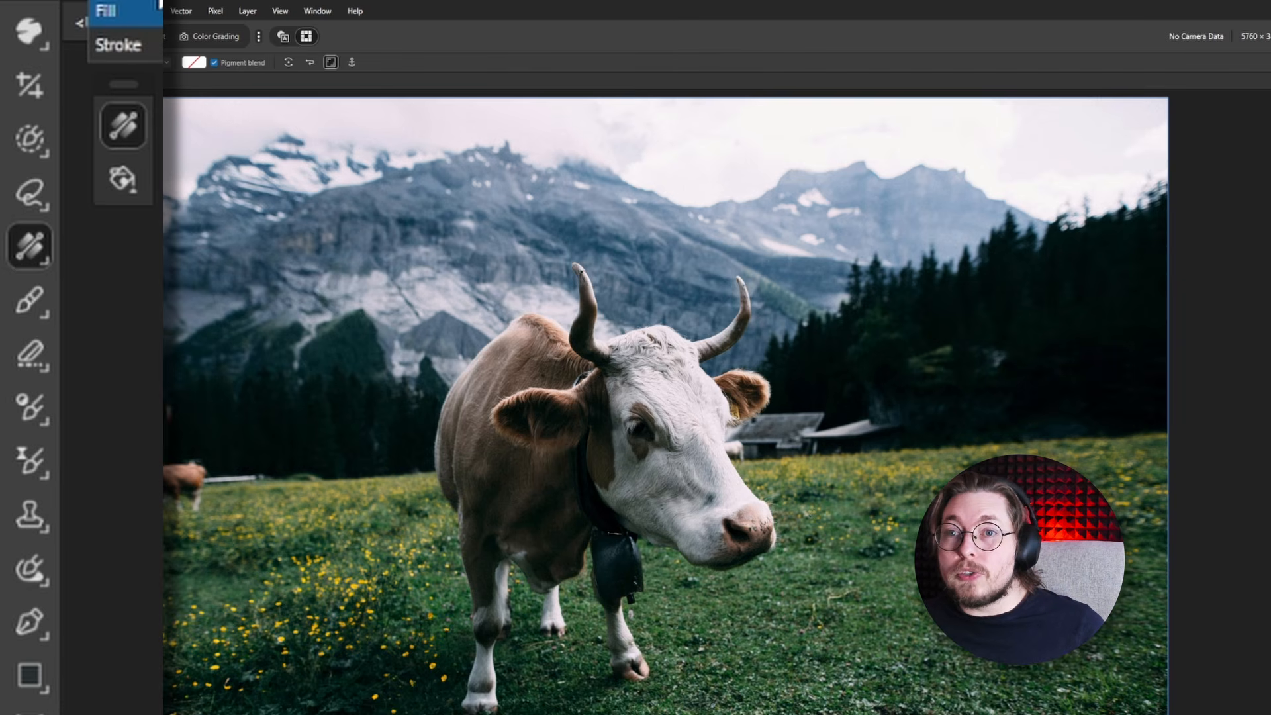
click(159, 6)
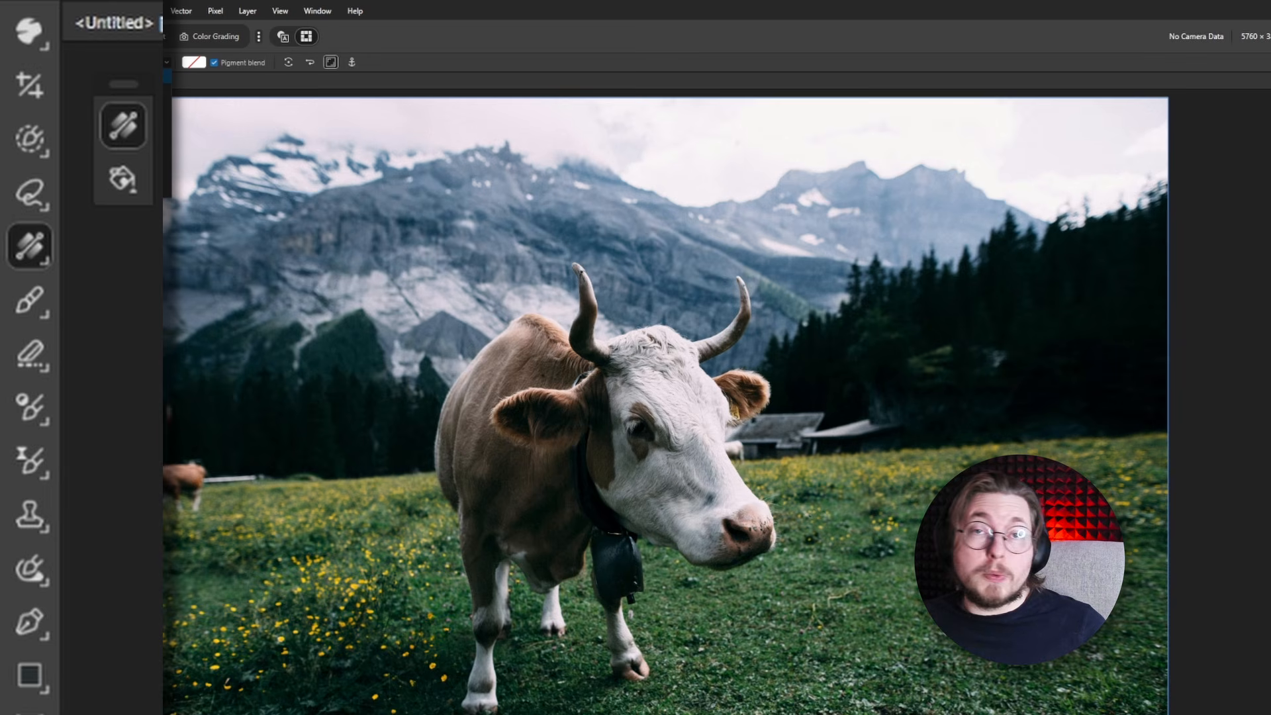
Give the photo a gradient fill and set the gradient's start colour to green 04FF00.
click(195, 63)
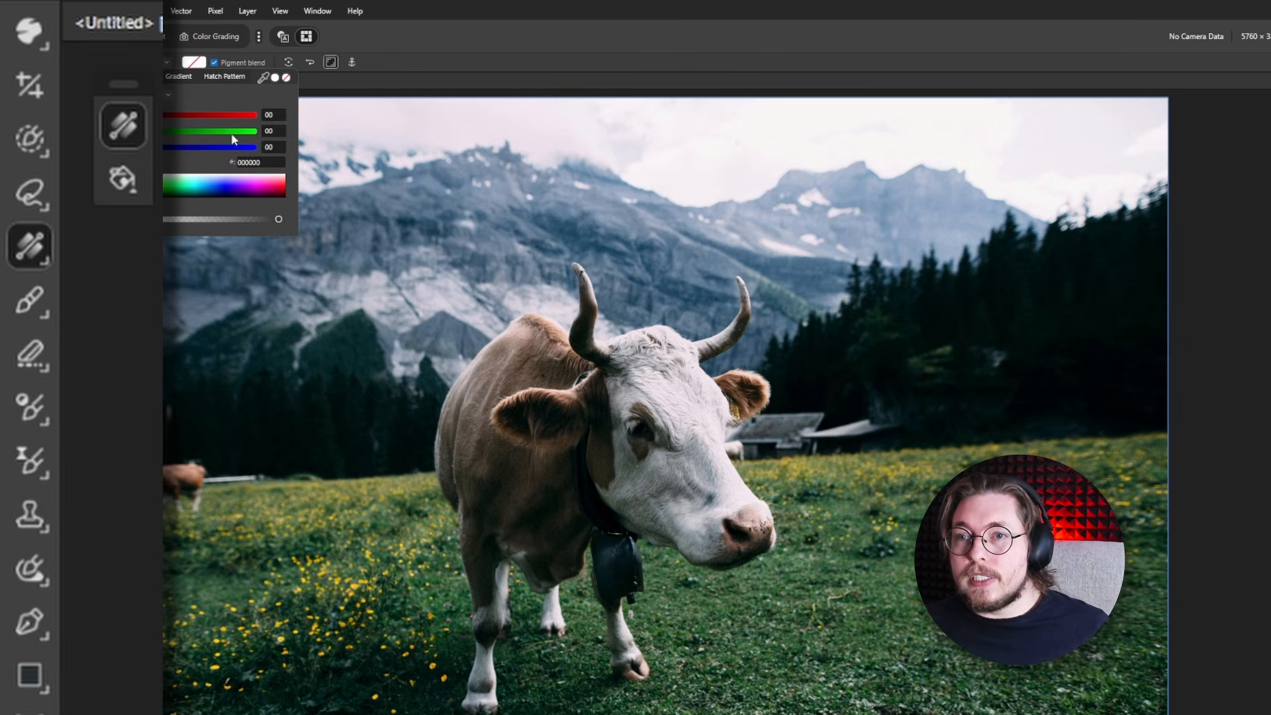
click(178, 76)
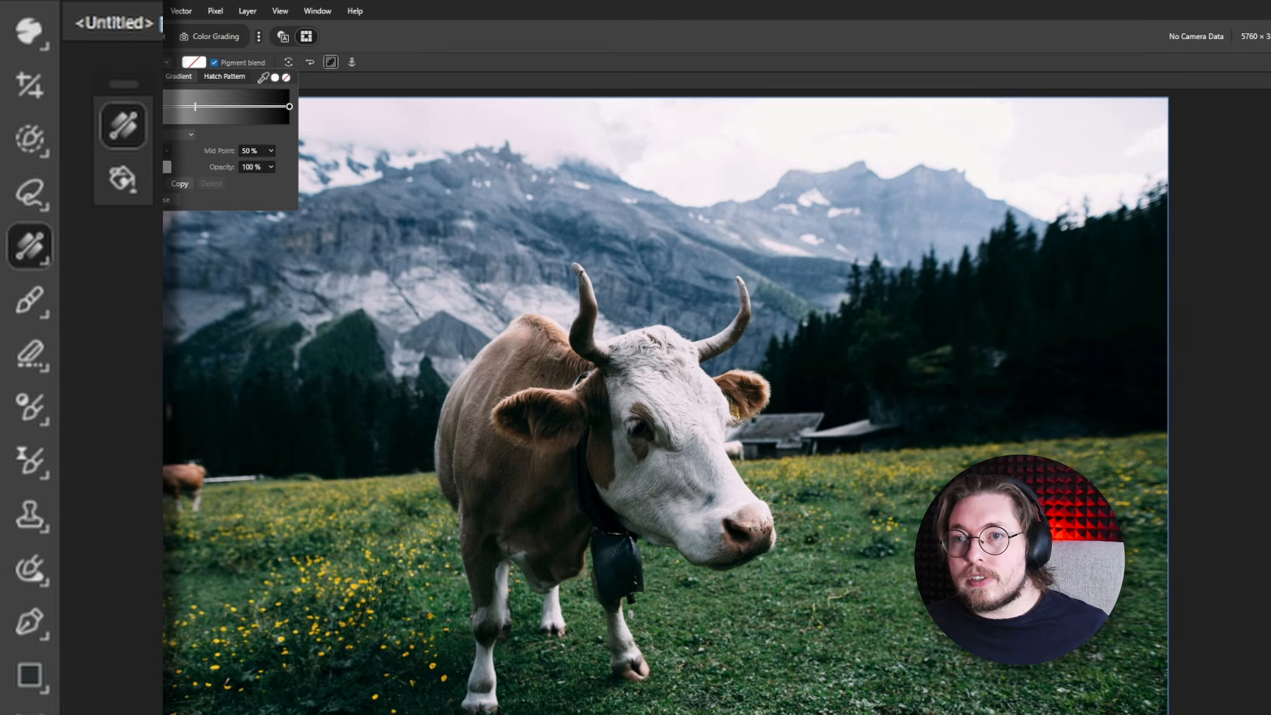
click(159, 167)
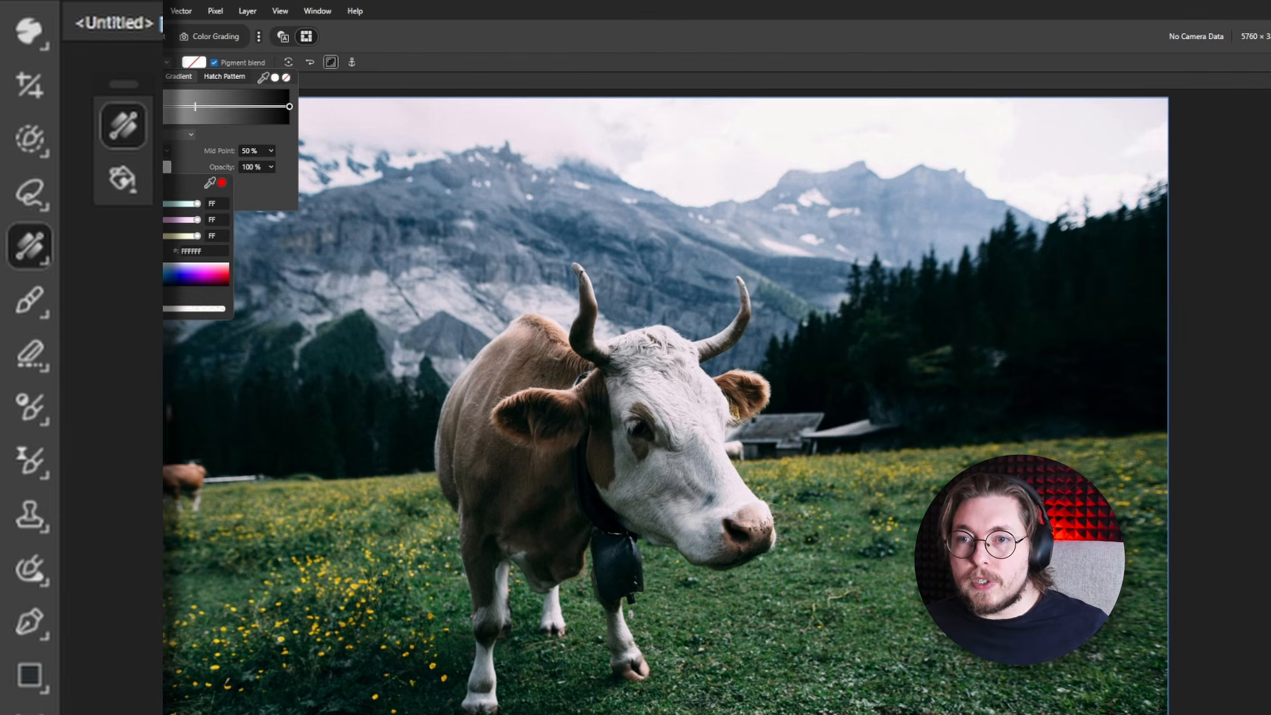
drag(131, 276, 137, 274)
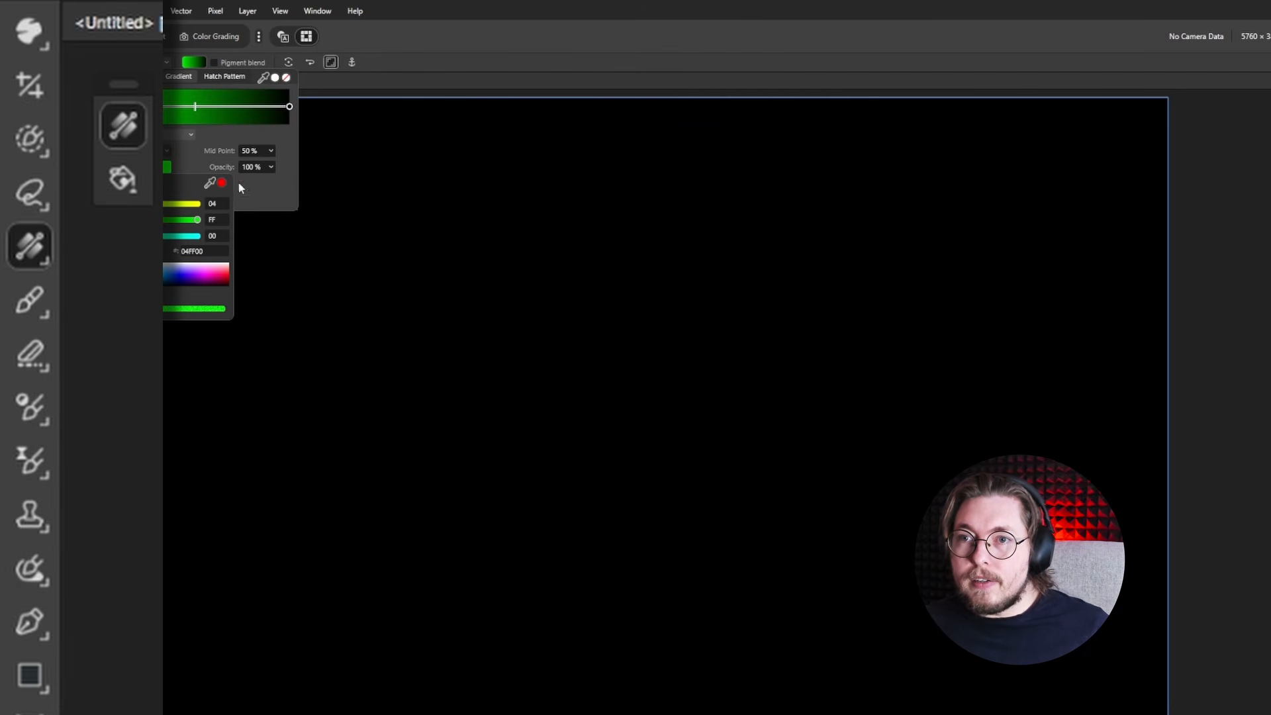
Recolour the gradient's end stop, stretch the gradient diagonally across the photo, and remove the gradient fill.
click(290, 107)
click(166, 169)
drag(186, 204, 187, 204)
drag(379, 276, 1030, 695)
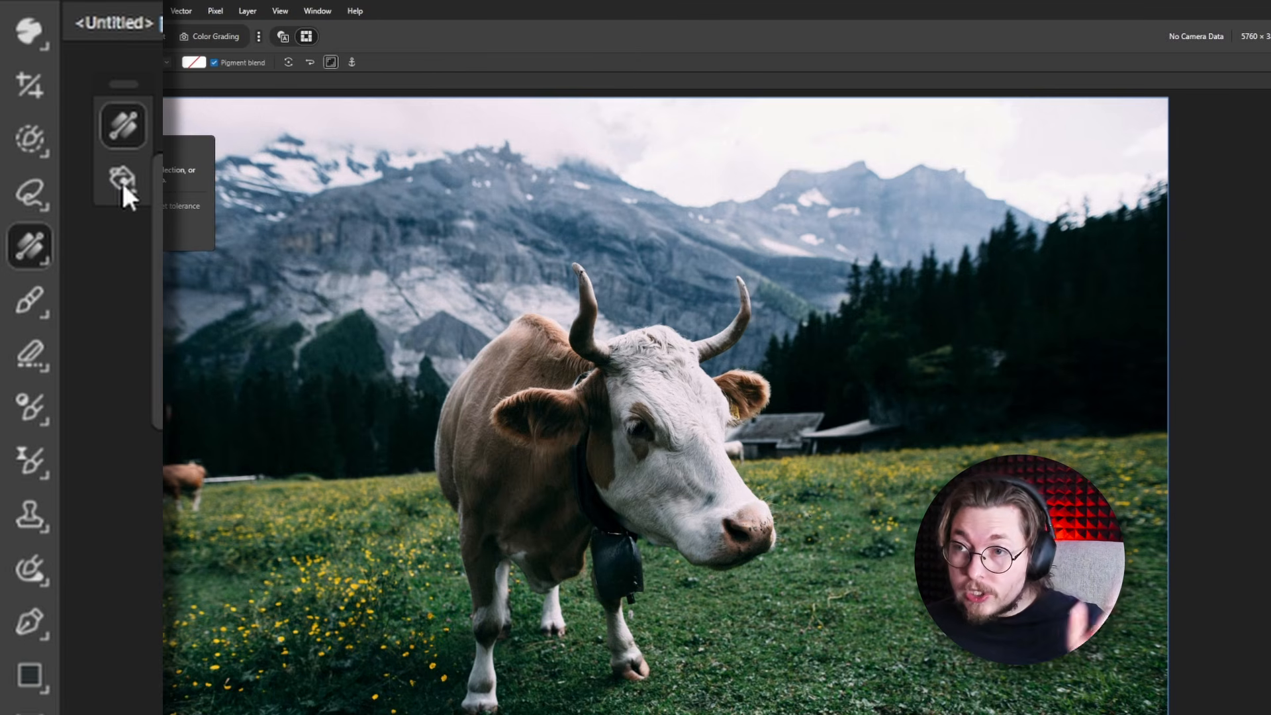
Switch to the Flood Fill Tool and set the fill colour to red D70606.
click(123, 185)
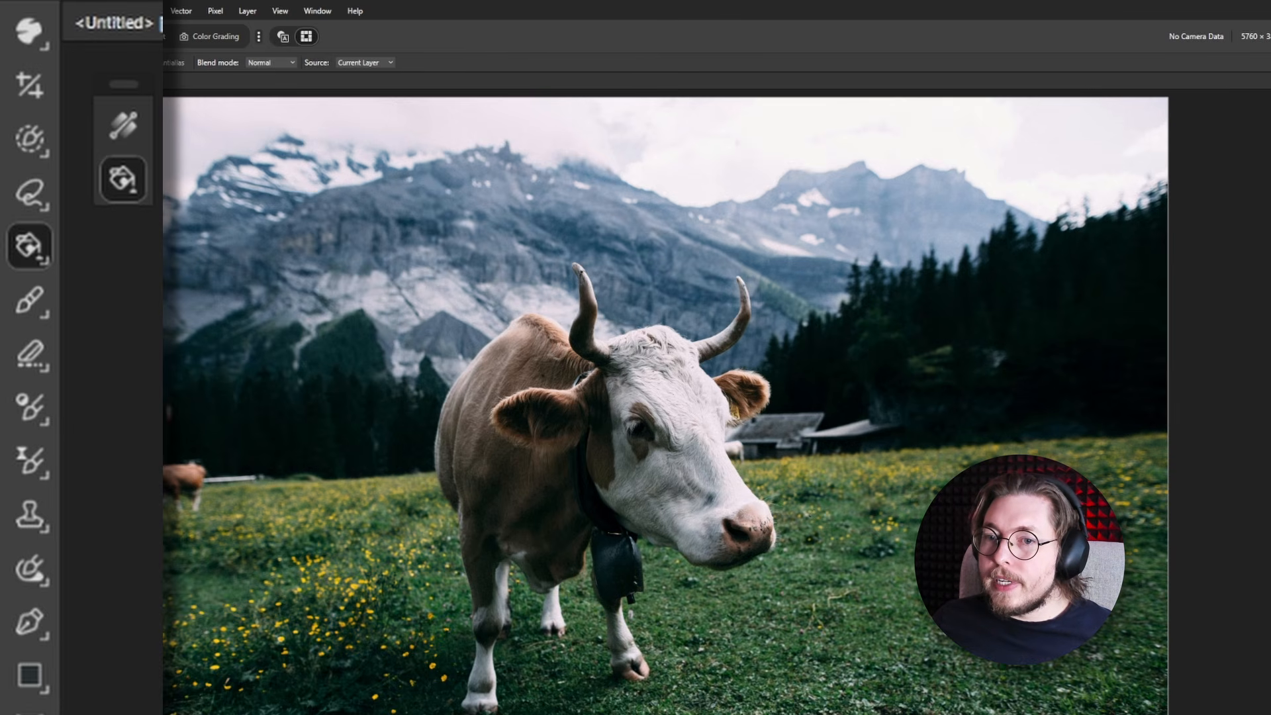
click(834, 446)
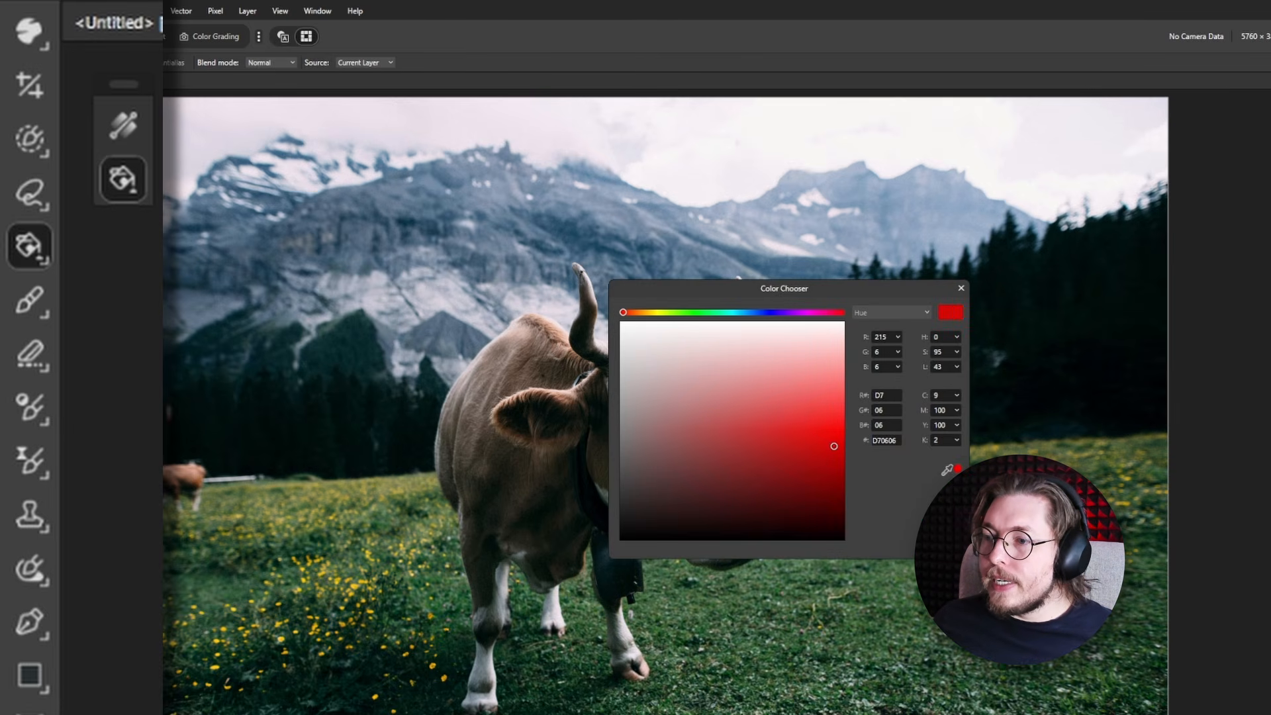
click(961, 288)
Try flood filling the dark forest and meadow areas and the sky with red, undoing each fill.
click(971, 177)
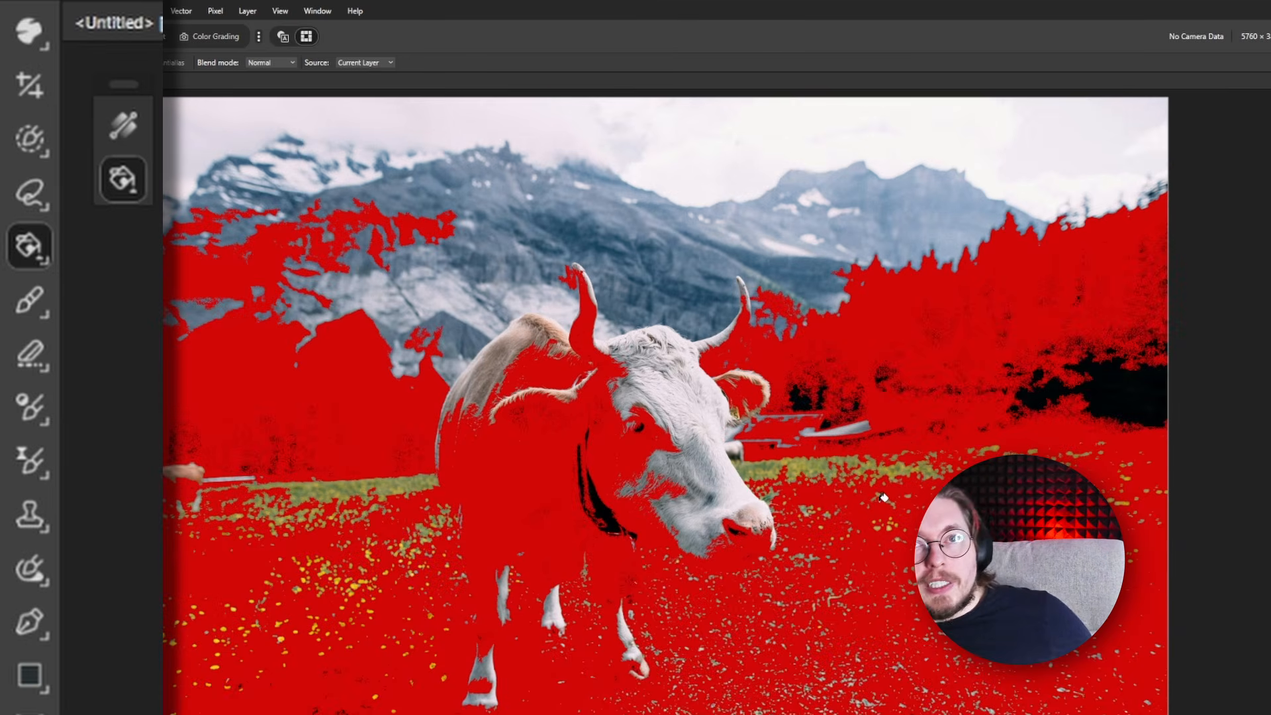
key(ctrl+z)
click(1007, 159)
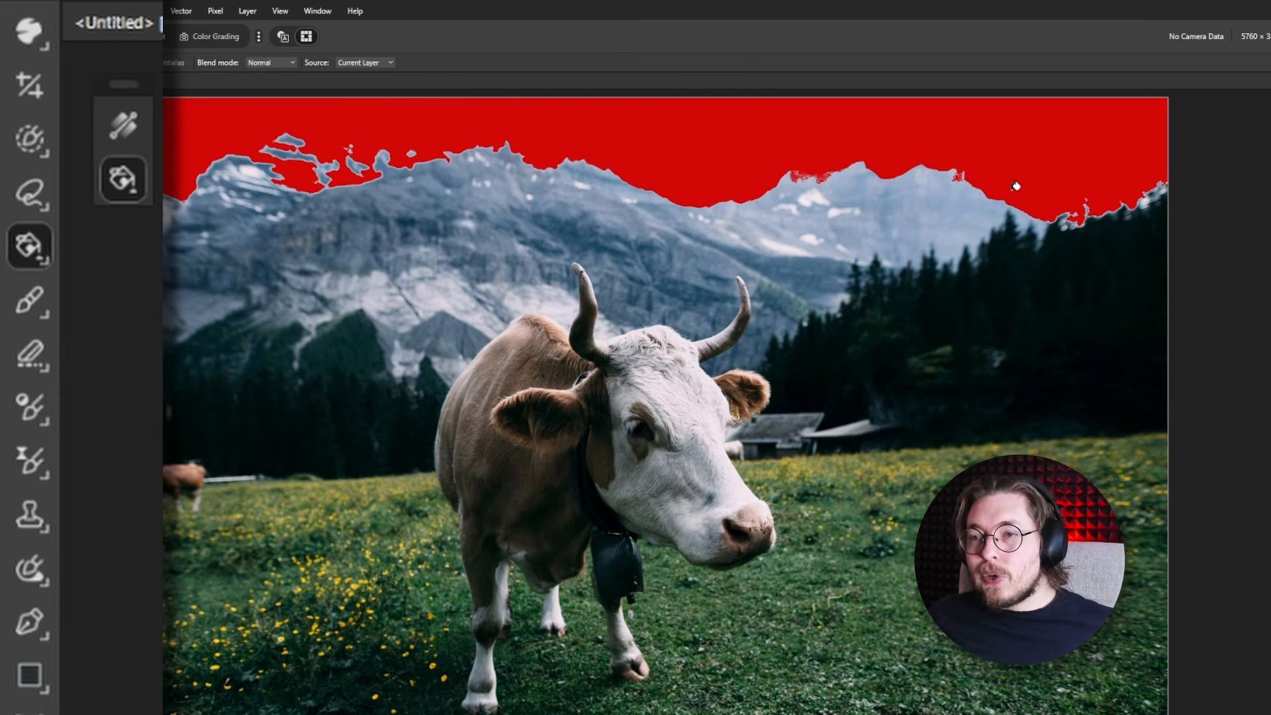
key(ctrl+z)
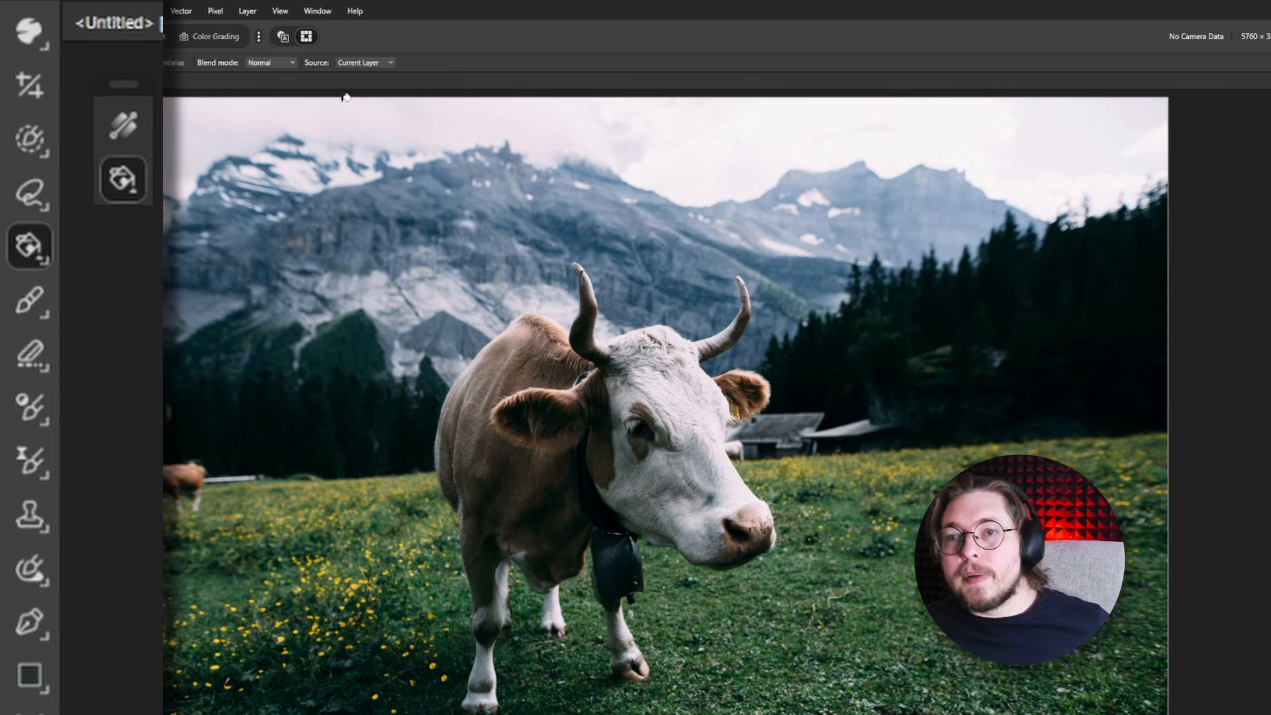
Select part of the sky with the Flood Selection Tool at 2% tolerance, deselect it, and return to the Flood Fill Tool.
click(24, 189)
click(30, 137)
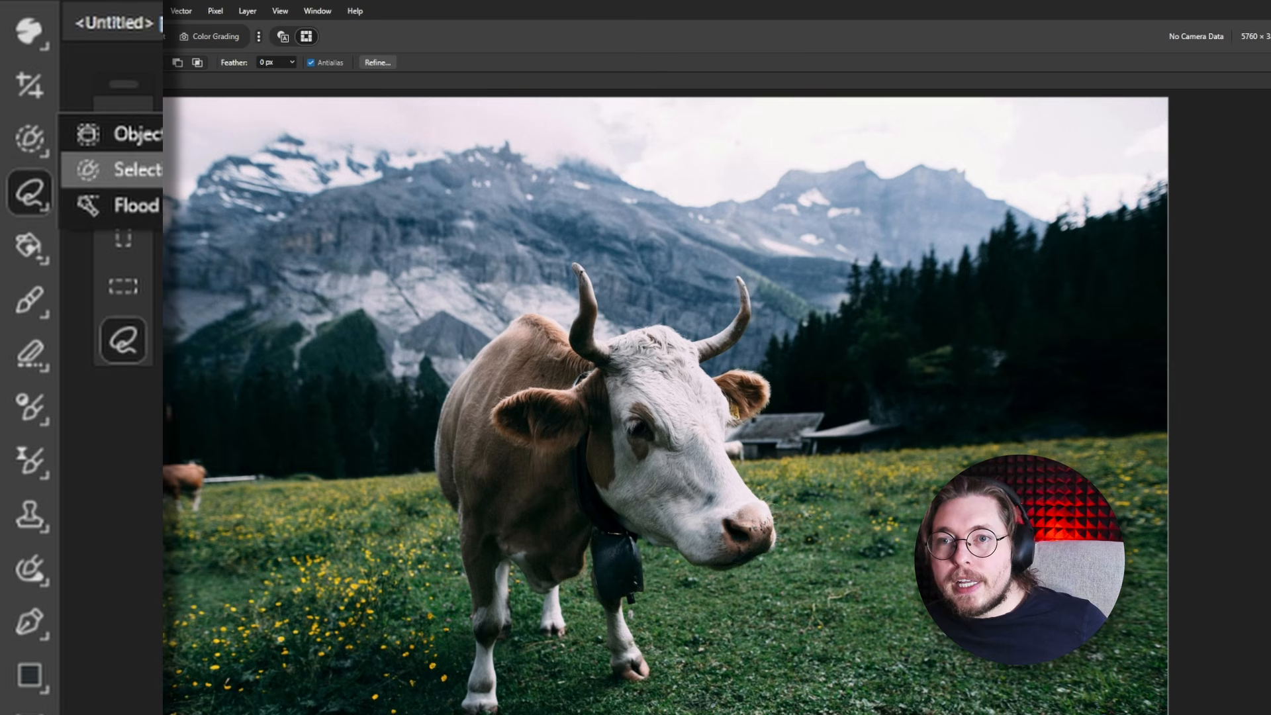
click(118, 204)
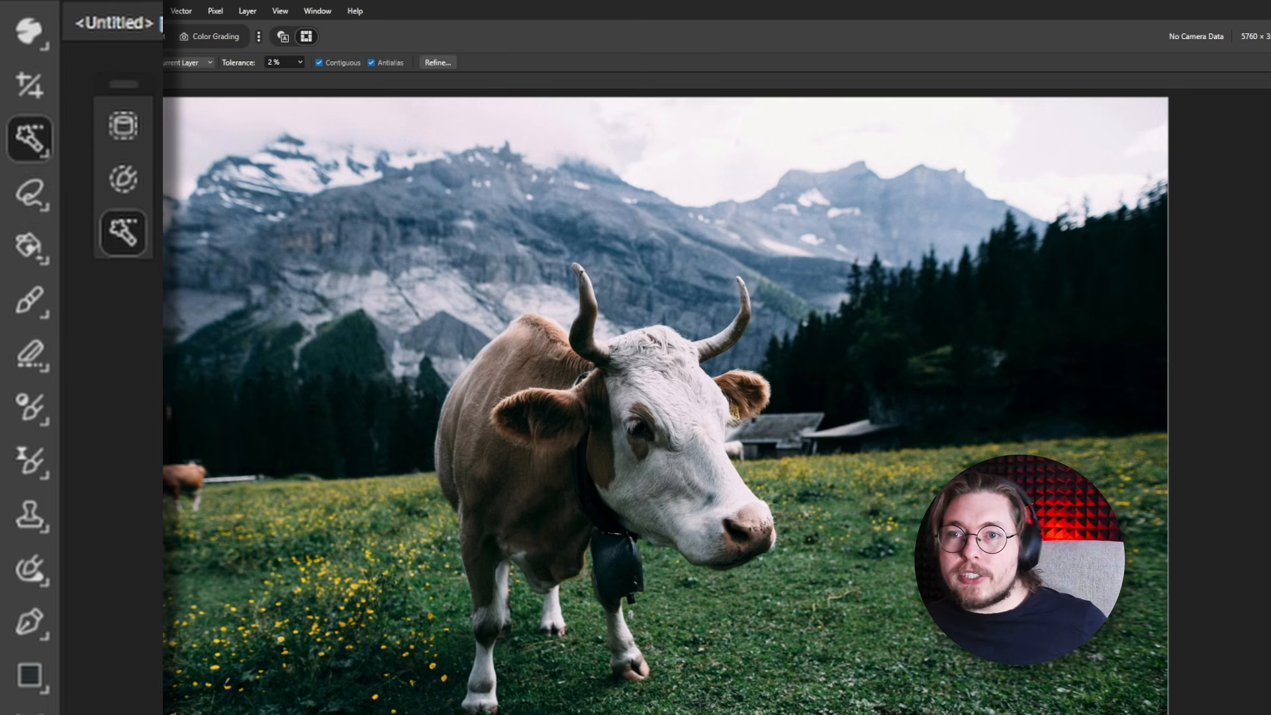
click(1007, 131)
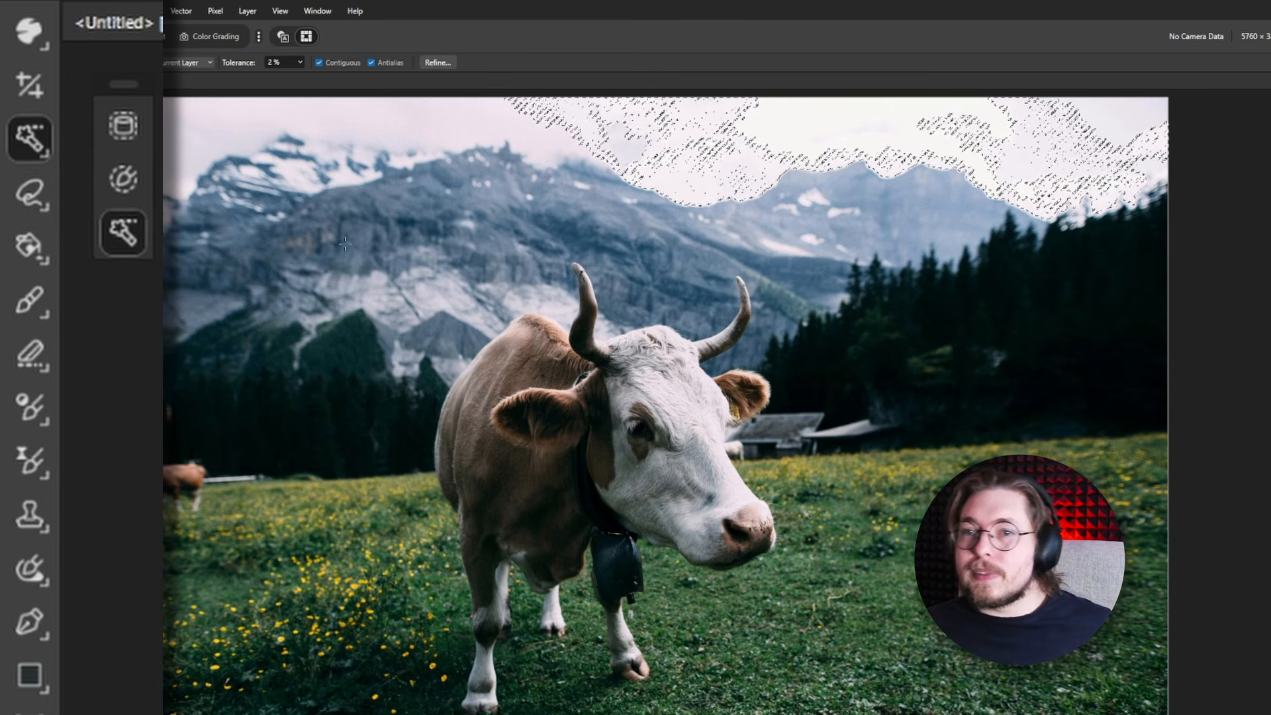
key(ctrl+d)
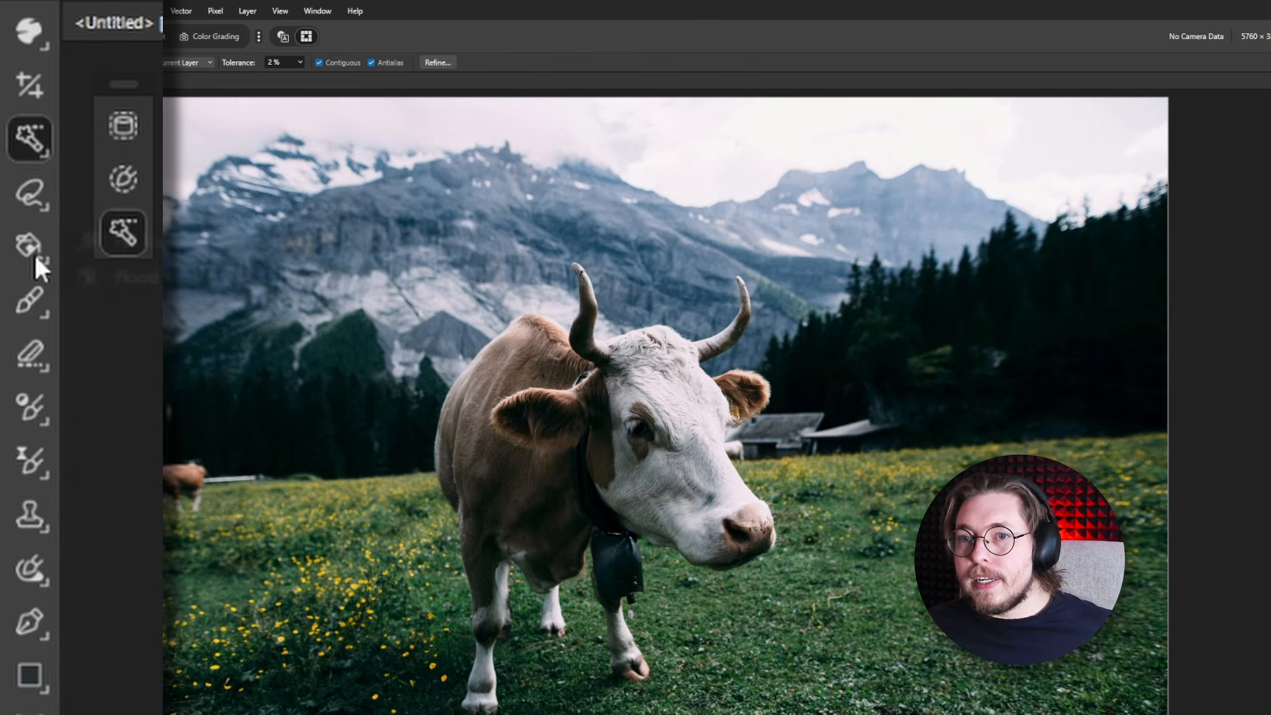
drag(33, 252, 109, 278)
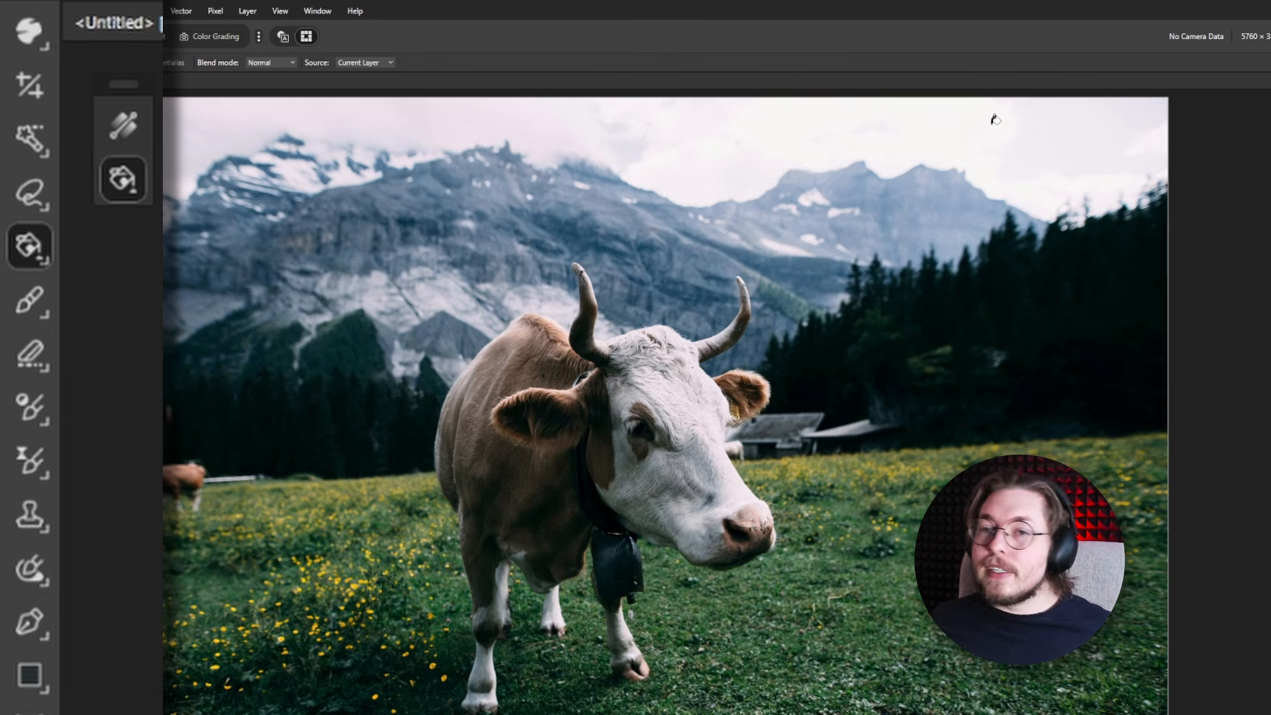
Try the Paint Brush Tool in red, undo the paint, and resize the brush with its hardness set to 0%.
click(35, 308)
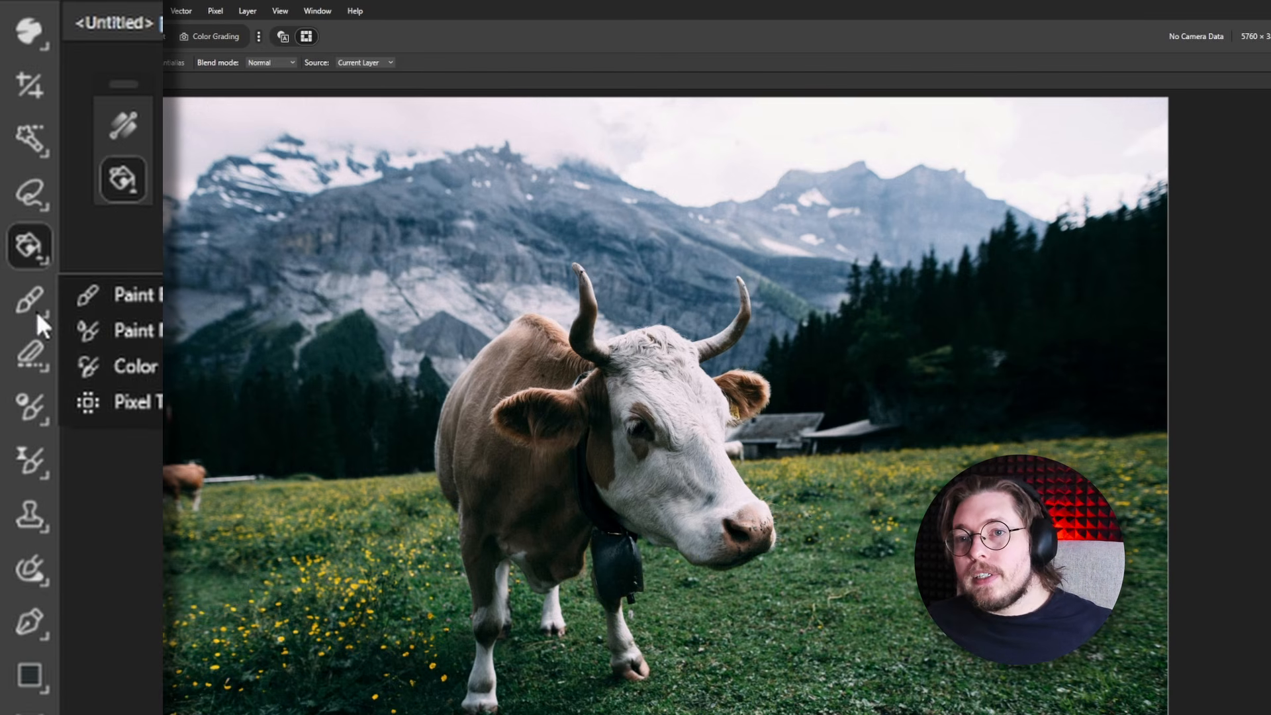
click(157, 295)
mouse_move(794, 358)
mouse_down()
mouse_move(677, 403)
mouse_move(522, 491)
mouse_move(529, 325)
mouse_move(377, 380)
mouse_move(250, 530)
mouse_move(270, 454)
mouse_up()
key(ctrl+z)
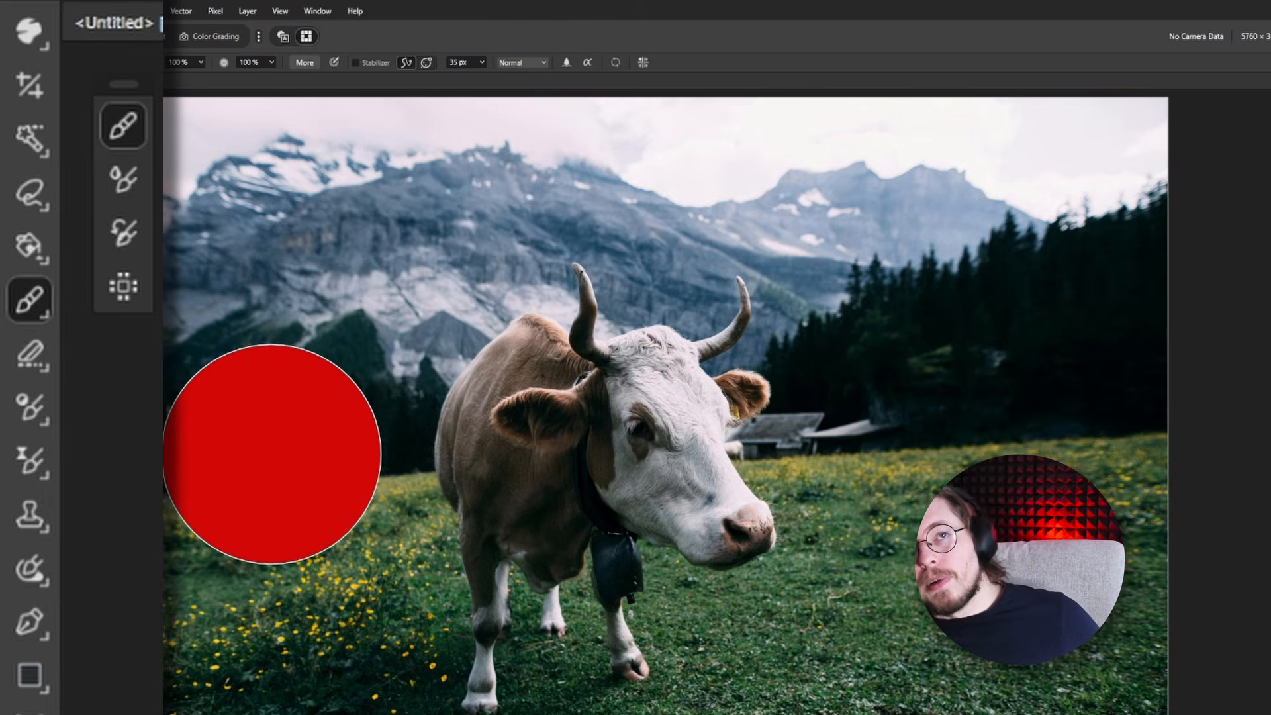
mouse_move(510, 371)
mouse_down()
mouse_move(632, 371)
mouse_move(520, 371)
mouse_move(520, 450)
mouse_move(510, 371)
mouse_up()
mouse_move(688, 288)
mouse_down()
mouse_move(869, 533)
mouse_move(608, 520)
mouse_move(918, 342)
mouse_move(851, 239)
mouse_move(837, 262)
mouse_move(697, 240)
mouse_move(751, 445)
mouse_move(613, 364)
mouse_move(626, 580)
mouse_move(871, 590)
mouse_move(925, 481)
mouse_move(832, 397)
mouse_up()
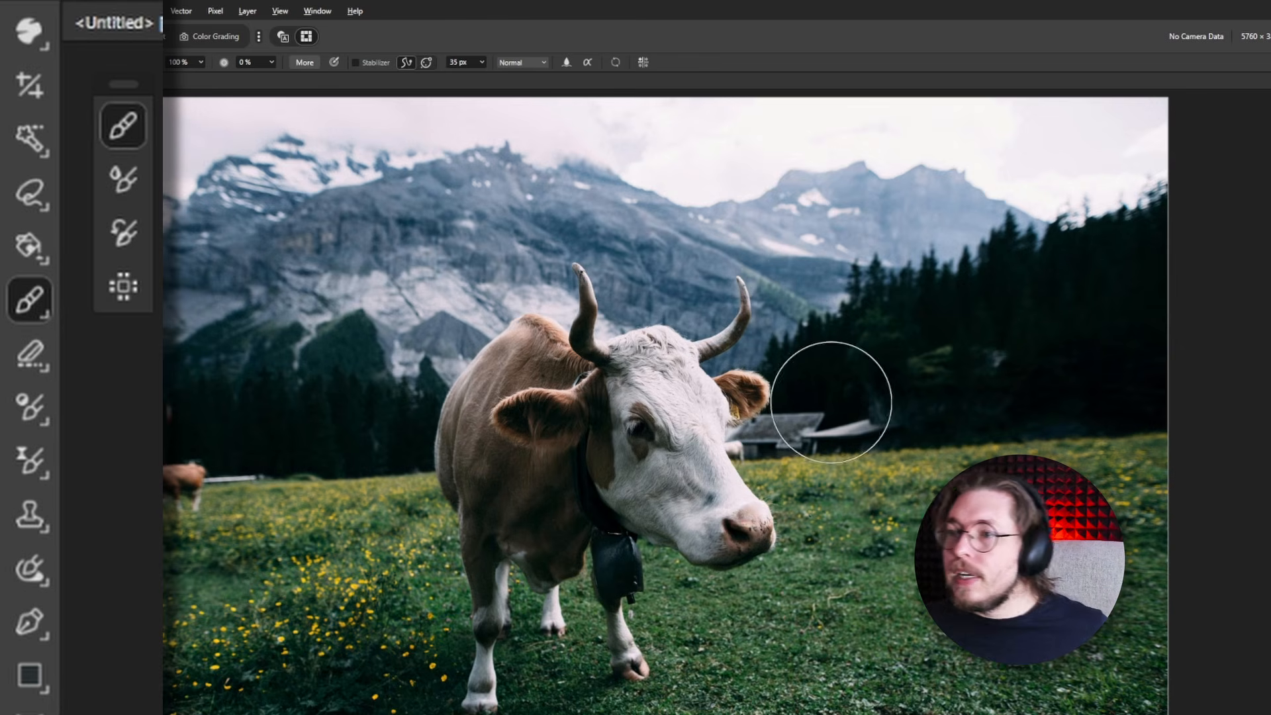
Switch to the Paint Mixer Brush Tool and enlarge its brush to about the width of the cow's ear.
click(116, 184)
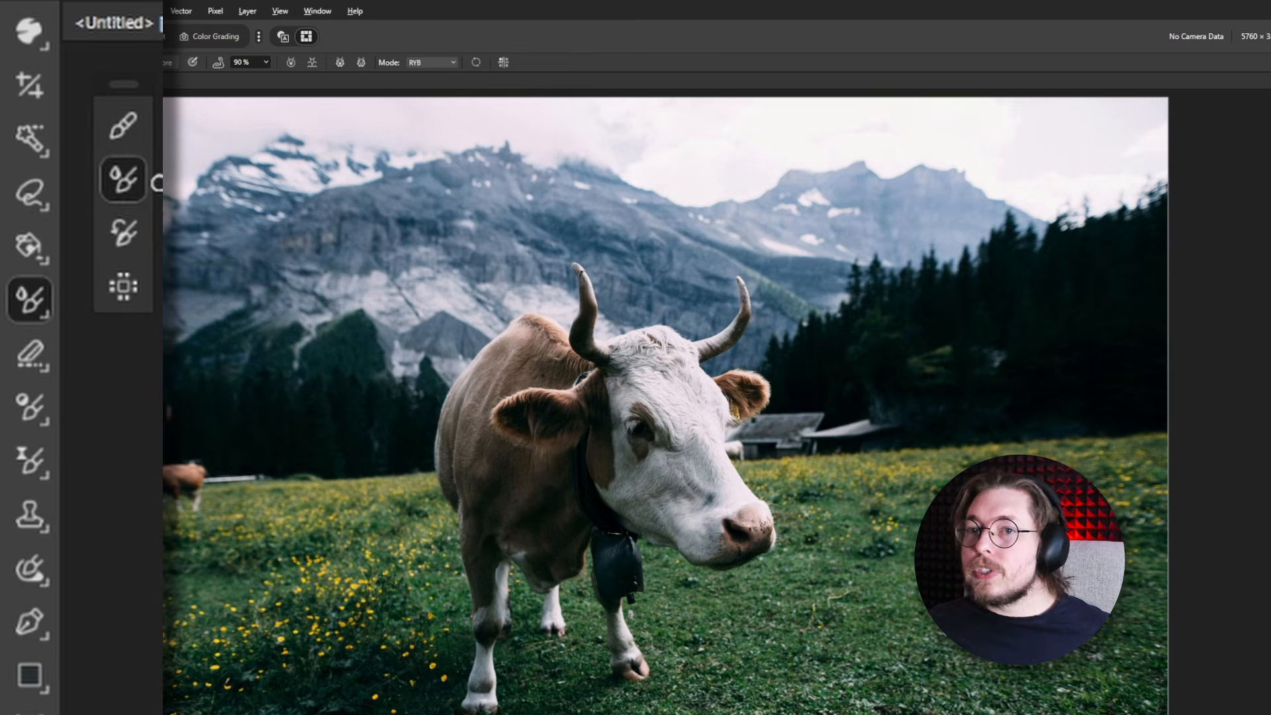
key(])
key(])
key(])
key(])
key(])
key(])
key(])
key(])
key(])
key(])
key(])
key(])
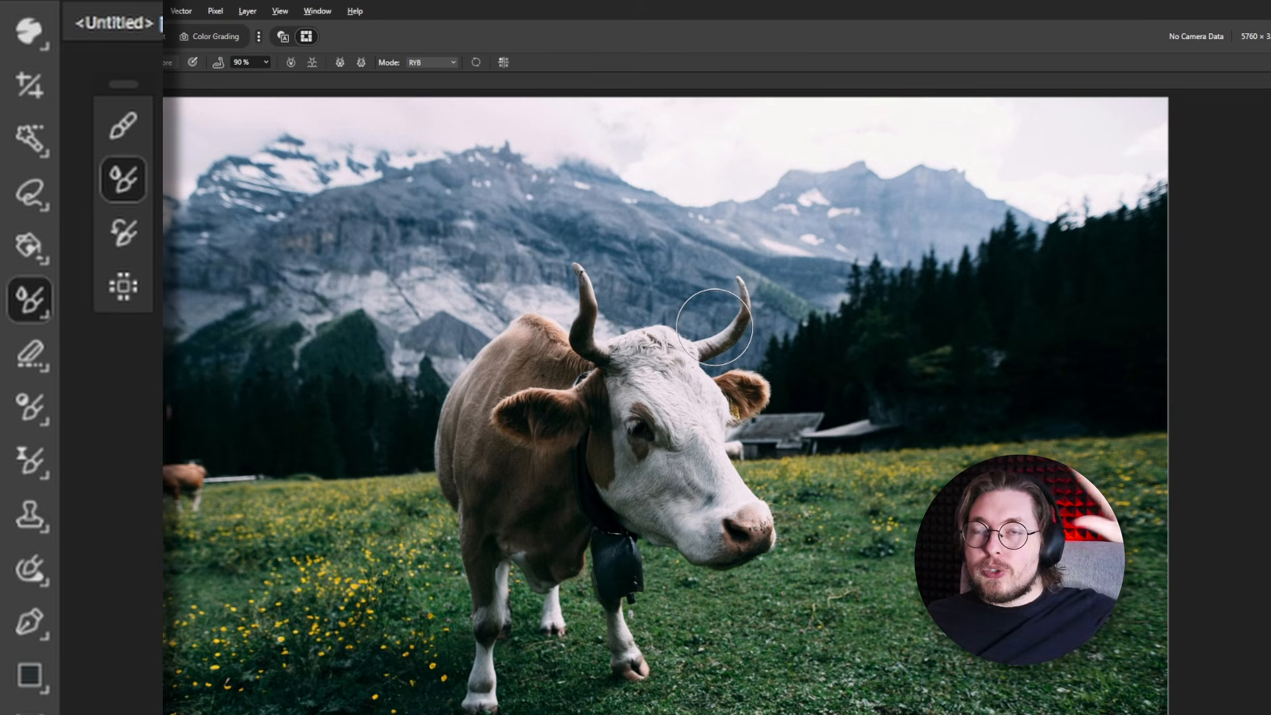
Smear red paint from the cow's horn down over its face and across its body, and undo the strokes.
drag(714, 326, 698, 420)
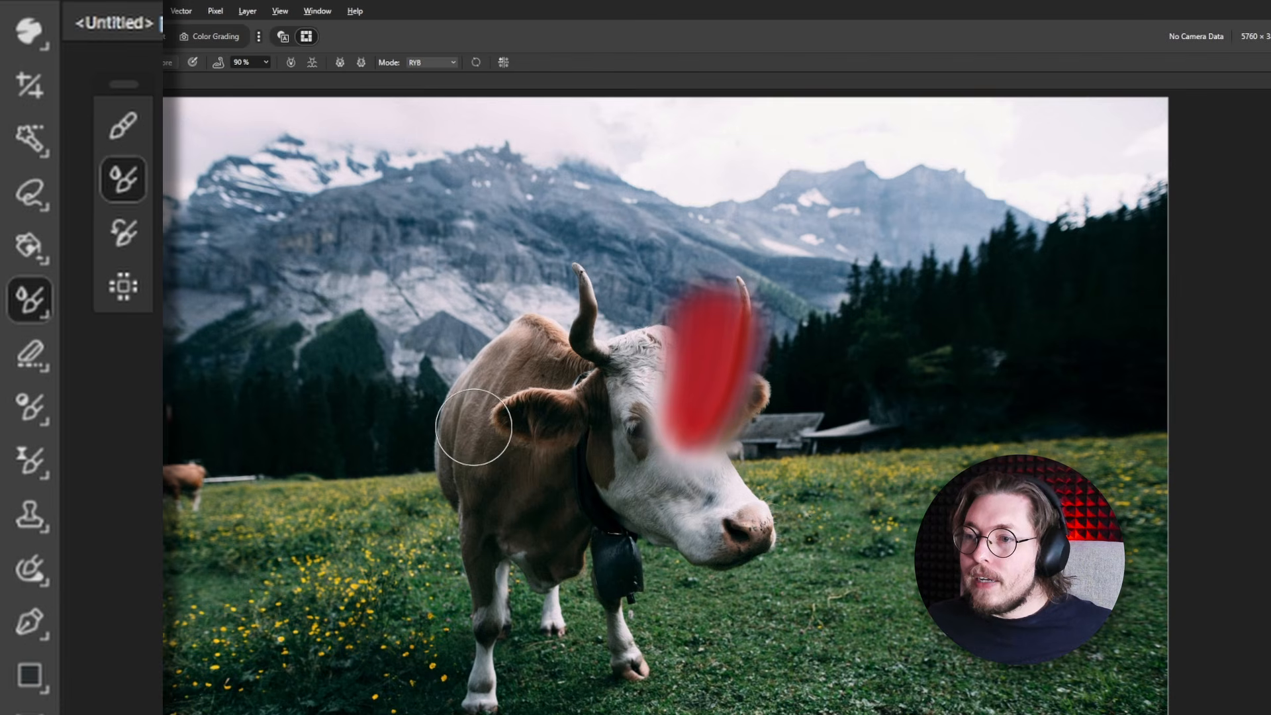
mouse_move(712, 311)
mouse_down()
mouse_move(648, 443)
mouse_move(524, 480)
mouse_move(457, 420)
mouse_up()
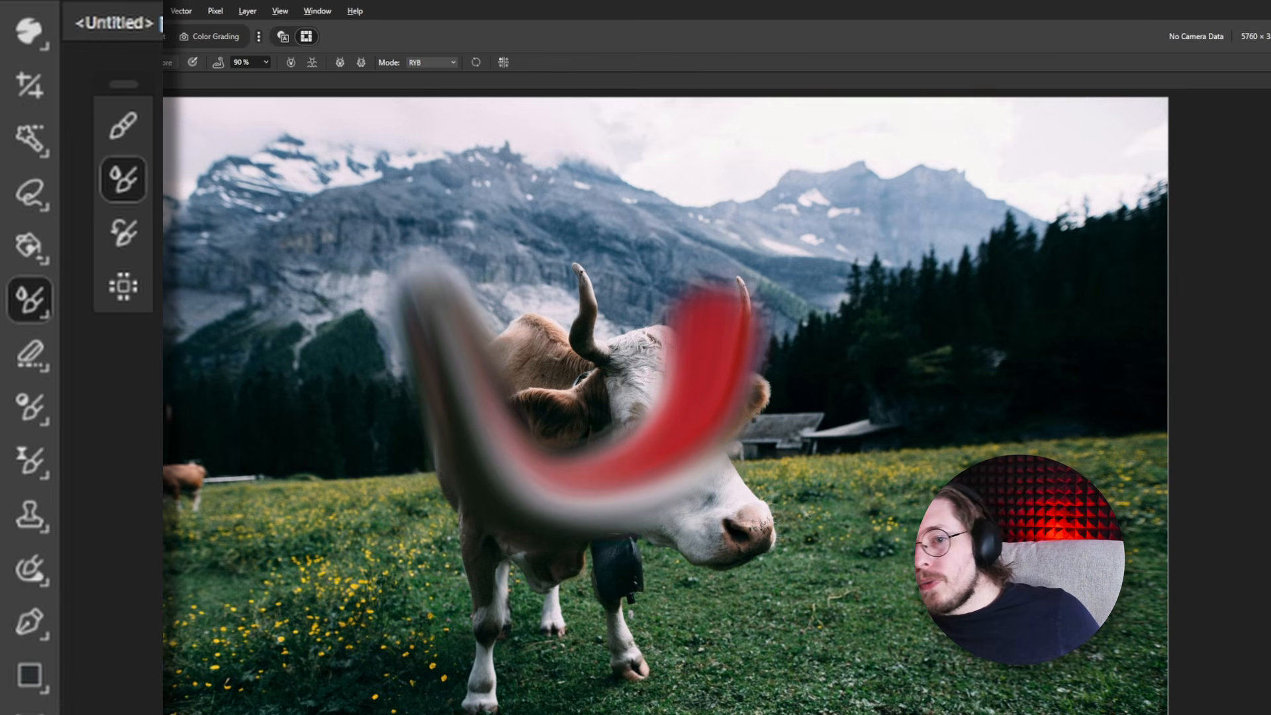
key(ctrl+z)
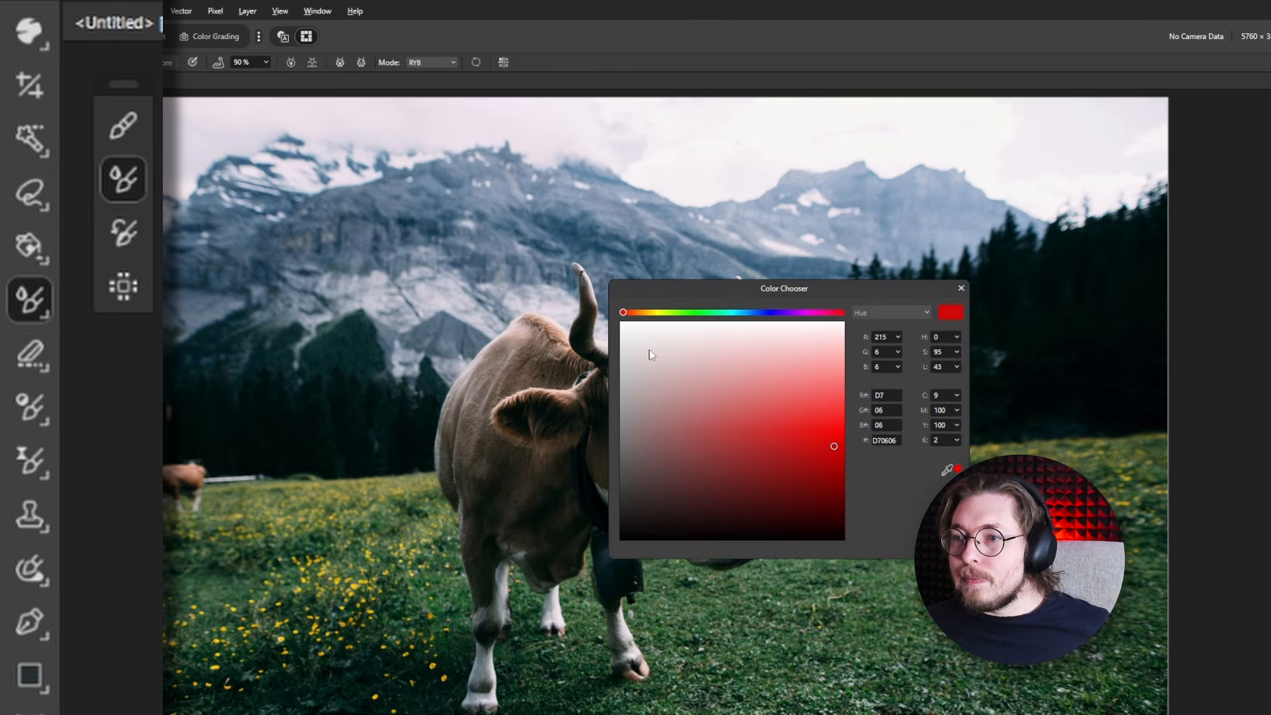
Set the paint colour to white, smear it in a curve over the cow's face and ear, and undo the strokes.
drag(648, 350, 591, 297)
click(961, 287)
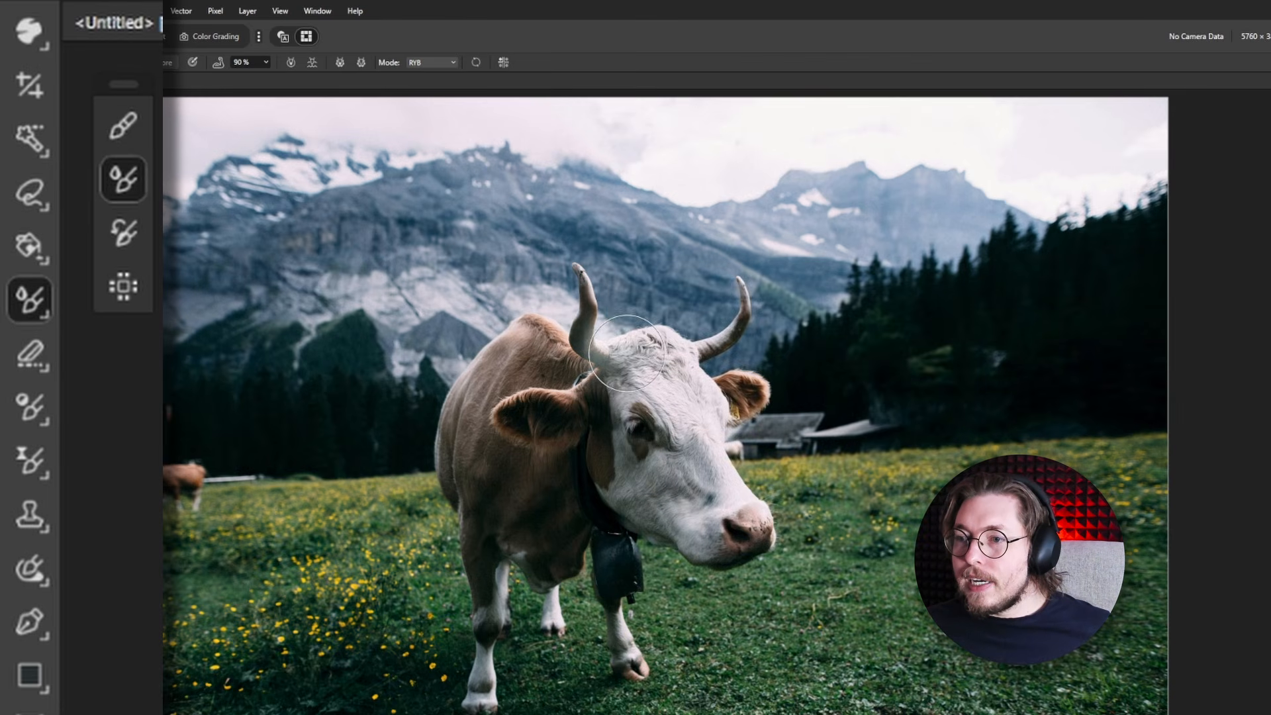
mouse_move(667, 389)
mouse_down()
mouse_move(669, 448)
mouse_move(599, 499)
mouse_move(571, 488)
mouse_up()
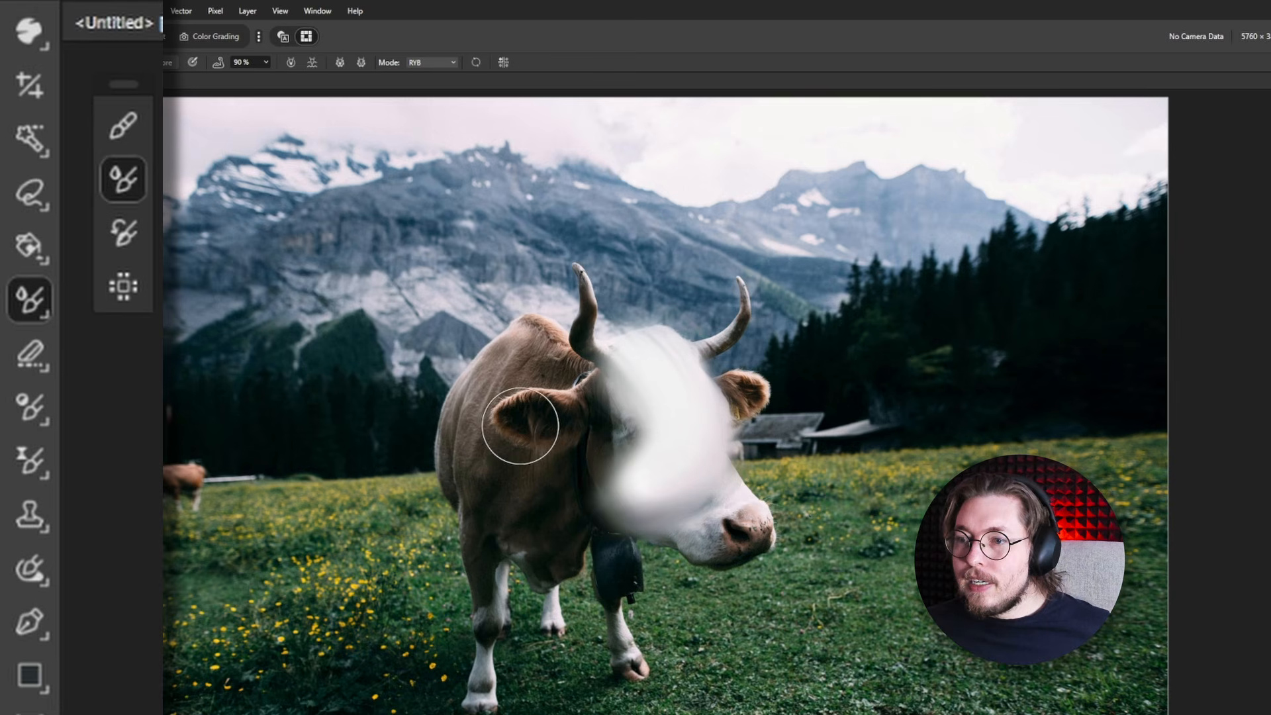
mouse_move(522, 365)
mouse_down()
mouse_move(497, 316)
mouse_move(583, 281)
mouse_move(641, 291)
mouse_up()
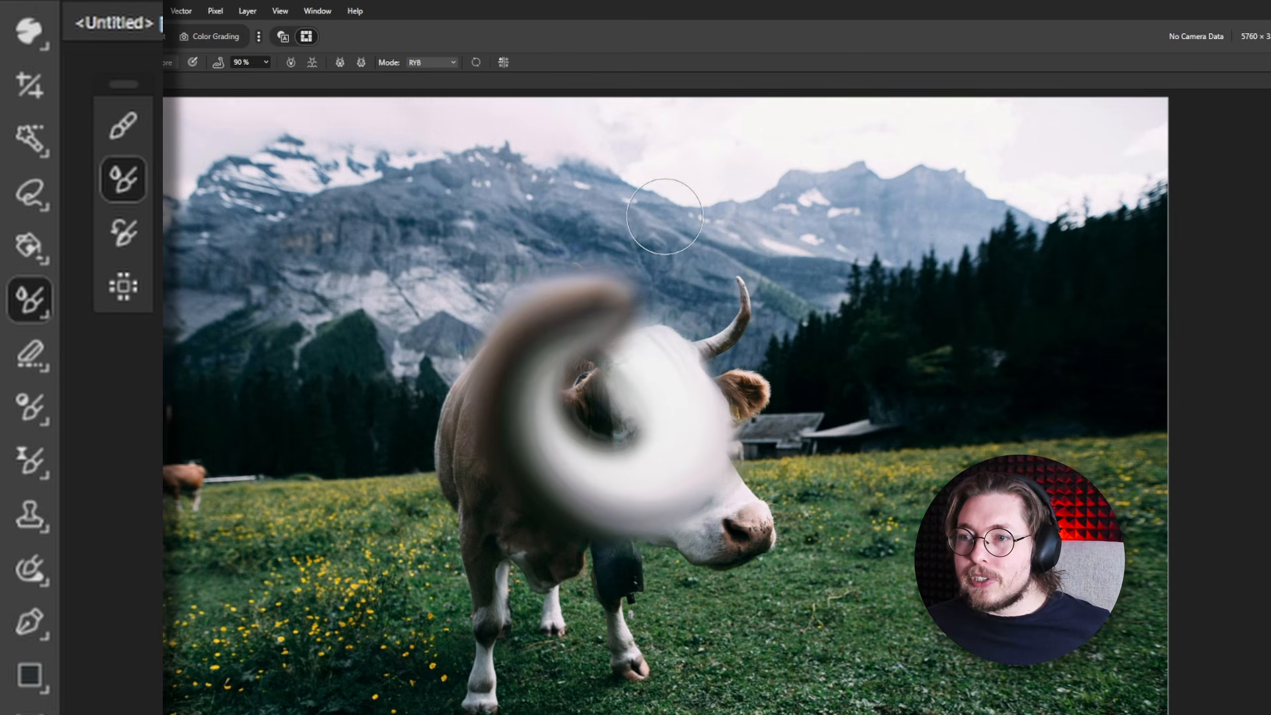
key(ctrl+z)
key(ctrl+z)
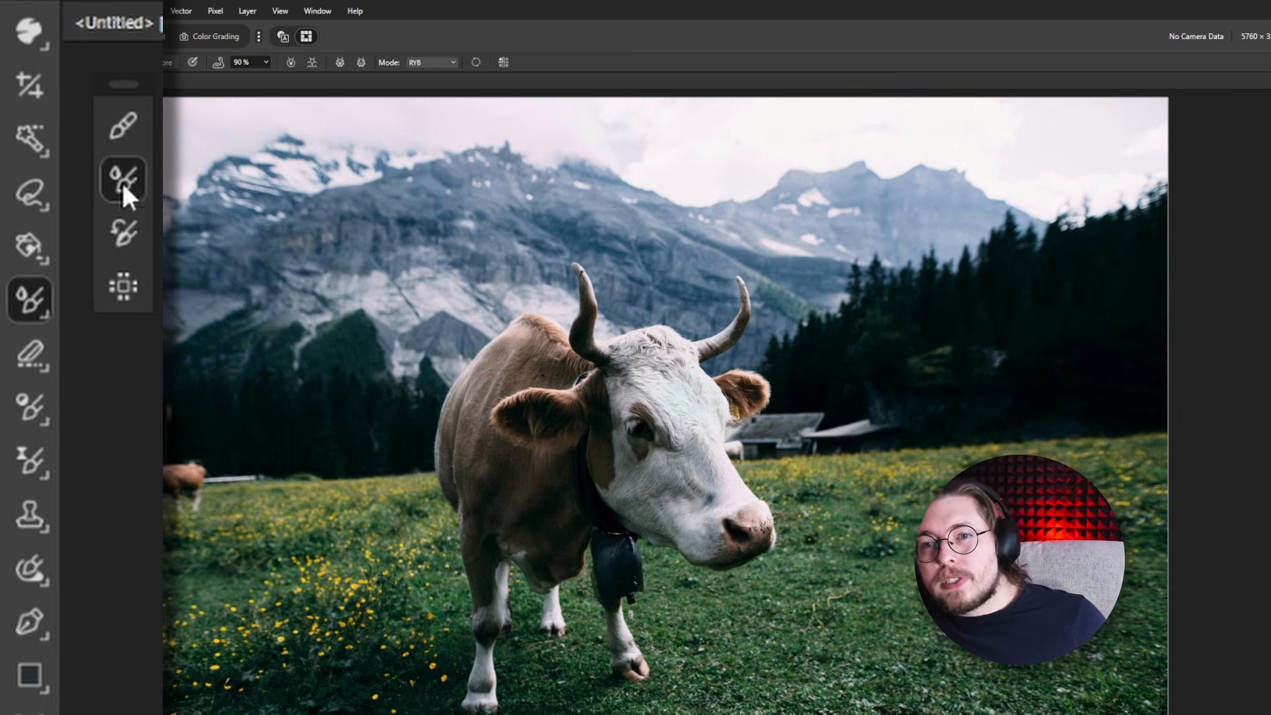
Try the Color Replacement Brush Tool in green on the cow's back, brushing over the fur from the flank to behind the horn.
click(125, 231)
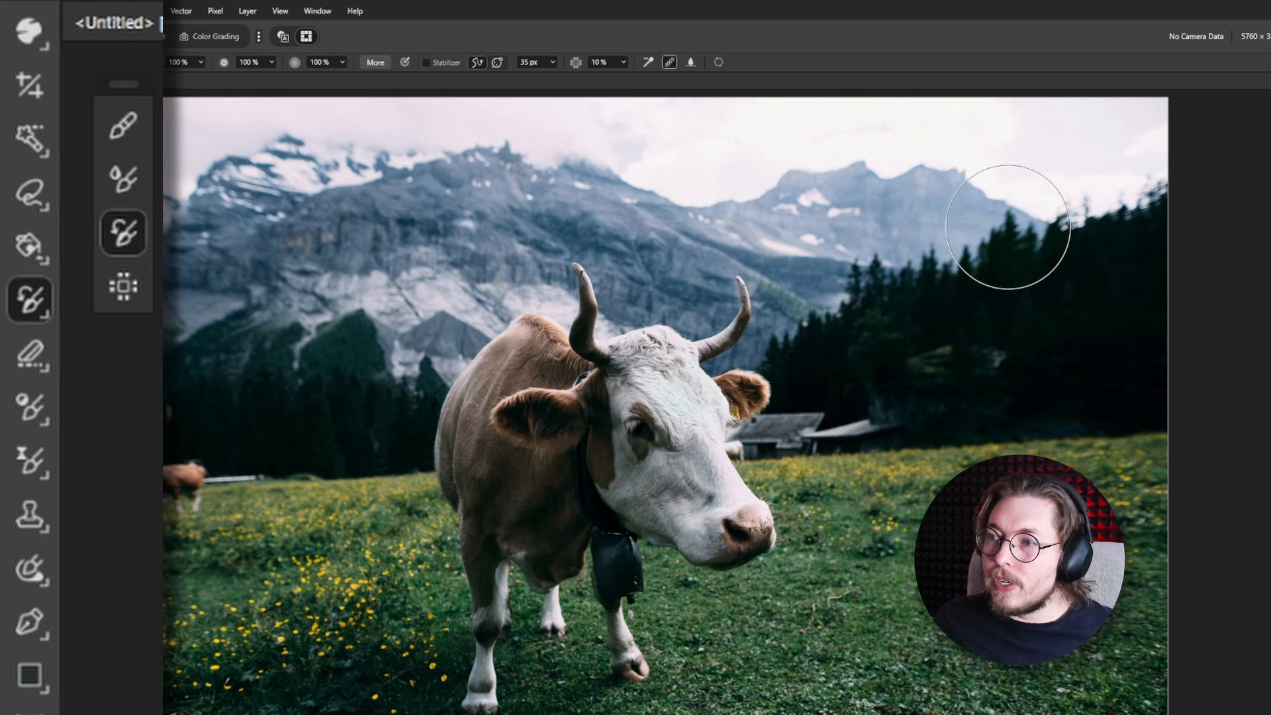
mouse_move(859, 170)
mouse_down()
mouse_move(836, 164)
mouse_move(974, 223)
mouse_move(853, 192)
mouse_move(724, 199)
mouse_move(716, 218)
mouse_up()
mouse_move(511, 397)
mouse_down()
mouse_move(474, 397)
mouse_move(468, 423)
mouse_up()
scroll(469, 423, up, 3)
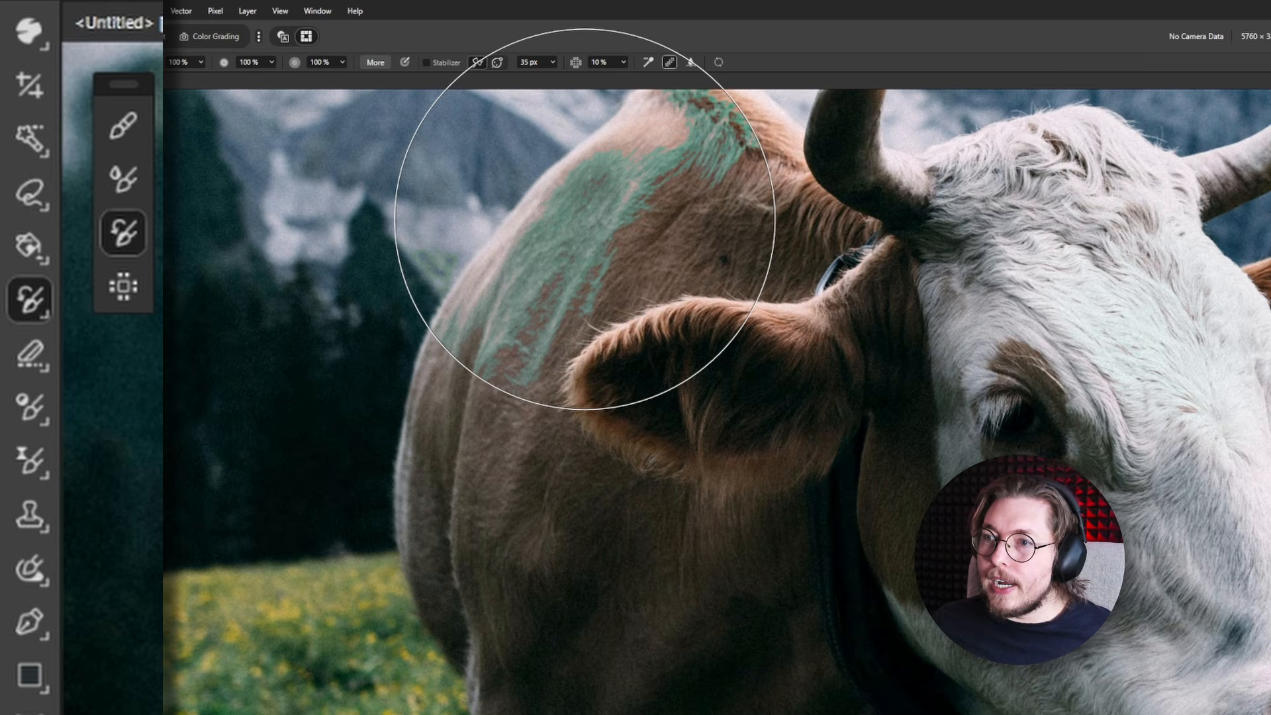
drag(584, 219, 638, 190)
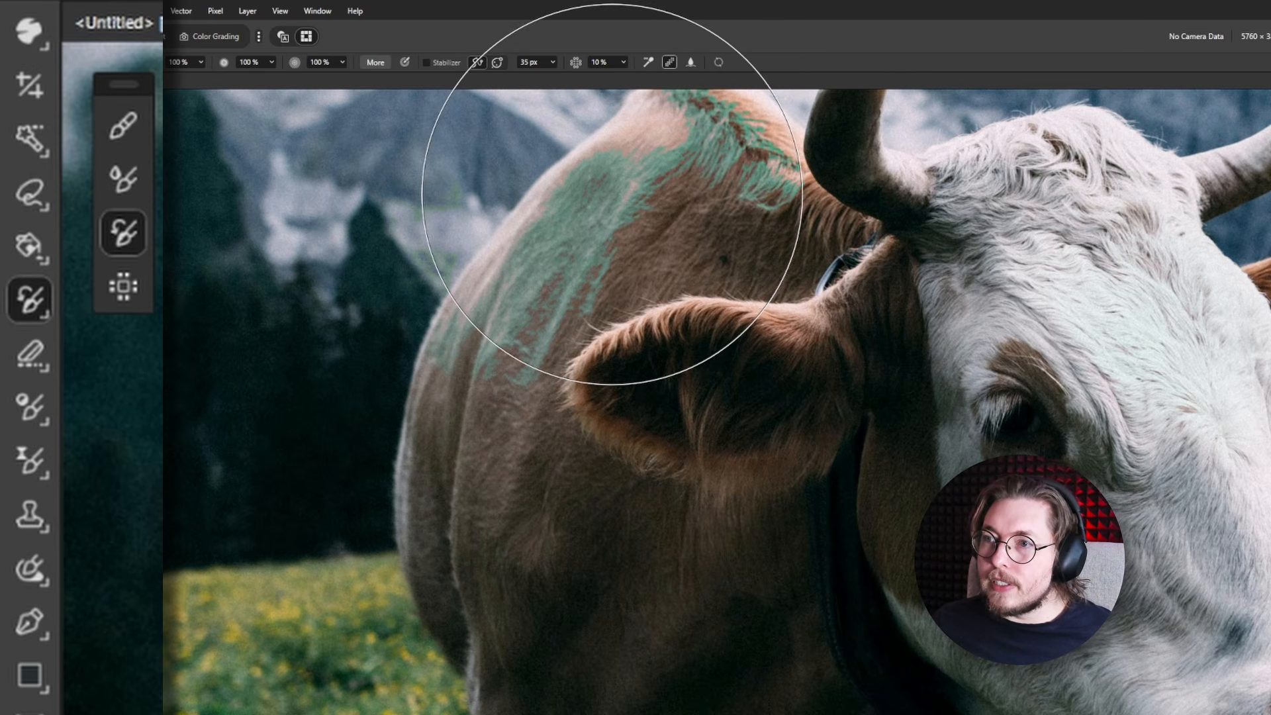
mouse_move(678, 346)
mouse_down()
mouse_move(689, 381)
mouse_move(717, 362)
mouse_move(740, 382)
mouse_move(734, 447)
mouse_move(688, 538)
mouse_move(642, 554)
mouse_move(625, 611)
mouse_move(683, 655)
mouse_move(704, 704)
mouse_move(707, 668)
mouse_move(671, 548)
mouse_up()
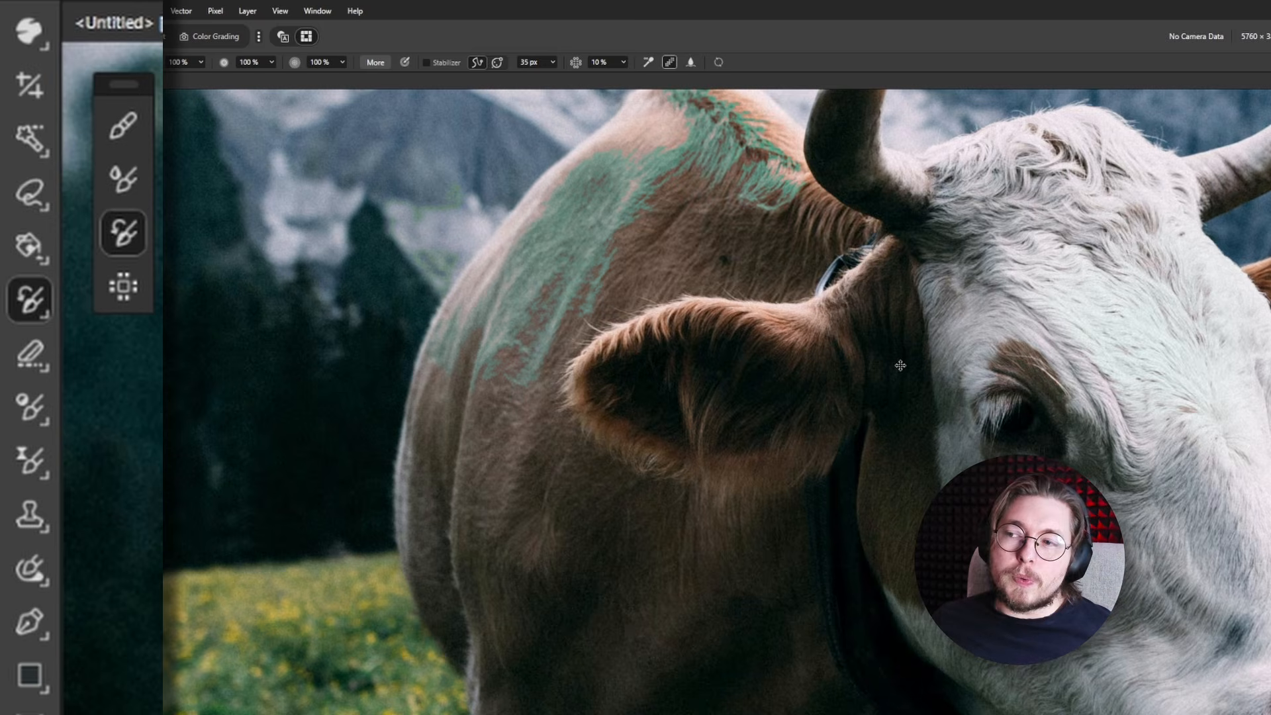
scroll(898, 366, down, 3)
scroll(899, 365, down, 1)
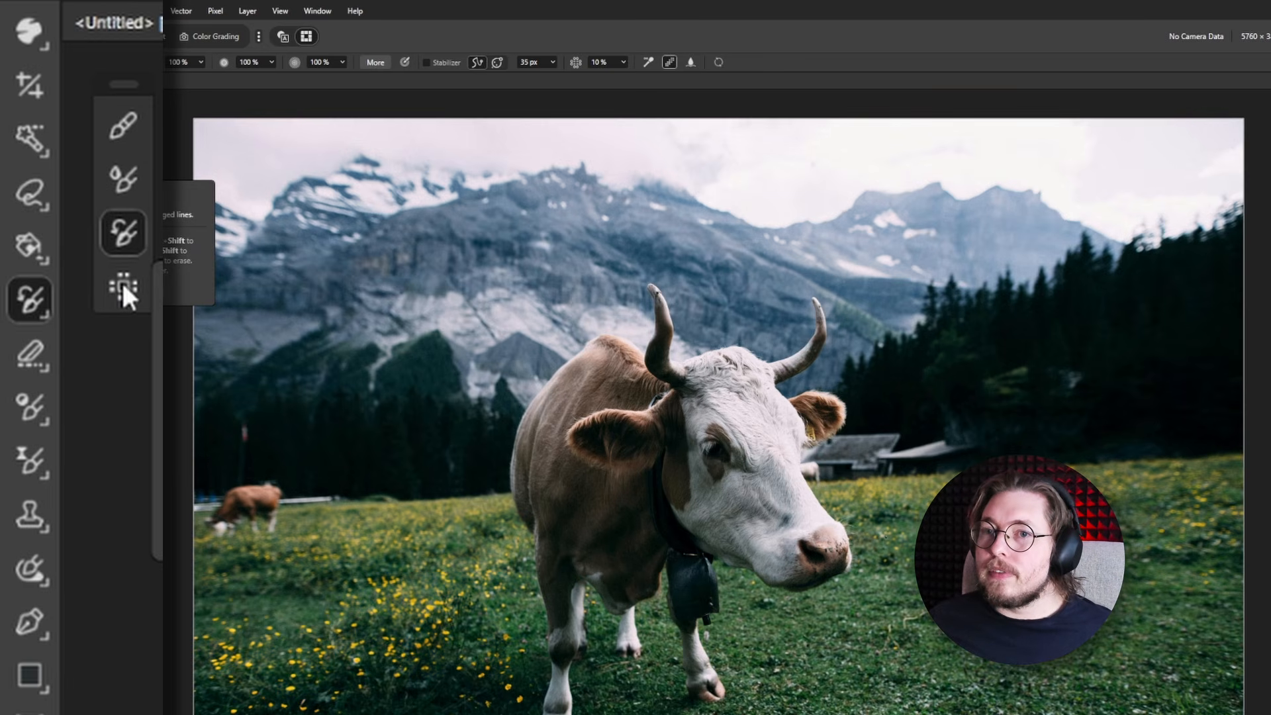
Switch to the Pixel Tool, draw thin green freehand lines over the mountains and trees, and place a solid green square beside a line.
click(123, 285)
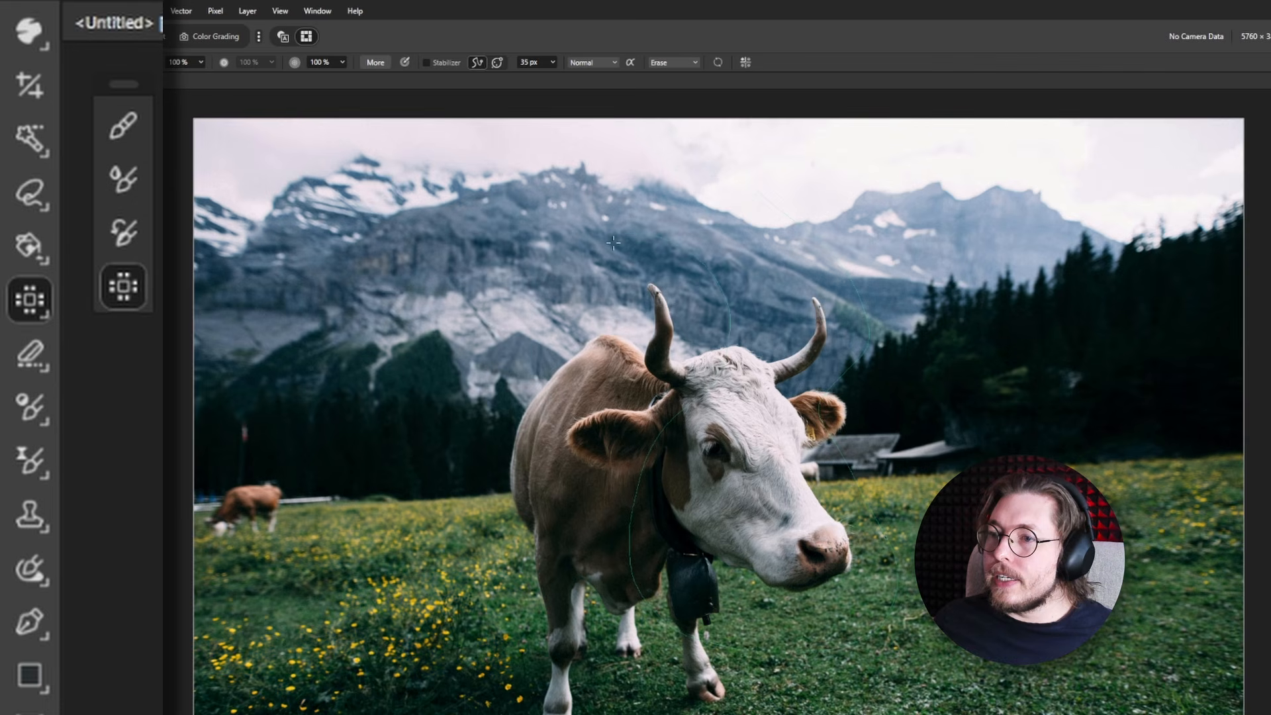
drag(927, 374, 942, 259)
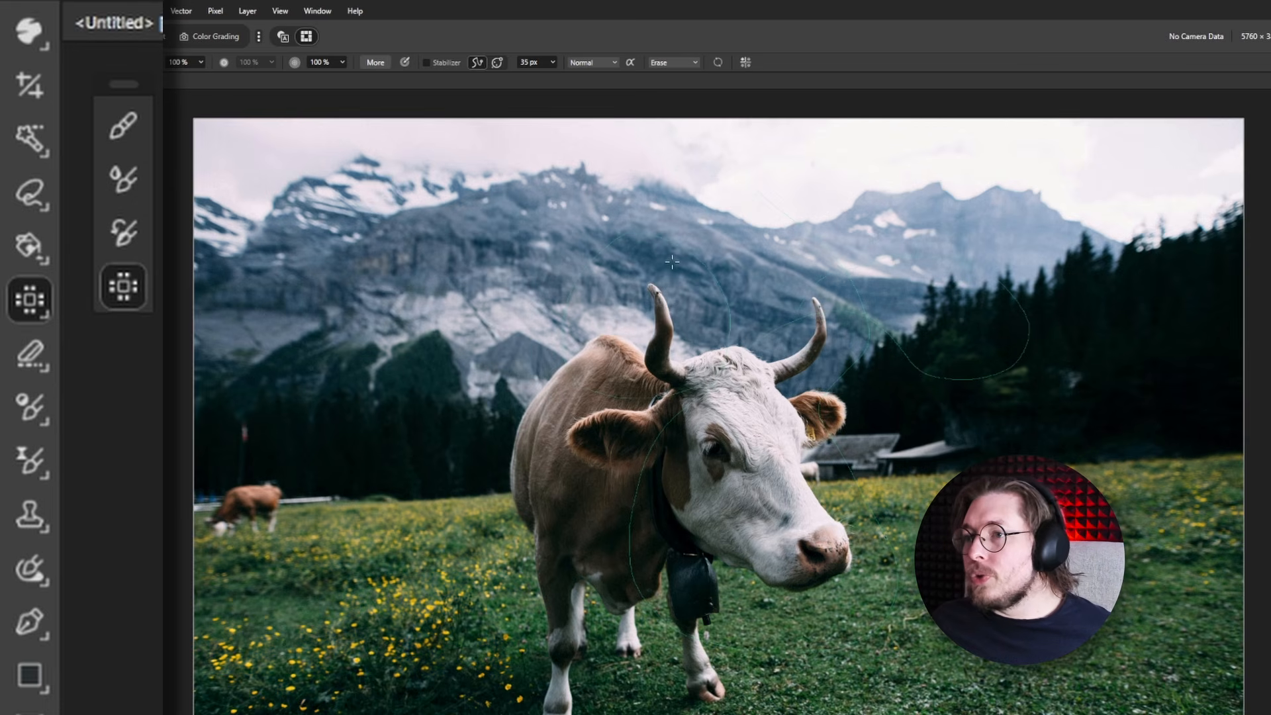
scroll(672, 262, up, 10)
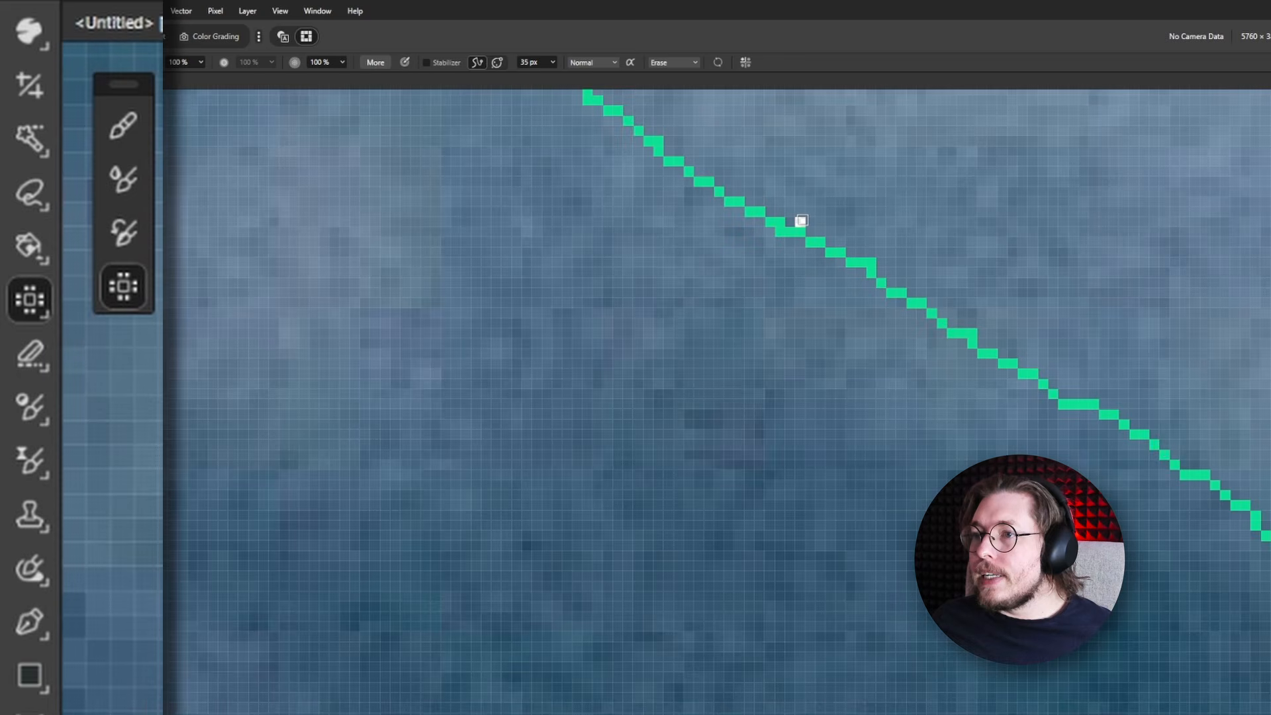
drag(675, 340, 759, 340)
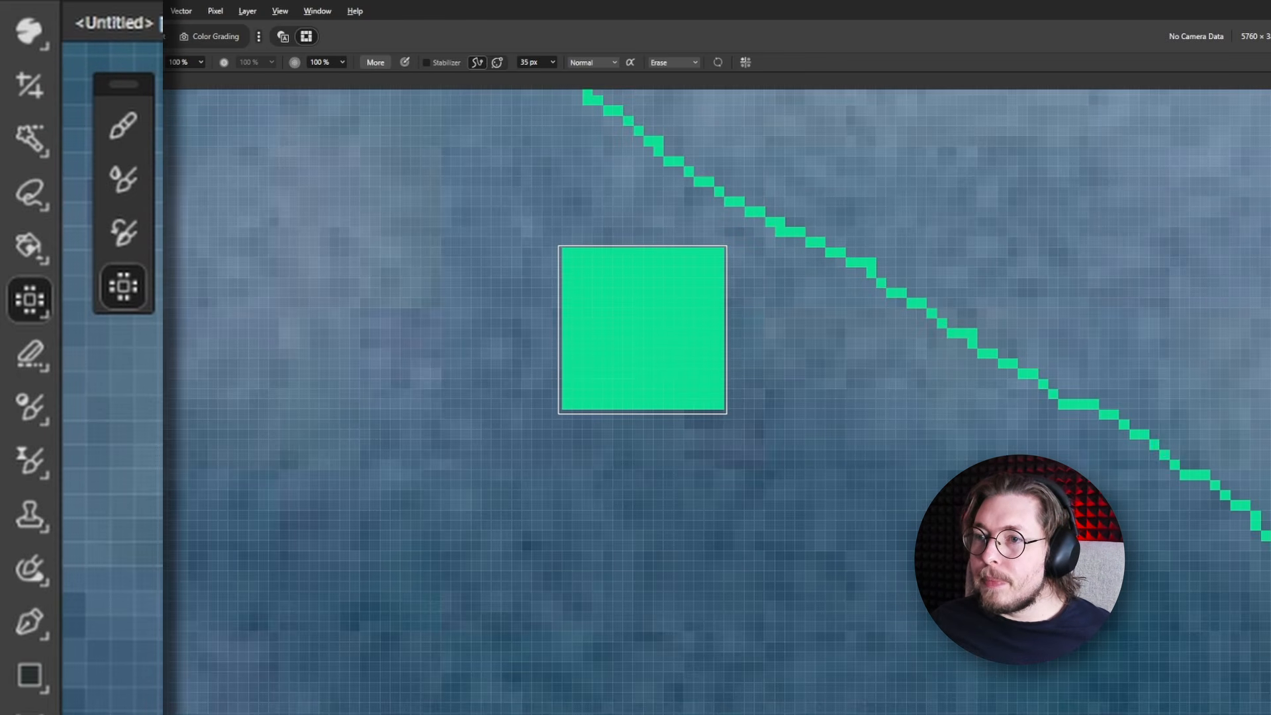
scroll(636, 307, up, 5)
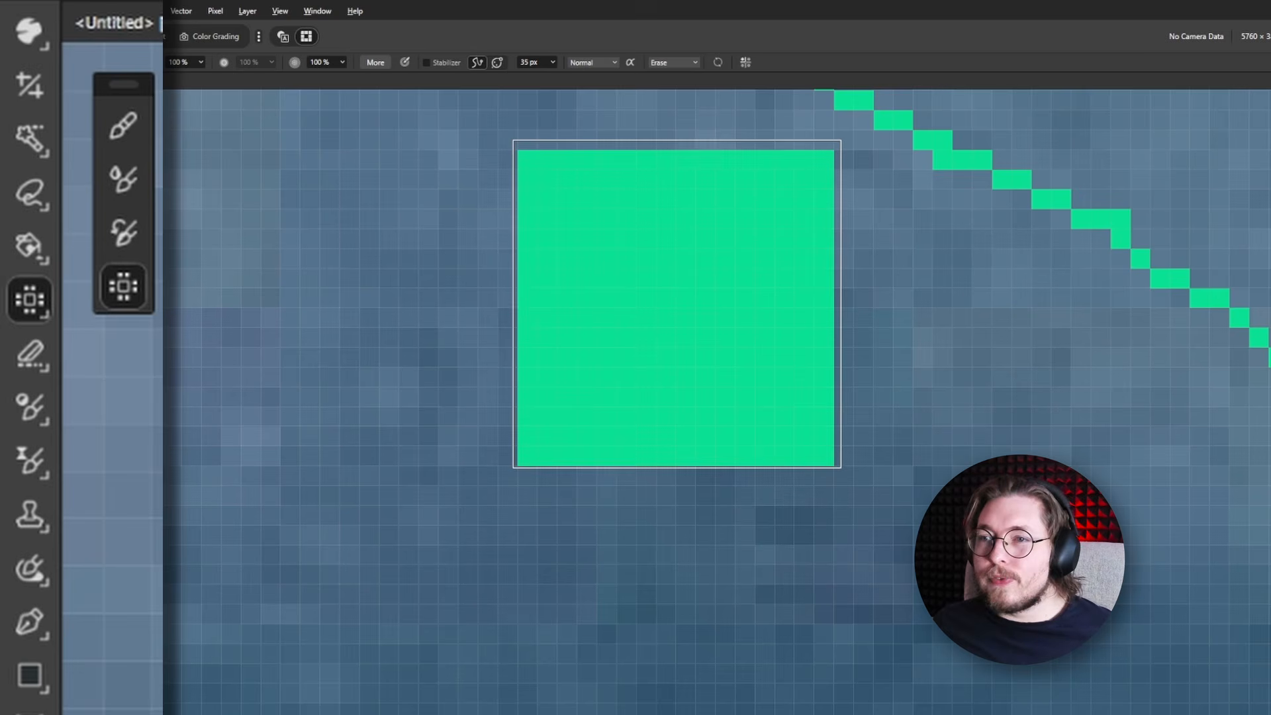
scroll(689, 320, down, 3)
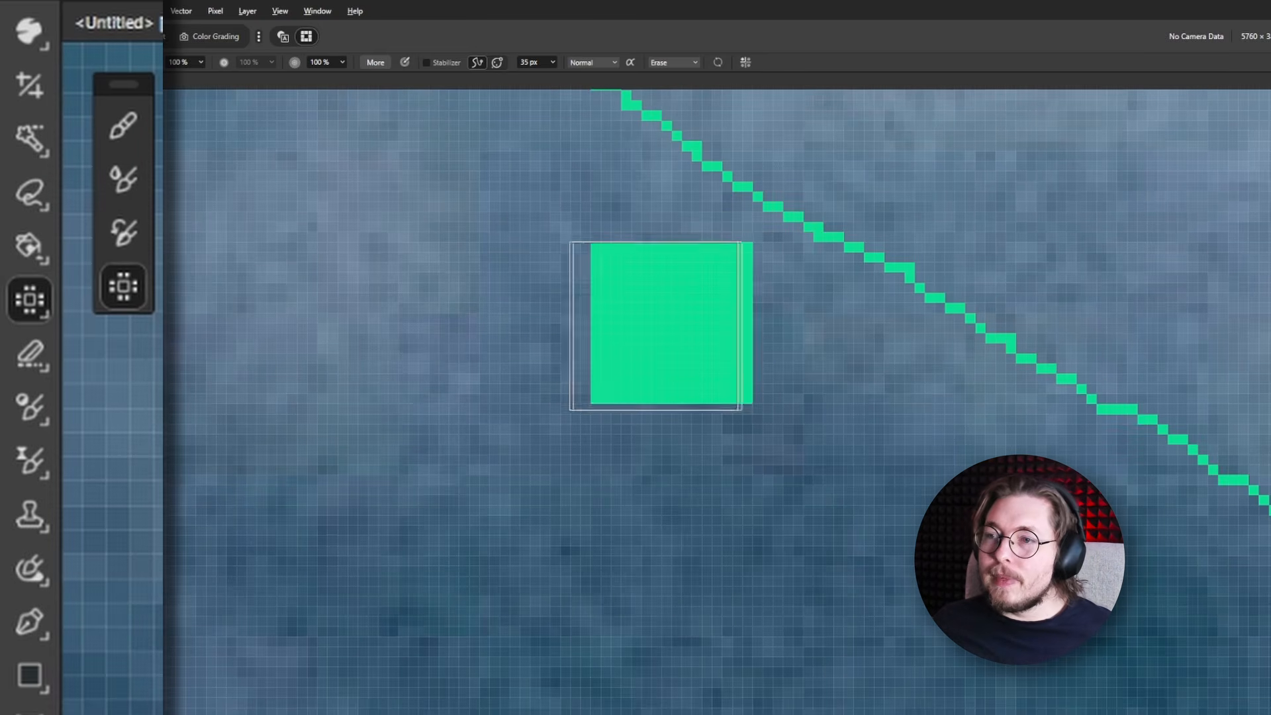
Extend the green square with further Pixel Tool blocks, varying the brush size, and undo the painted pixels.
scroll(667, 324, up, 3)
mouse_move(823, 401)
mouse_down()
mouse_move(874, 416)
mouse_move(920, 410)
mouse_move(778, 425)
mouse_up()
mouse_move(613, 402)
mouse_down()
mouse_move(420, 394)
mouse_move(428, 329)
mouse_move(228, 87)
mouse_up()
key(ctrl+z)
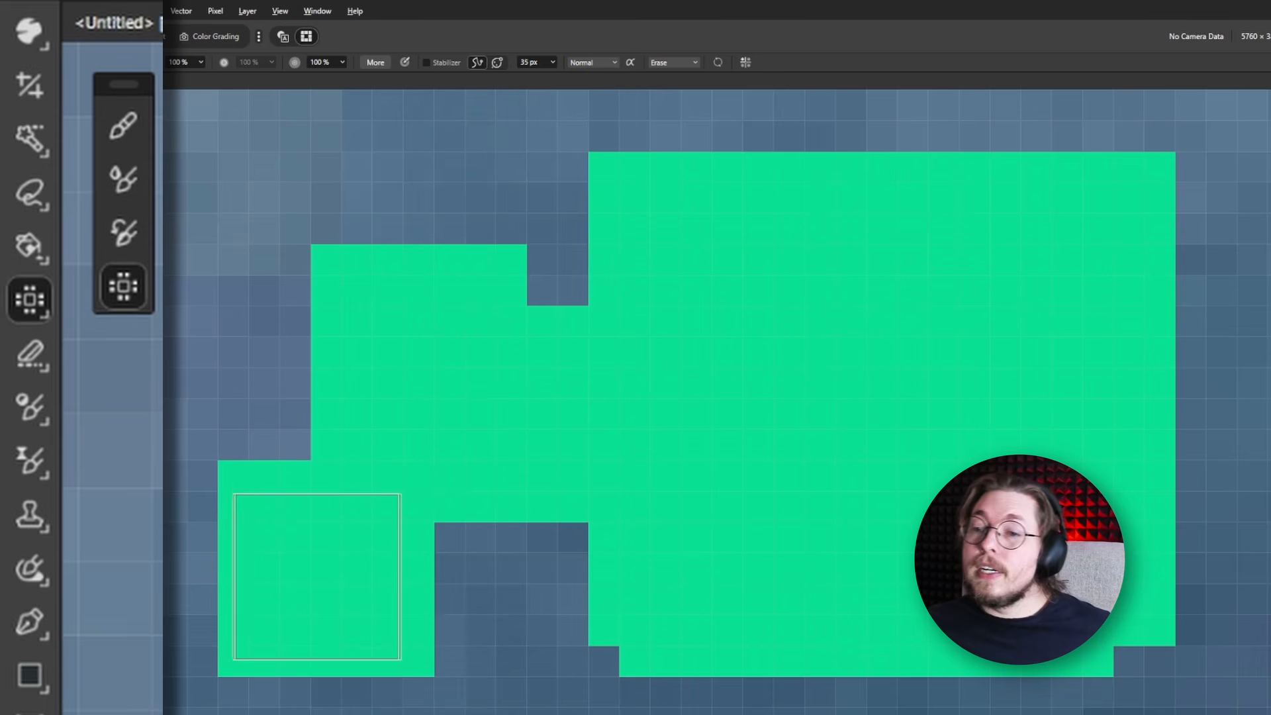
click(312, 583)
drag(500, 714, 501, 710)
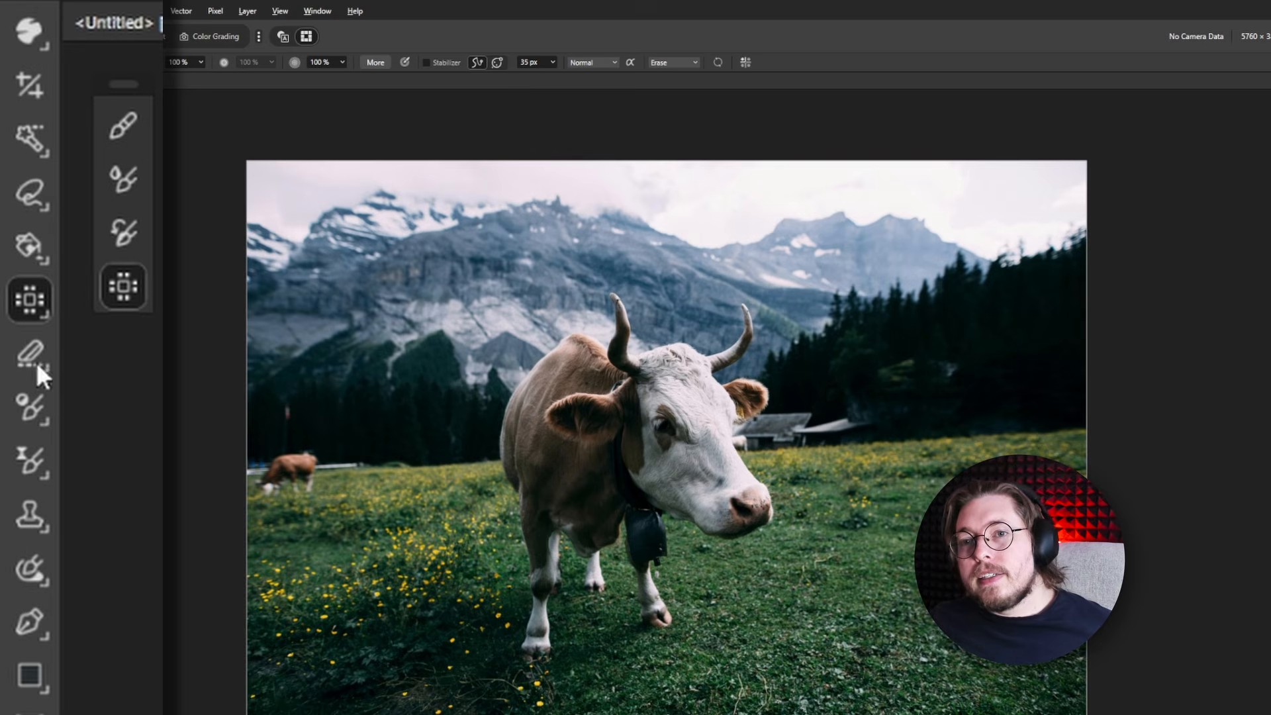
Erase the cow and the scenery around it with the Erase Brush Tool, and undo the erasing.
click(28, 357)
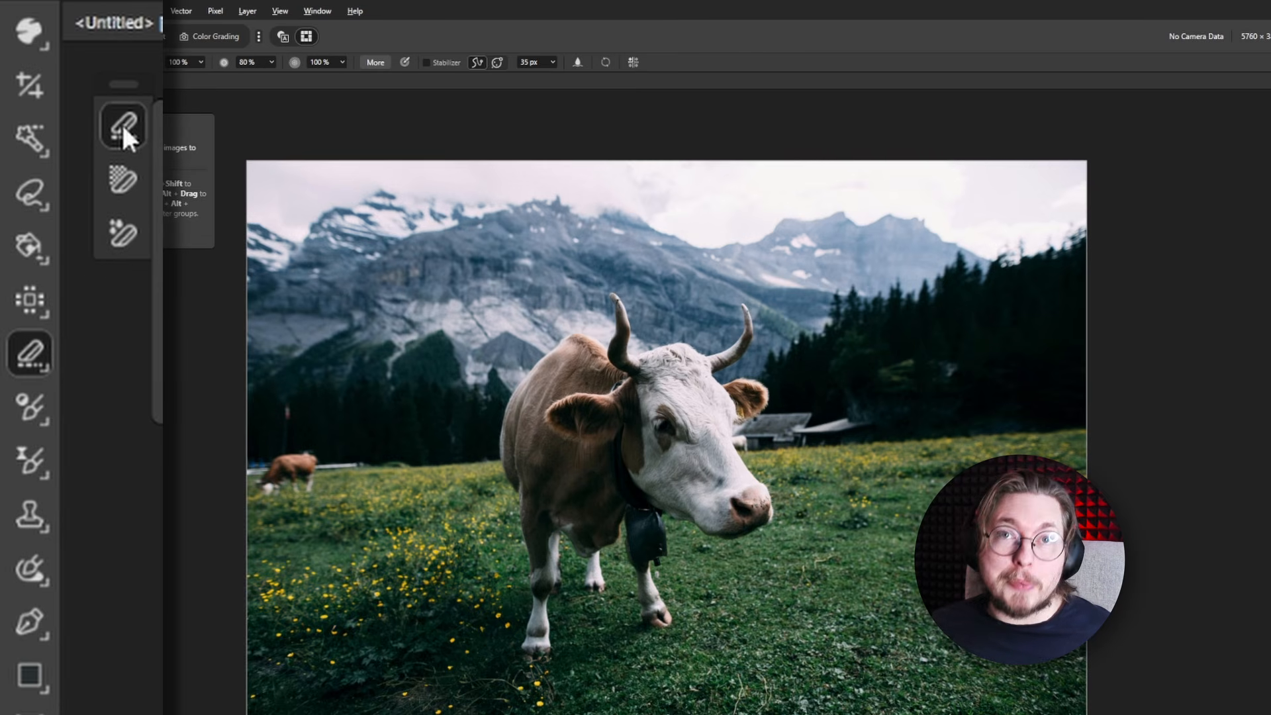
mouse_move(759, 309)
mouse_down()
mouse_move(893, 282)
mouse_move(934, 345)
mouse_move(892, 409)
mouse_move(799, 448)
mouse_move(715, 414)
mouse_move(618, 344)
mouse_move(525, 333)
mouse_move(513, 352)
mouse_move(528, 369)
mouse_move(488, 402)
mouse_move(569, 495)
mouse_move(537, 579)
mouse_move(740, 601)
mouse_move(915, 513)
mouse_up()
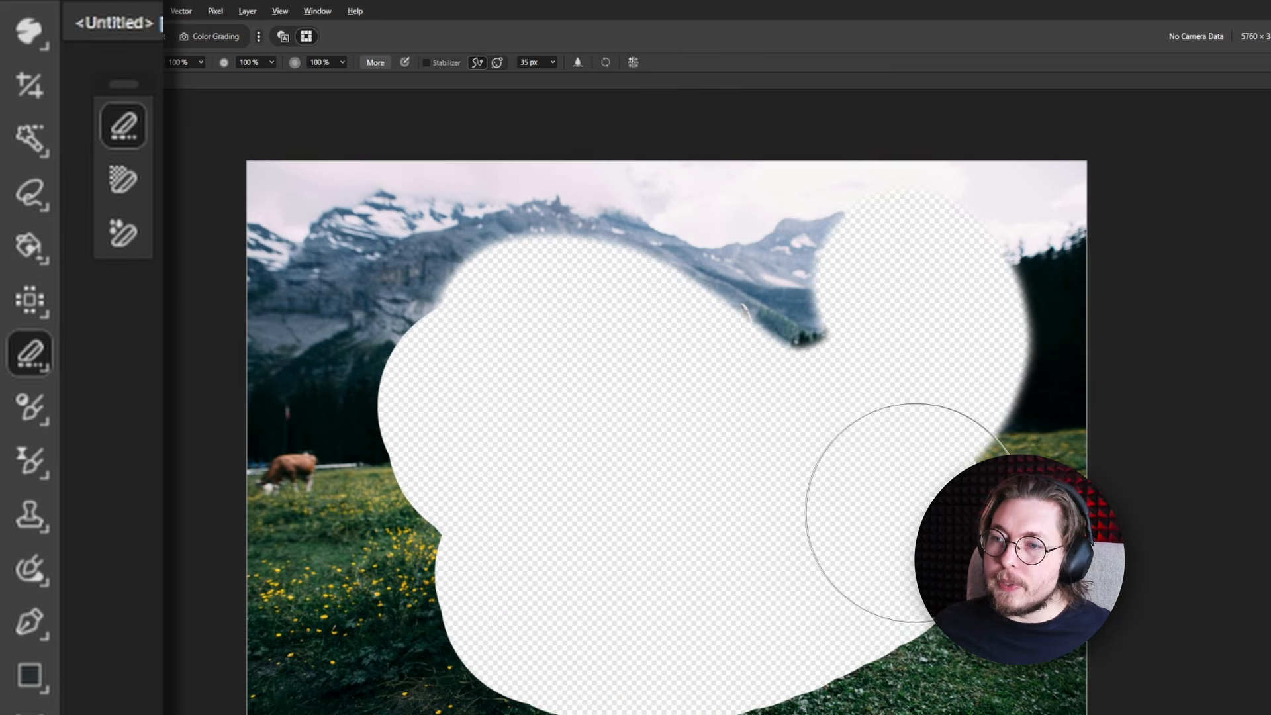
key(ctrl+z)
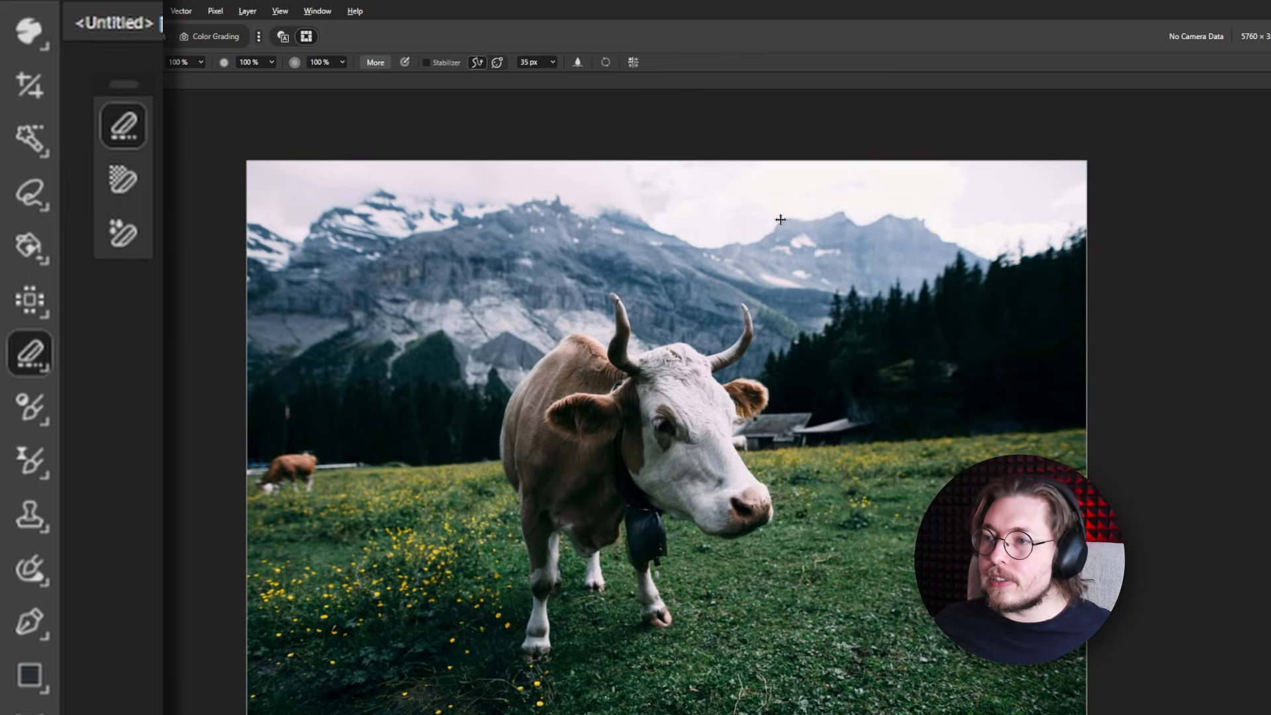
Erase the blue-grey mountains behind the cow's horns with the Background Erase Brush Tool, and undo the strokes.
click(117, 178)
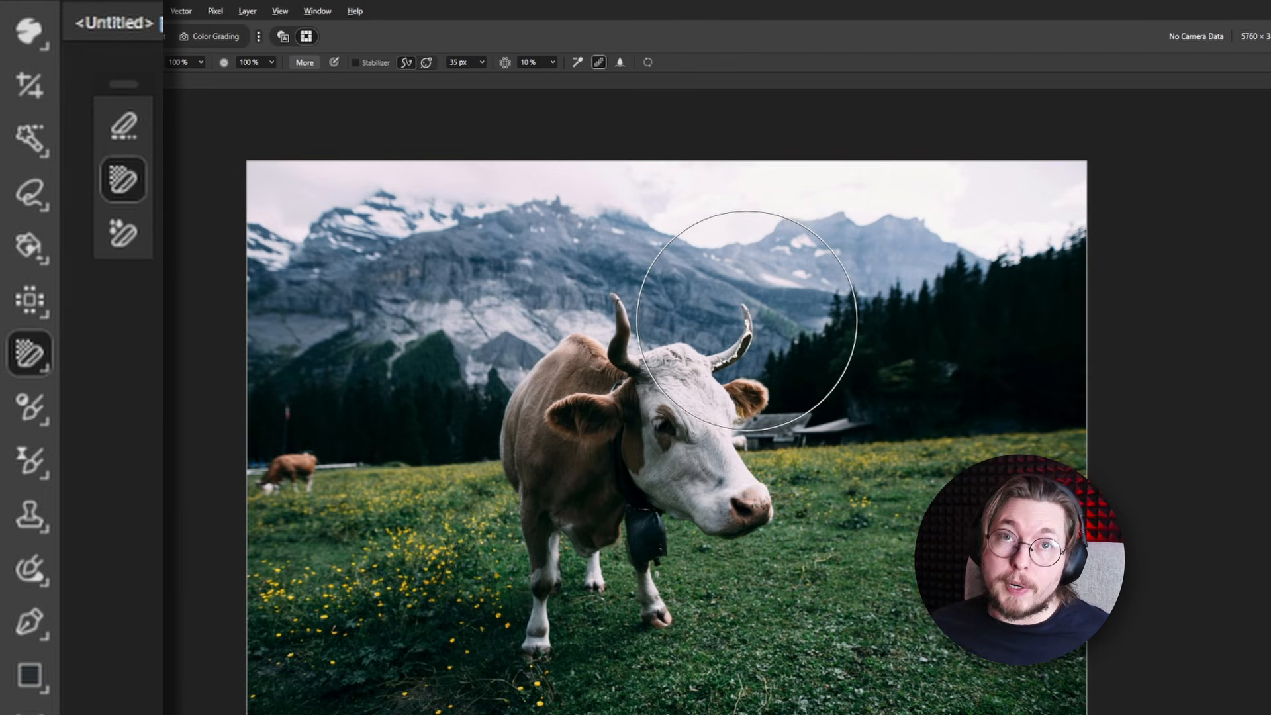
click(31, 302)
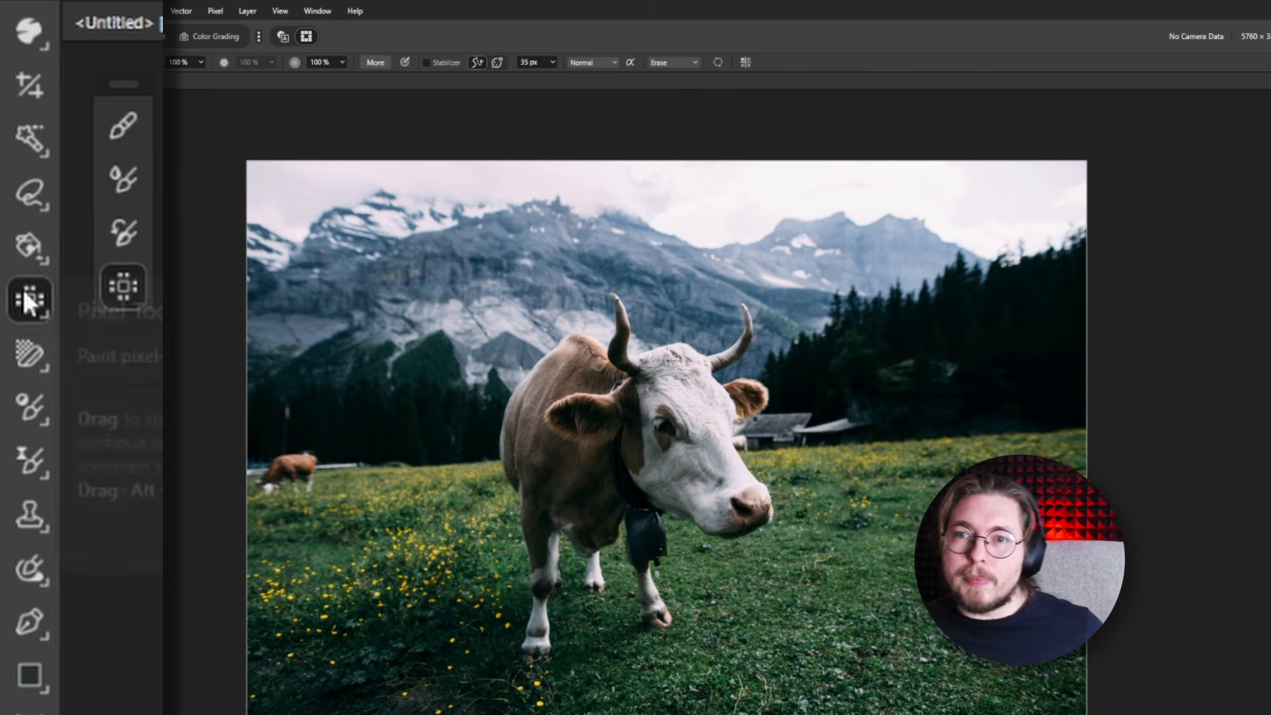
click(30, 356)
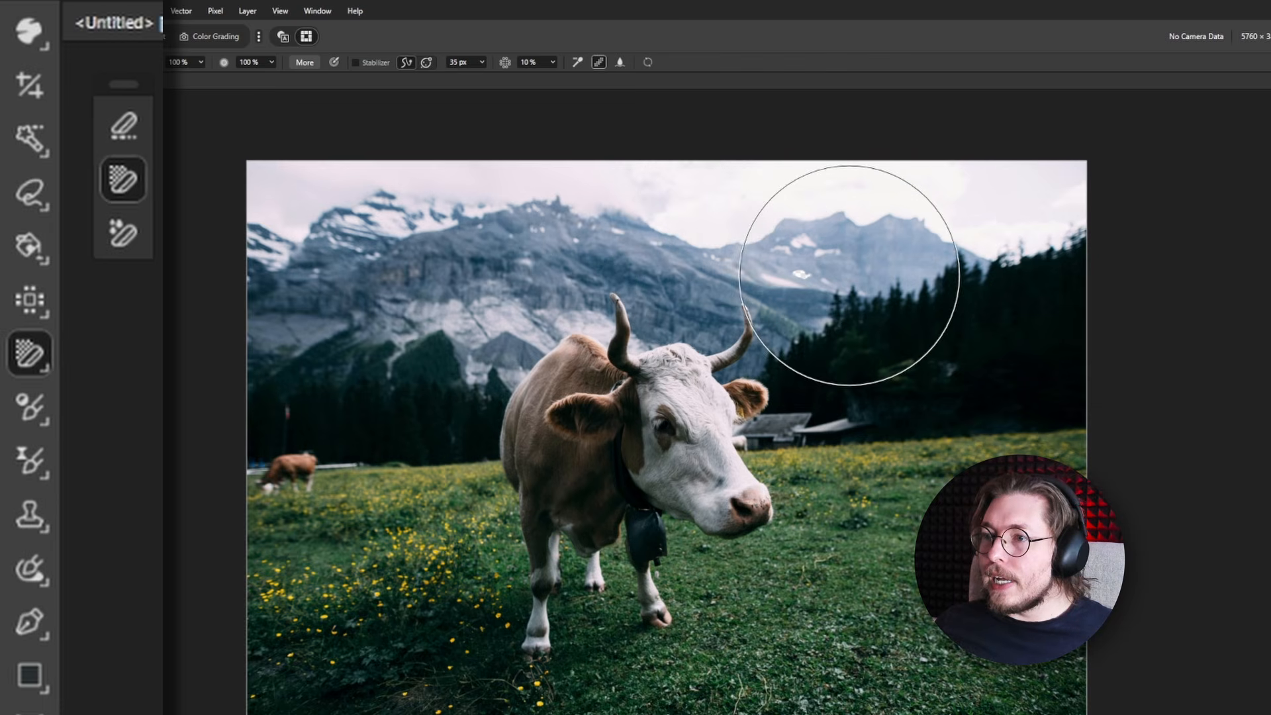
mouse_move(854, 268)
mouse_down()
mouse_move(905, 243)
mouse_move(769, 240)
mouse_move(851, 241)
mouse_up()
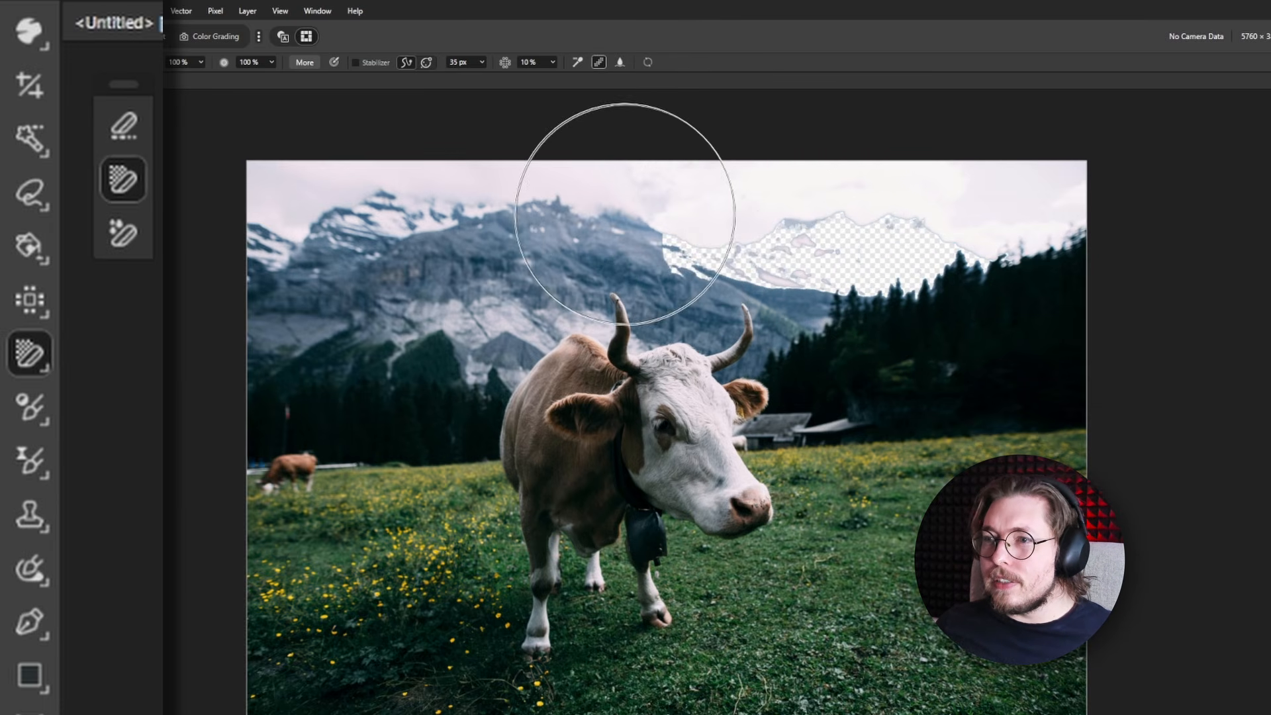
drag(814, 311, 791, 327)
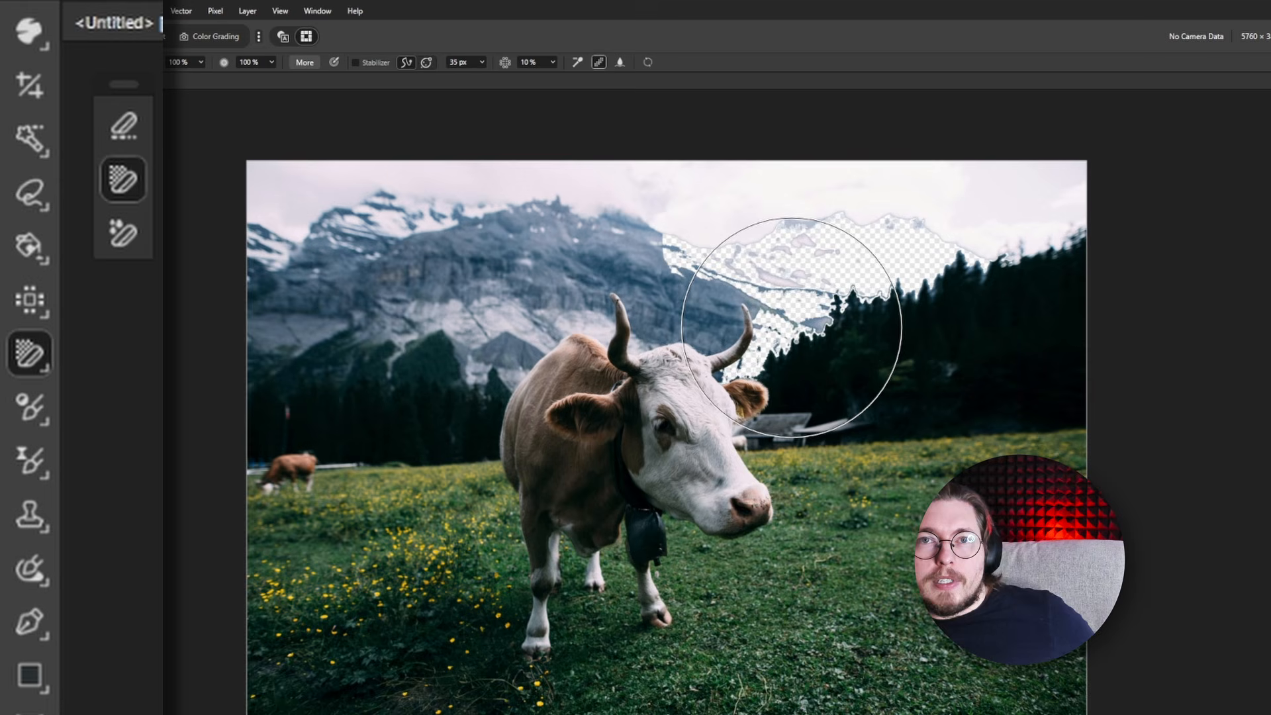
key(ctrl+z)
key(ctrl+z)
Try single dabs of the Background Erase Brush Tool on the mountainside above the hut, undoing each one.
click(766, 296)
key(ctrl+z)
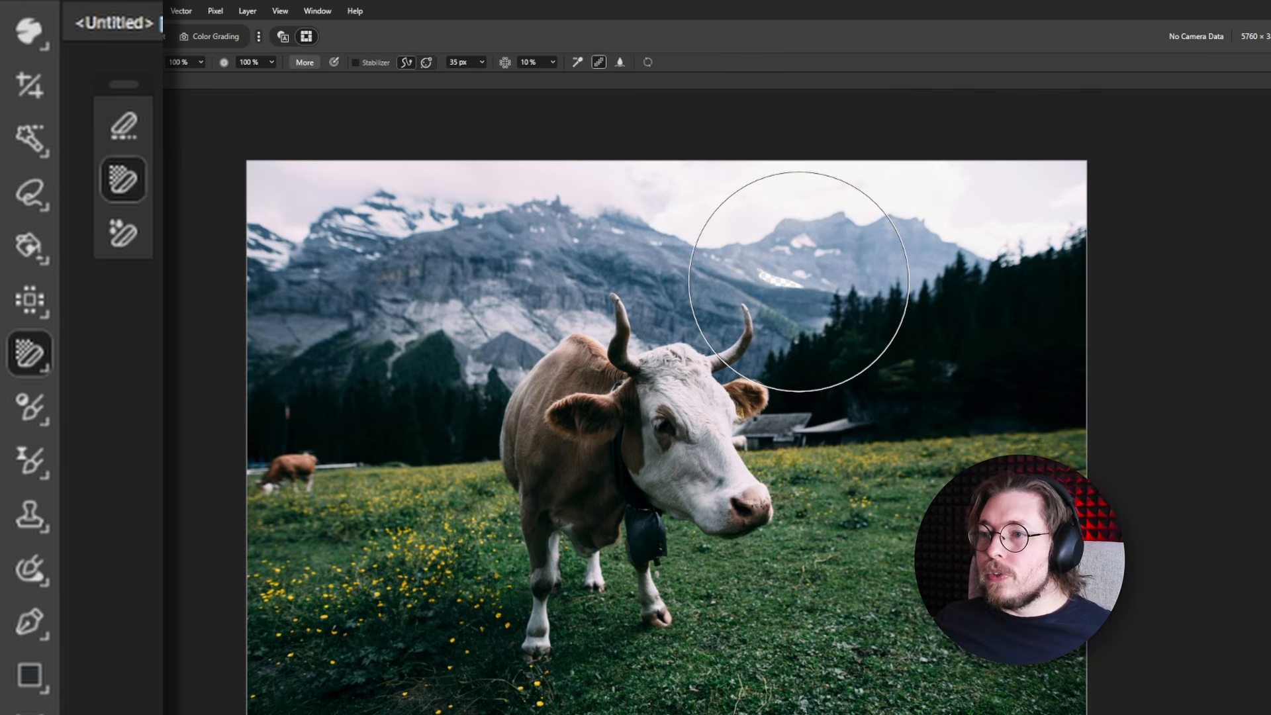
click(799, 281)
key(ctrl+z)
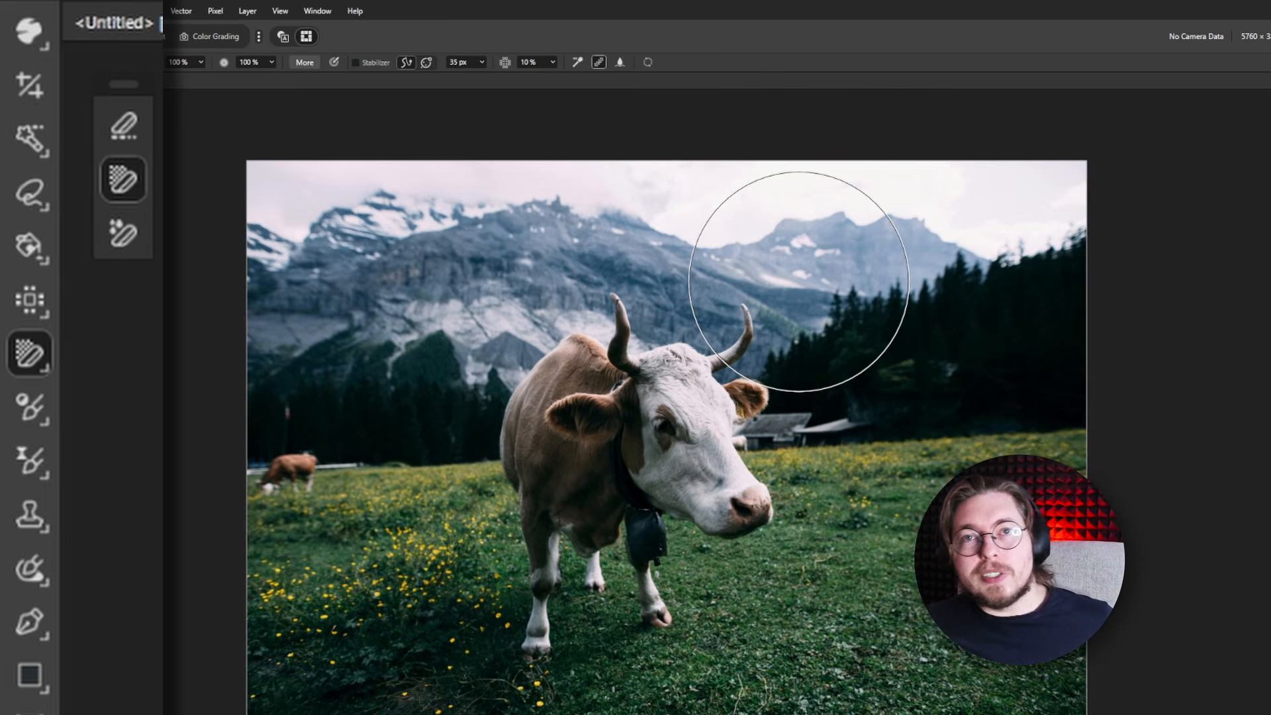
Erase the whole sky with the Flood Erase Tool, and undo the erasing.
click(130, 236)
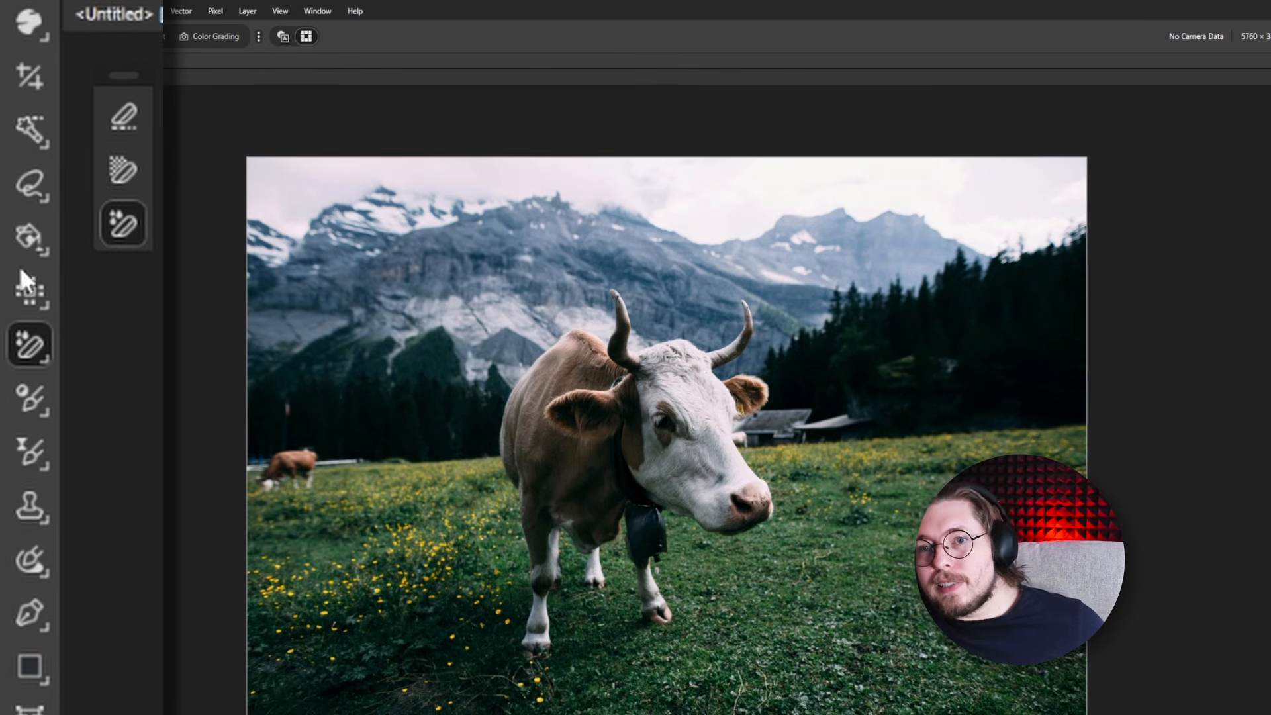
click(931, 176)
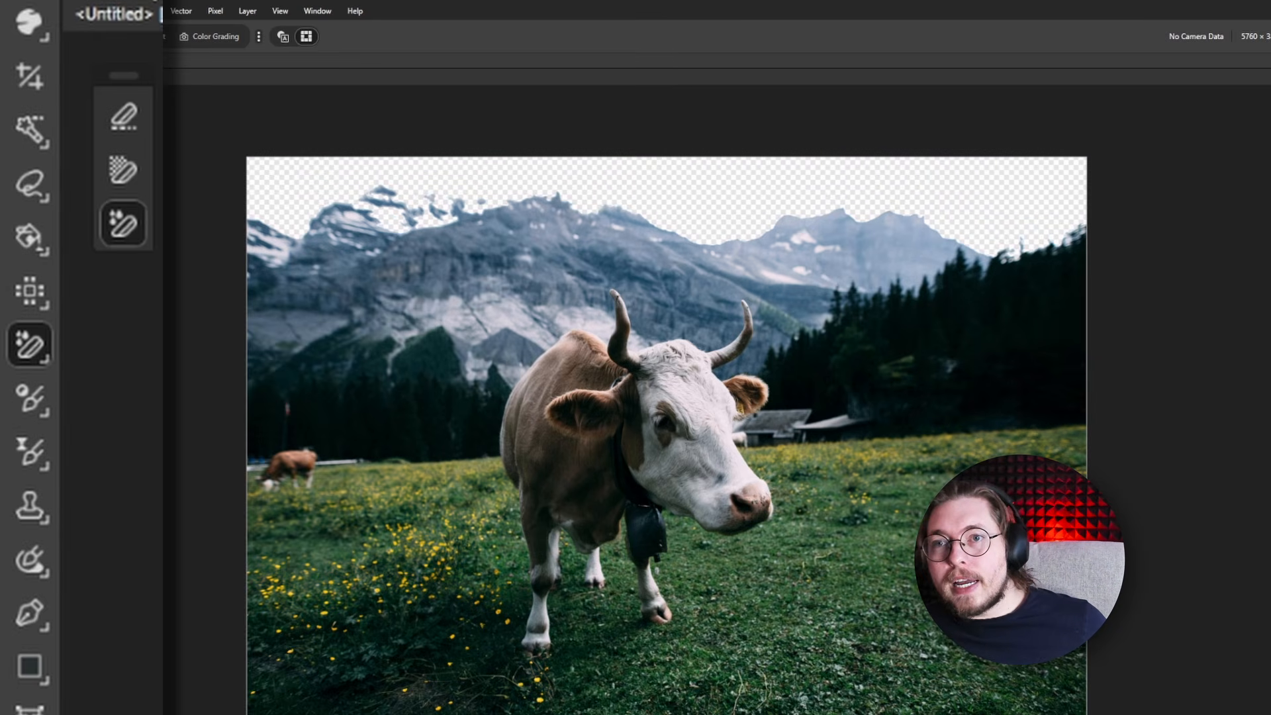
key(ctrl+z)
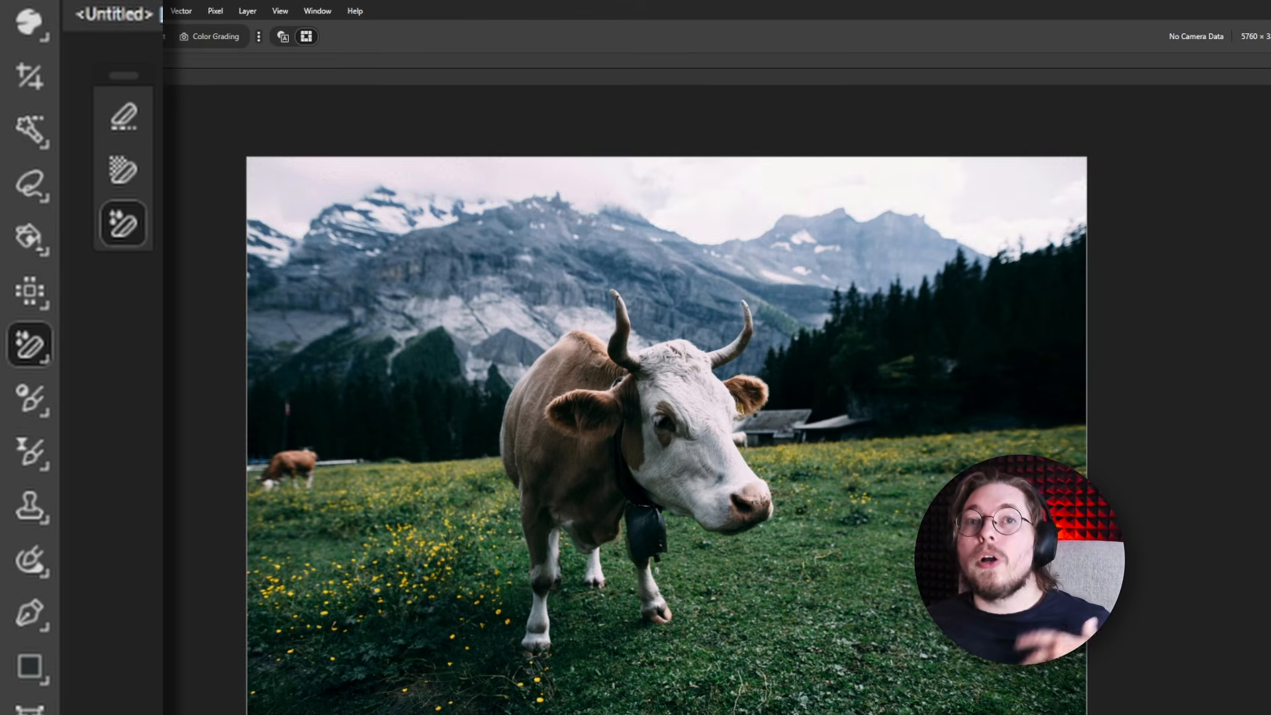
Paint an Exposure adjustment over the meadow with the Adjustment Brush Tool, raise Exposure to 3,415, and delete the adjustment layer.
click(25, 408)
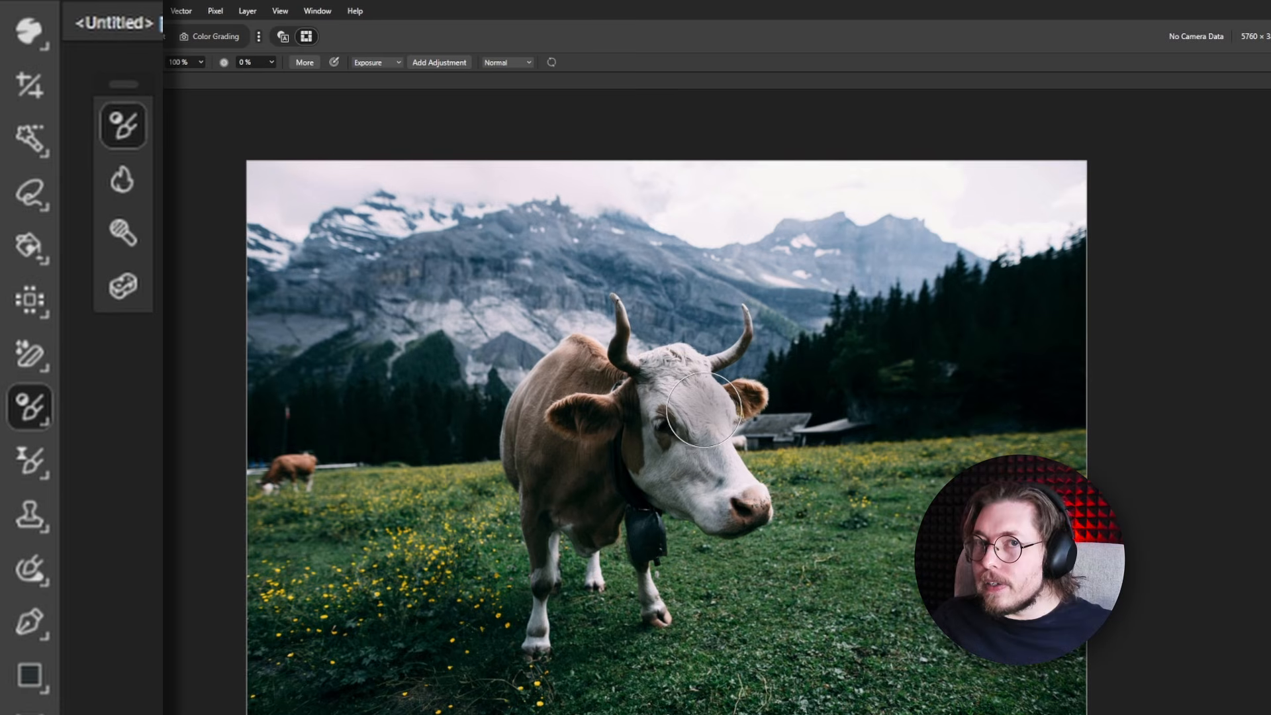
scroll(704, 409, up, 3)
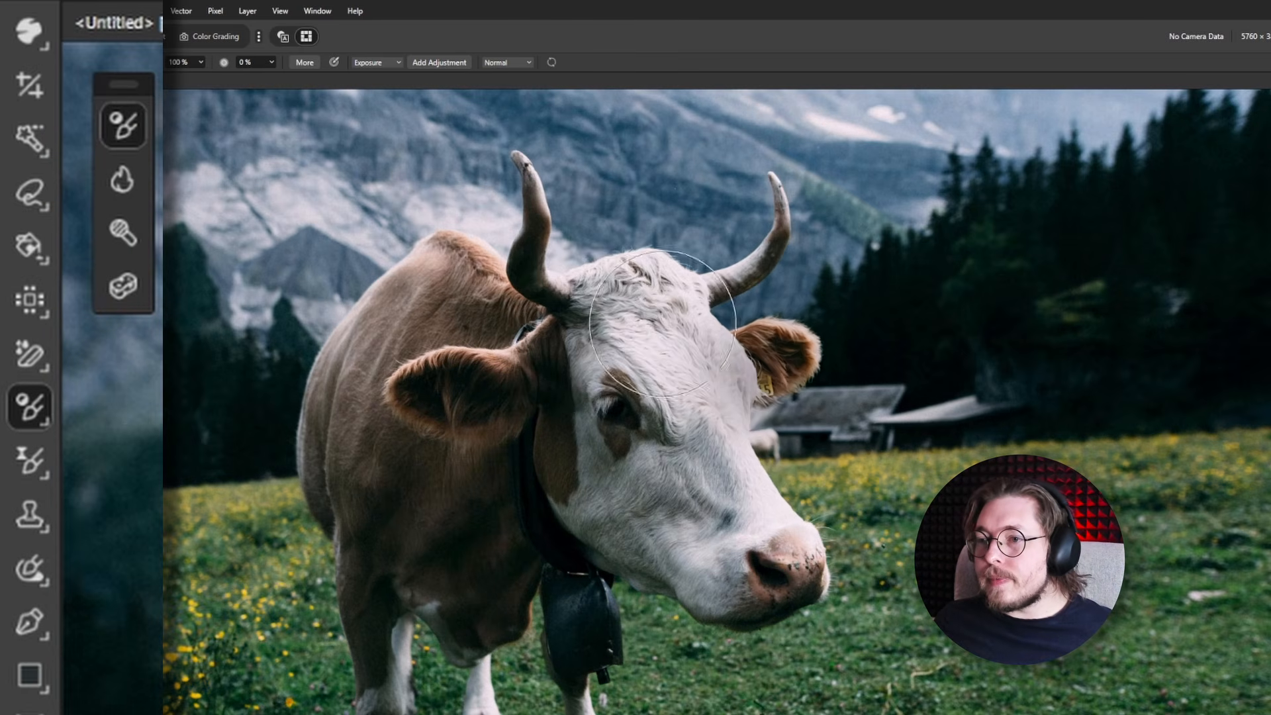
drag(519, 360, 340, 230)
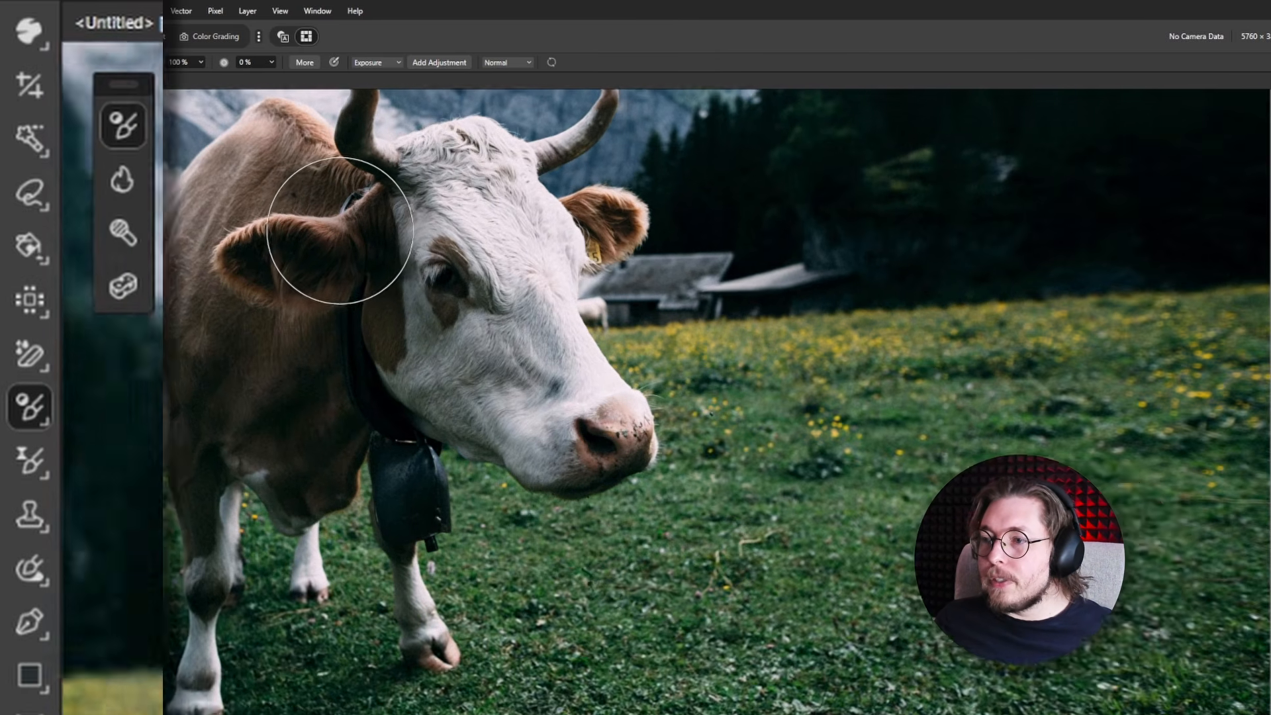
scroll(341, 231, down, 3)
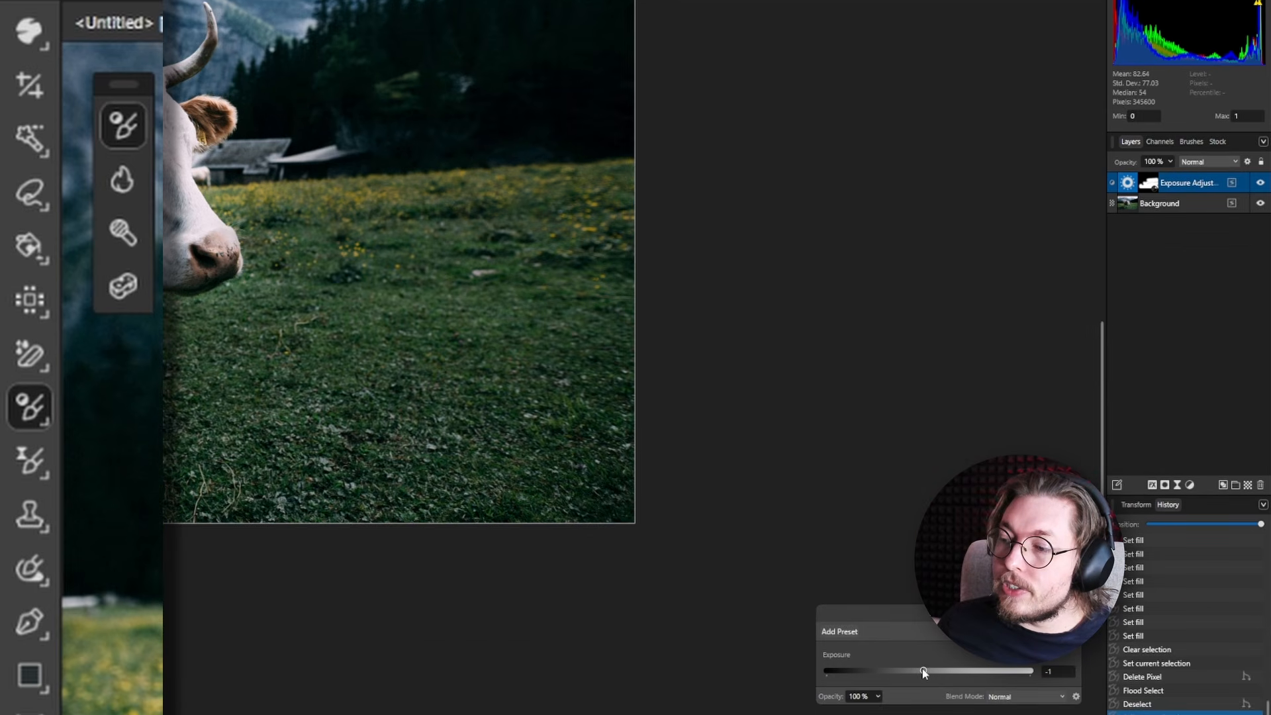
drag(924, 671, 947, 673)
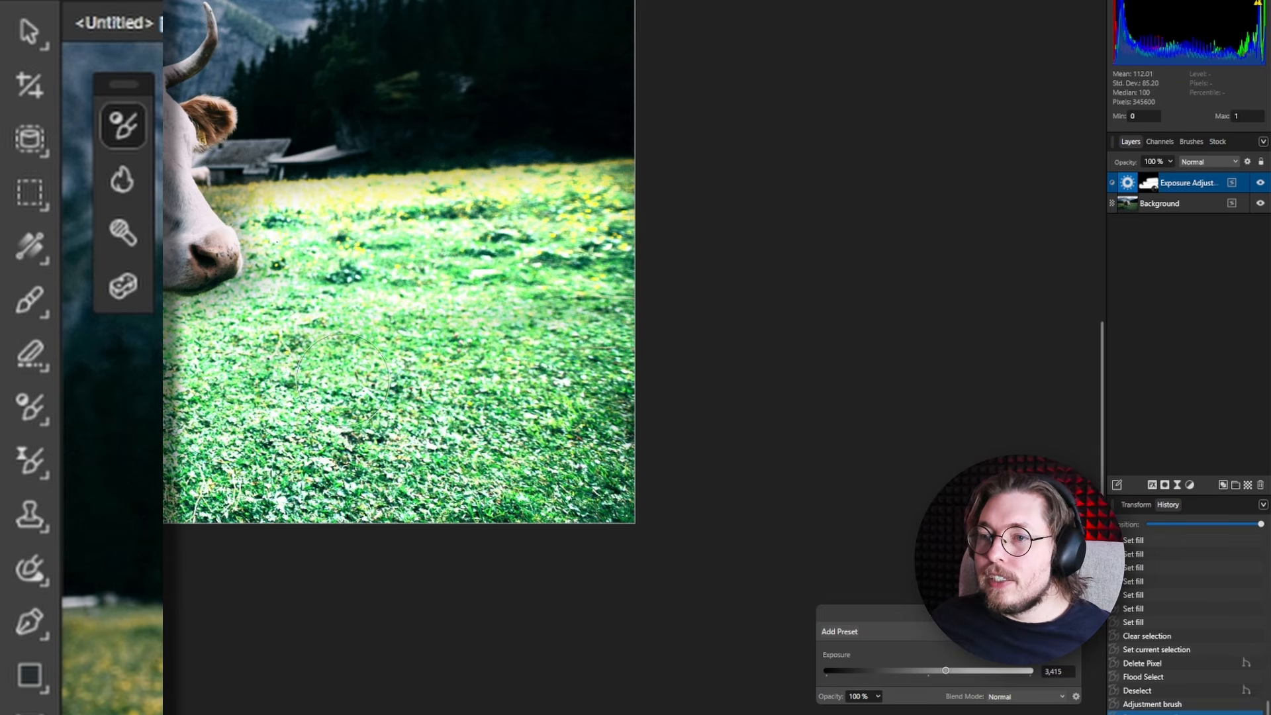
key(Delete)
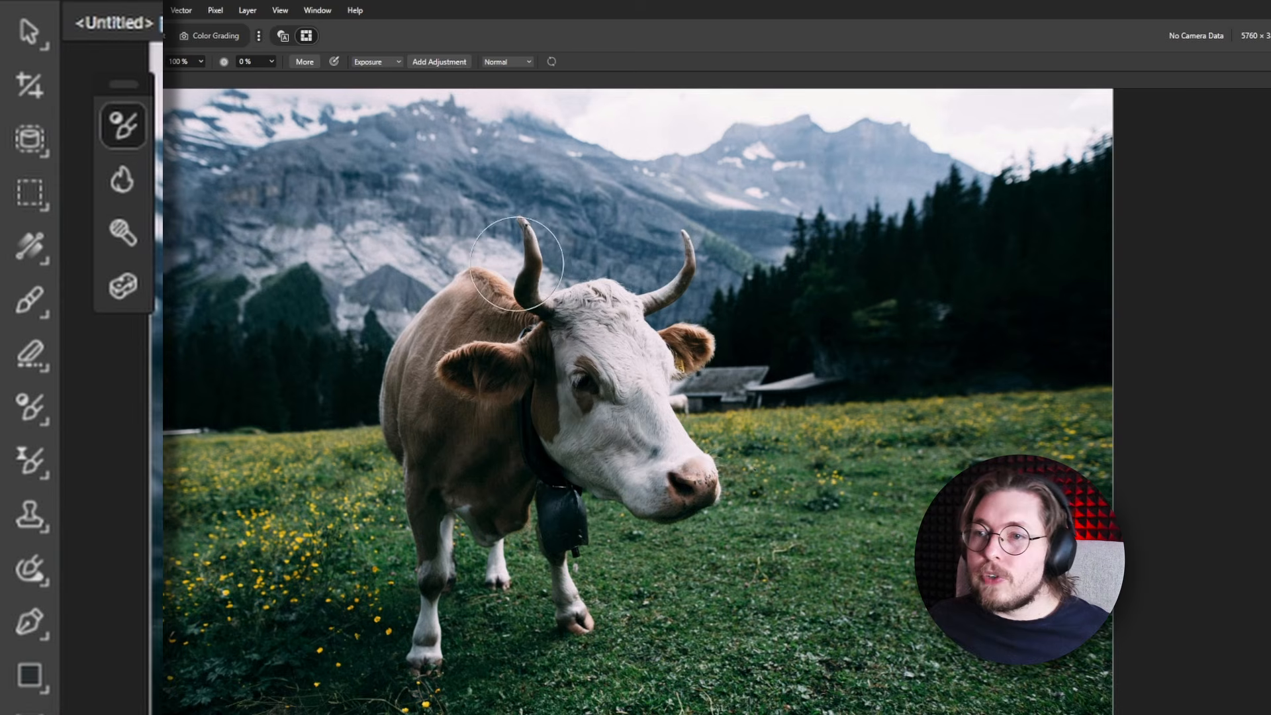
Set the Adjustment Brush Tool to Brightness/Contrast and paint the adjustment over the cow's face and head.
click(377, 62)
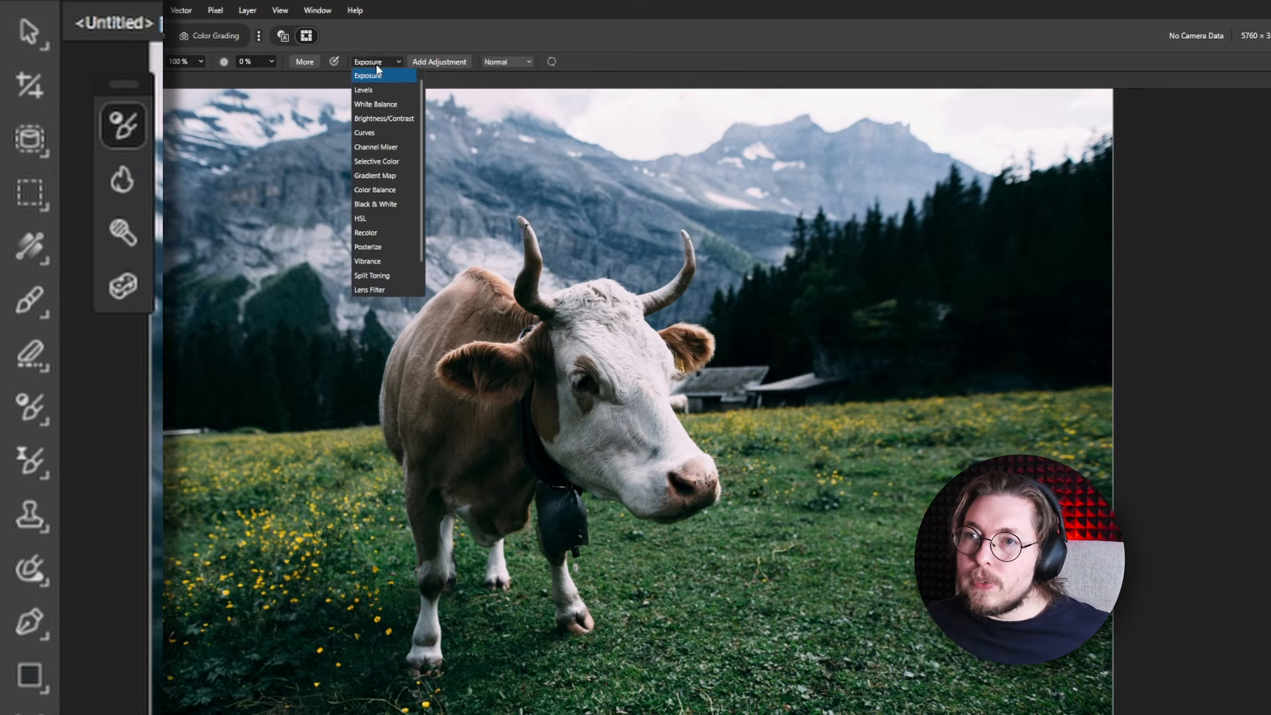
click(396, 118)
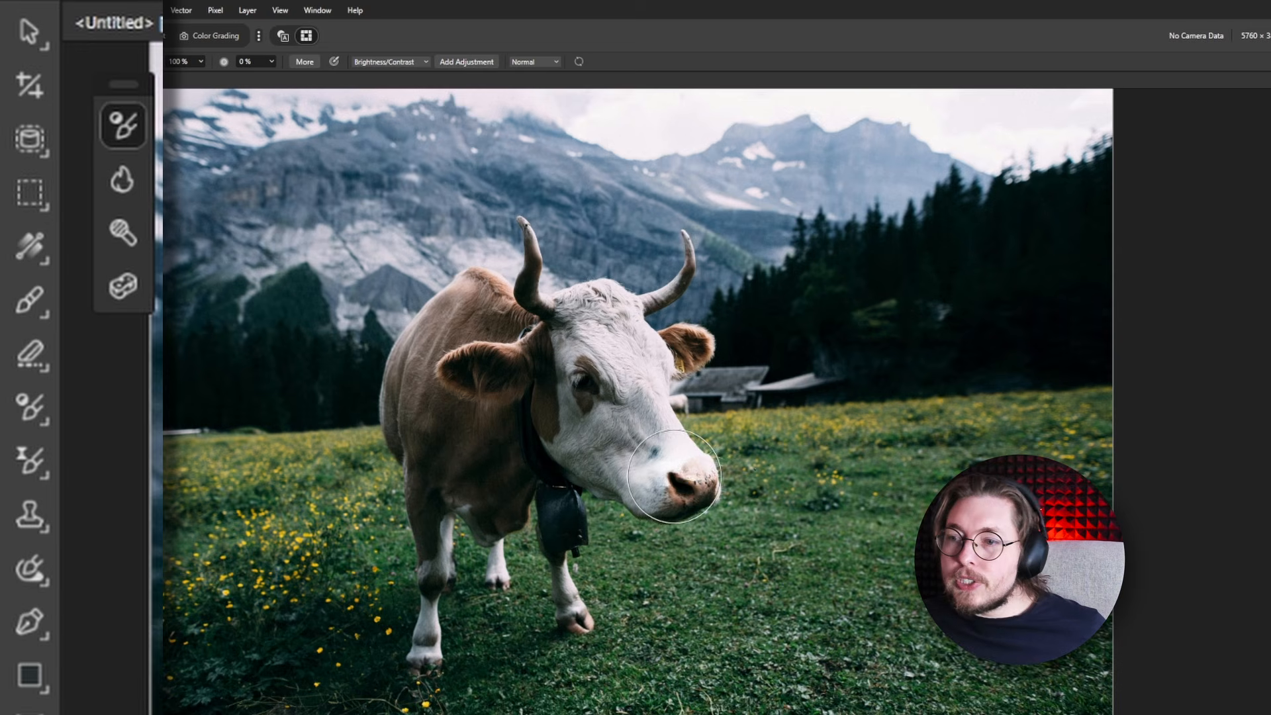
mouse_move(644, 461)
mouse_down()
mouse_move(587, 430)
mouse_move(558, 355)
mouse_move(613, 323)
mouse_move(633, 417)
mouse_move(661, 423)
mouse_move(662, 357)
mouse_move(620, 372)
mouse_up()
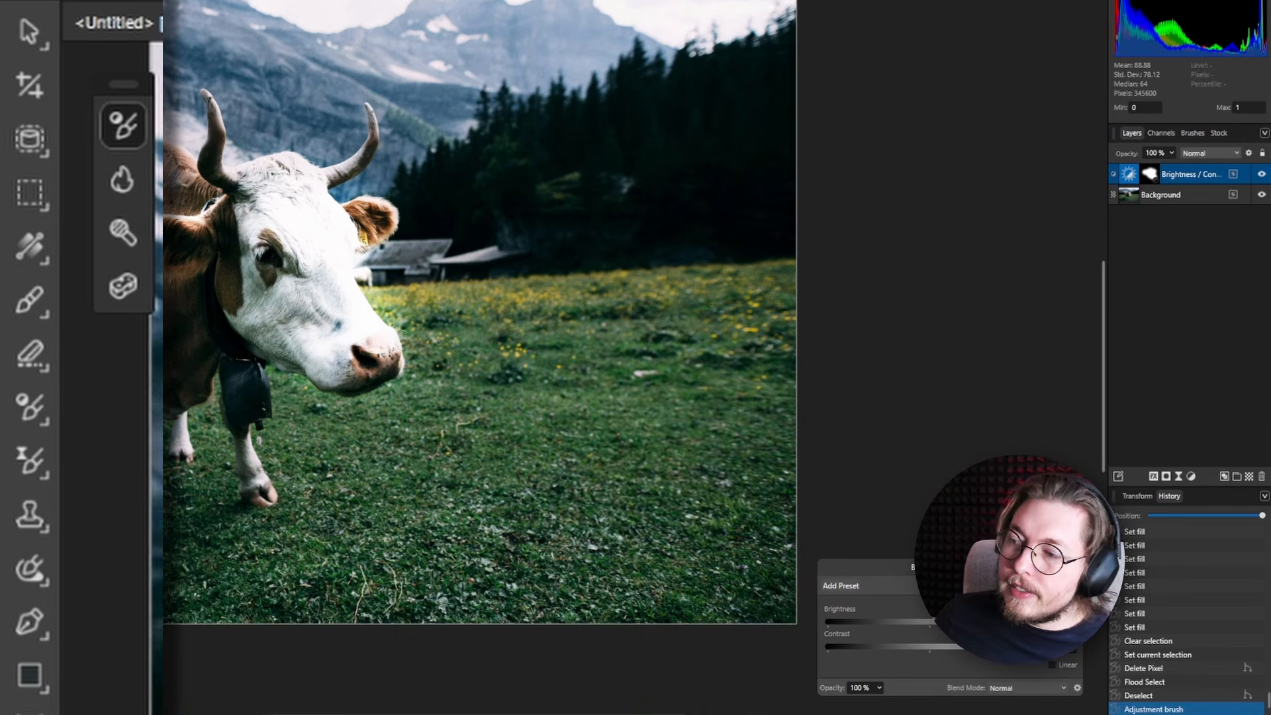
Adjust the settings of the Brightness/Contrast adjustment painted over the cow's face.
drag(983, 622, 961, 650)
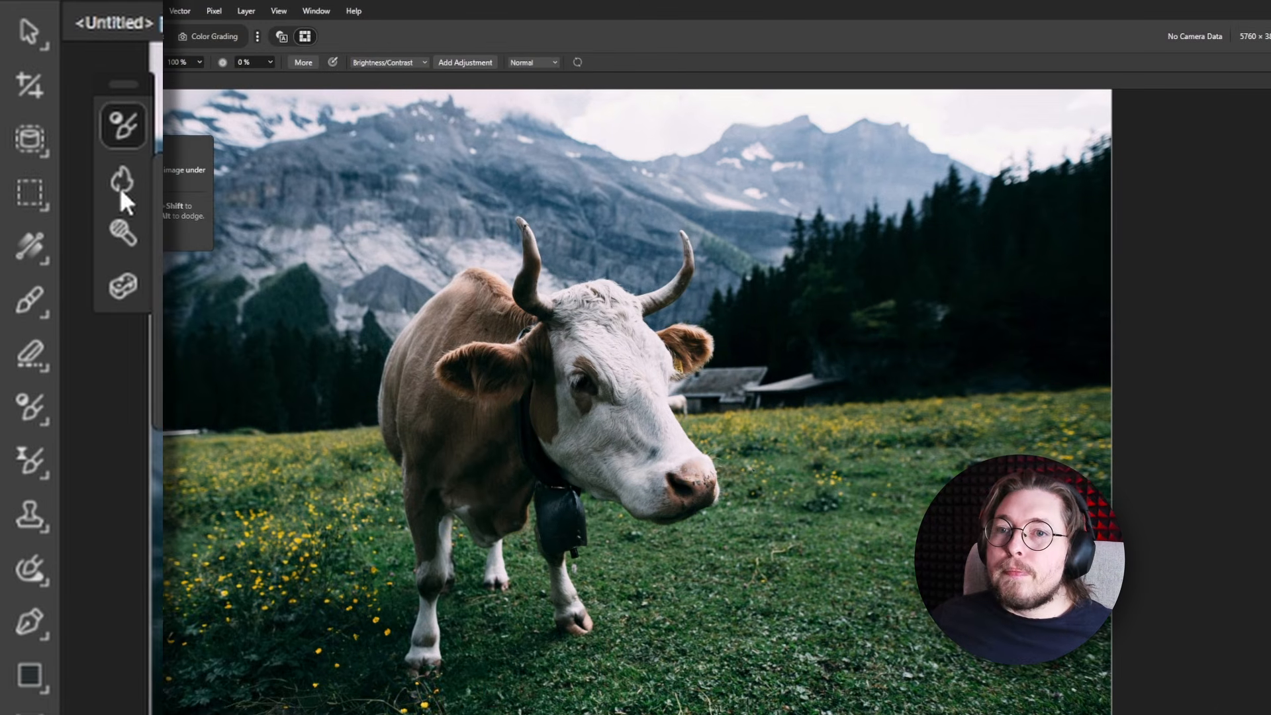
Darken the cow's face with the Burn Brush Tool, lighten it with the Dodge Brush Tool, and undo both strokes.
click(121, 180)
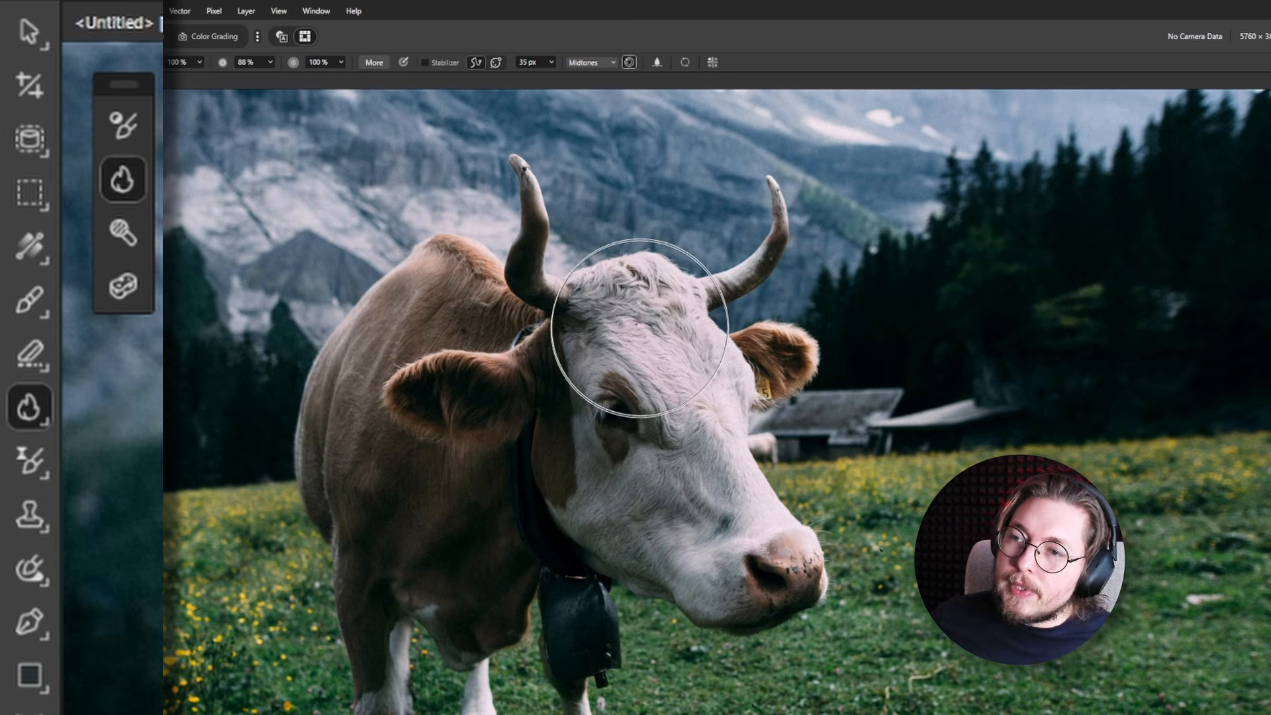
mouse_move(647, 325)
mouse_down()
mouse_move(726, 508)
mouse_move(638, 333)
mouse_move(741, 534)
mouse_move(699, 409)
mouse_move(740, 501)
mouse_up()
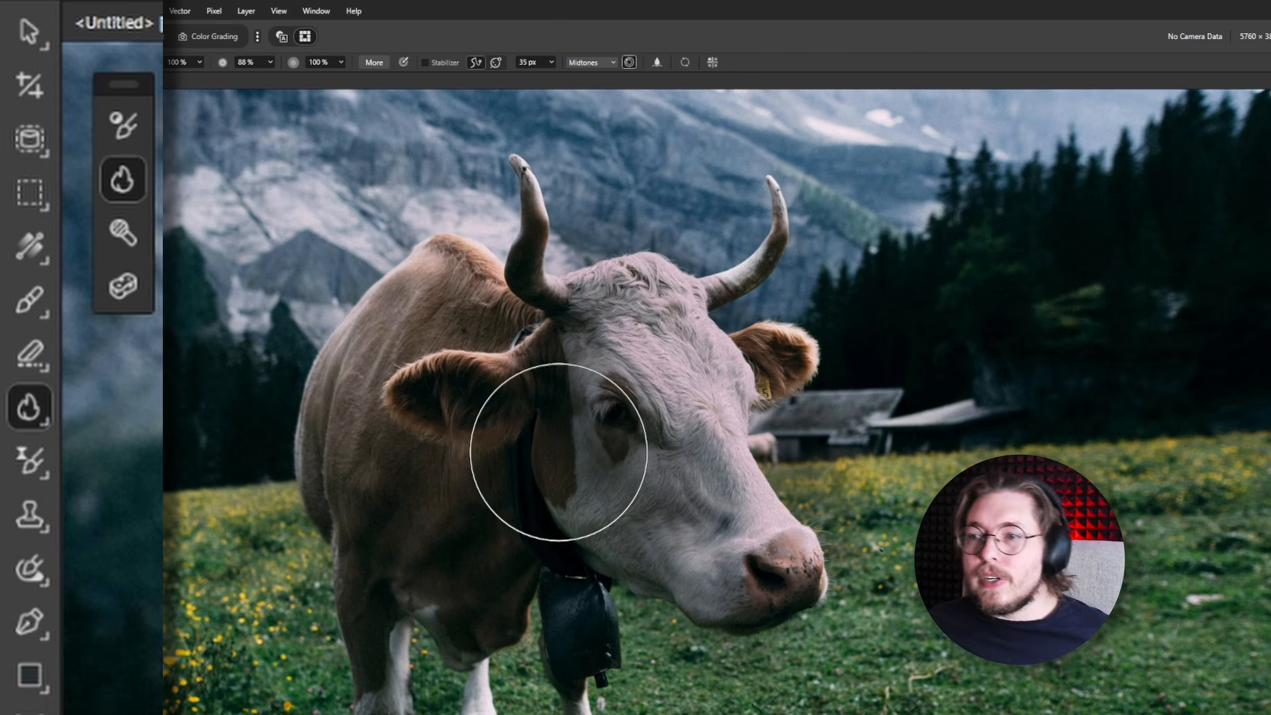
click(123, 230)
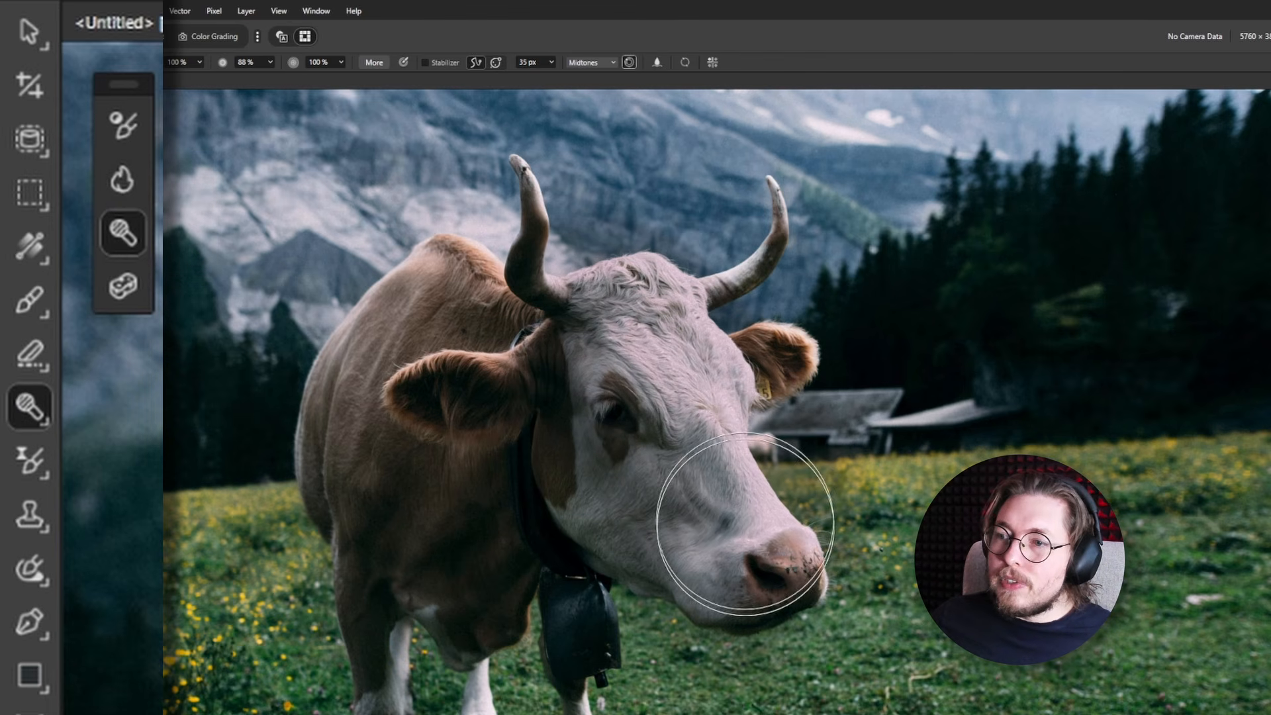
mouse_move(724, 508)
mouse_down()
mouse_move(652, 417)
mouse_move(664, 394)
mouse_move(658, 322)
mouse_up()
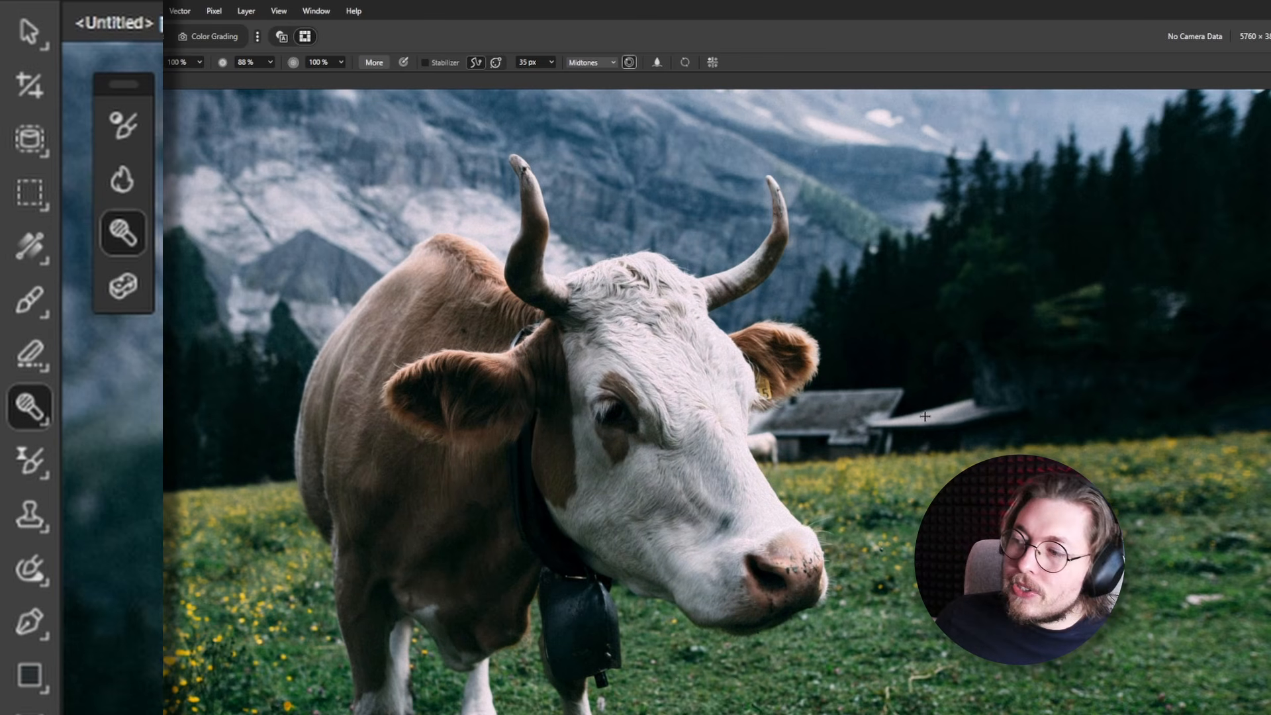
key(ctrl+z)
key(ctrl+z)
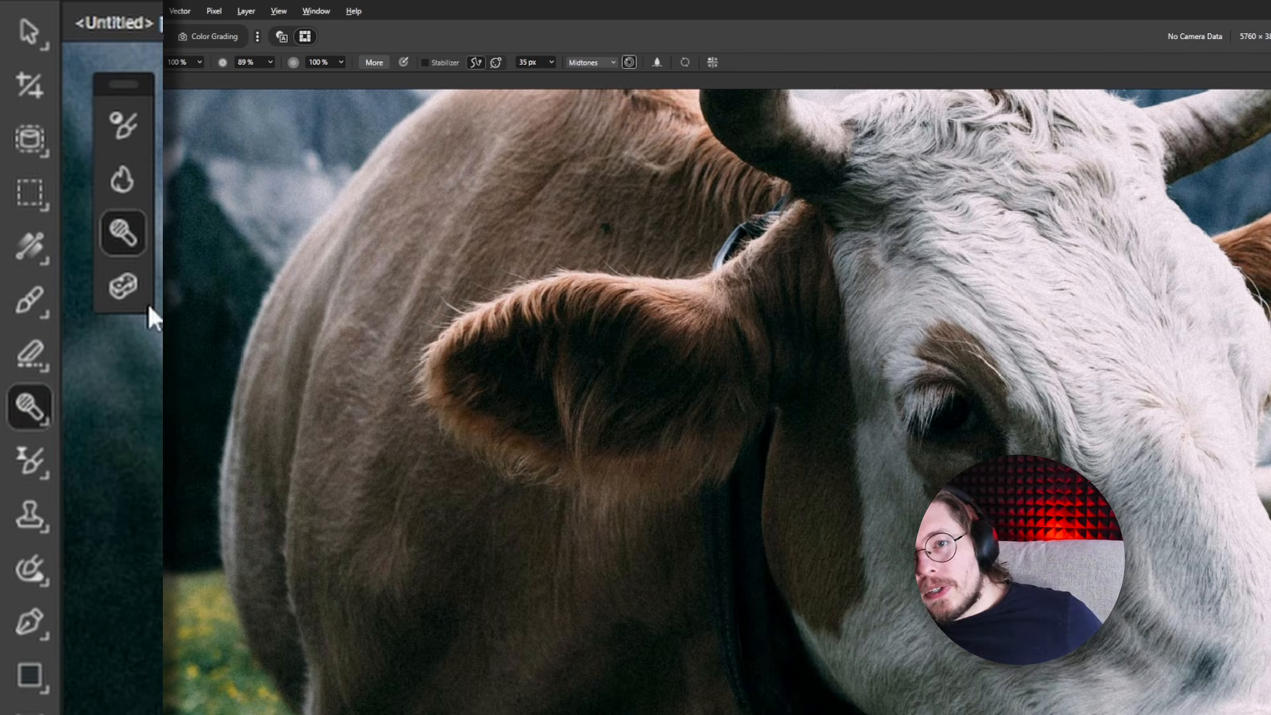
Try the Sponge Brush Tool and its other mode on the cow's ear and back, and return to the Adjustment Brush Tool.
click(114, 296)
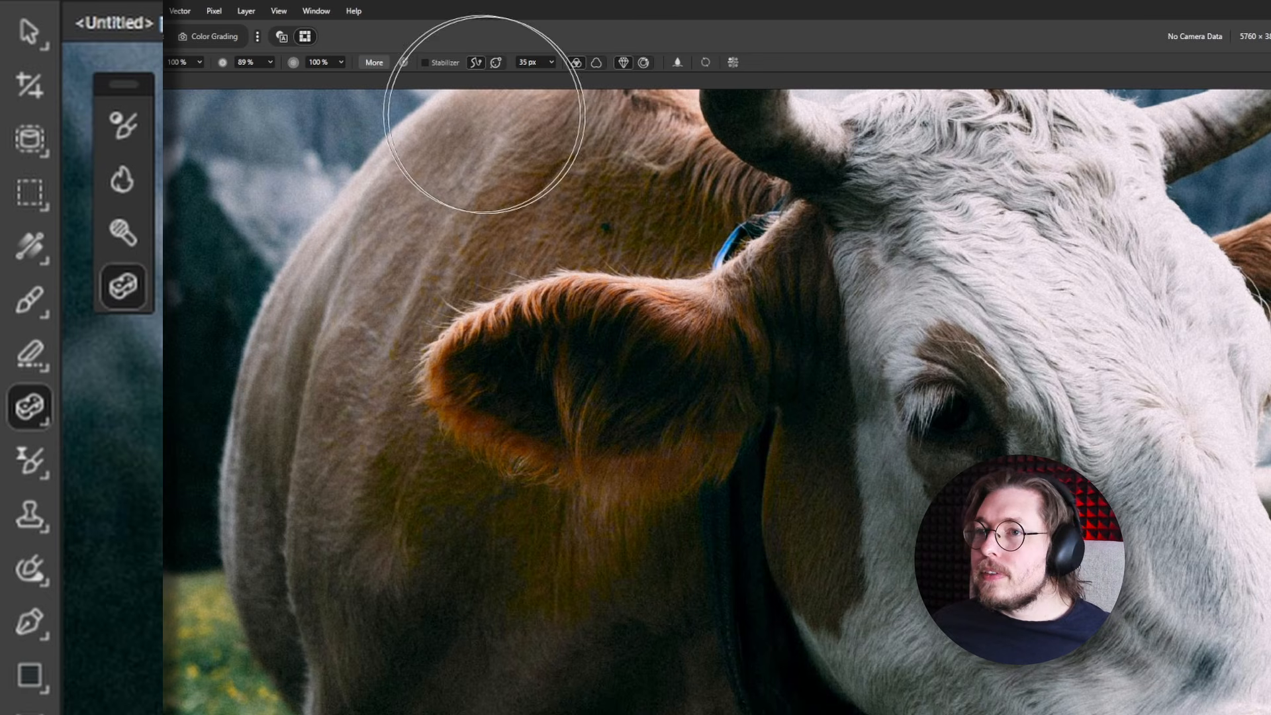
click(597, 62)
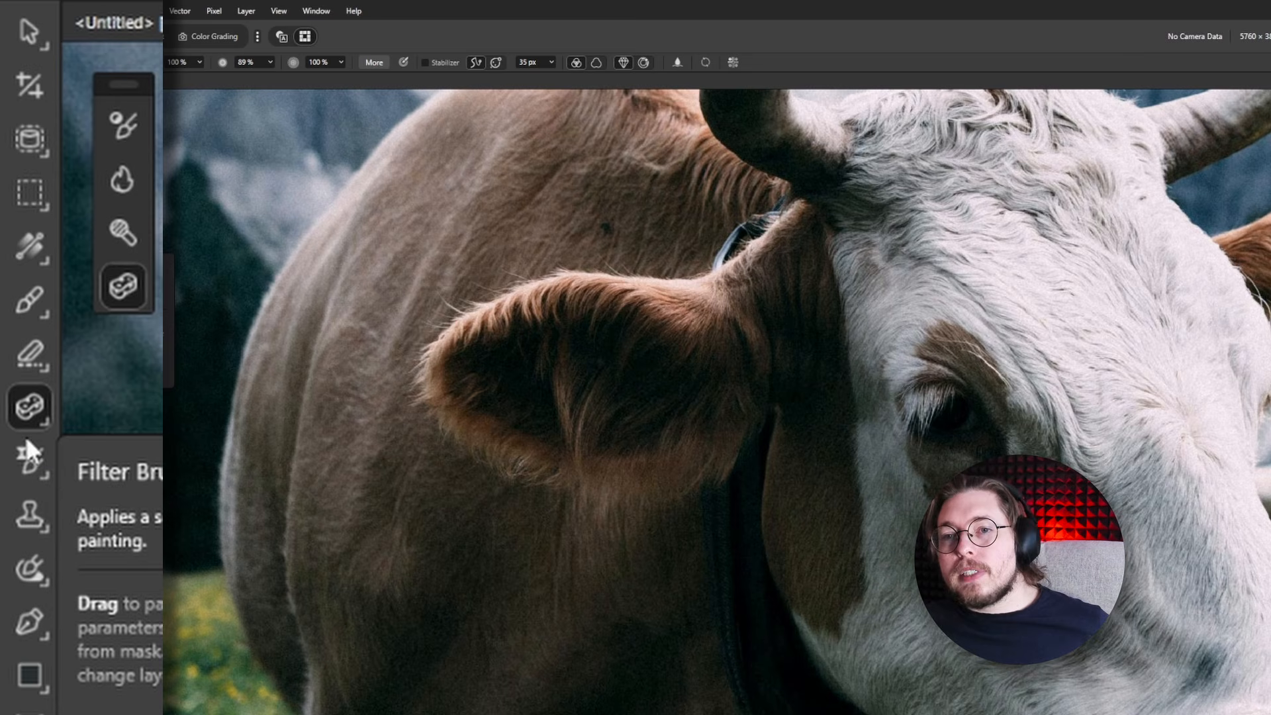
click(20, 400)
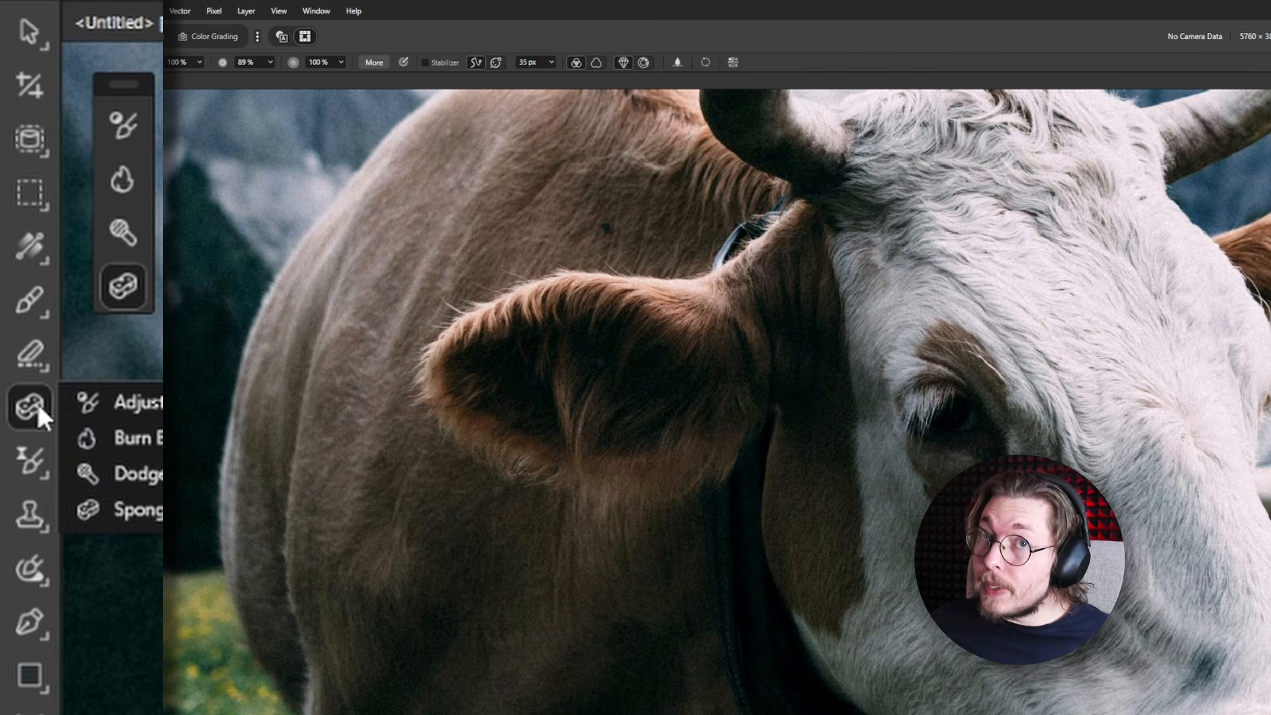
click(106, 402)
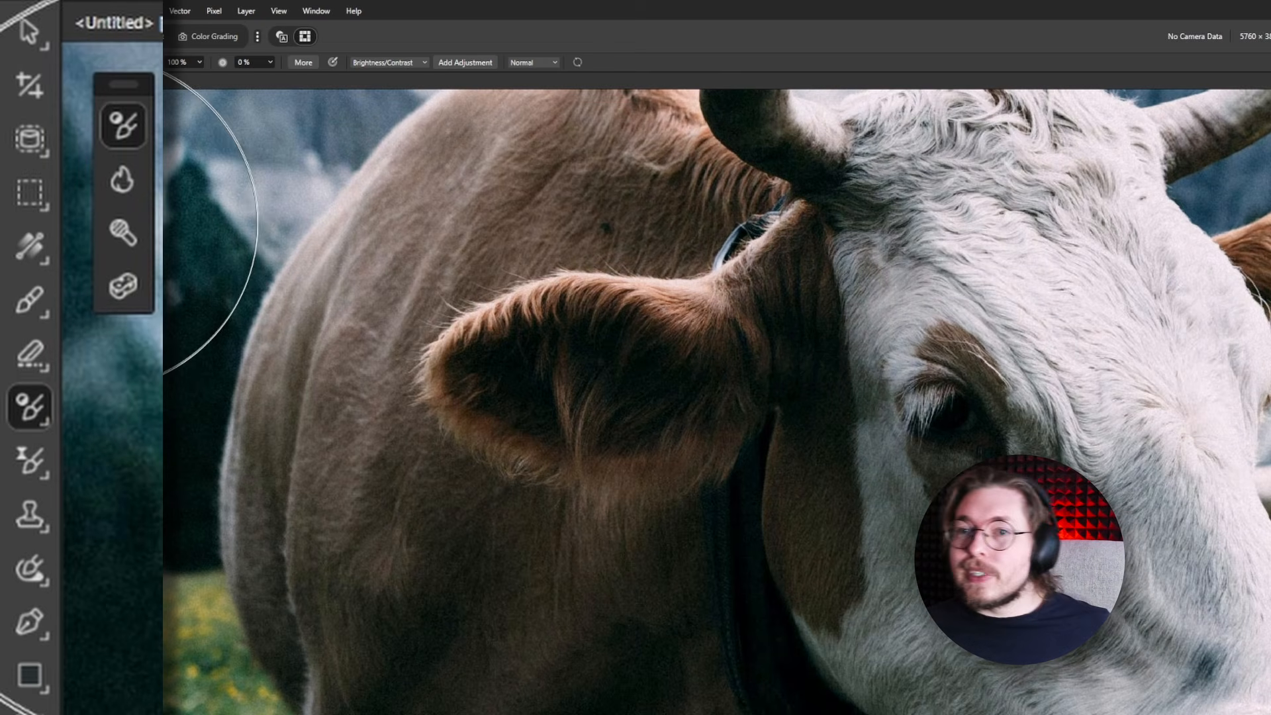
Paint a Gaussian Blur filter over the cow's face and ear with the Filter Brush Tool, and adjust its Radius.
click(30, 461)
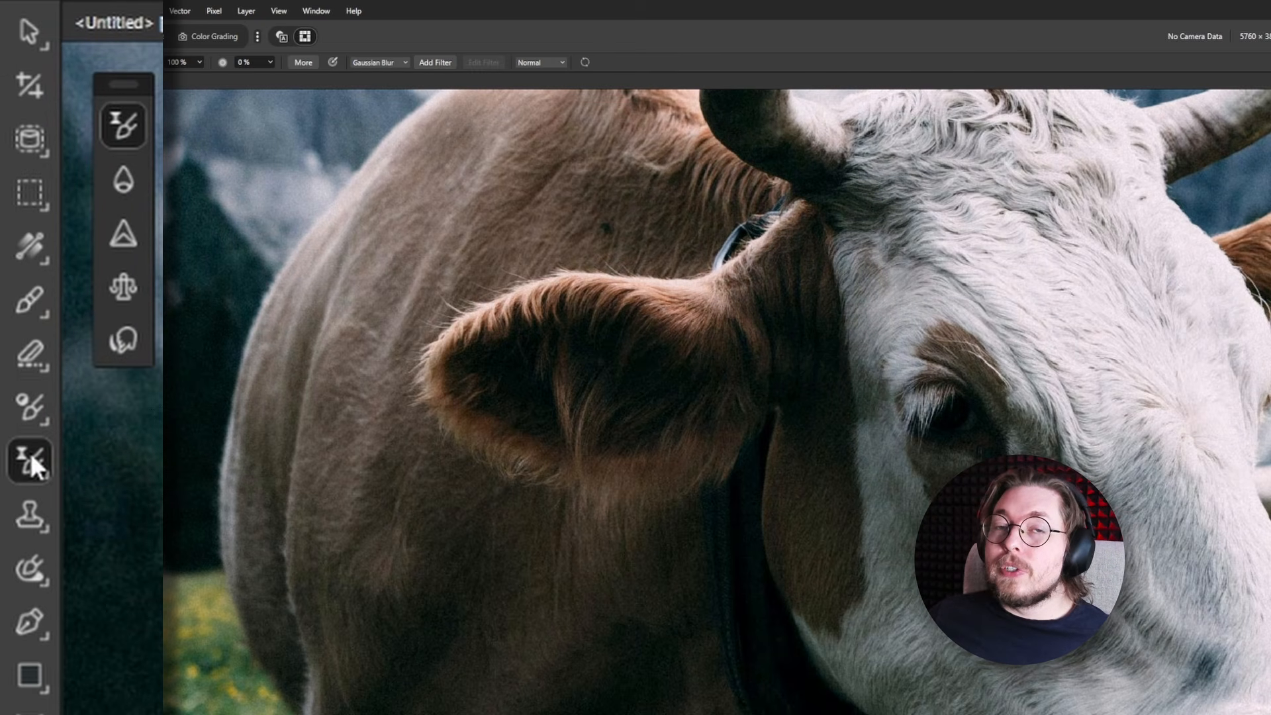
click(400, 64)
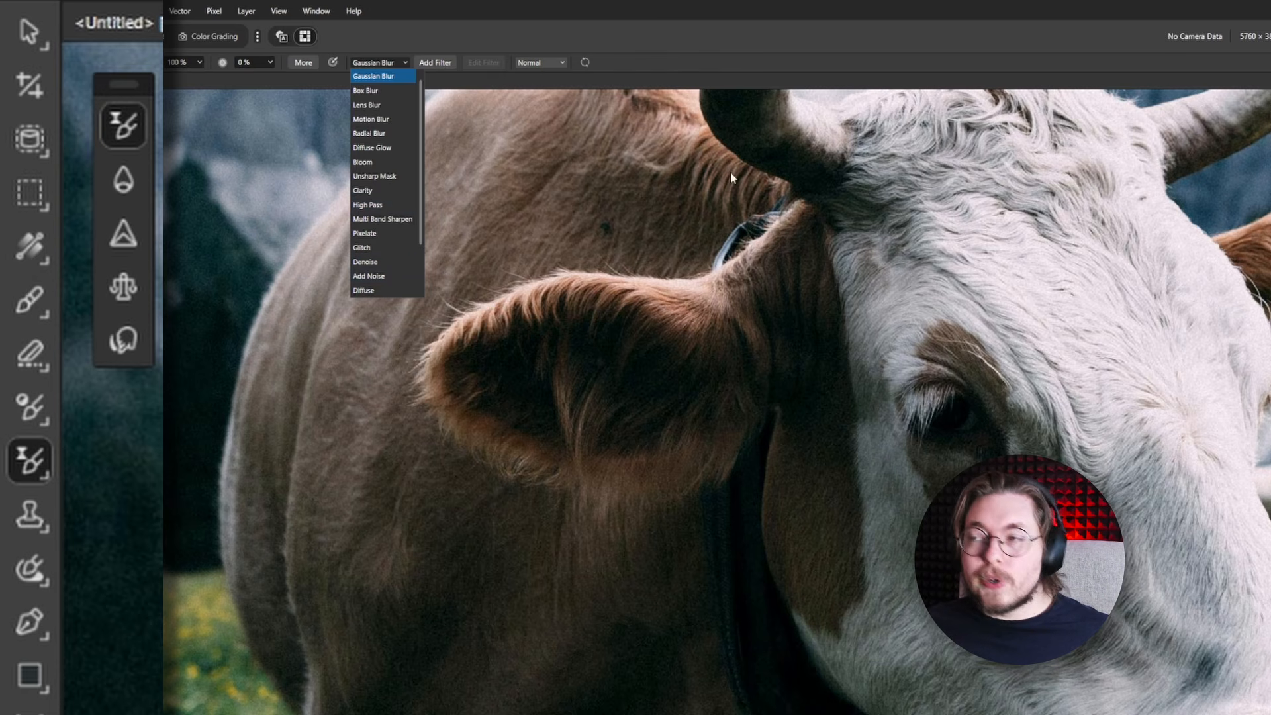
click(726, 27)
mouse_move(1085, 258)
mouse_down()
mouse_move(1125, 318)
mouse_move(868, 298)
mouse_move(845, 275)
mouse_up()
scroll(845, 274, down, 2)
scroll(845, 275, down, 1)
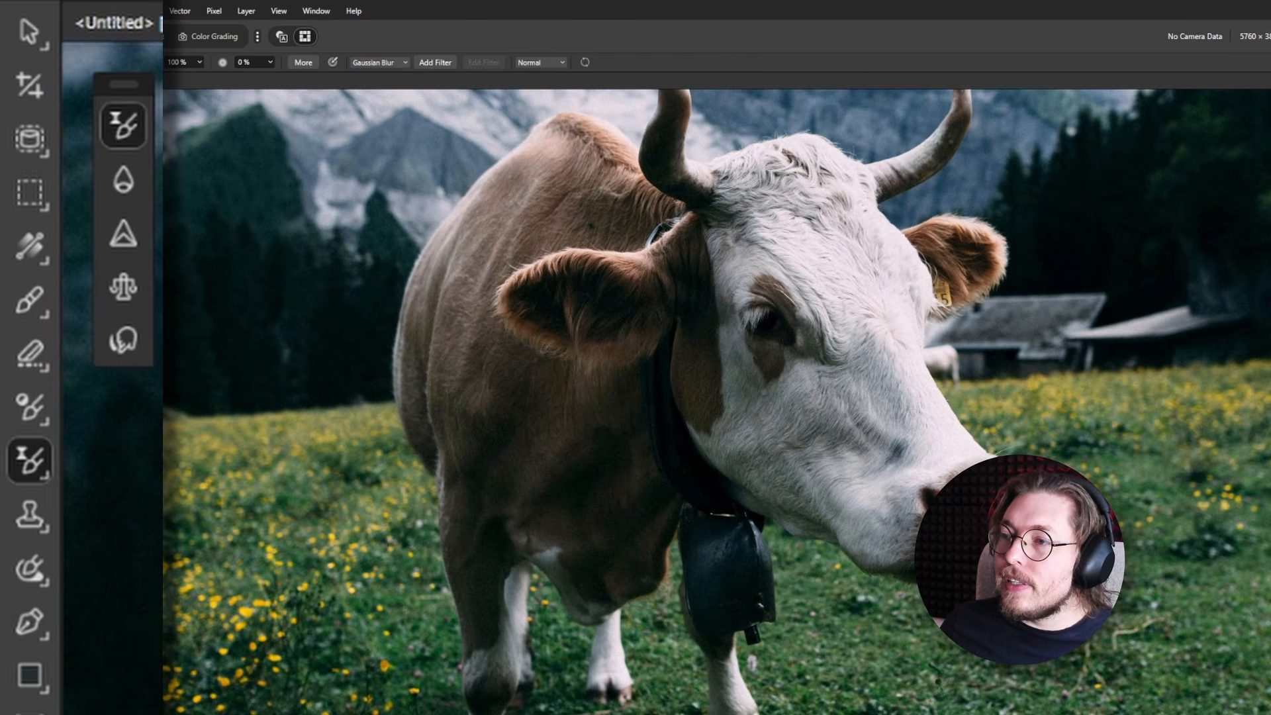
mouse_move(773, 222)
mouse_down()
mouse_move(930, 469)
mouse_move(882, 501)
mouse_move(807, 460)
mouse_move(746, 402)
mouse_move(718, 294)
mouse_move(754, 224)
mouse_move(855, 183)
mouse_move(740, 179)
mouse_move(652, 285)
mouse_move(570, 312)
mouse_up()
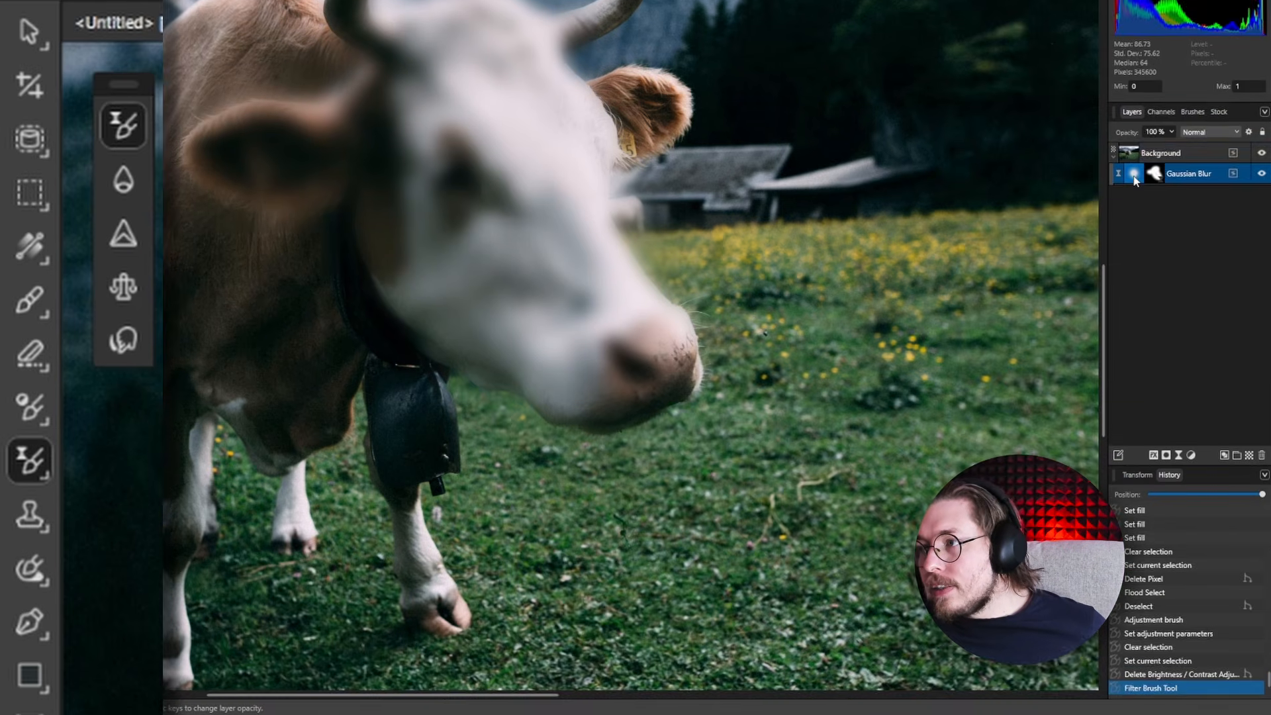
click(1134, 175)
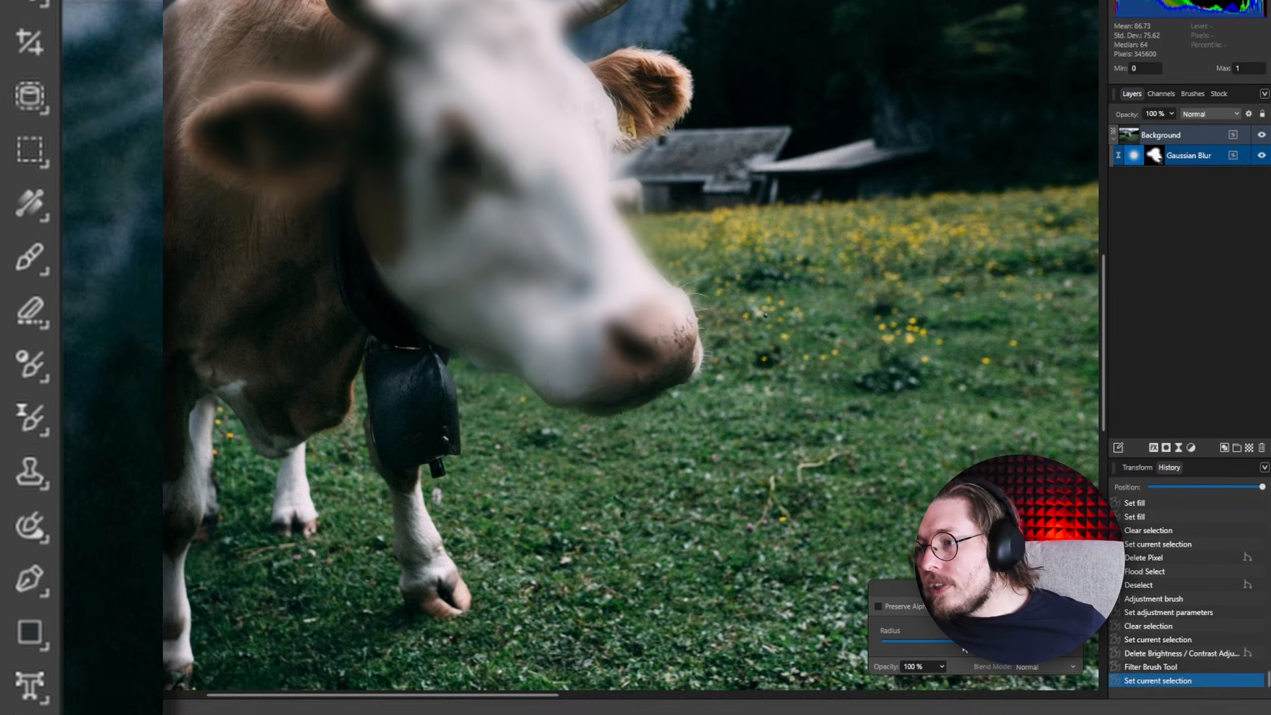
drag(960, 641, 929, 644)
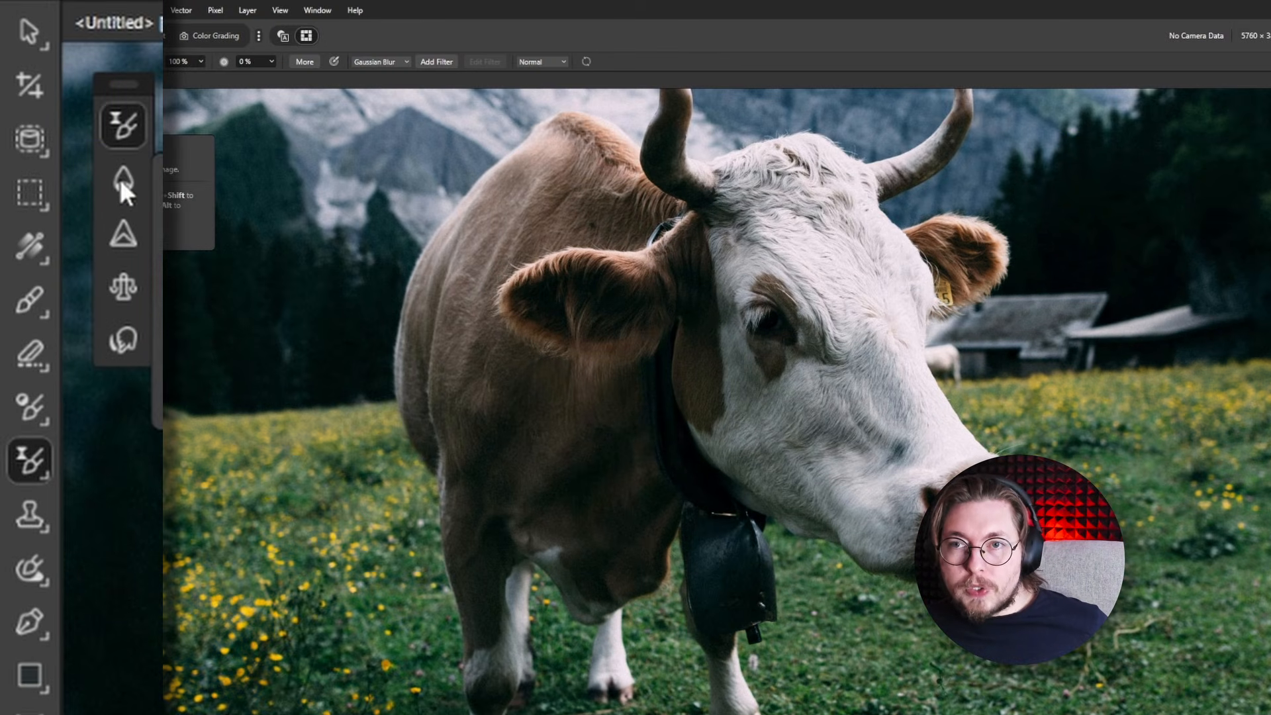
Try the Blur Brush Tool with strokes across the cow's ear and face.
click(122, 186)
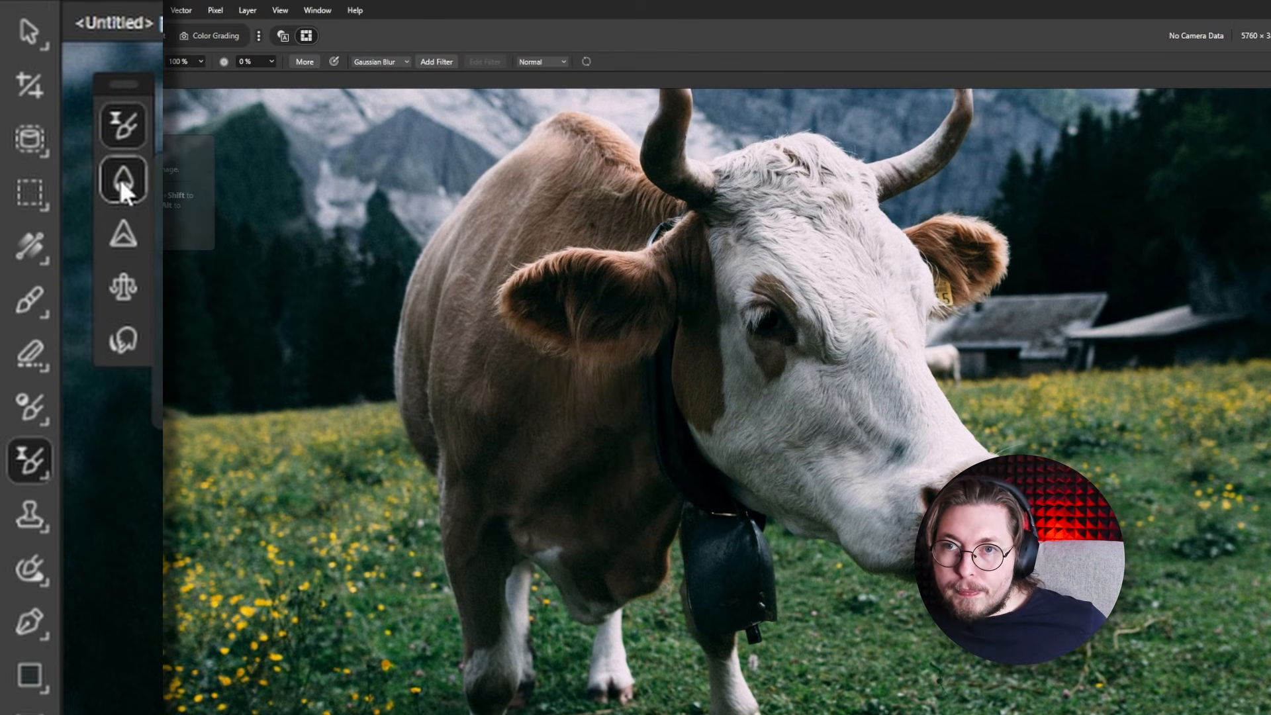
drag(657, 316, 825, 316)
mouse_move(604, 249)
mouse_down()
mouse_move(630, 264)
mouse_move(891, 262)
mouse_up()
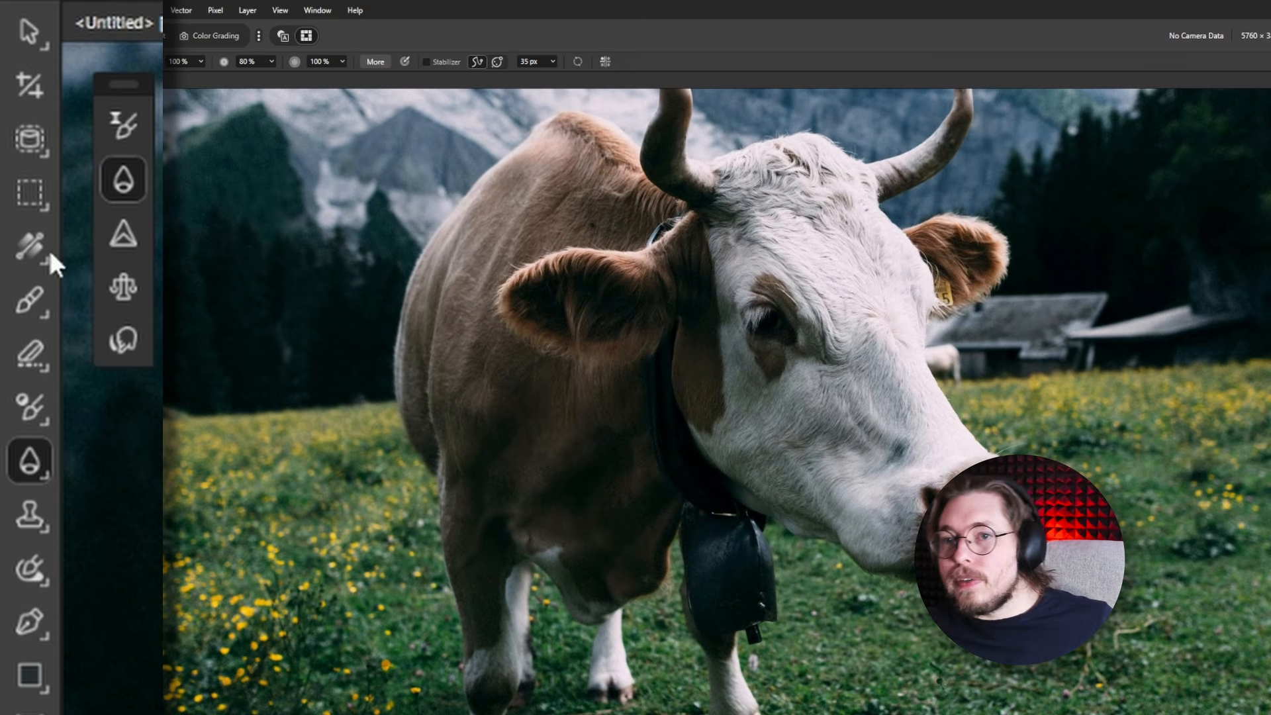
Sharpen the fur around the cow's eye with the Sharpen Brush Tool in Clarity mode.
click(116, 236)
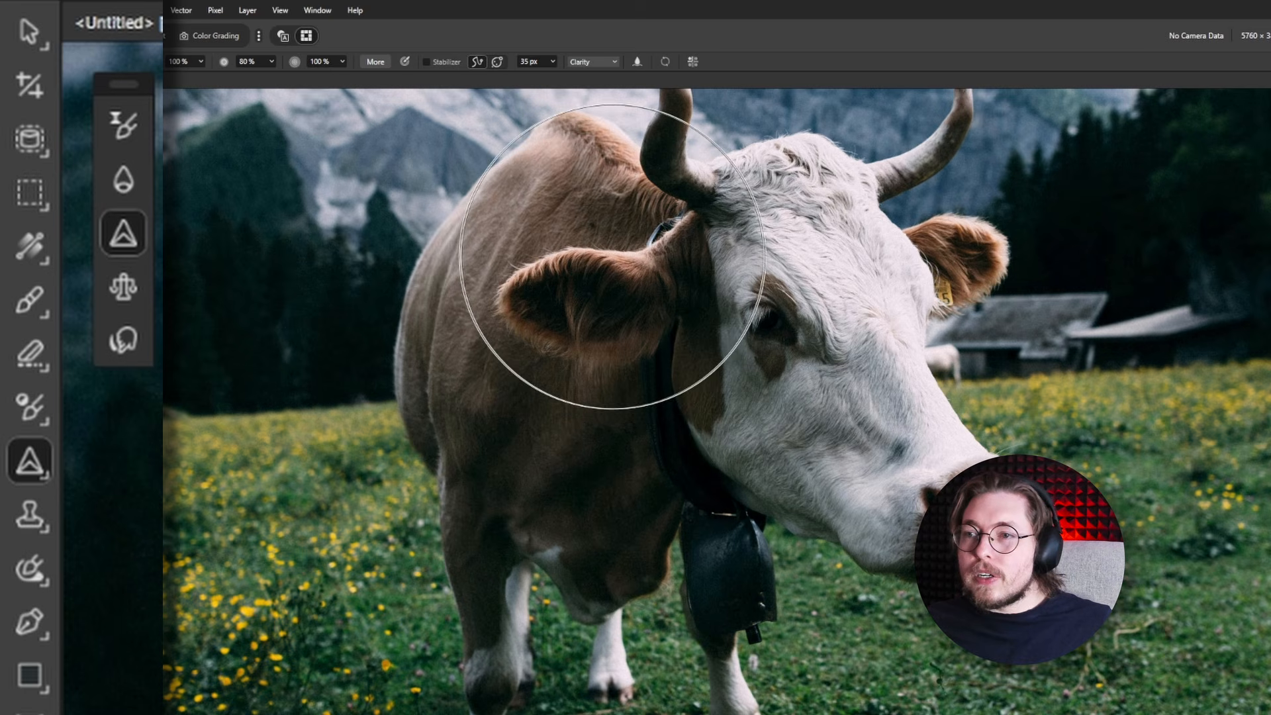
scroll(910, 328, up, 5)
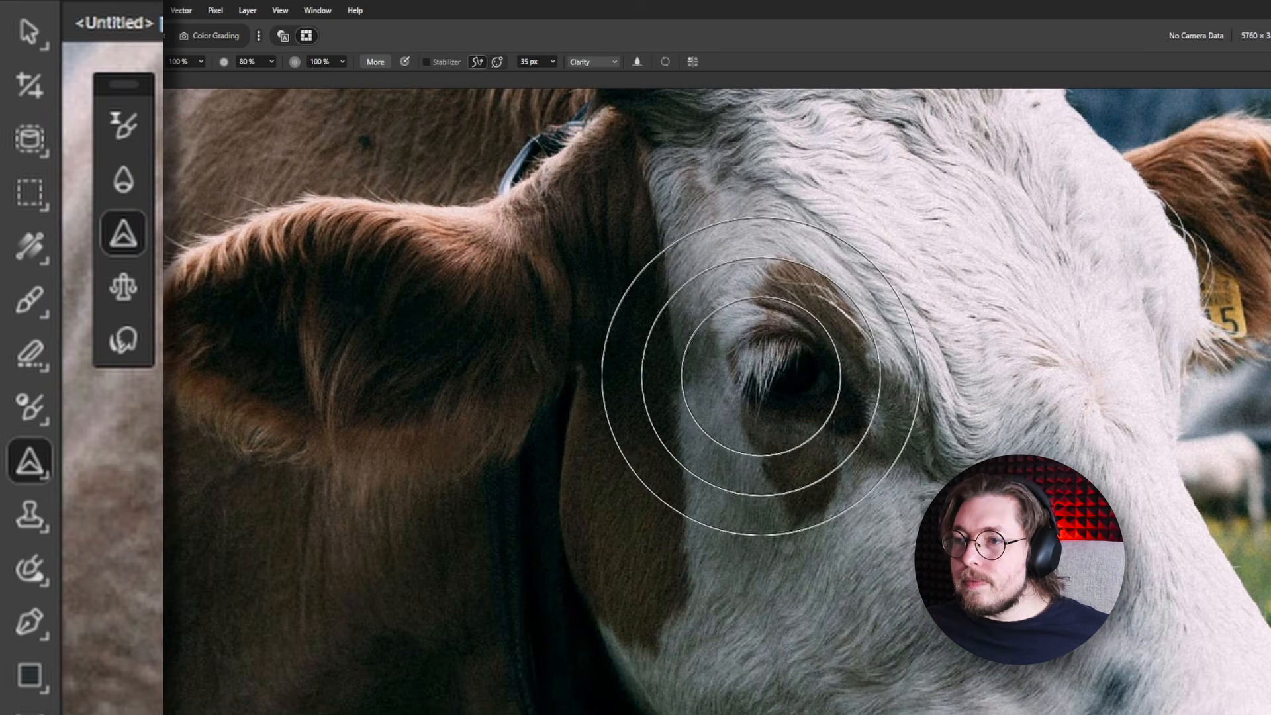
mouse_move(724, 347)
mouse_down()
mouse_move(724, 292)
mouse_move(724, 352)
mouse_up()
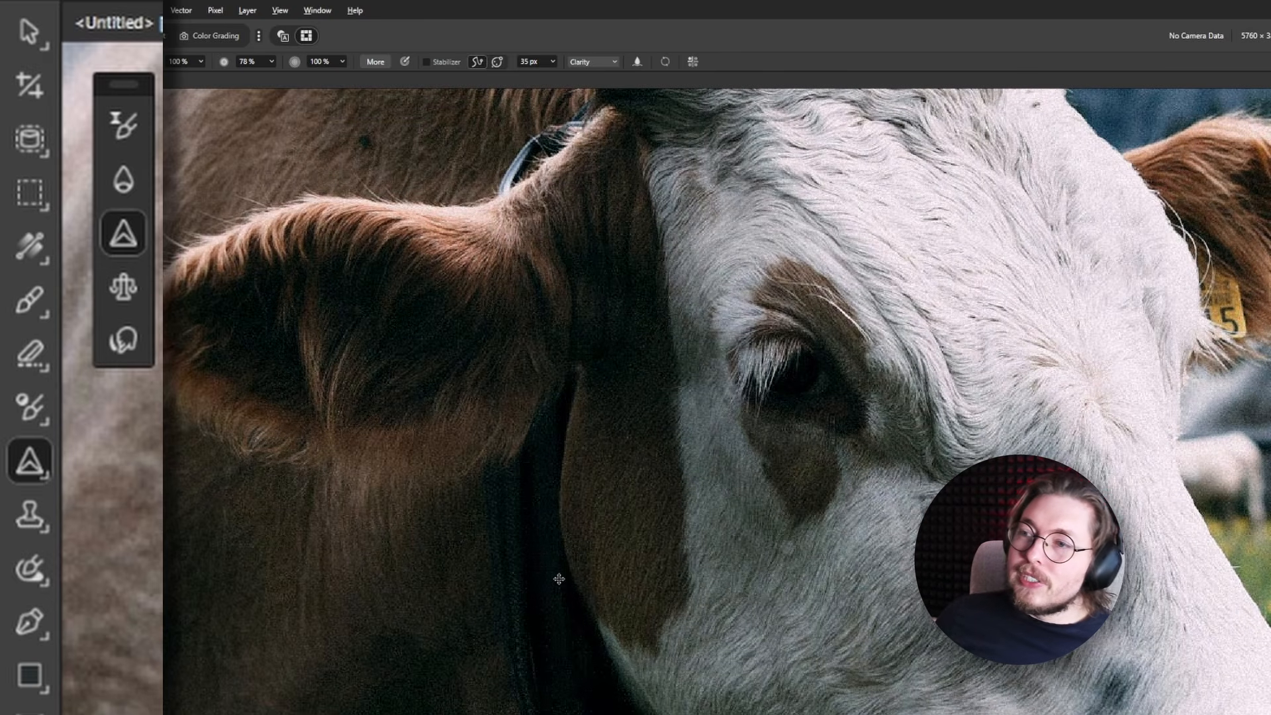
scroll(527, 394, down, 5)
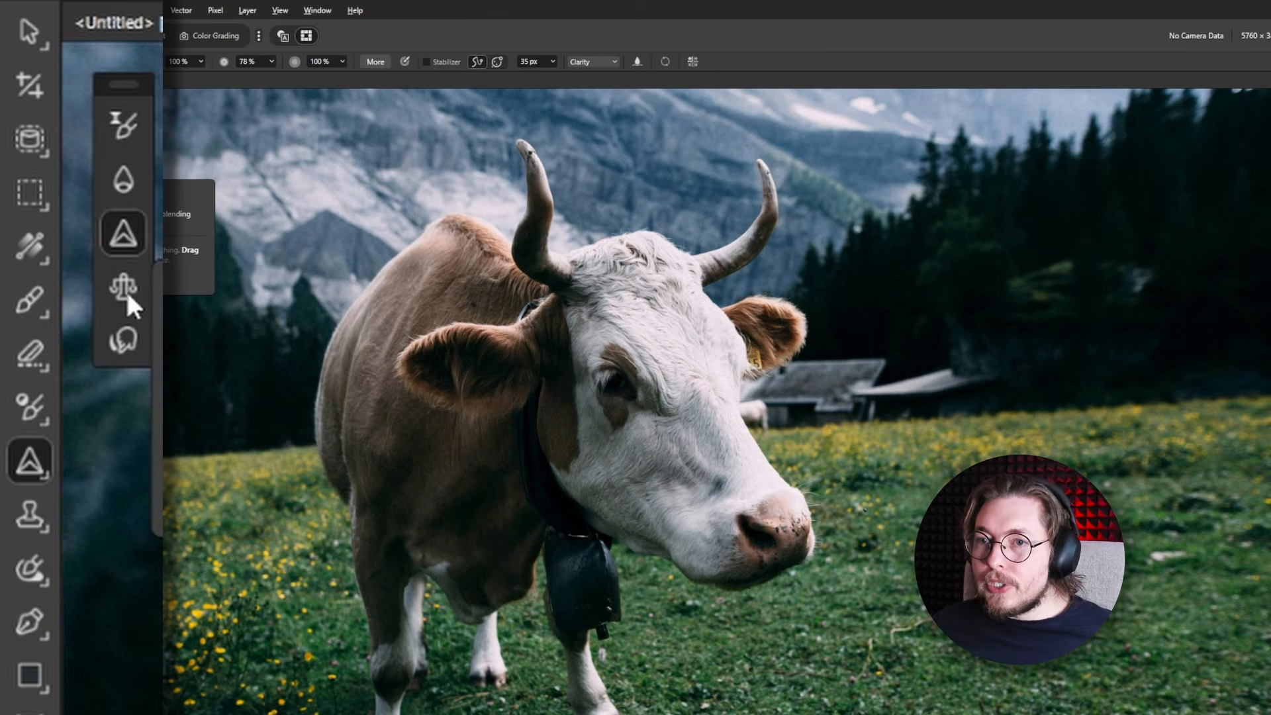
Smooth the grain on the distant mountain peaks behind the cow with the Median Brush Tool.
click(124, 287)
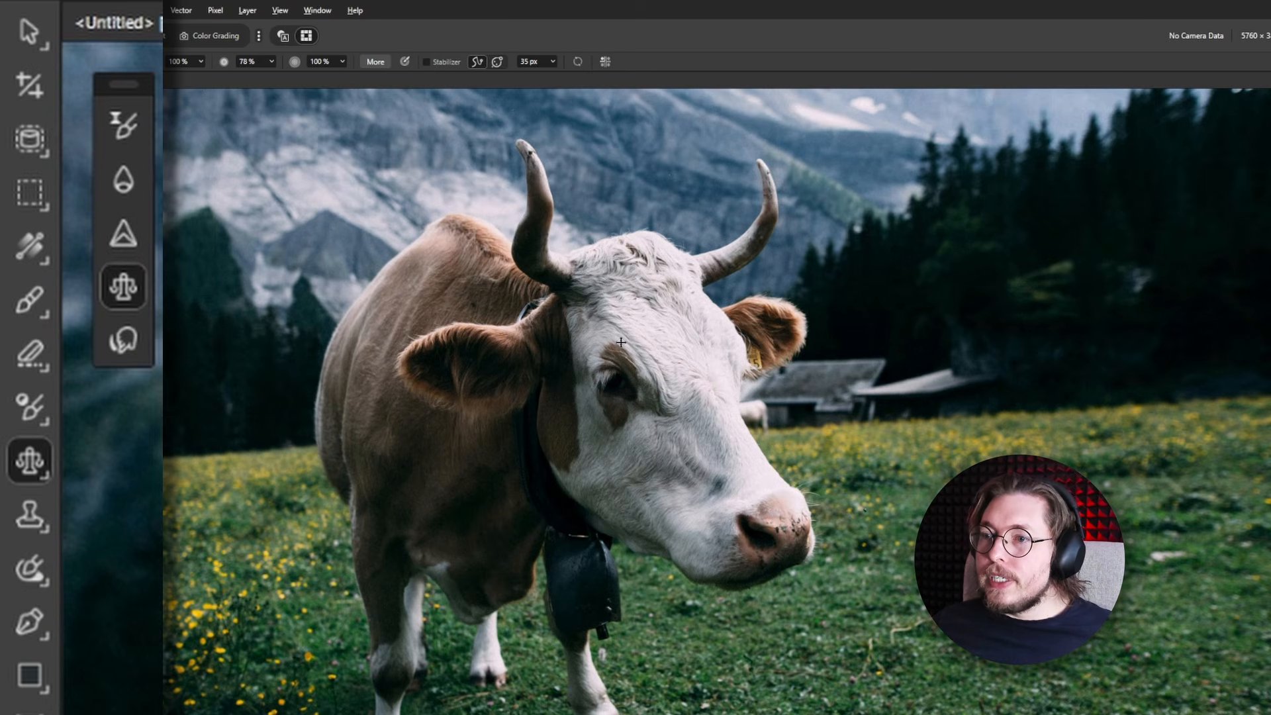
scroll(653, 347, up, 5)
mouse_move(830, 308)
mouse_down()
mouse_move(980, 307)
mouse_move(980, 273)
mouse_move(939, 272)
mouse_move(881, 297)
mouse_move(882, 331)
mouse_move(817, 334)
mouse_up()
mouse_move(1007, 298)
mouse_down()
mouse_move(632, 620)
mouse_move(589, 698)
mouse_up()
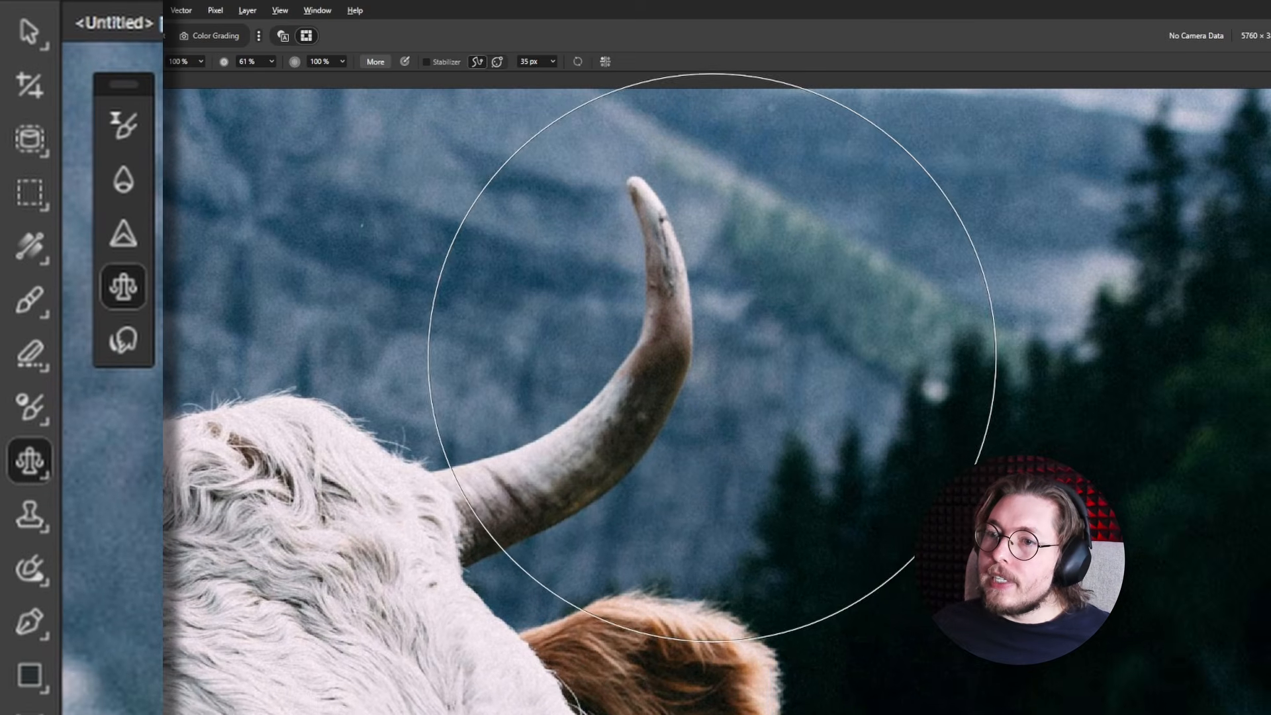
drag(656, 311, 874, 512)
scroll(742, 402, up, 2)
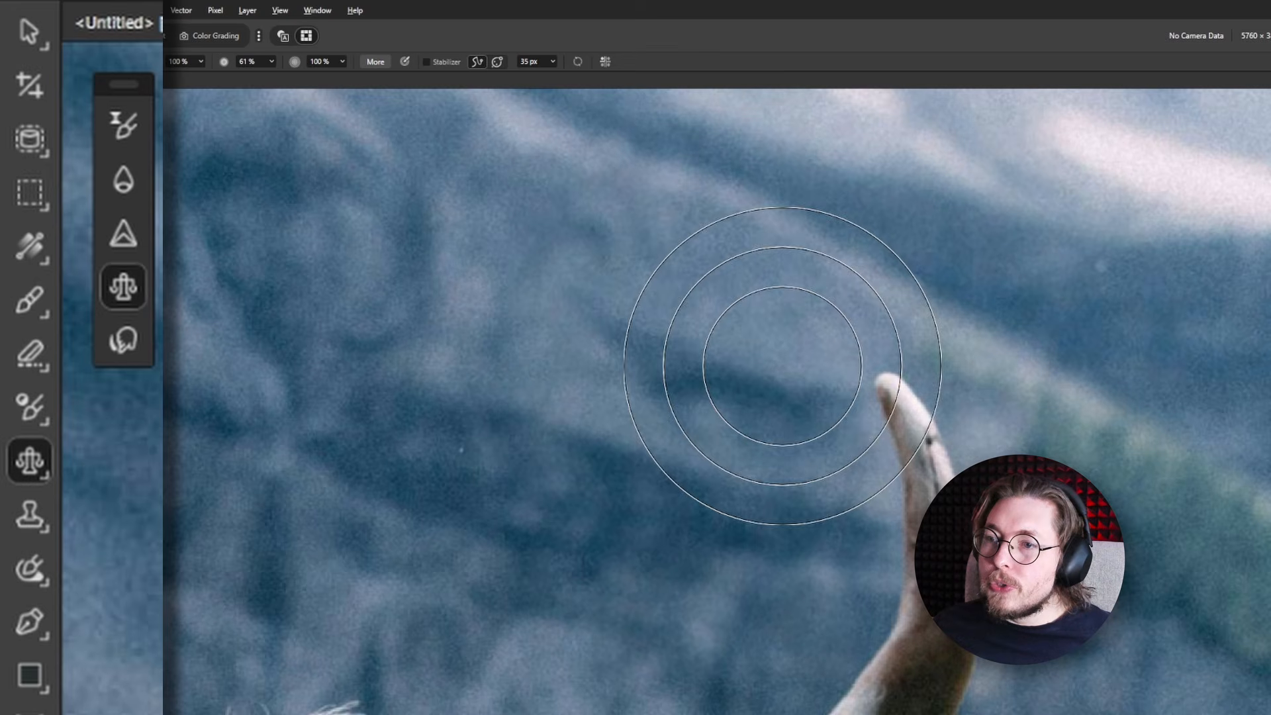
drag(804, 379, 932, 383)
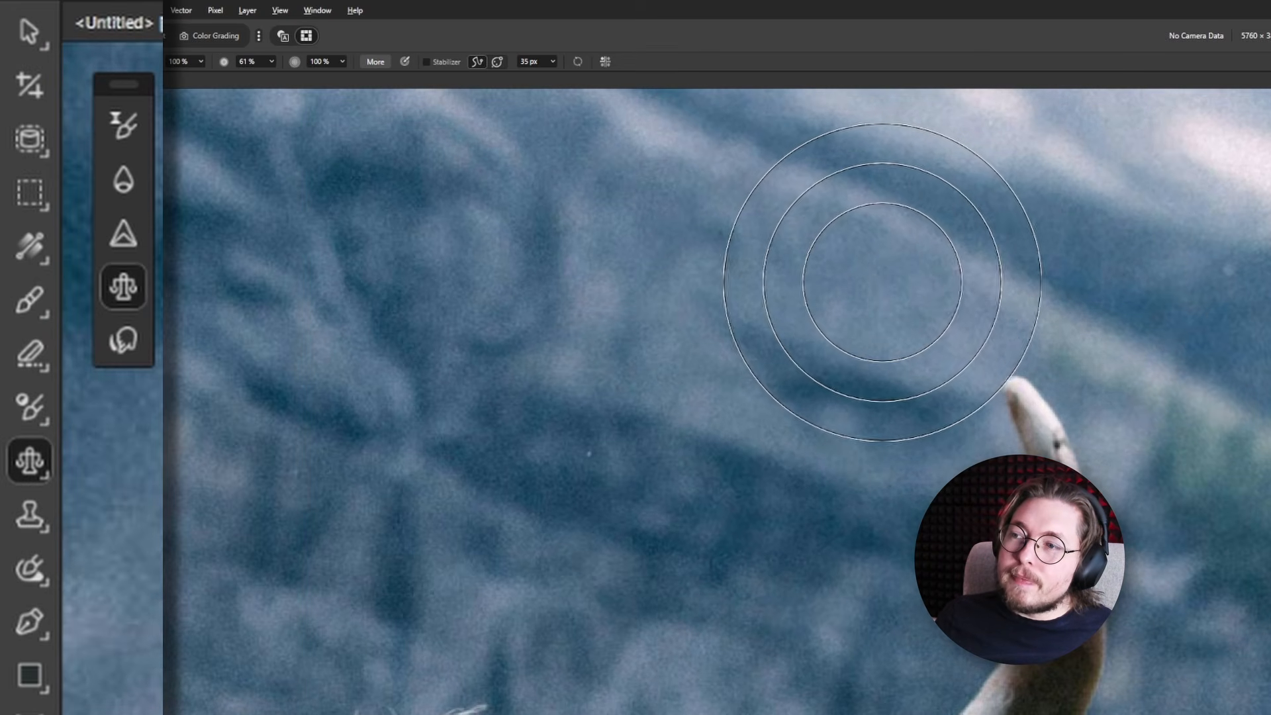
drag(851, 269, 491, 586)
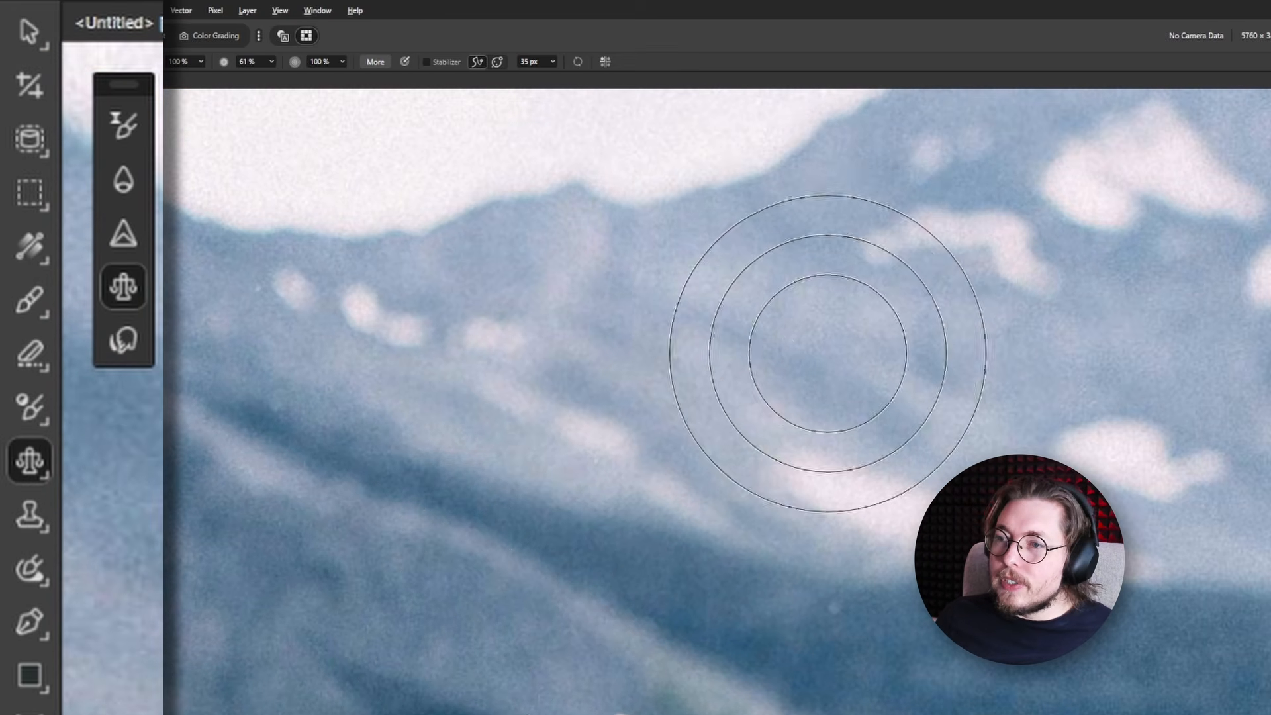
mouse_move(860, 314)
mouse_down()
mouse_move(1032, 314)
mouse_move(1023, 278)
mouse_move(880, 357)
mouse_up()
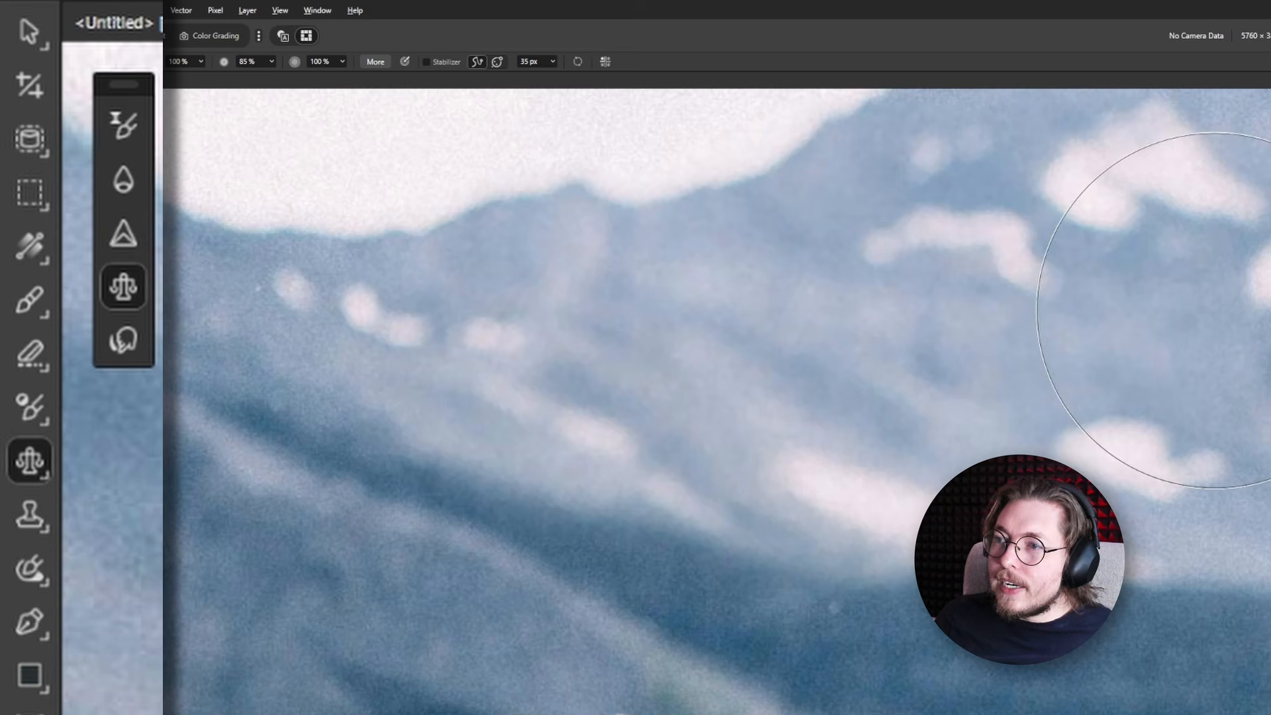
mouse_move(1136, 317)
mouse_down()
mouse_move(712, 450)
mouse_move(692, 500)
mouse_up()
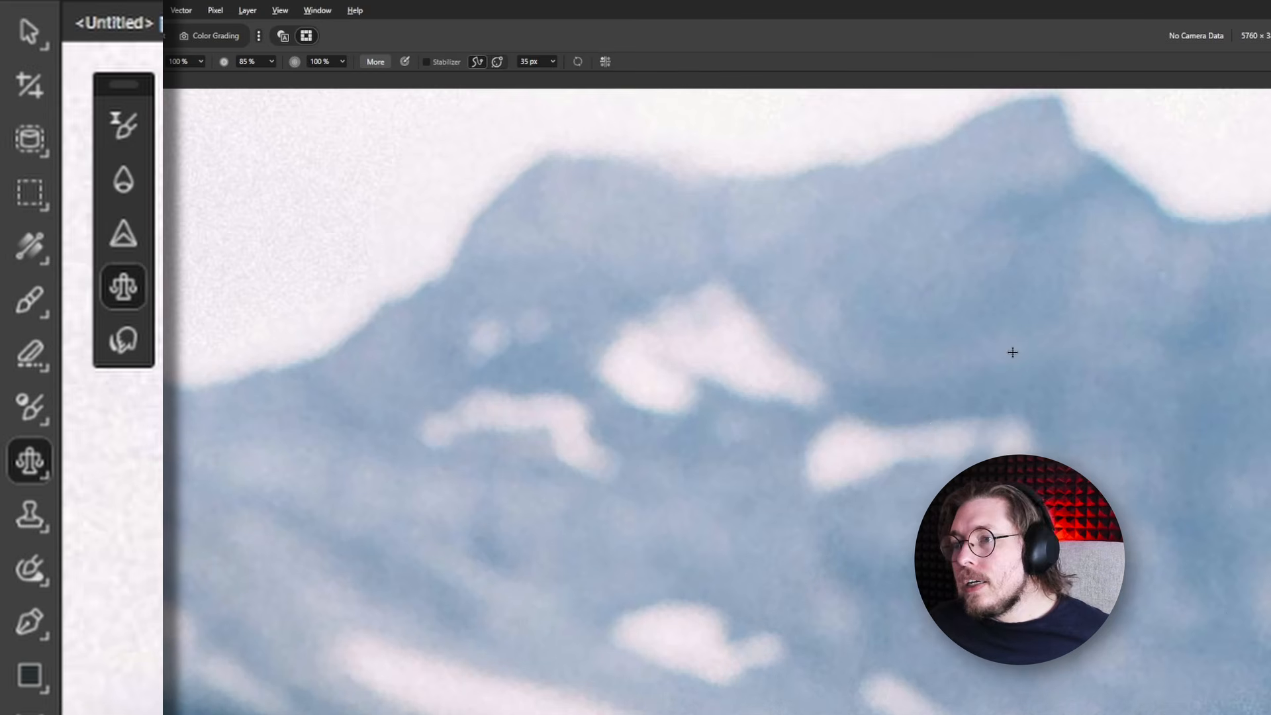
scroll(1013, 352, down, 10)
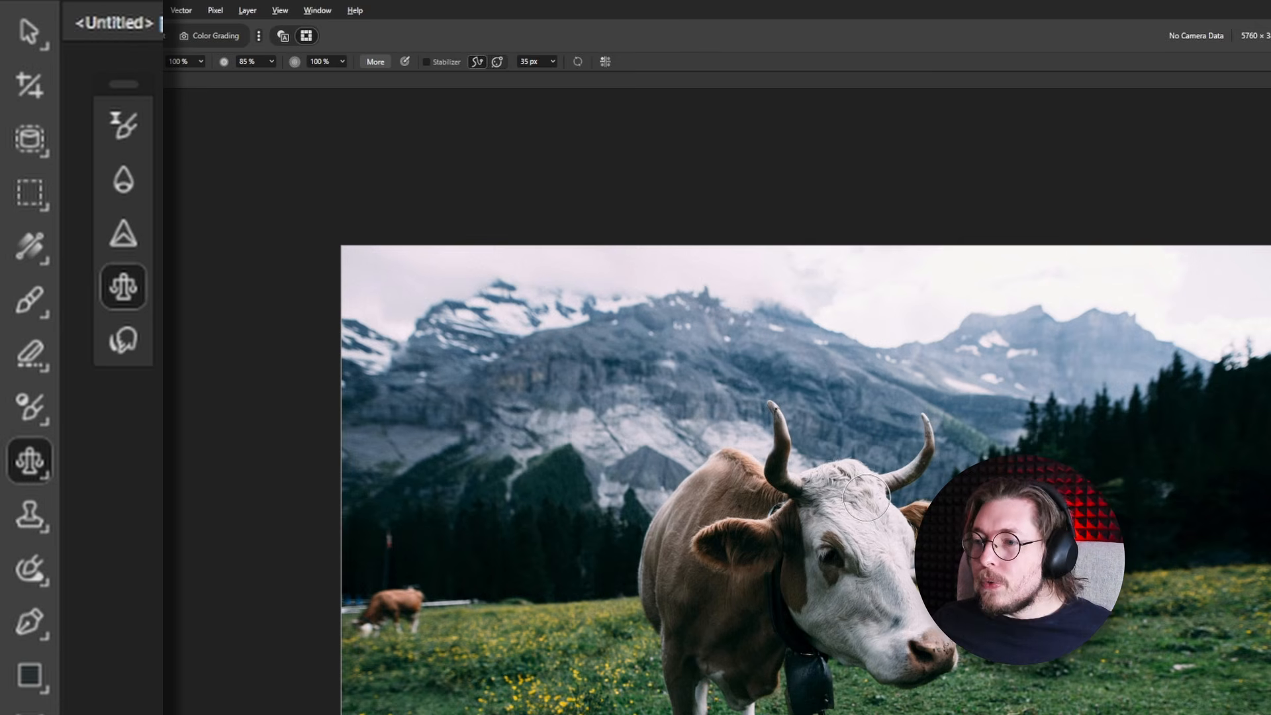
Smudge the cow's horn base, ear and face with the Smudge Brush Tool, and undo the strokes.
click(119, 341)
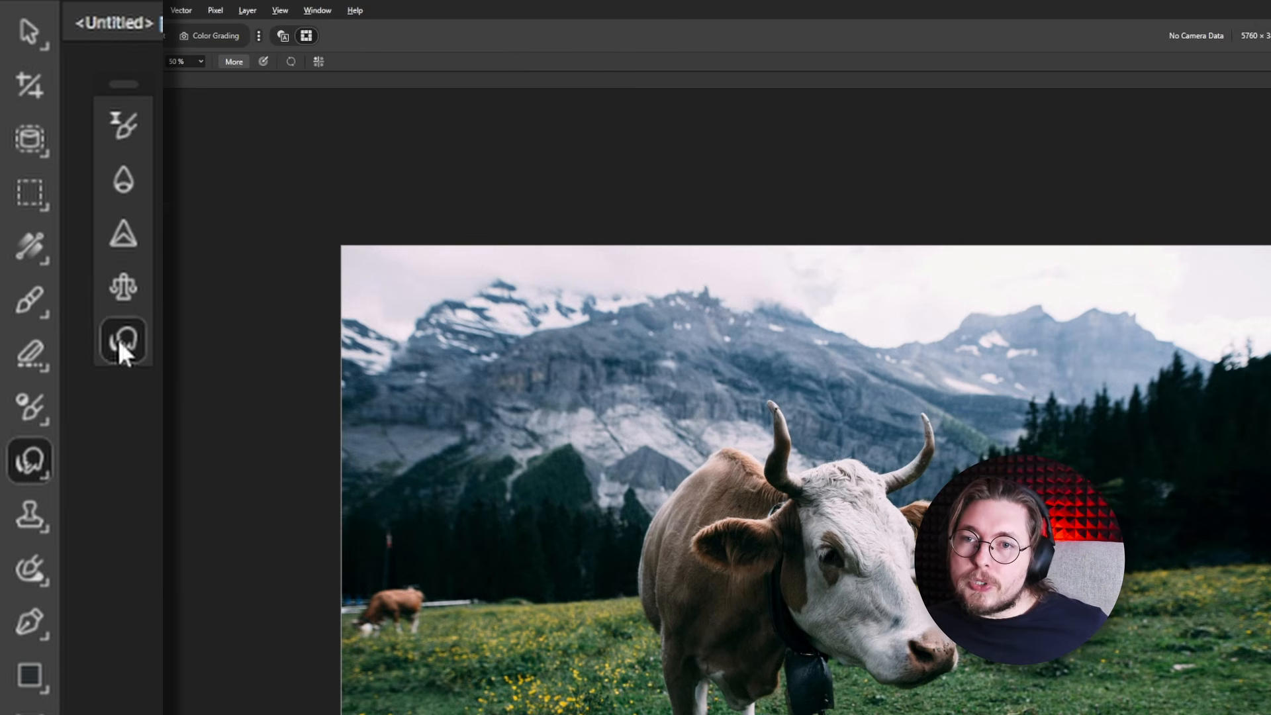
scroll(773, 456, up, 4)
drag(891, 452, 758, 270)
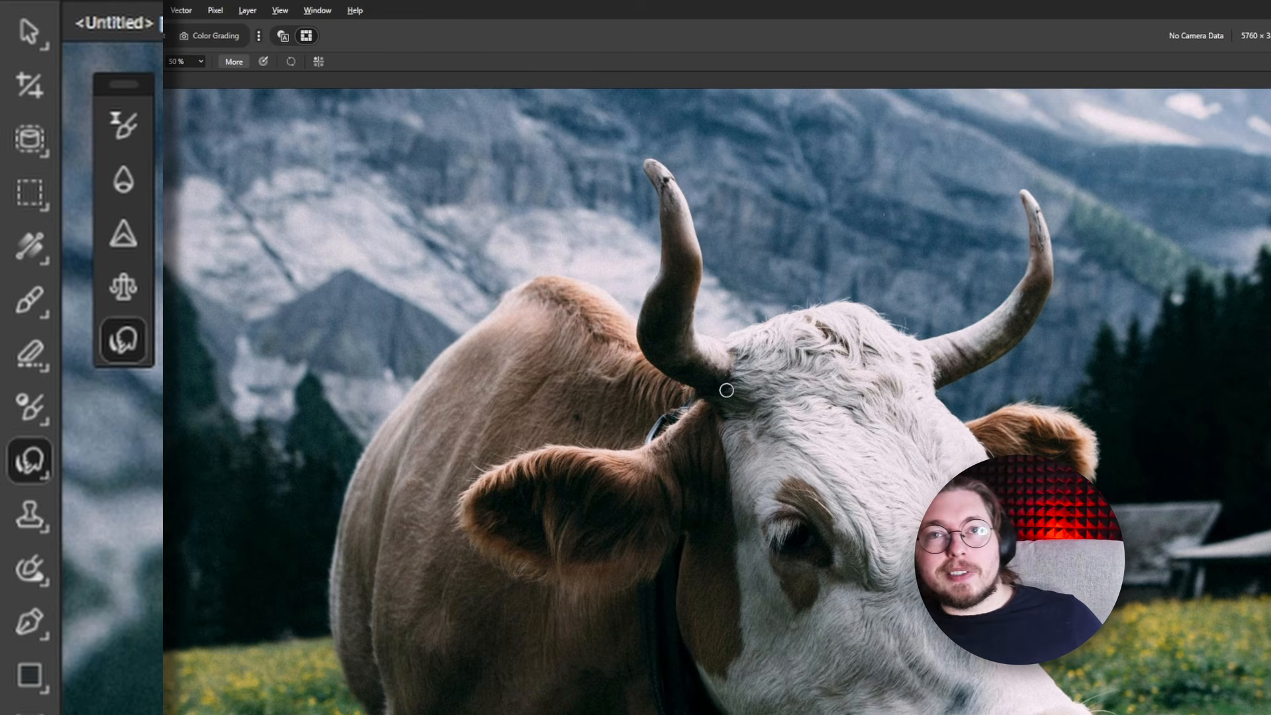
mouse_move(722, 394)
mouse_down()
mouse_move(801, 394)
mouse_move(786, 394)
mouse_up()
mouse_move(666, 308)
mouse_down()
mouse_move(631, 448)
mouse_move(581, 496)
mouse_move(516, 532)
mouse_move(402, 482)
mouse_move(473, 368)
mouse_move(633, 458)
mouse_move(697, 566)
mouse_up()
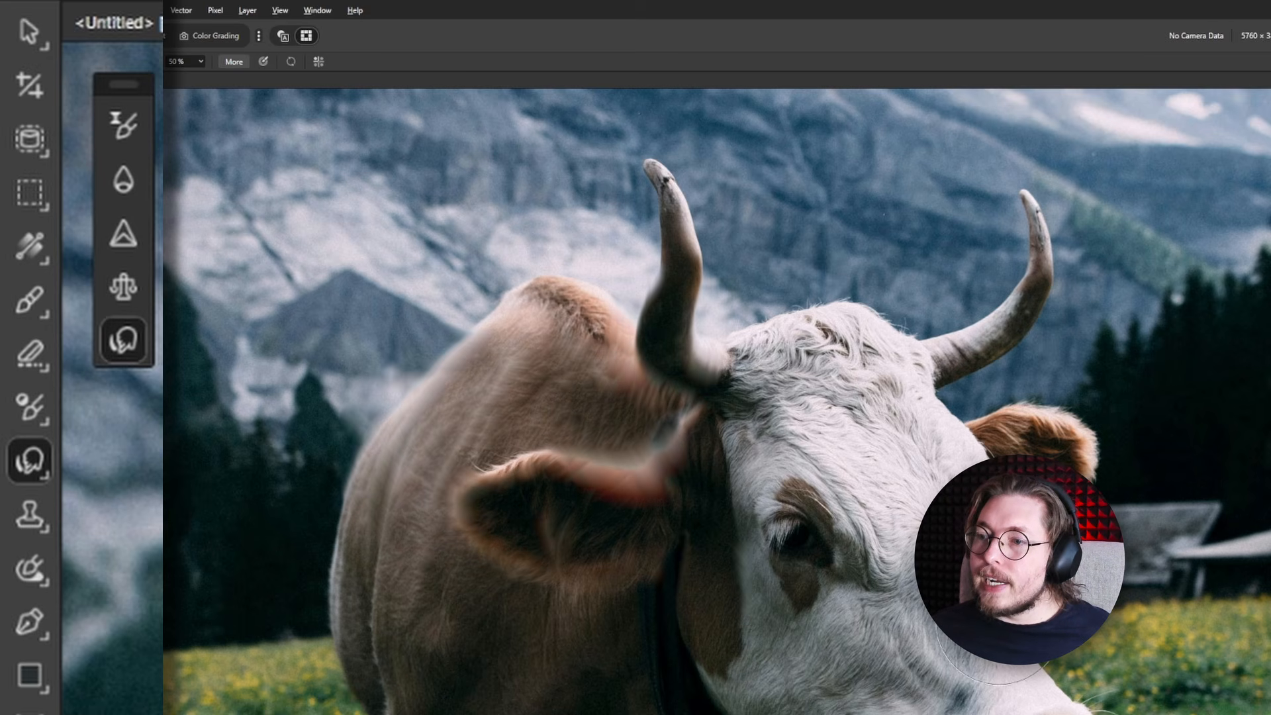
mouse_move(993, 621)
mouse_down()
mouse_move(1018, 449)
mouse_move(904, 354)
mouse_move(816, 389)
mouse_move(706, 488)
mouse_up()
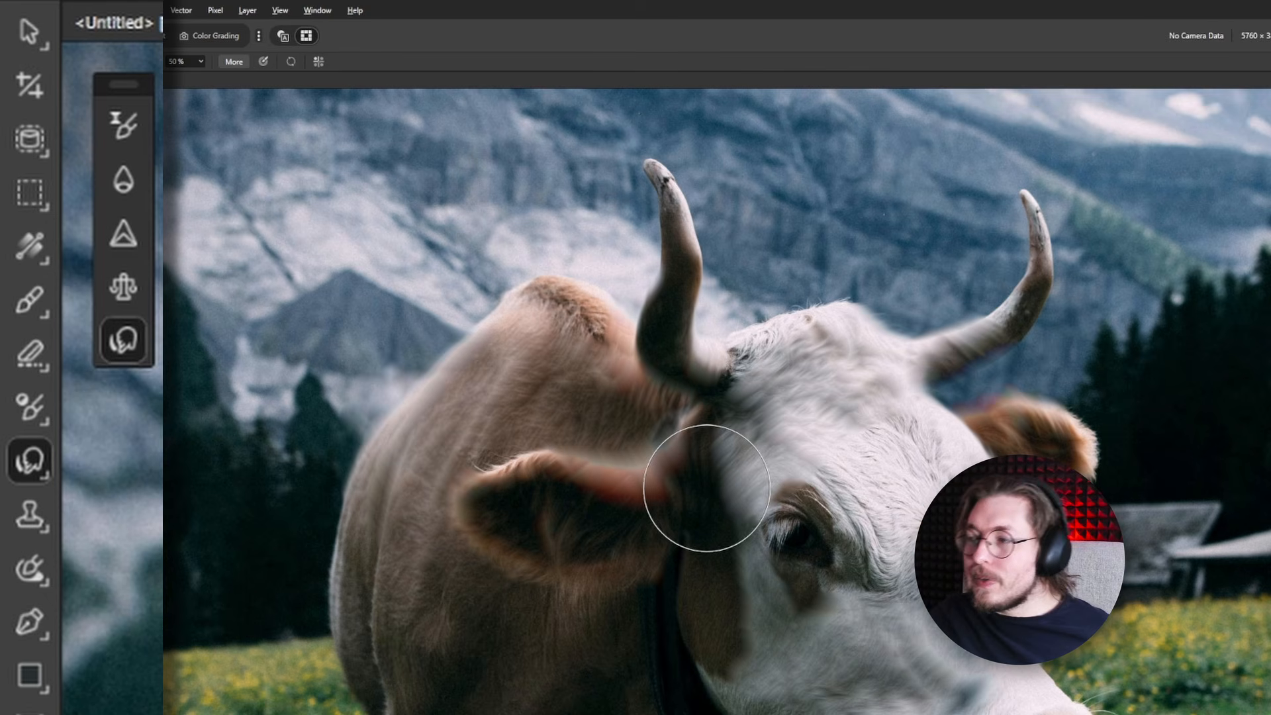
key(ctrl+z)
Try cloning the cow's back, ear and head over the mountain background with the Clone Brush Tool at 100% hardness, and undo the strokes.
click(25, 515)
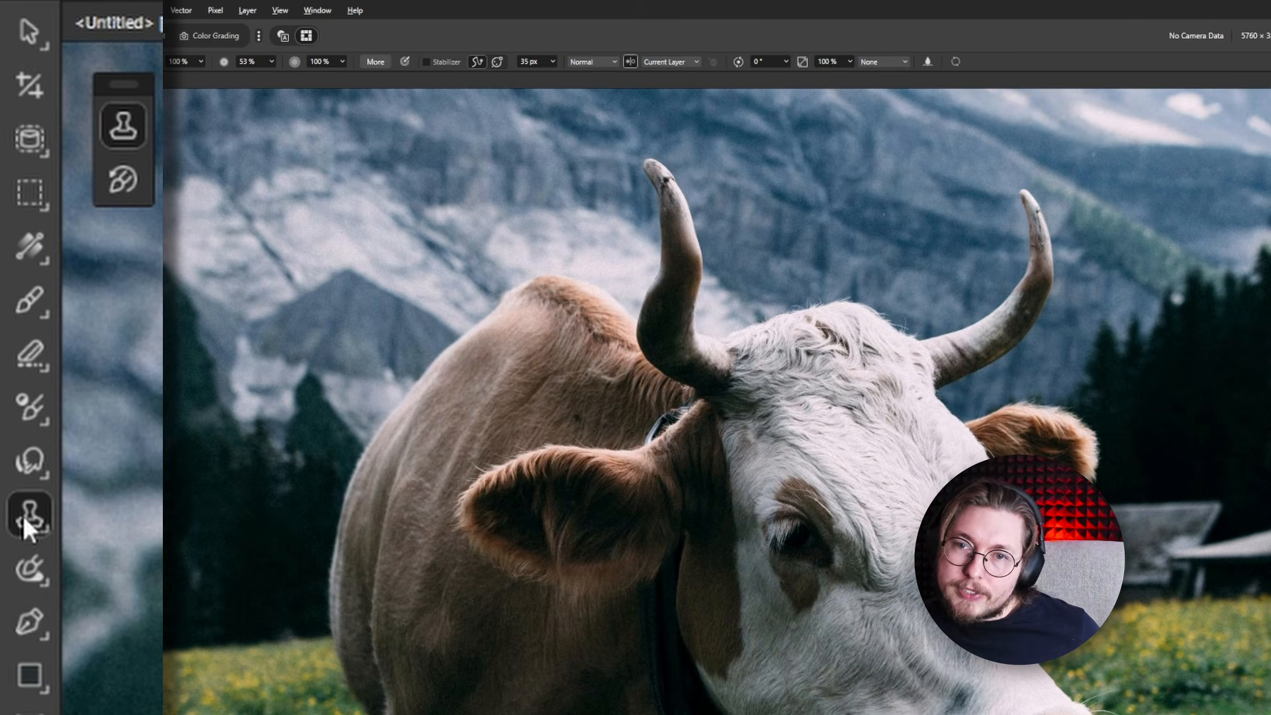
scroll(818, 383, down, 3)
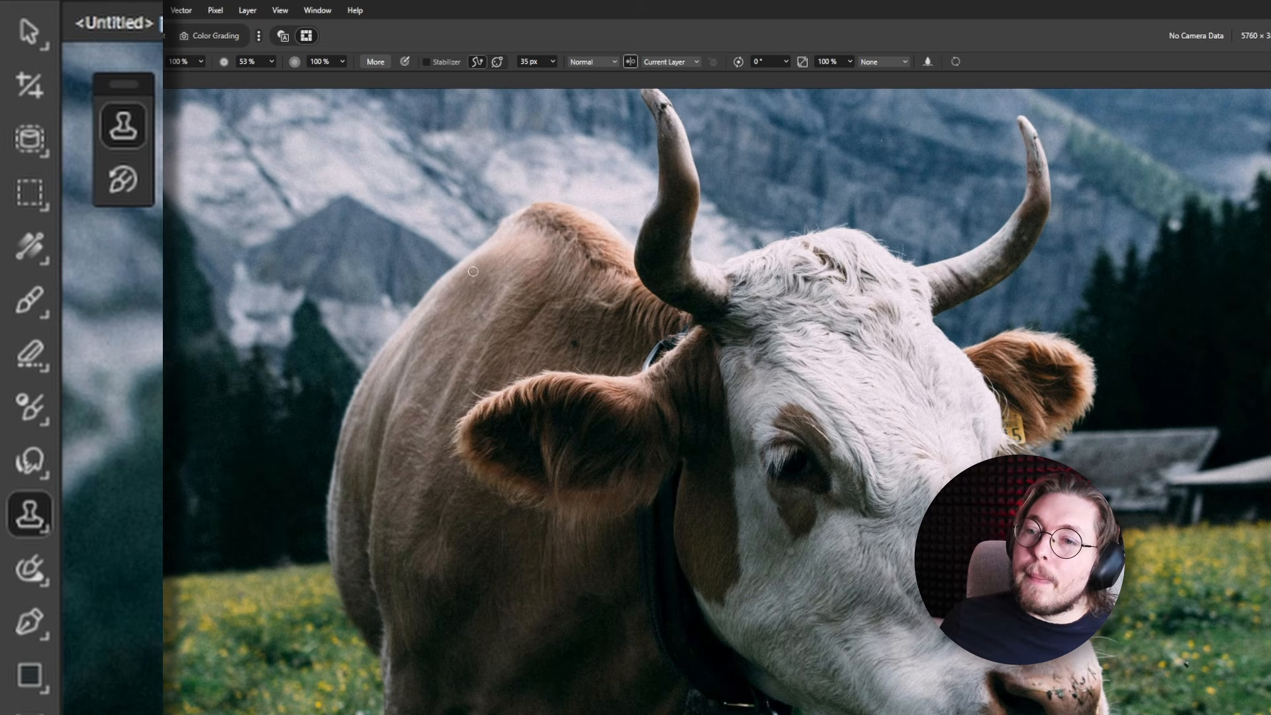
drag(444, 253, 596, 305)
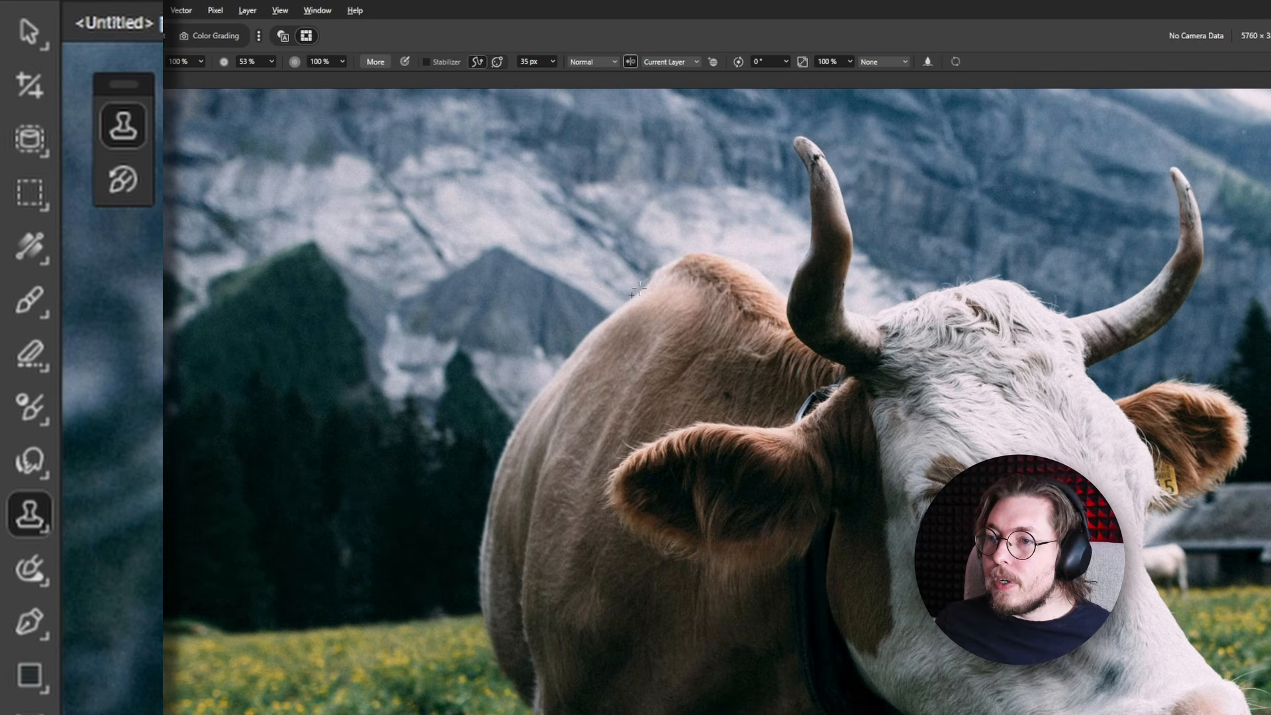
scroll(627, 287, up, 3)
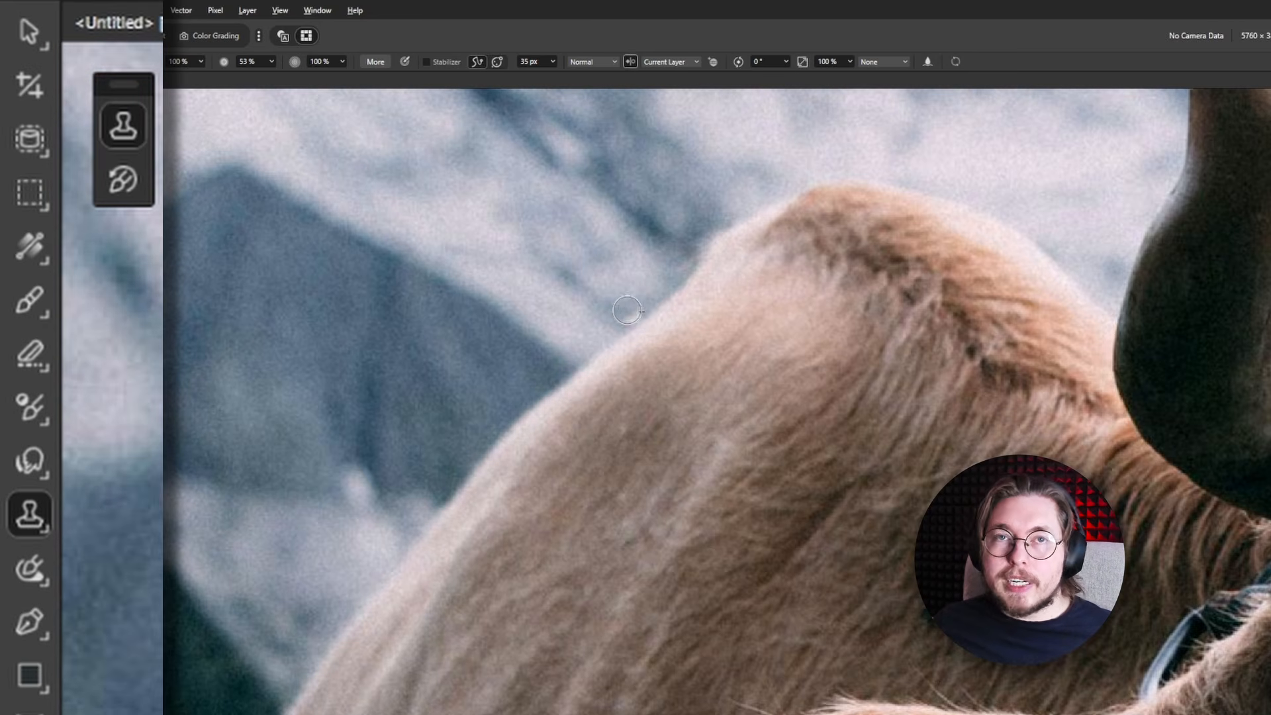
scroll(641, 311, down, 3)
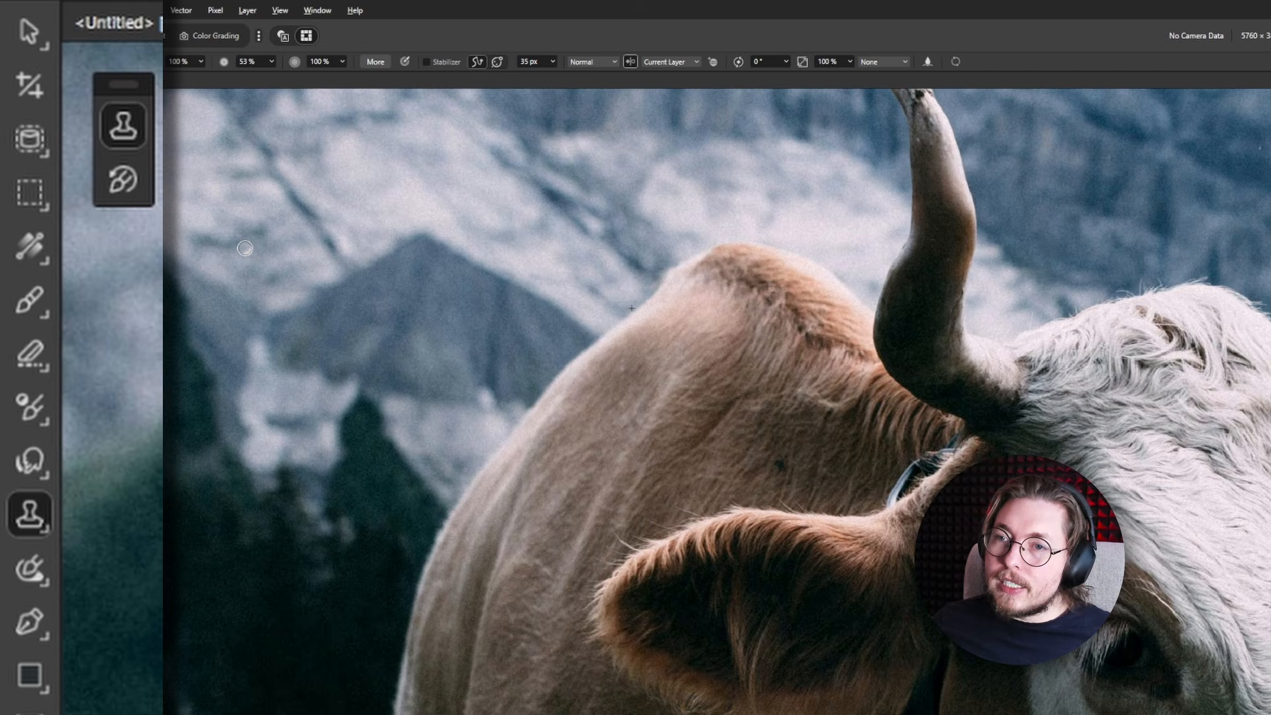
mouse_move(245, 248)
mouse_down()
mouse_move(343, 244)
mouse_move(361, 206)
mouse_up()
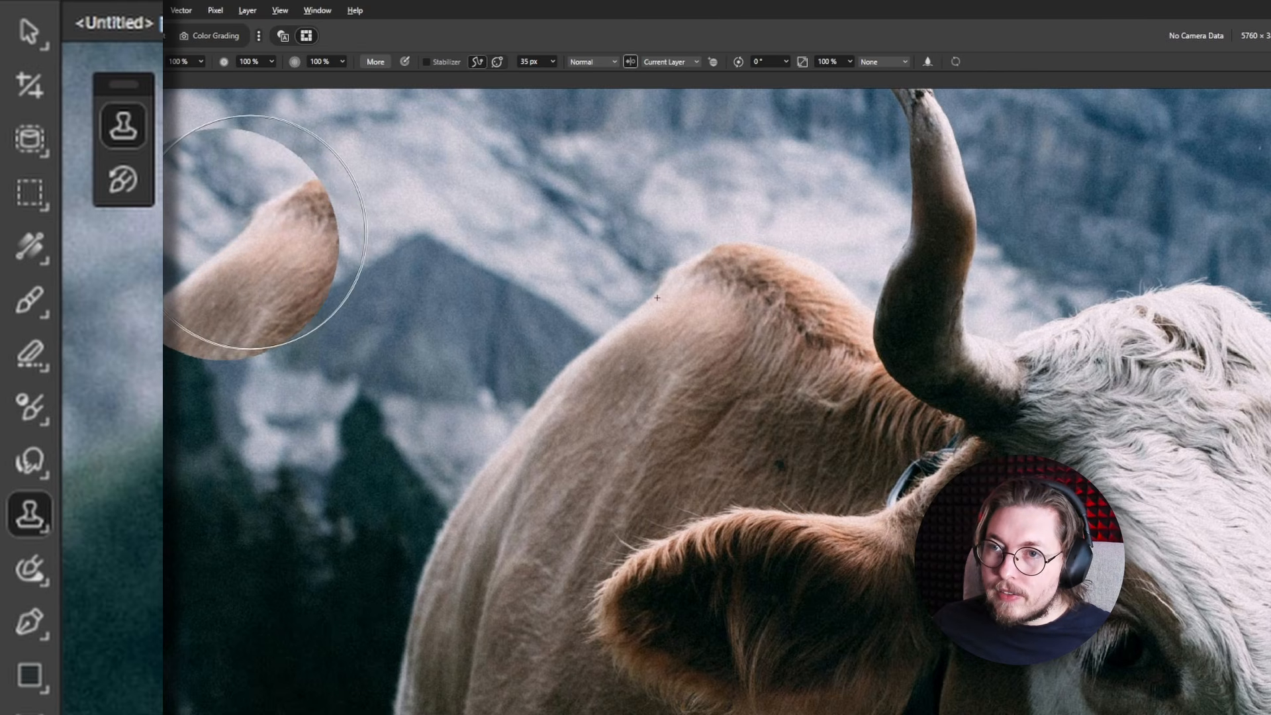
mouse_move(249, 232)
mouse_down()
mouse_move(316, 209)
mouse_move(410, 212)
mouse_move(403, 252)
mouse_move(253, 282)
mouse_move(241, 321)
mouse_move(362, 309)
mouse_move(377, 336)
mouse_move(307, 368)
mouse_move(207, 382)
mouse_move(154, 419)
mouse_move(164, 468)
mouse_move(280, 463)
mouse_move(415, 377)
mouse_move(466, 298)
mouse_move(424, 243)
mouse_move(312, 246)
mouse_move(185, 458)
mouse_move(156, 534)
mouse_move(301, 558)
mouse_move(529, 323)
mouse_move(578, 361)
mouse_move(496, 472)
mouse_move(449, 566)
mouse_move(633, 479)
mouse_move(680, 346)
mouse_move(774, 331)
mouse_move(547, 170)
mouse_up()
click(387, 350)
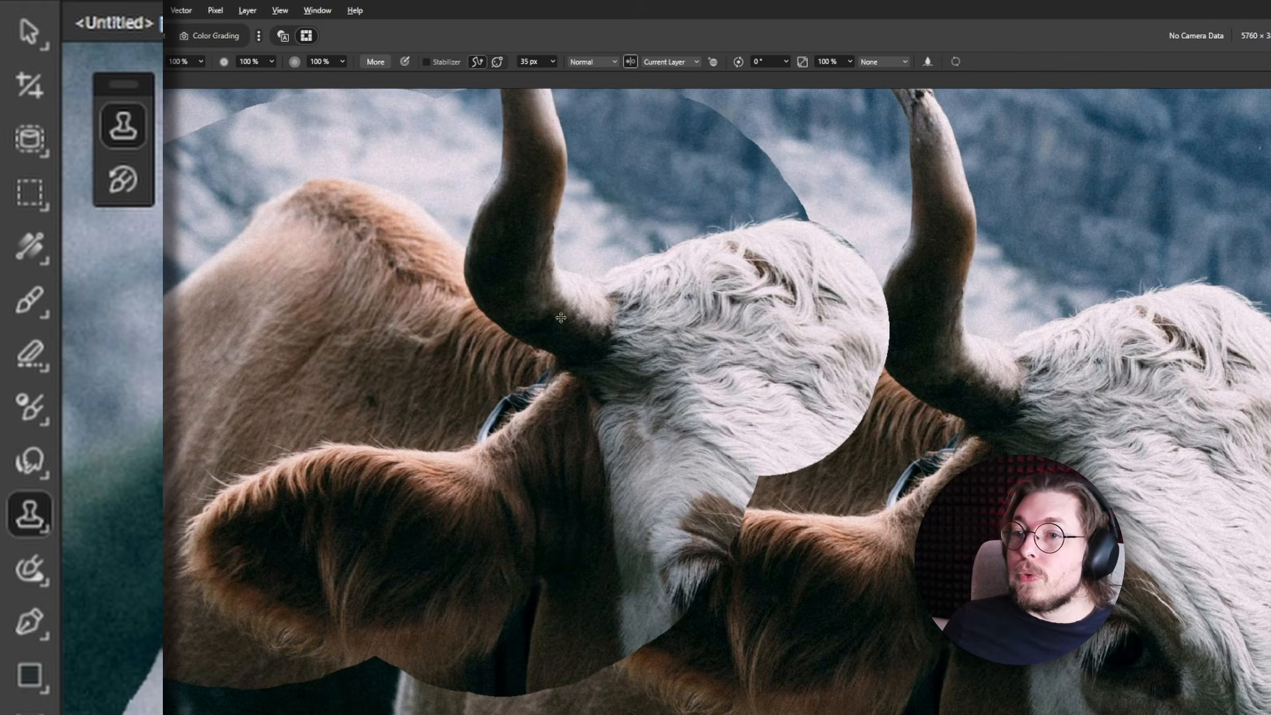
scroll(561, 318, down, 3)
scroll(561, 317, down, 2)
key(ctrl+z)
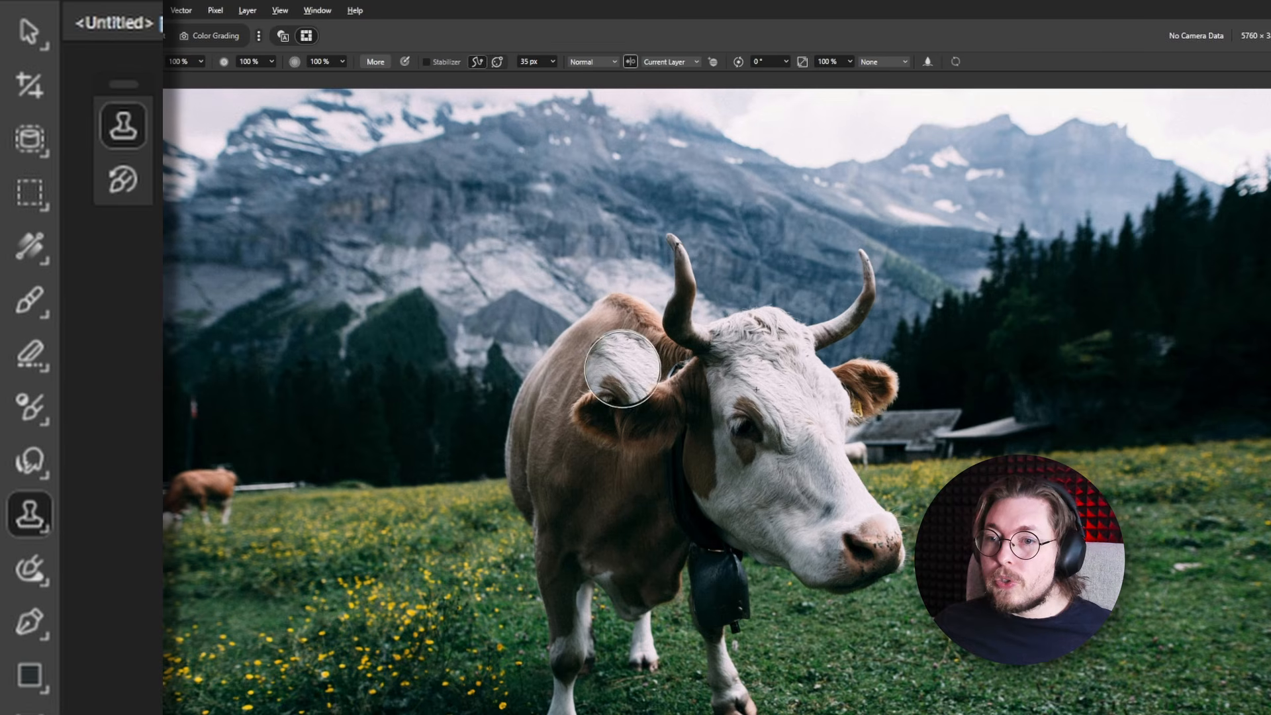
Clone meadow and treeline over the small distant cow with the Clone Brush Tool at 18% hardness, after undoing a first stroke.
alt+click(418, 485)
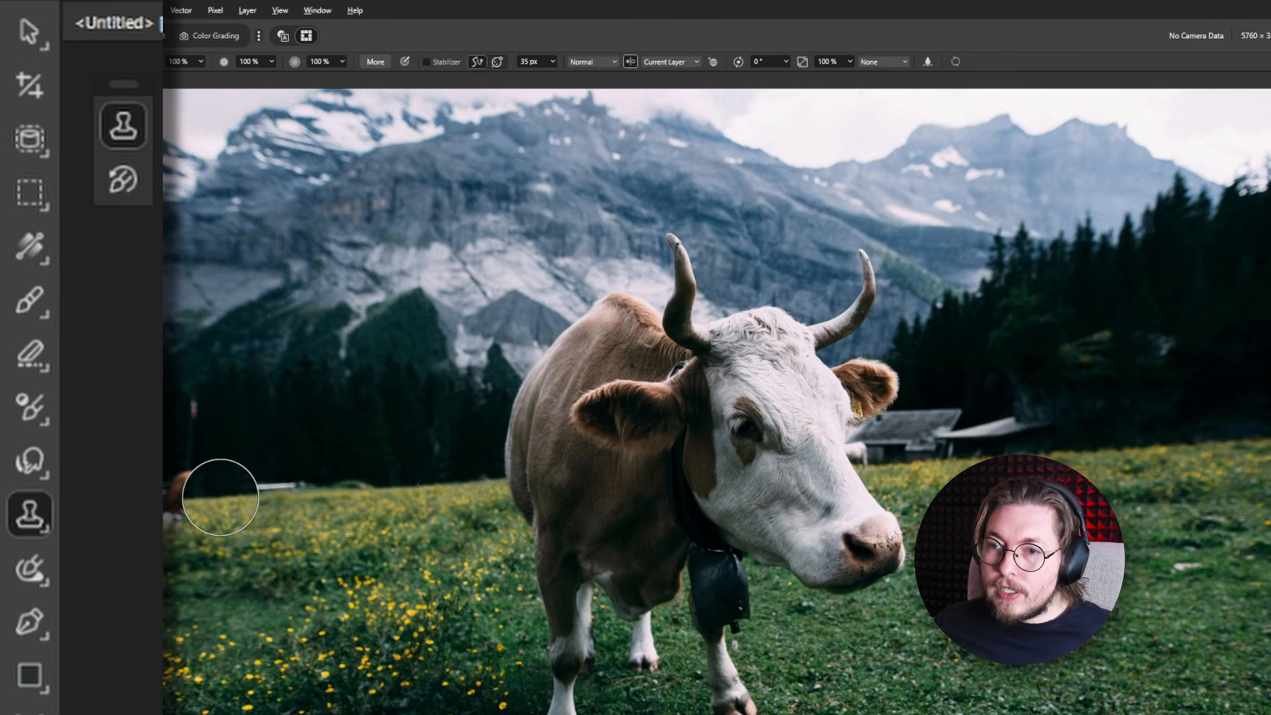
mouse_move(220, 494)
mouse_down()
mouse_move(276, 488)
mouse_move(192, 487)
mouse_move(158, 514)
mouse_move(146, 500)
mouse_move(182, 536)
mouse_up()
key(ctrl+z)
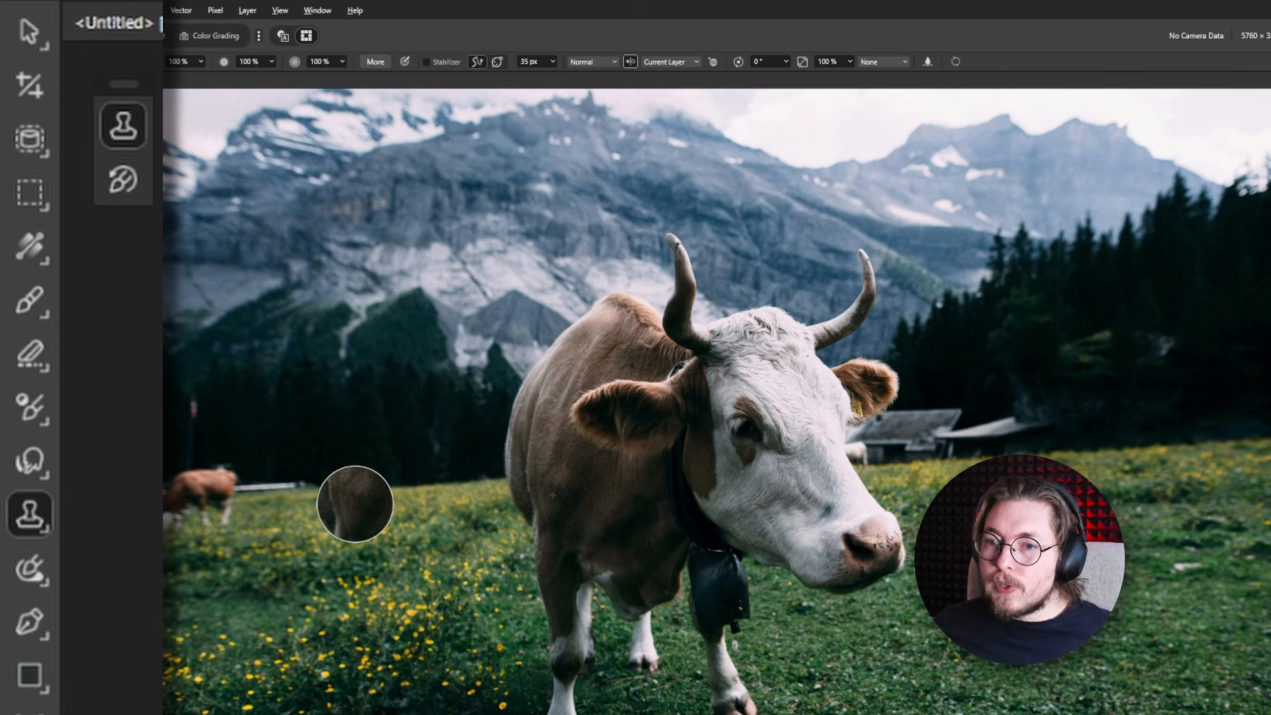
drag(355, 504, 333, 268)
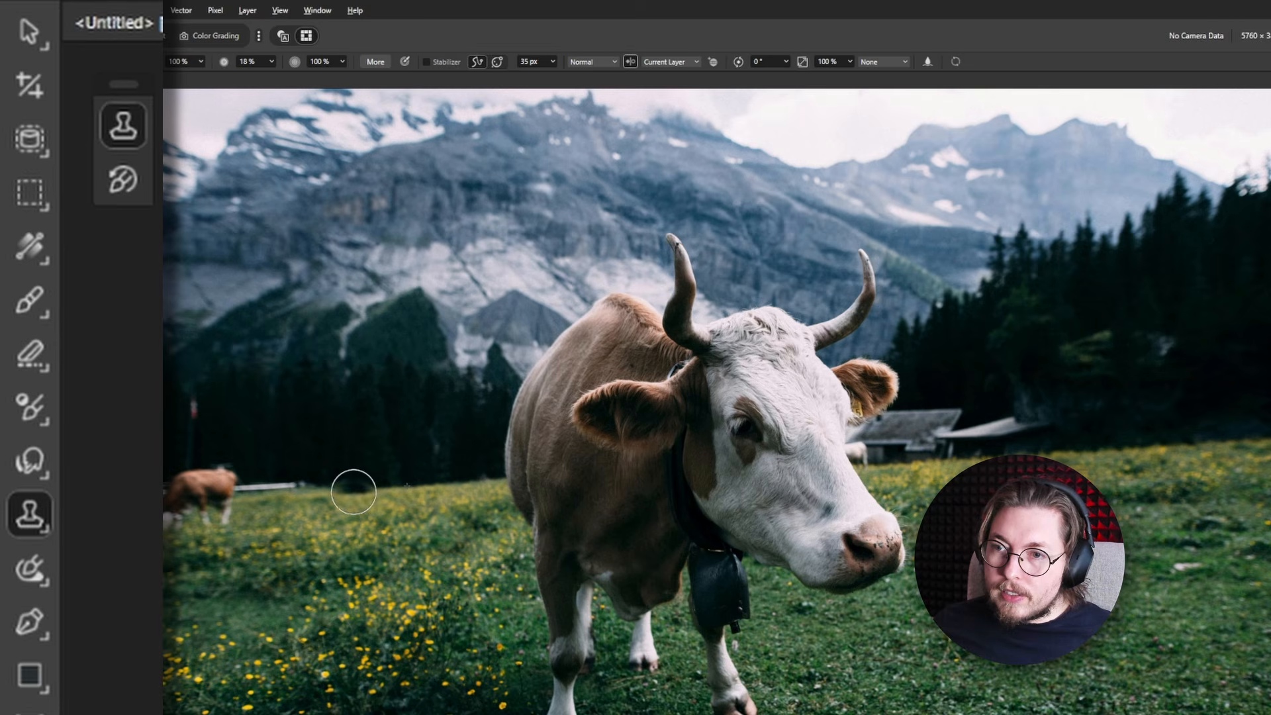
mouse_move(346, 484)
mouse_down()
mouse_move(195, 481)
mouse_move(216, 478)
mouse_move(178, 507)
mouse_move(218, 513)
mouse_move(180, 505)
mouse_up()
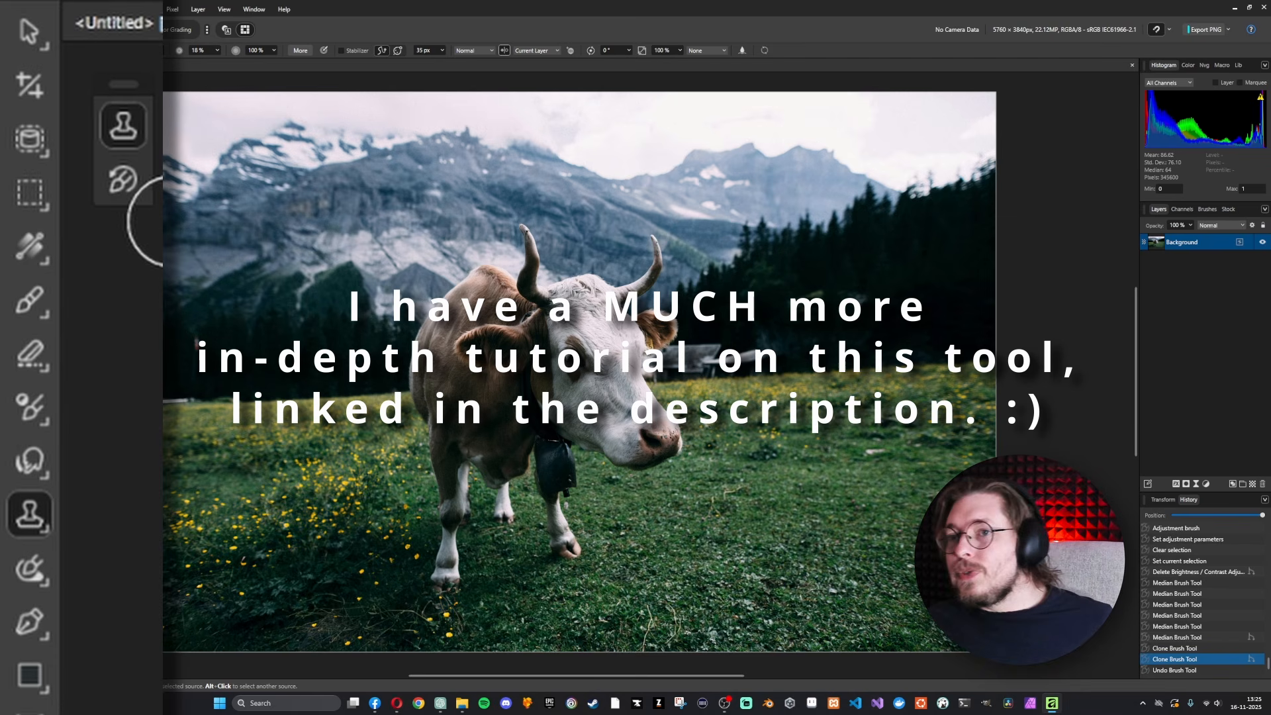
Switch to the Undo Brush Tool and show the Snapshots panel as an enlarged floating window beside the cow.
click(126, 184)
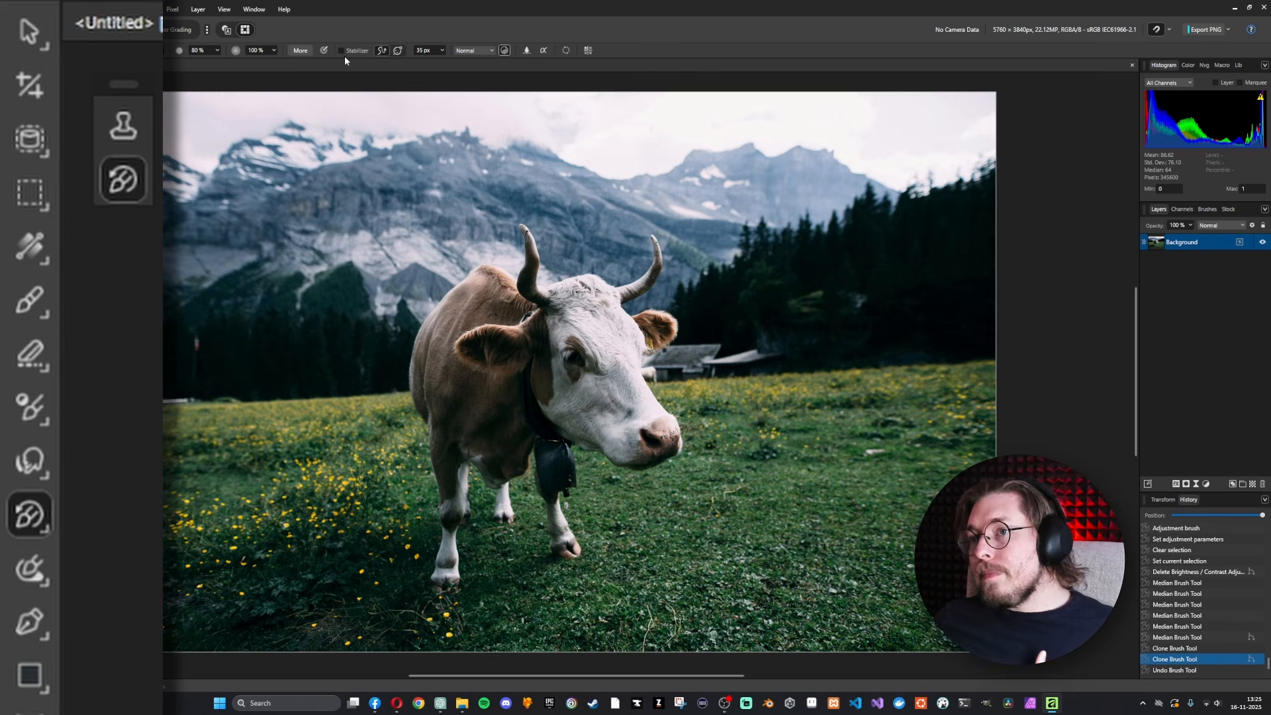
click(254, 13)
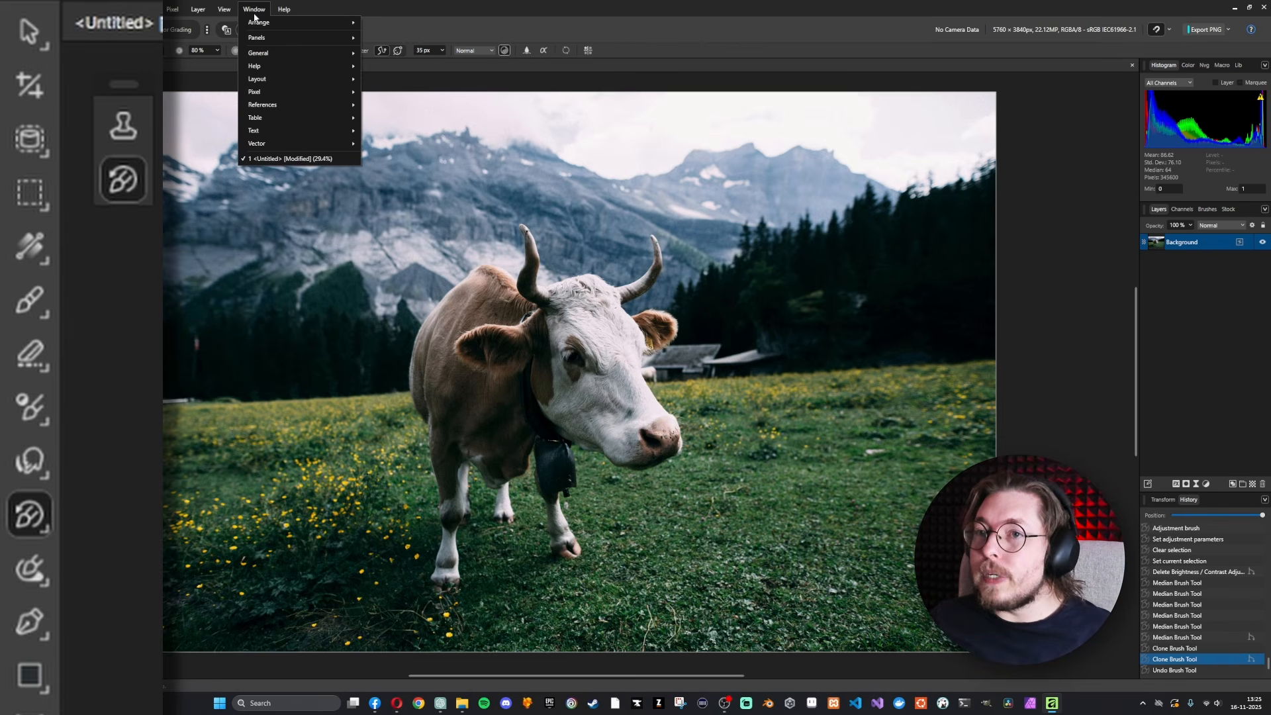
mouse_move(312, 54)
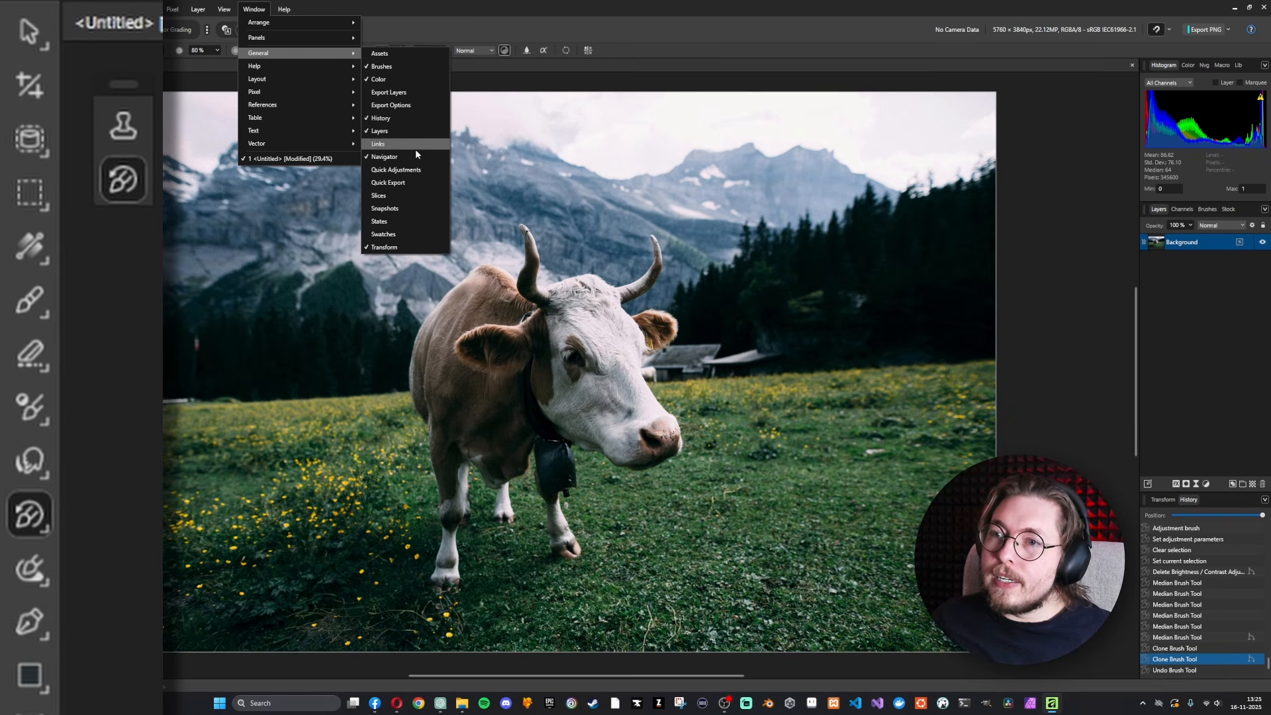
click(384, 209)
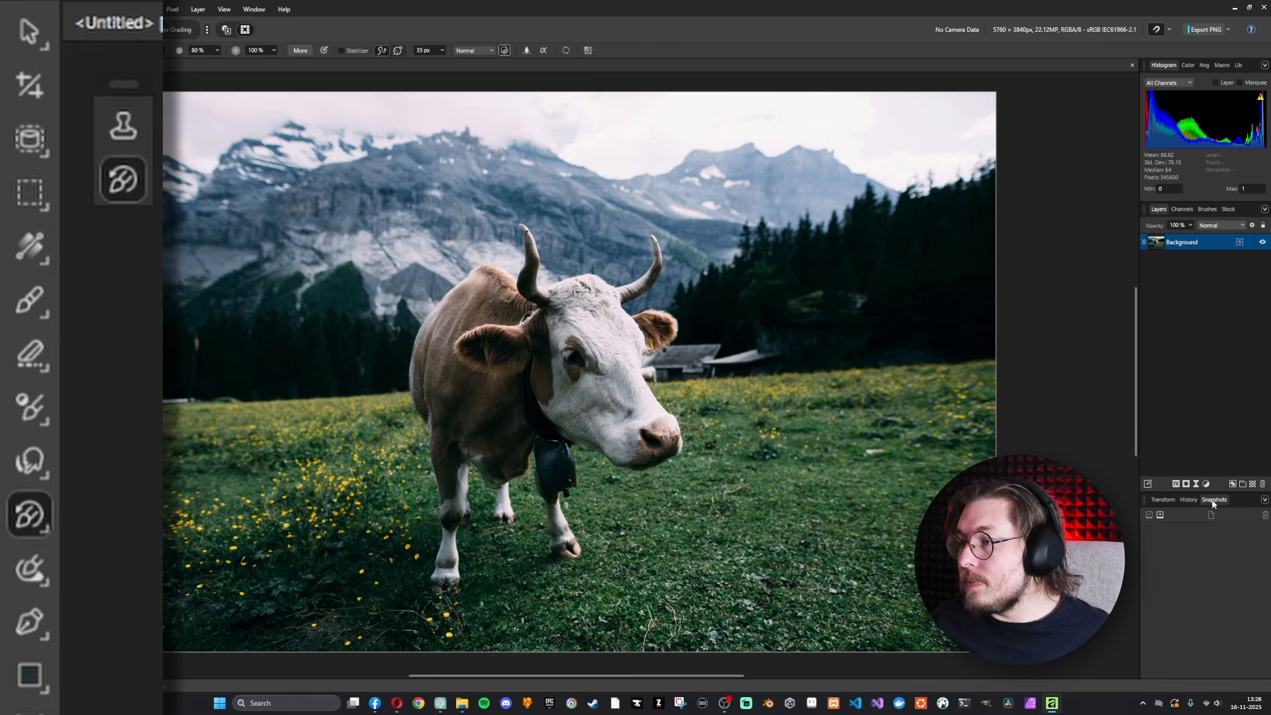
drag(1213, 502, 889, 323)
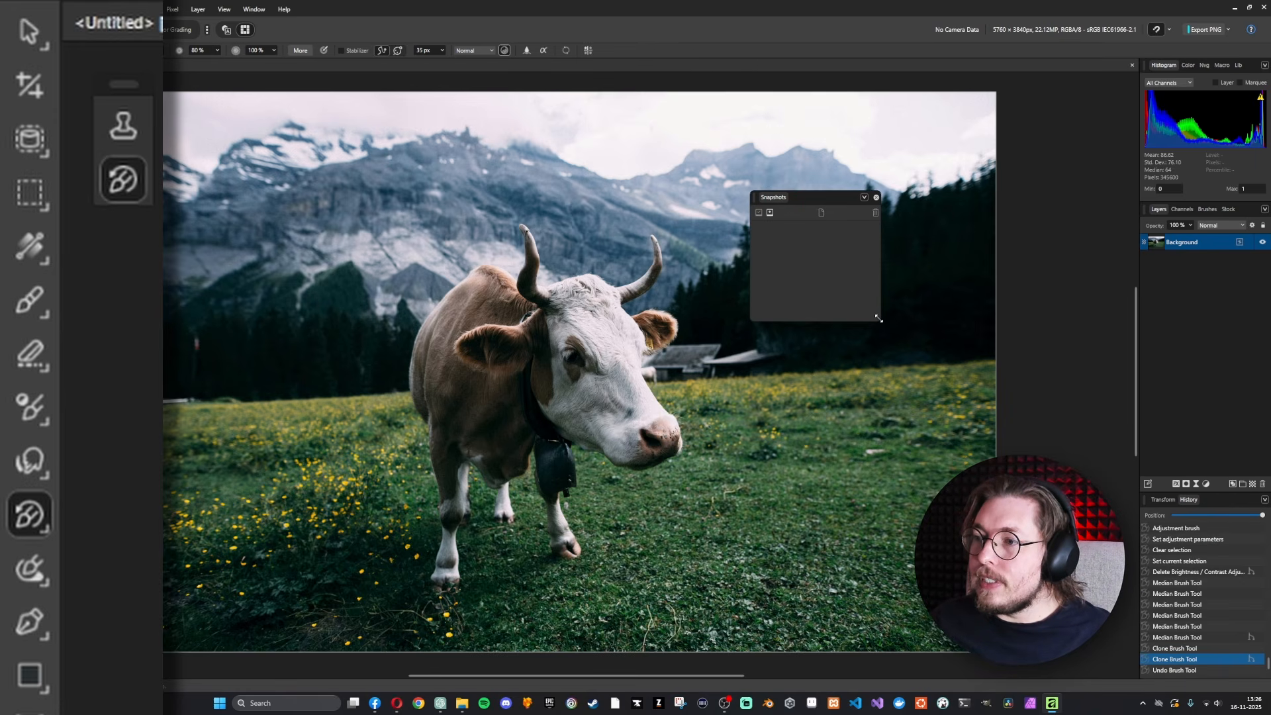
drag(878, 318, 1005, 475)
drag(886, 206, 1008, 243)
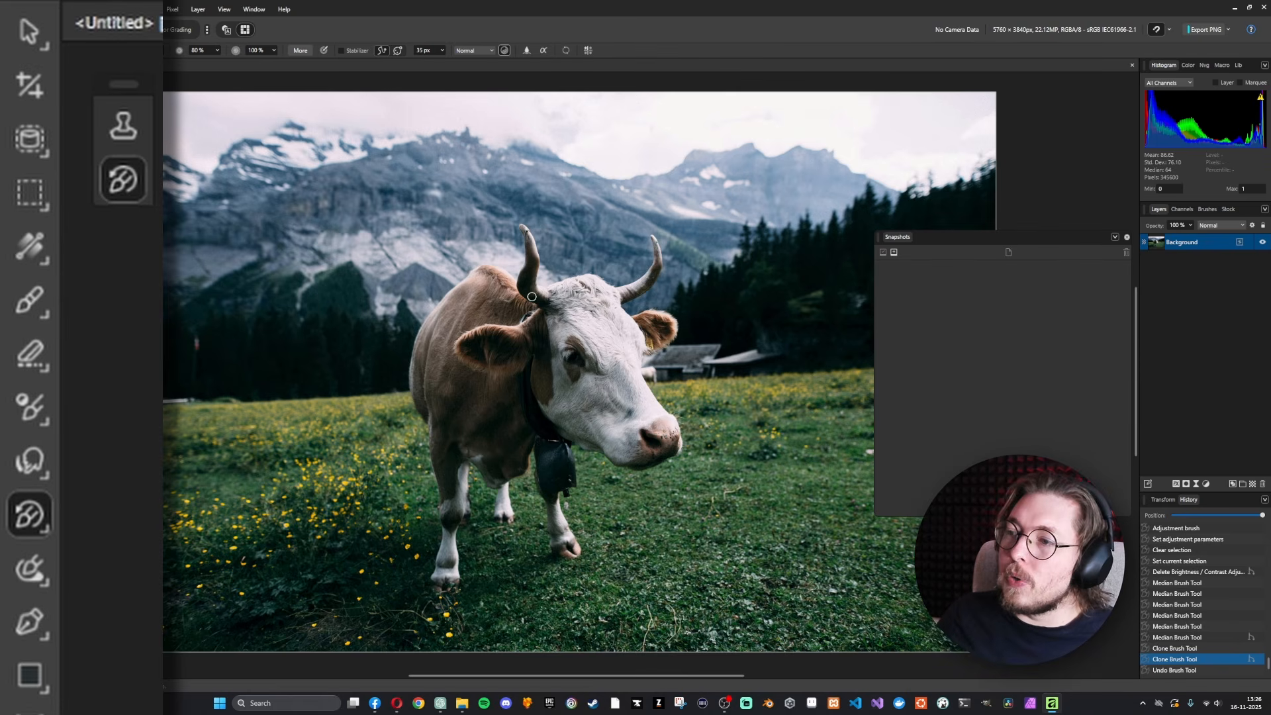
Add a document snapshot of the unadjusted photo named "Default".
click(894, 252)
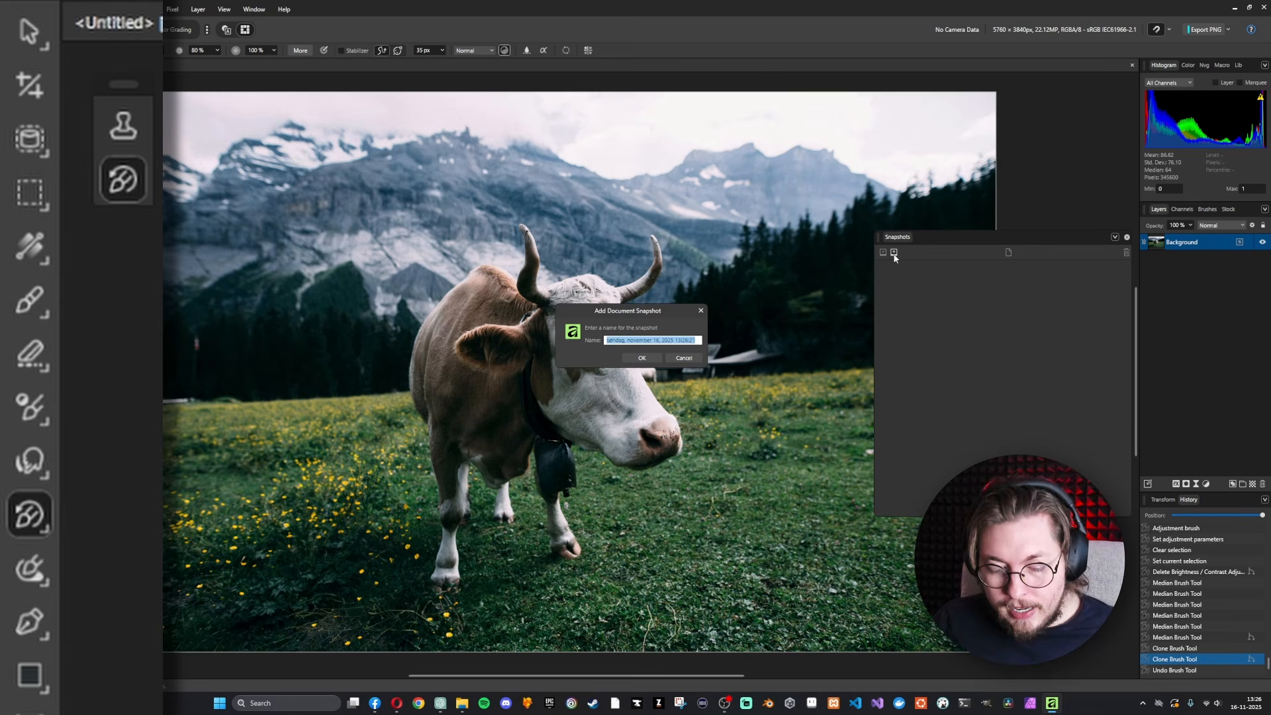
text(Default)
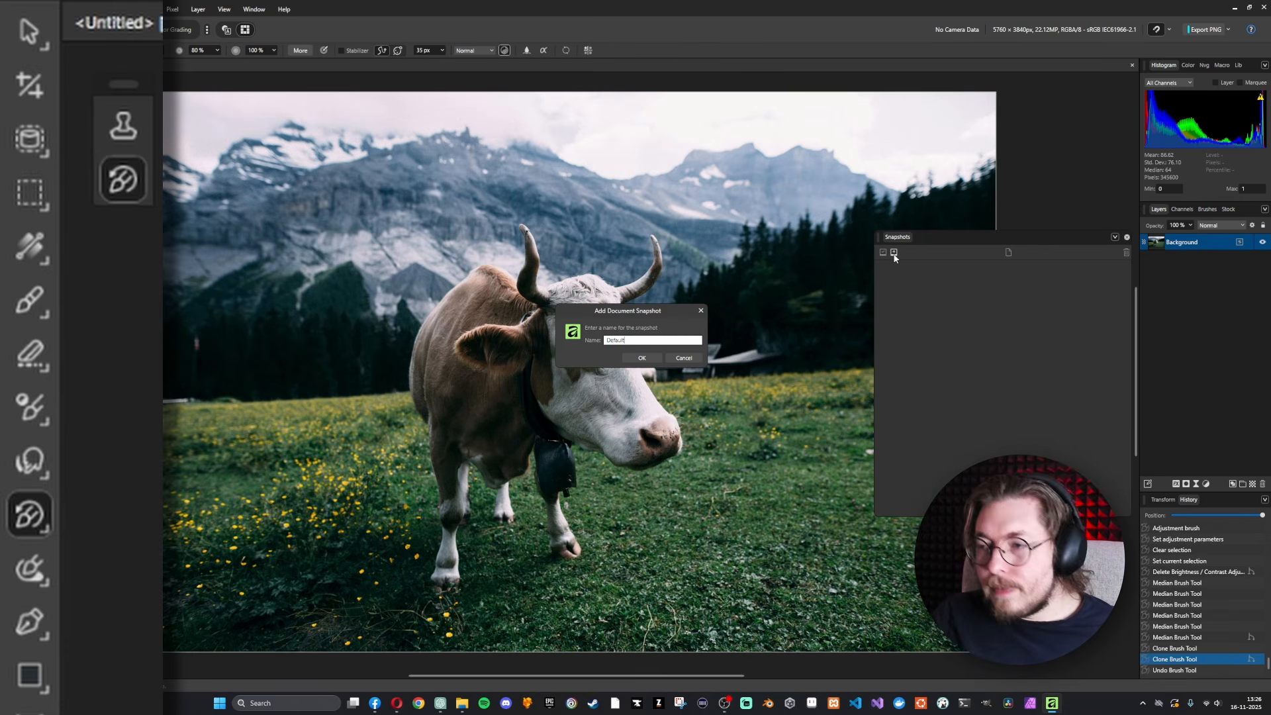
key(Return)
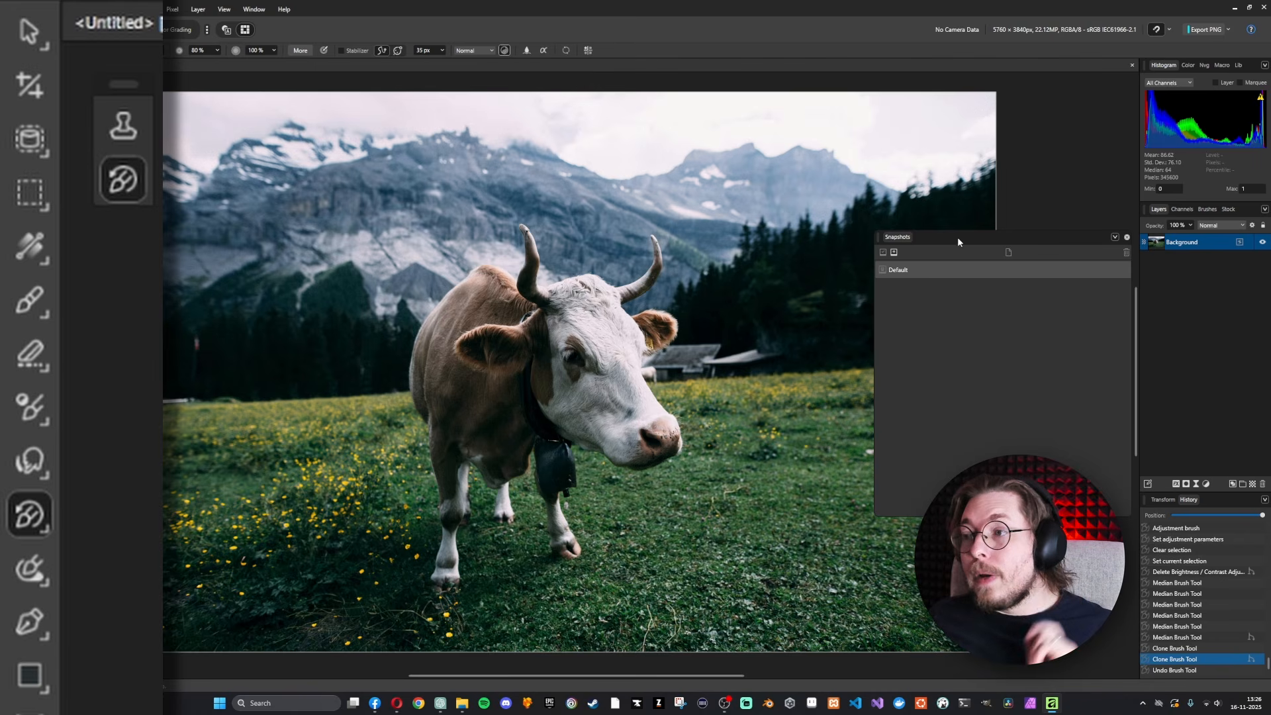
Add an Exposure adjustment above the Background layer and raise its exposure to brighten the photo.
click(30, 297)
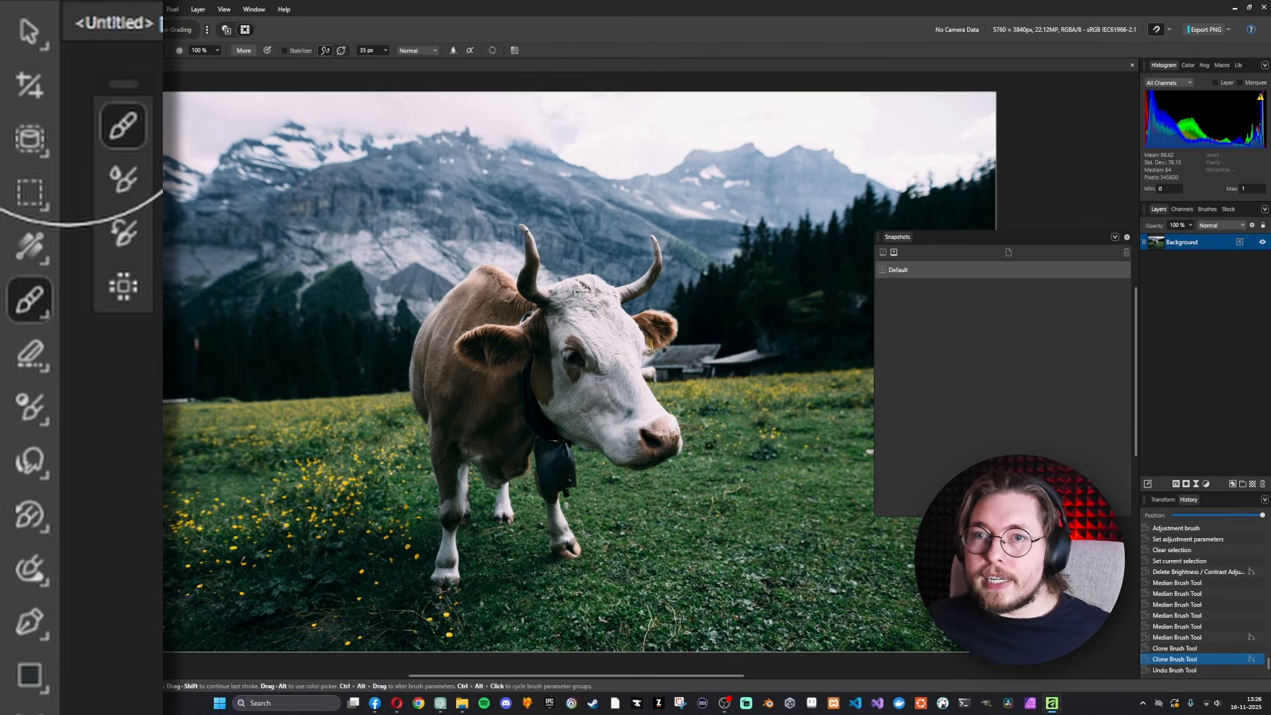
click(21, 34)
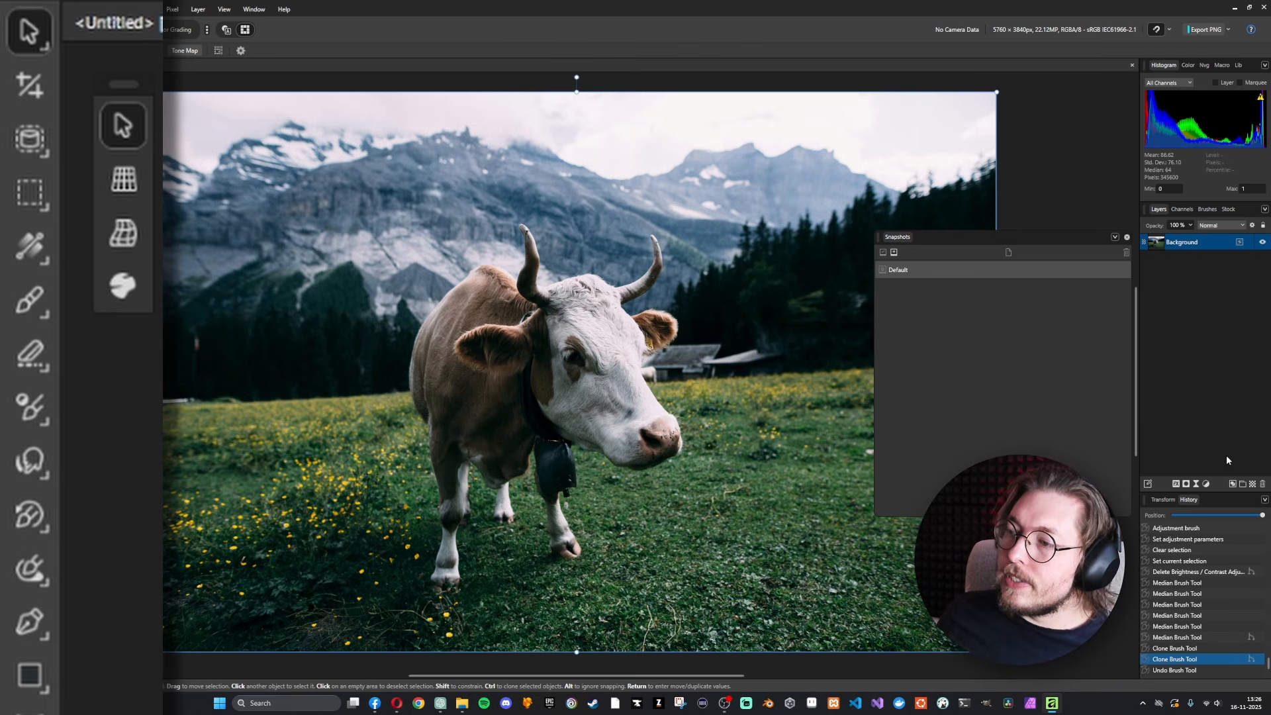
click(1205, 486)
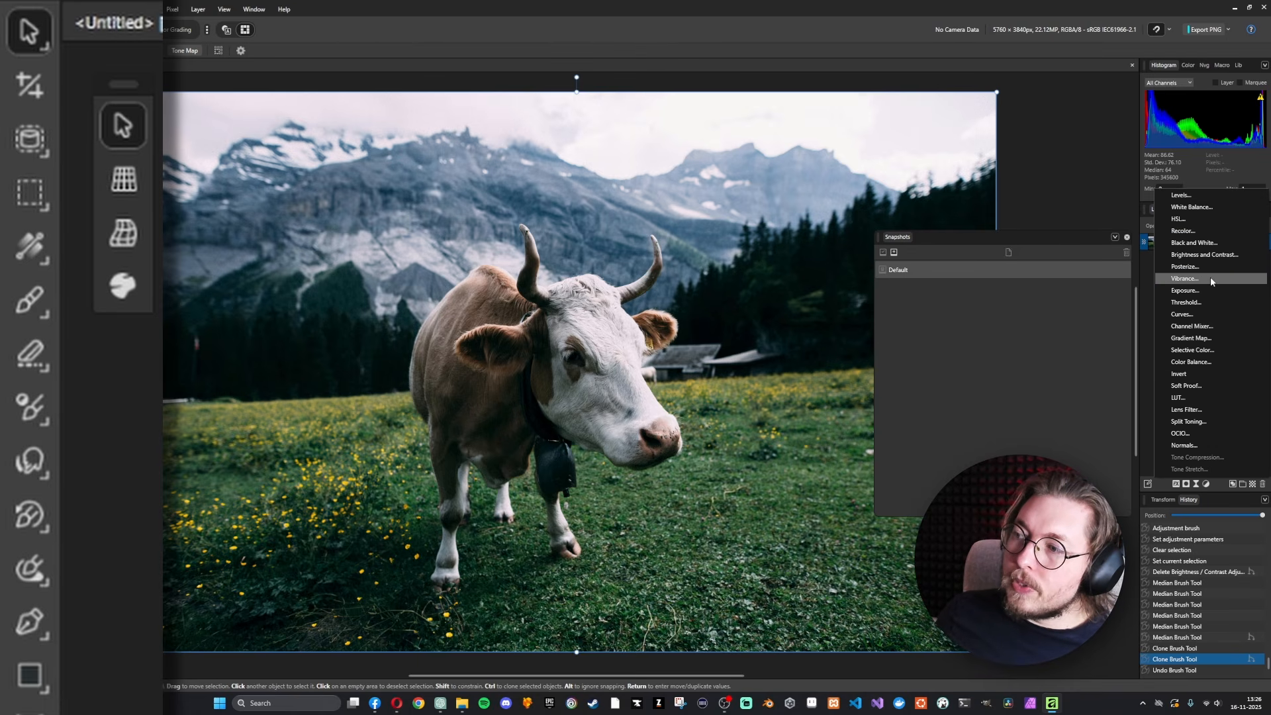
click(1185, 290)
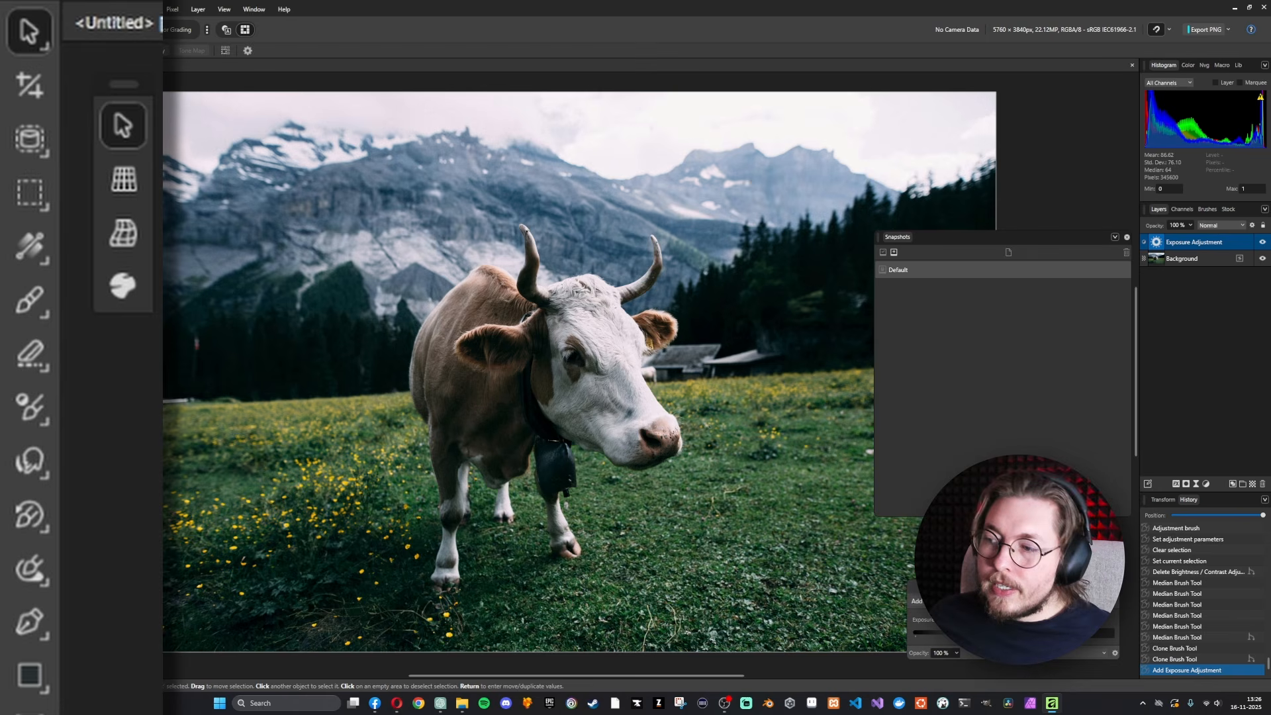
drag(997, 633, 1000, 633)
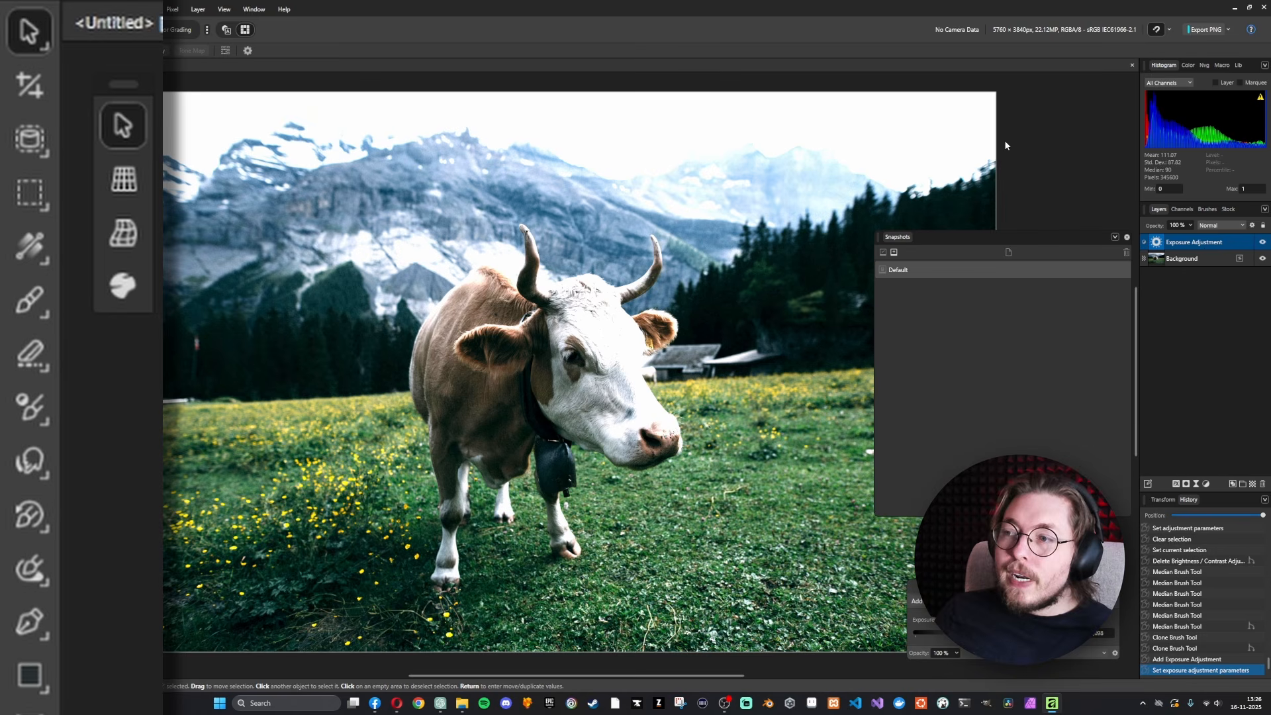
Add a second document snapshot of the brightened photo named "Exposure".
click(893, 254)
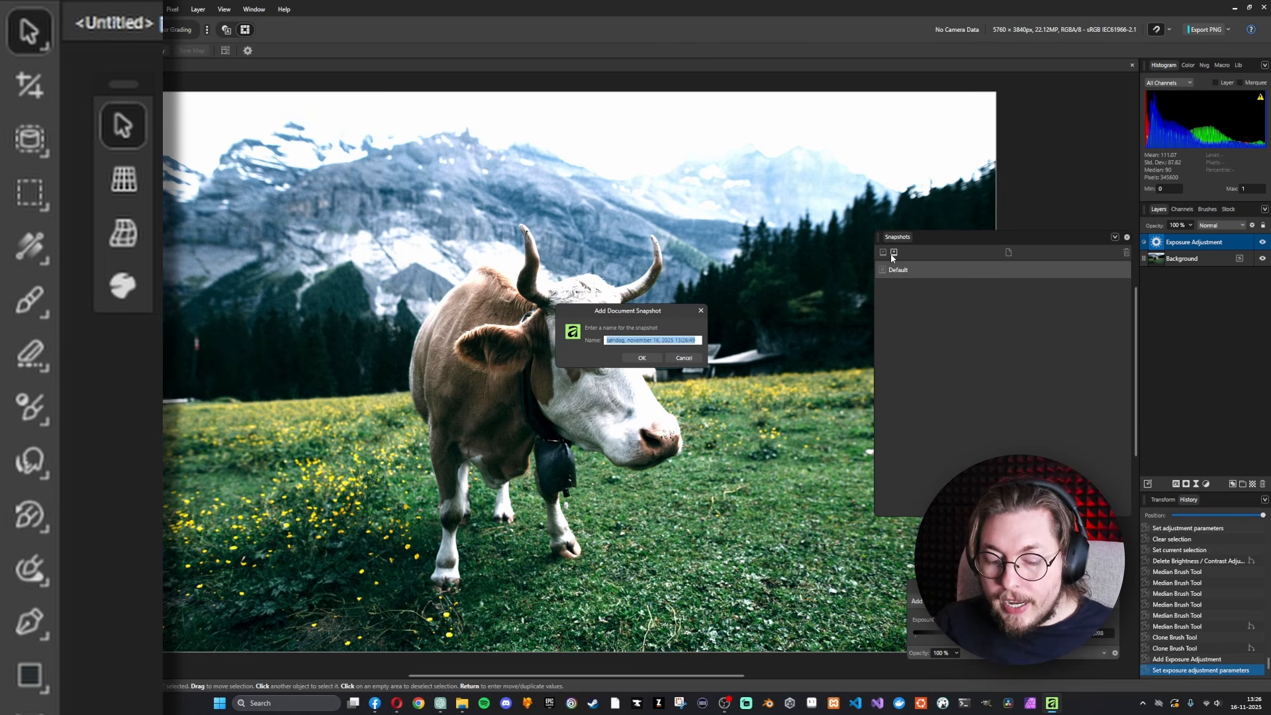
text(Ex)
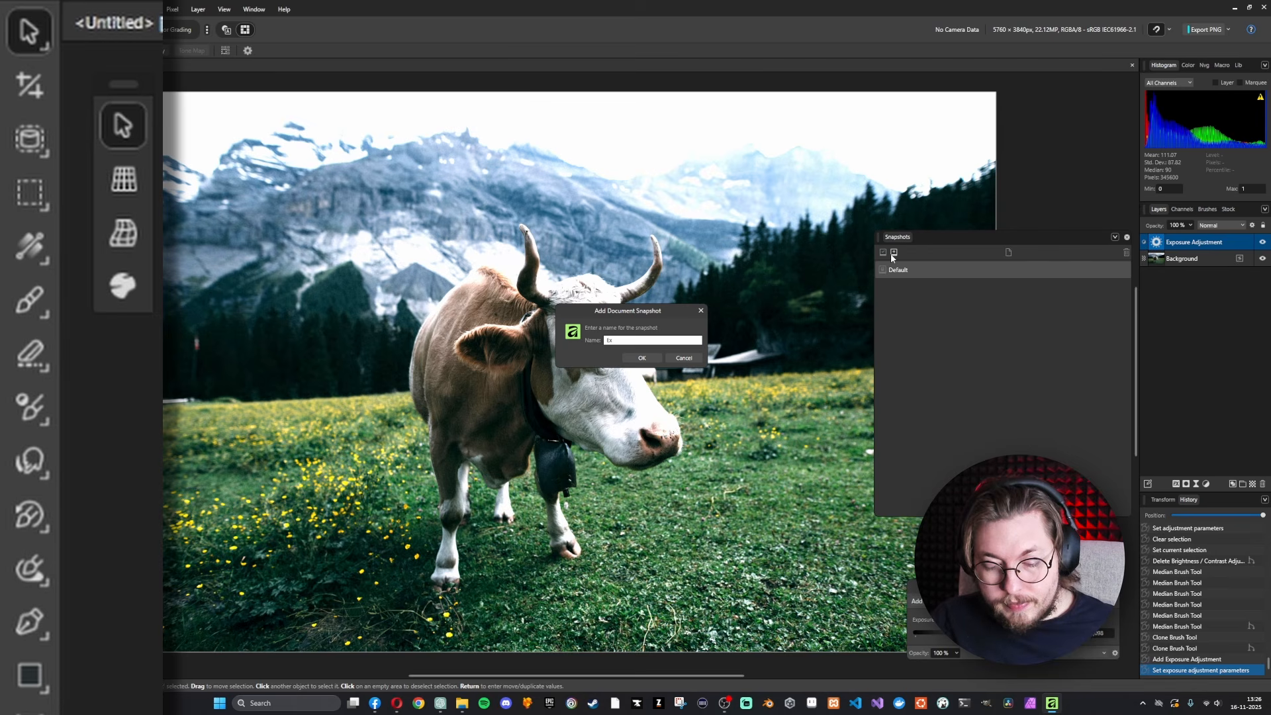
text(p)
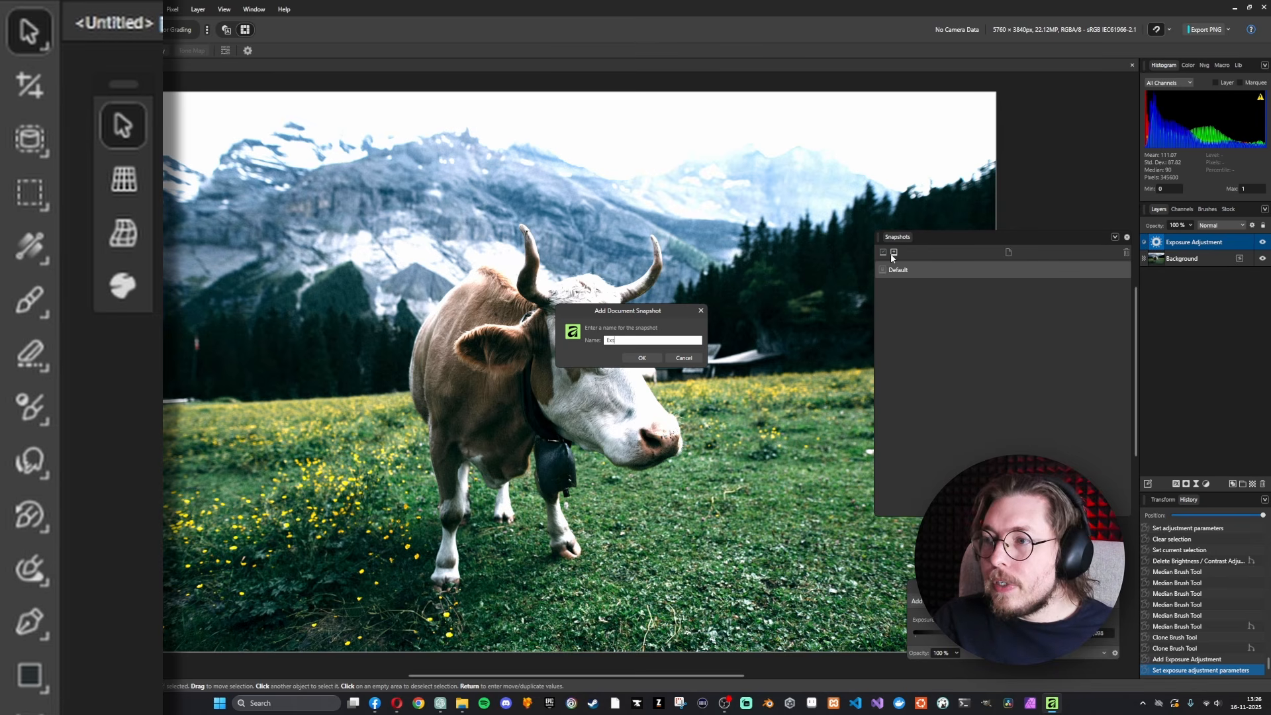
text(osure)
key(Return)
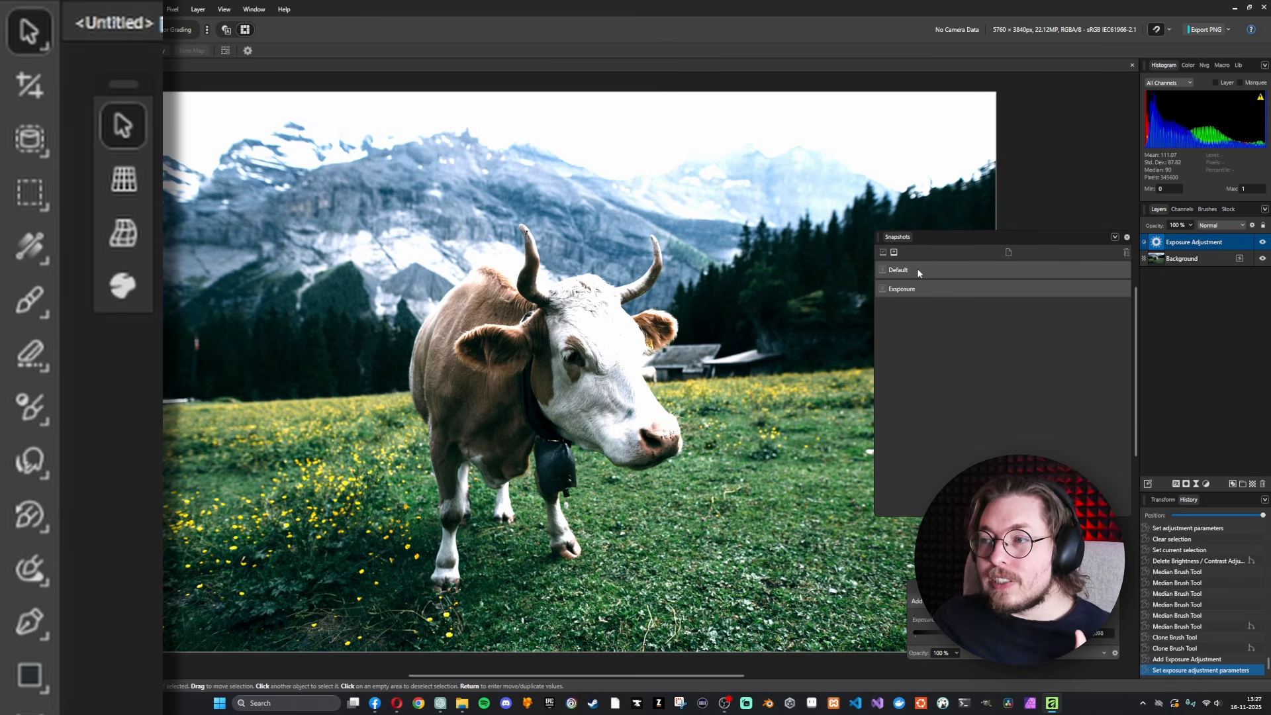
Restore the document to the Default snapshot.
click(924, 268)
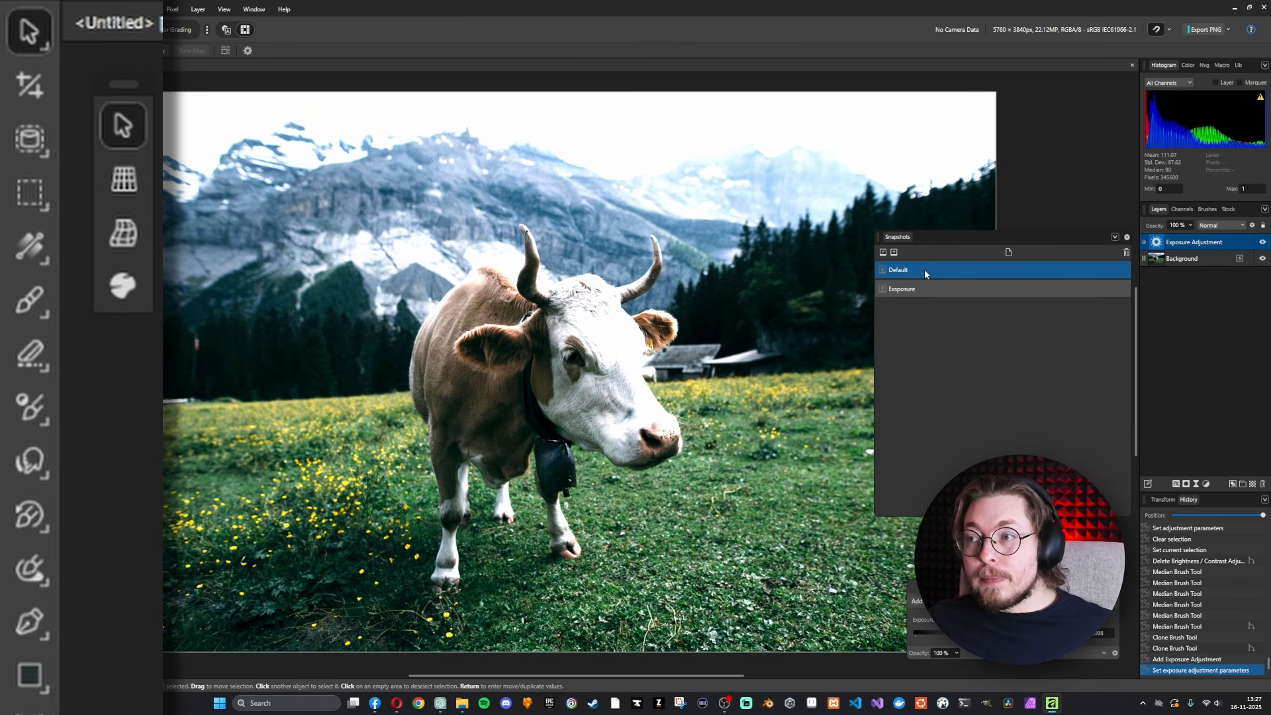
click(883, 253)
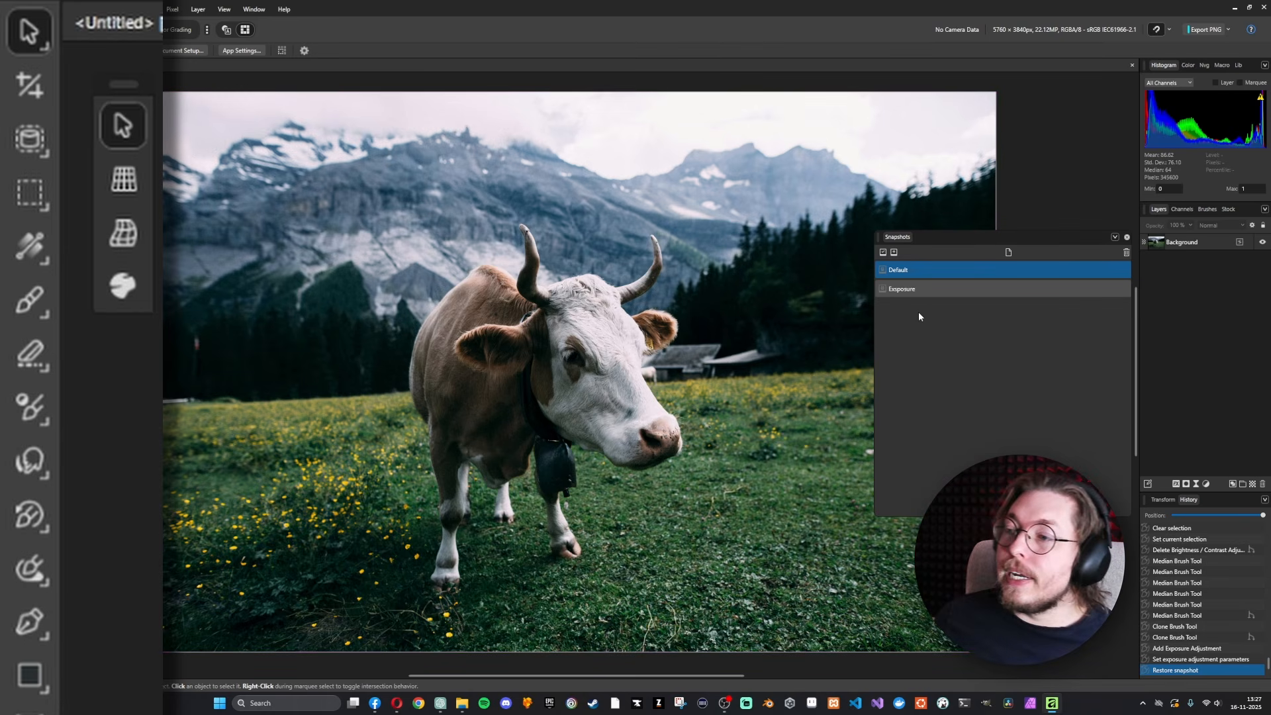
click(884, 253)
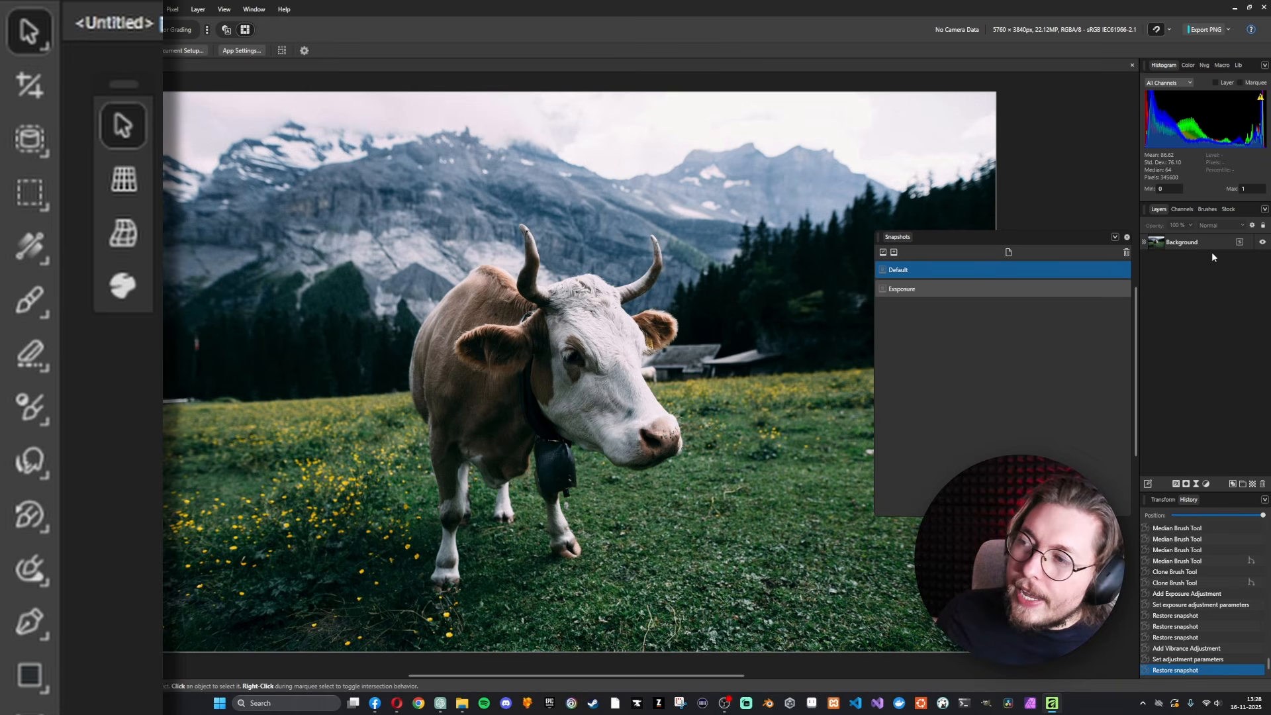
Add a Gaussian Blur live filter above the Background layer and blur the whole photo strongly.
click(1206, 483)
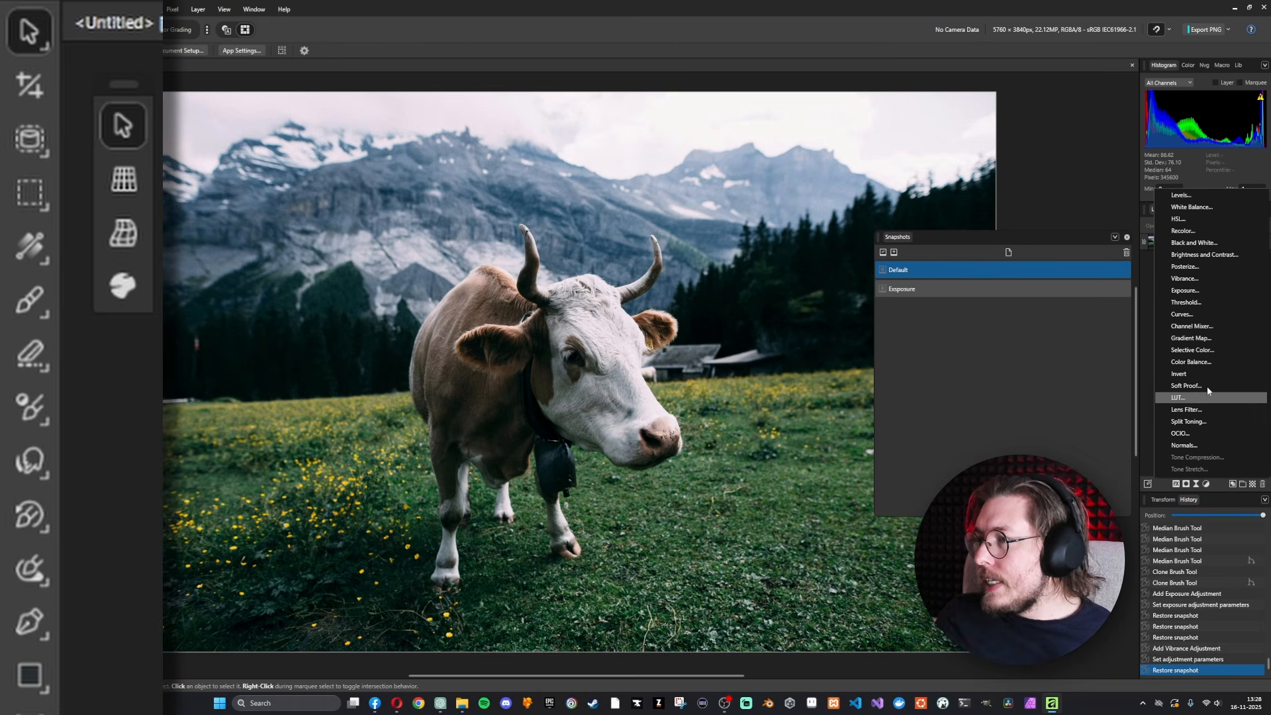
click(1196, 485)
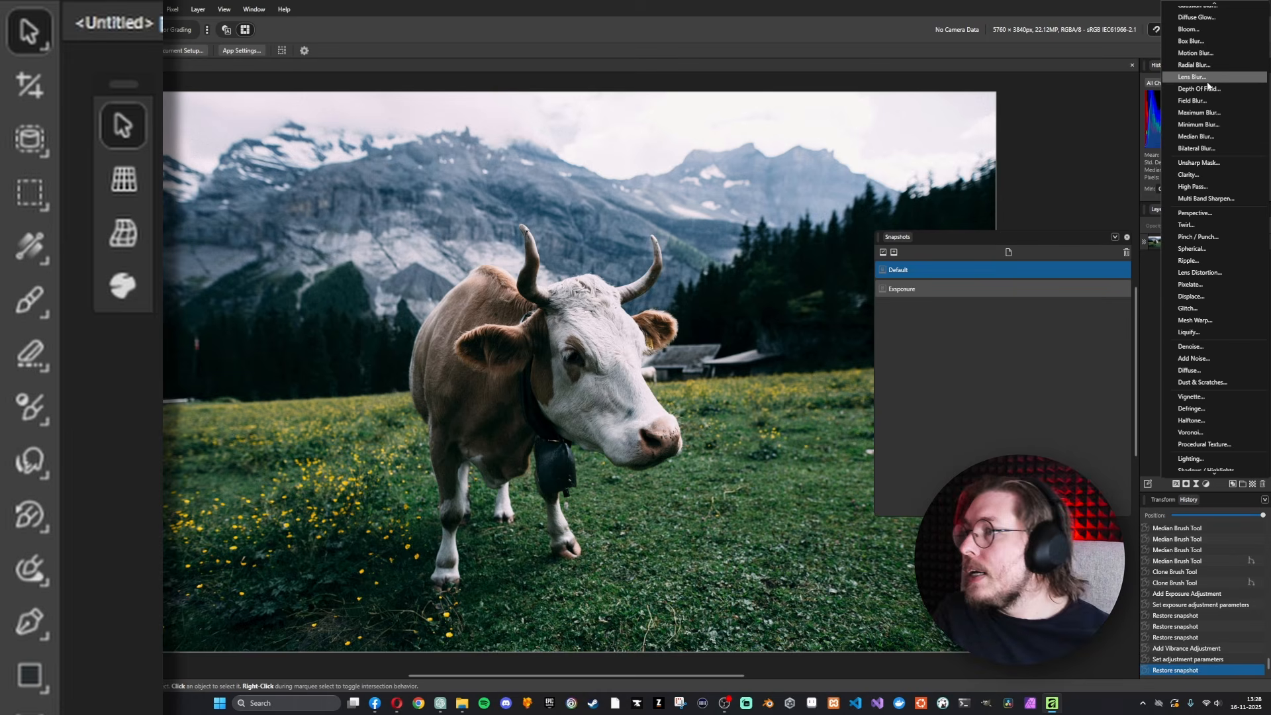
click(1199, 8)
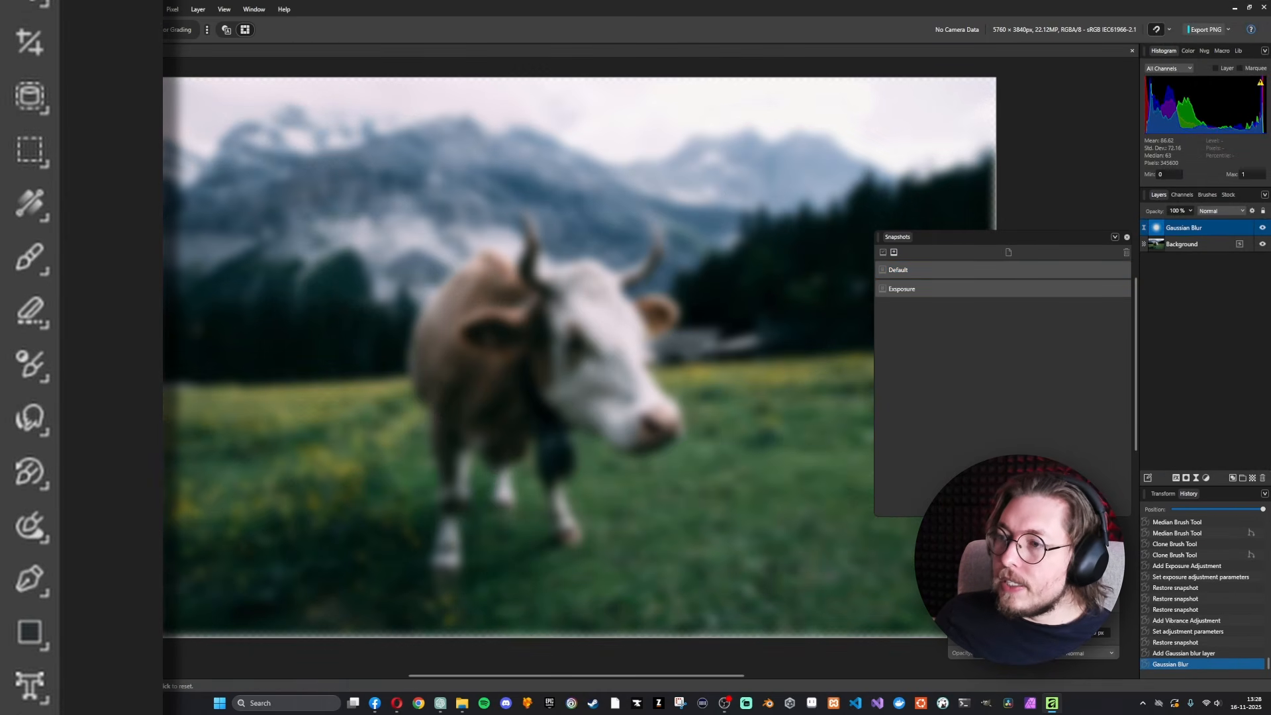
Add a document snapshot of the blurred photo named "Blur" and restore the document to the Default snapshot.
click(894, 253)
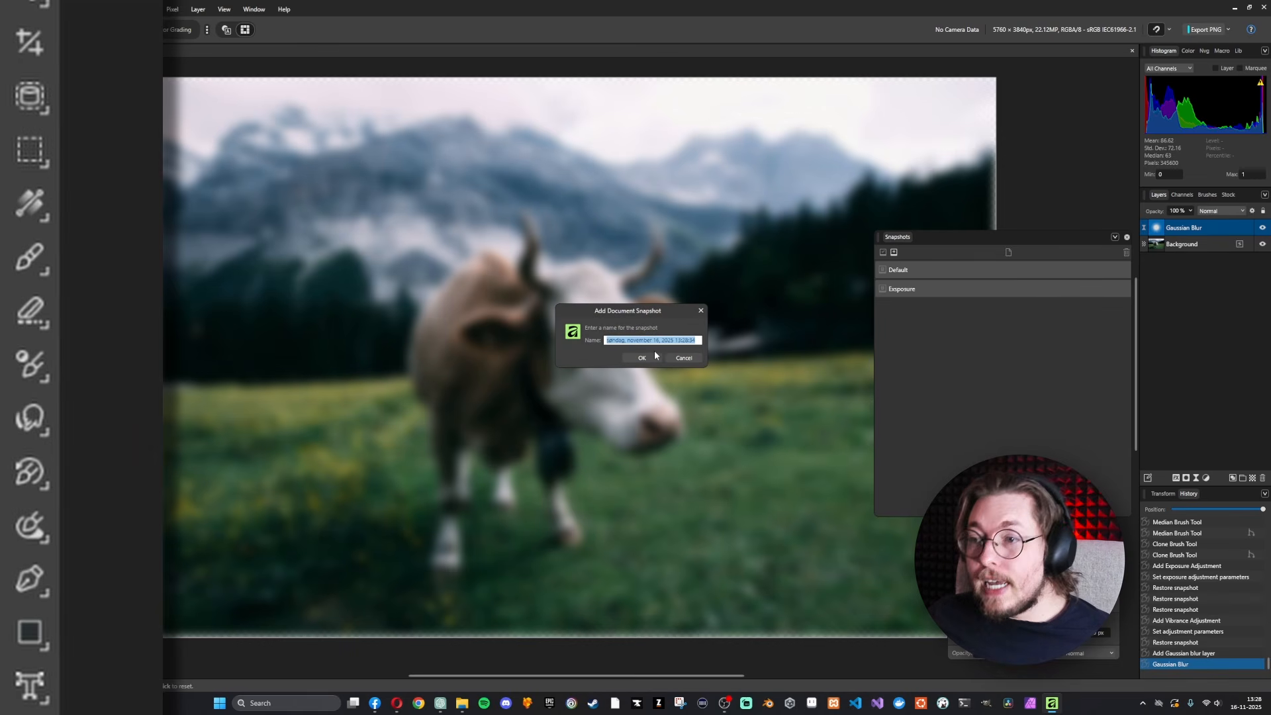
text(Blur)
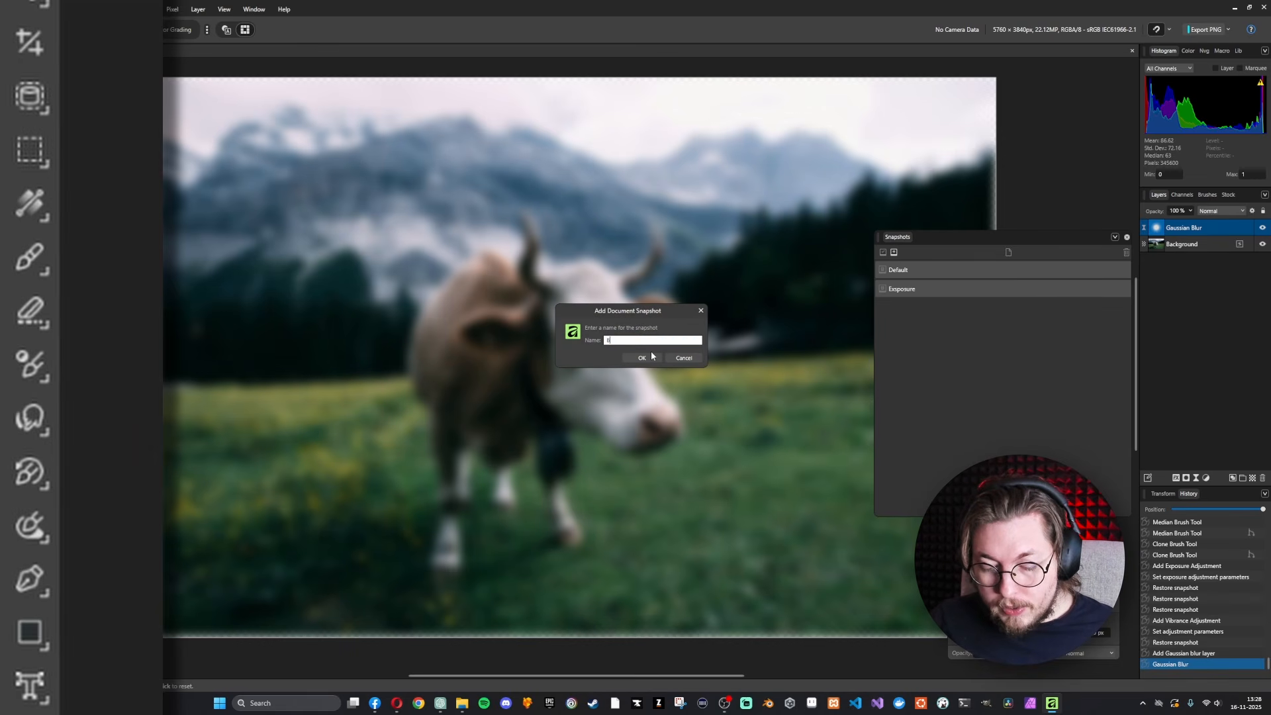
click(650, 355)
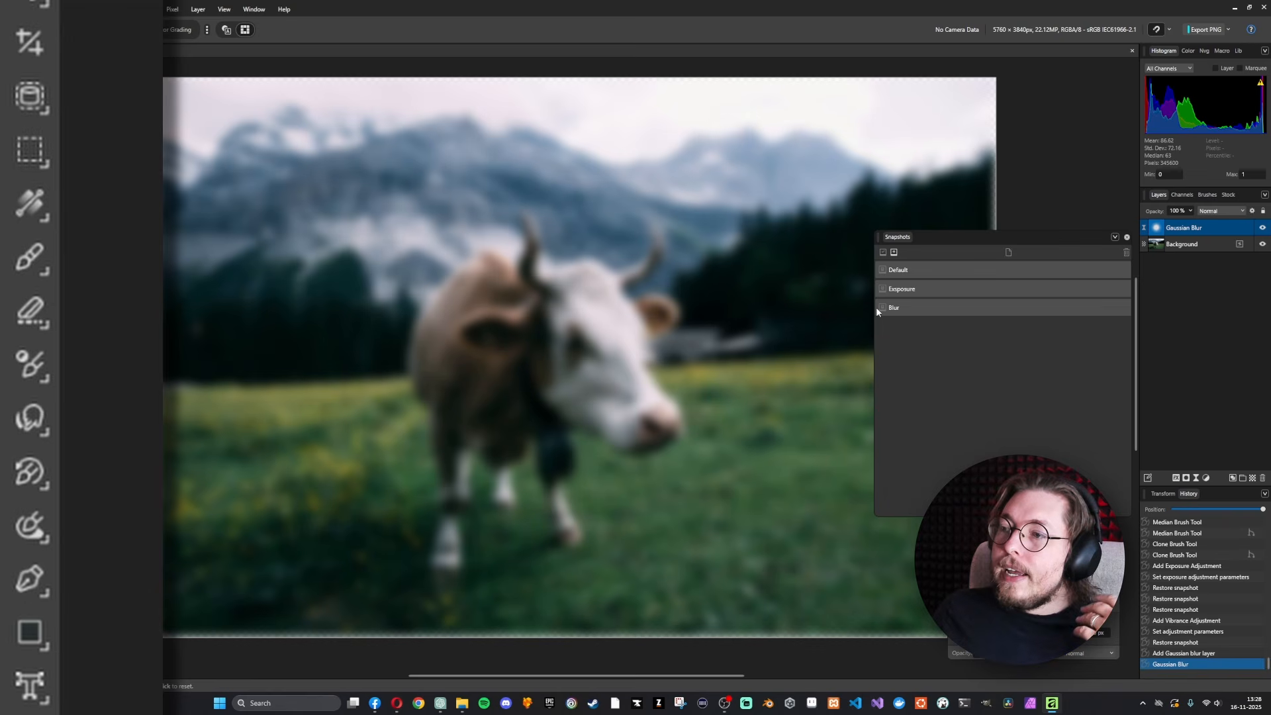
click(936, 269)
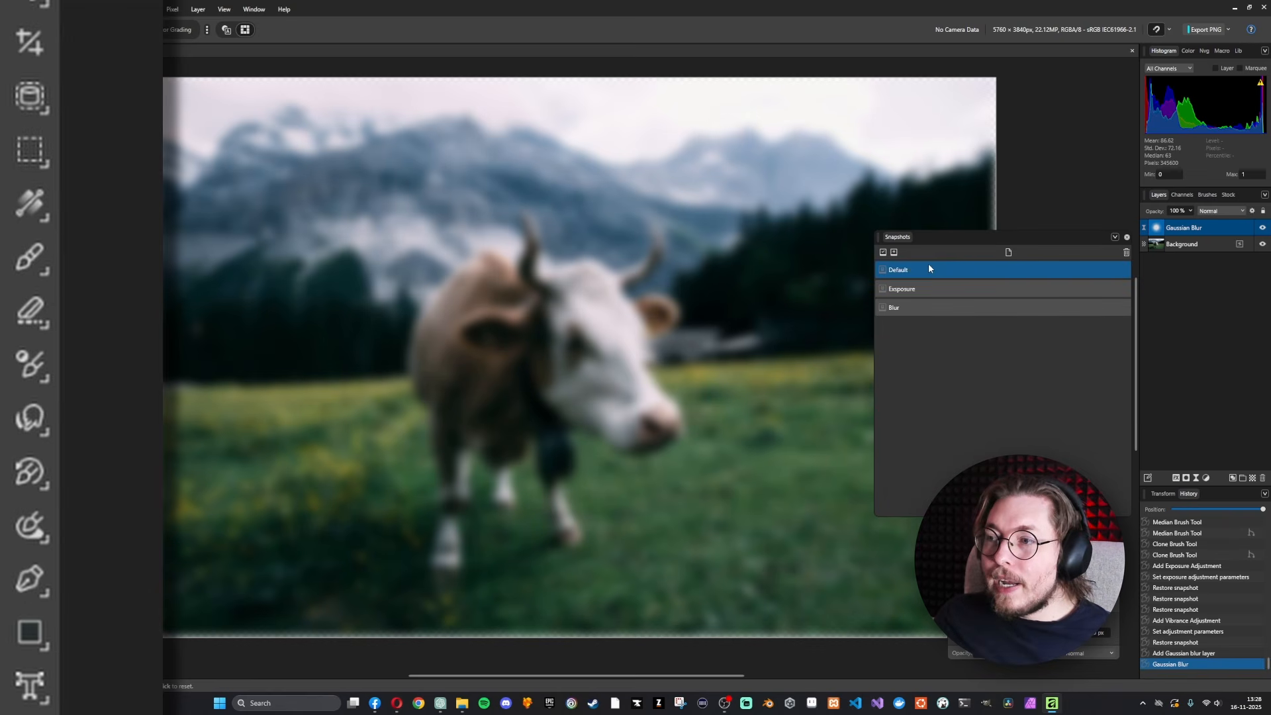
click(883, 253)
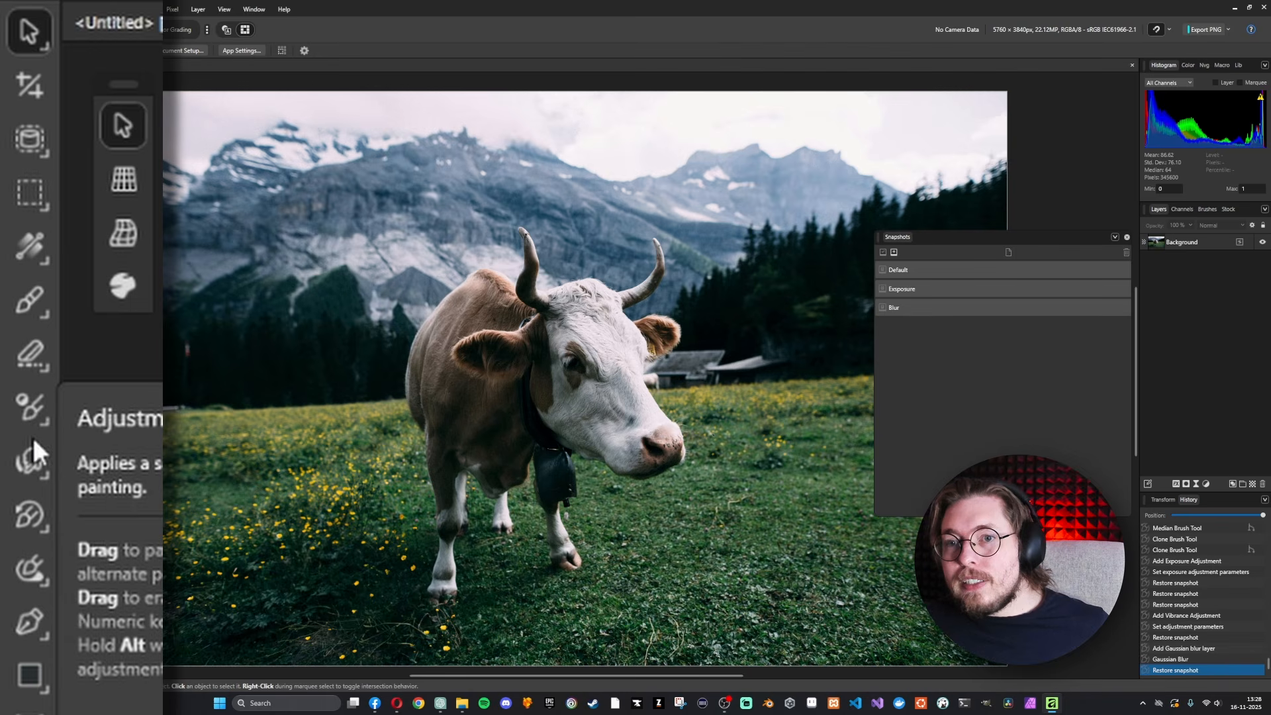
Use the Undo Brush on the Background layer to paint the Exposure snapshot onto the cow and the Blur snapshot over the mountains.
click(30, 570)
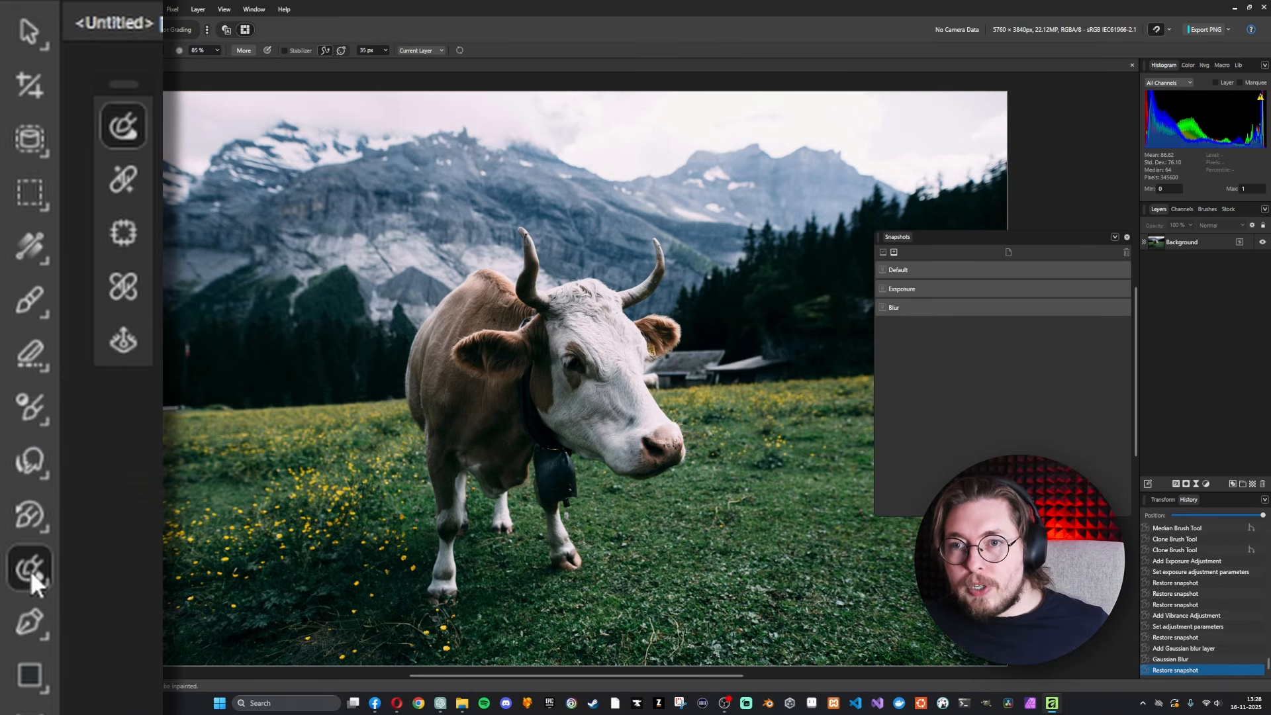
click(45, 513)
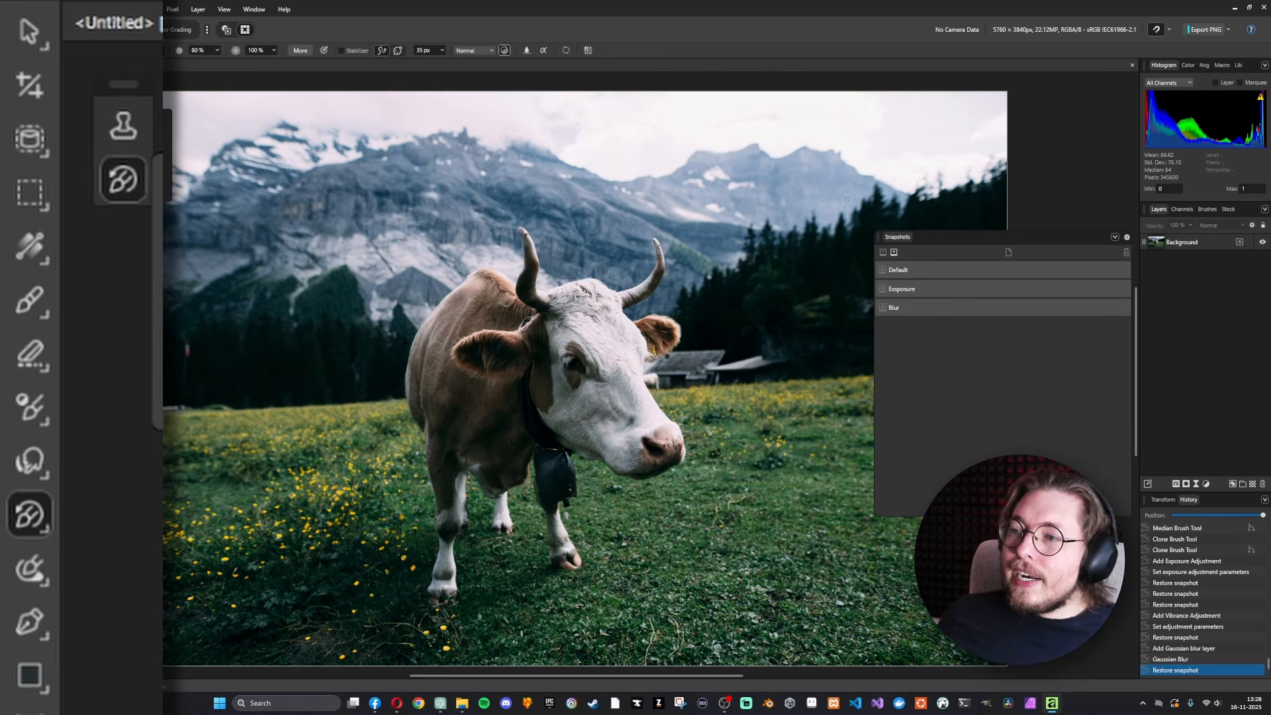
click(882, 289)
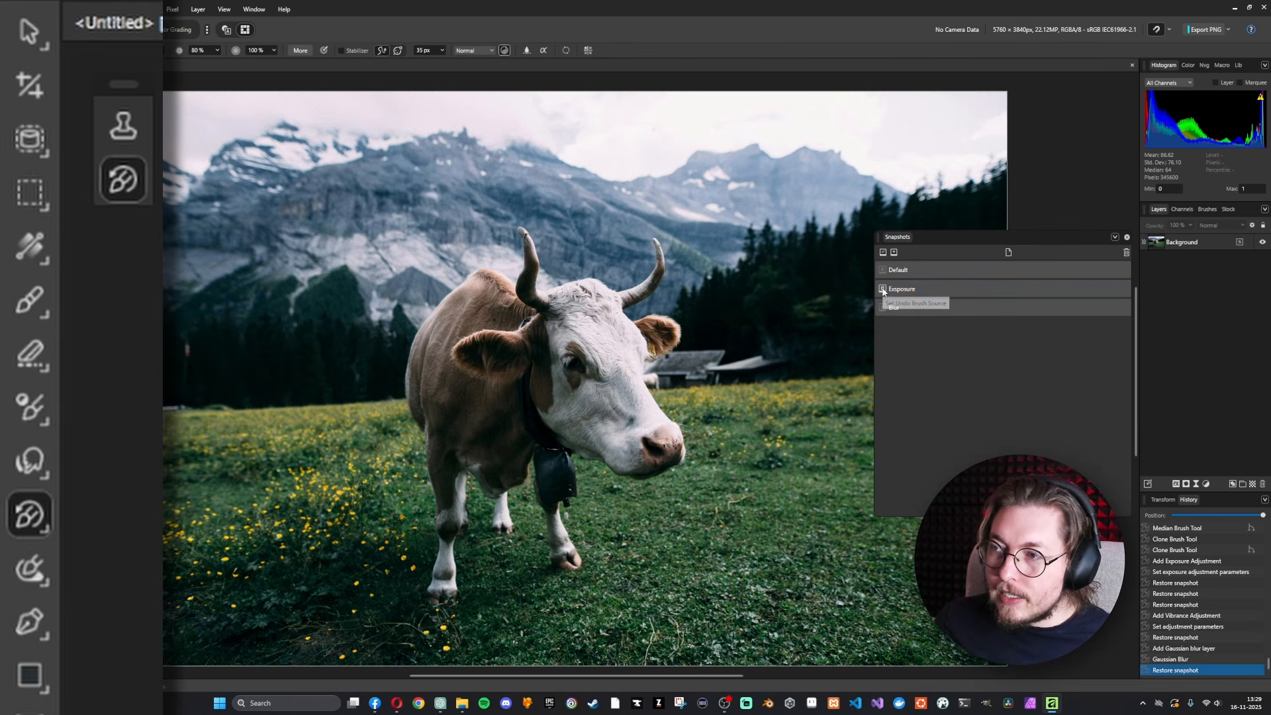
click(1213, 247)
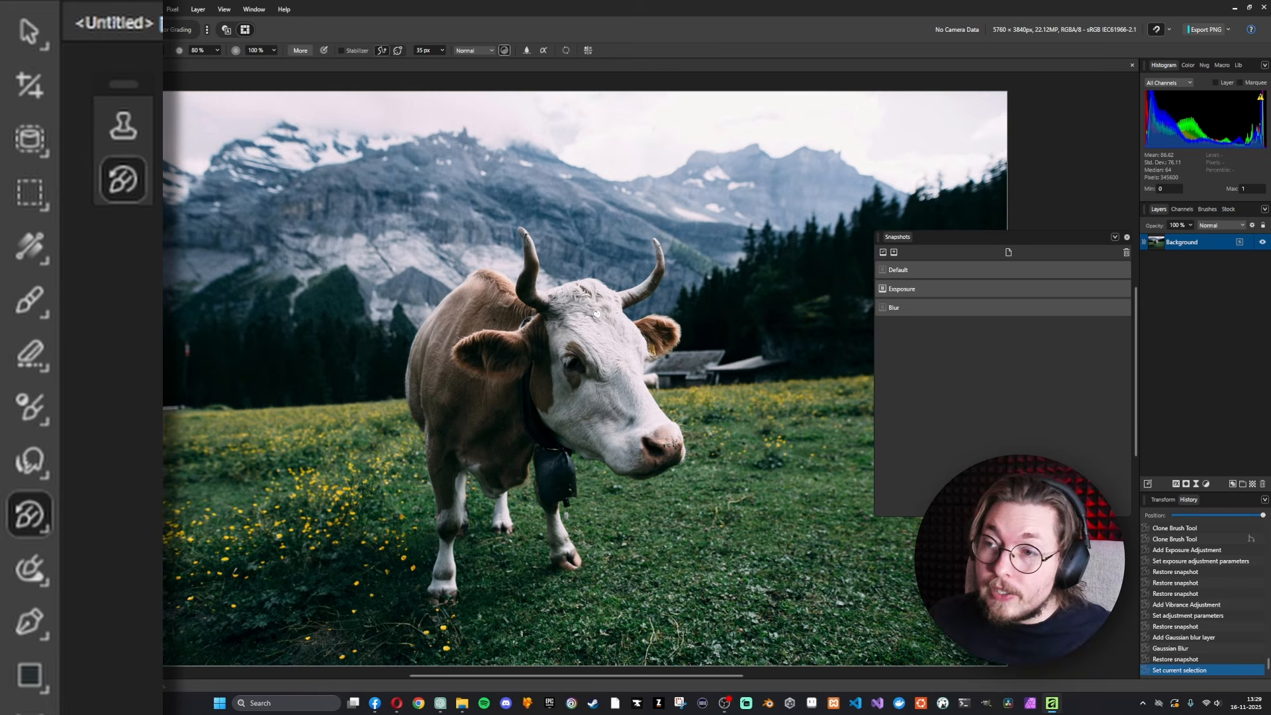
mouse_move(579, 330)
mouse_down()
mouse_move(633, 430)
mouse_move(581, 404)
mouse_move(503, 332)
mouse_move(488, 338)
mouse_move(476, 388)
mouse_move(484, 435)
mouse_move(507, 420)
mouse_move(559, 422)
mouse_move(515, 417)
mouse_move(555, 371)
mouse_move(577, 381)
mouse_move(546, 395)
mouse_move(666, 340)
mouse_move(653, 311)
mouse_up()
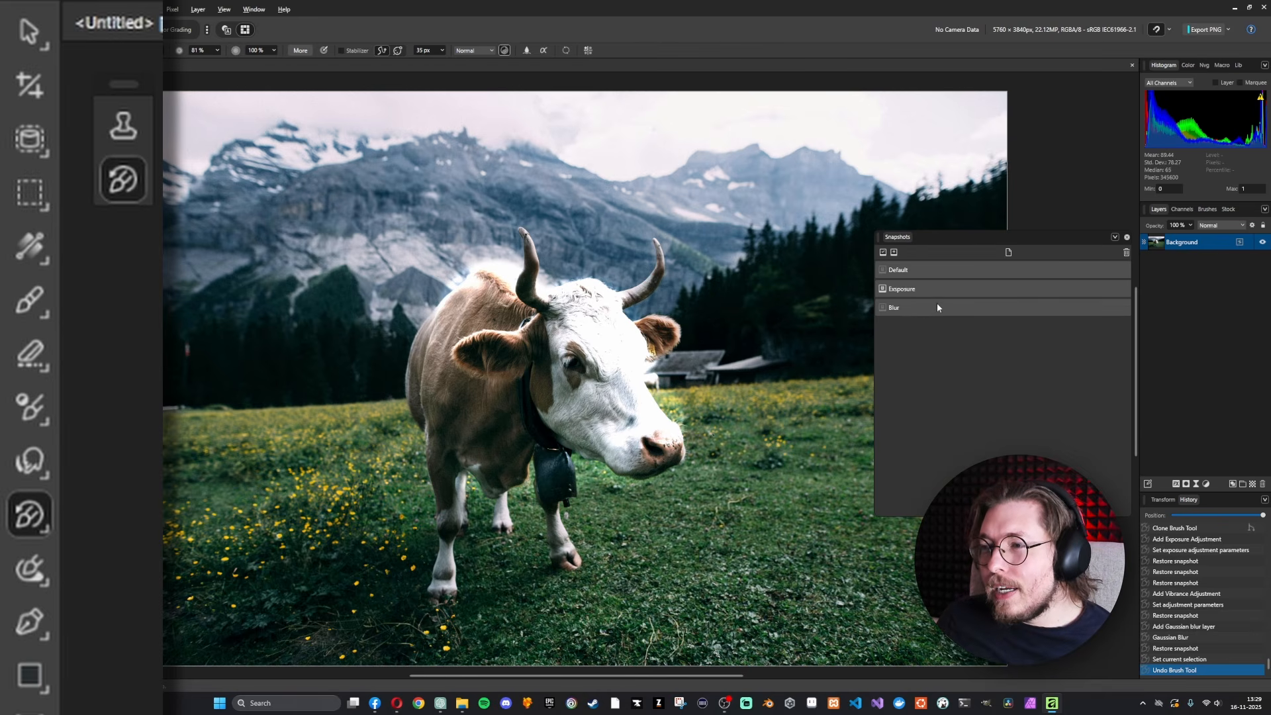
mouse_move(609, 264)
mouse_down()
mouse_move(550, 248)
mouse_move(544, 206)
mouse_move(582, 217)
mouse_move(596, 193)
mouse_move(661, 177)
mouse_move(754, 286)
mouse_move(935, 158)
mouse_move(883, 135)
mouse_move(662, 131)
mouse_move(431, 141)
mouse_move(314, 166)
mouse_move(235, 134)
mouse_move(181, 138)
mouse_move(169, 186)
mouse_move(218, 220)
mouse_move(460, 207)
mouse_move(380, 238)
mouse_move(348, 316)
mouse_up()
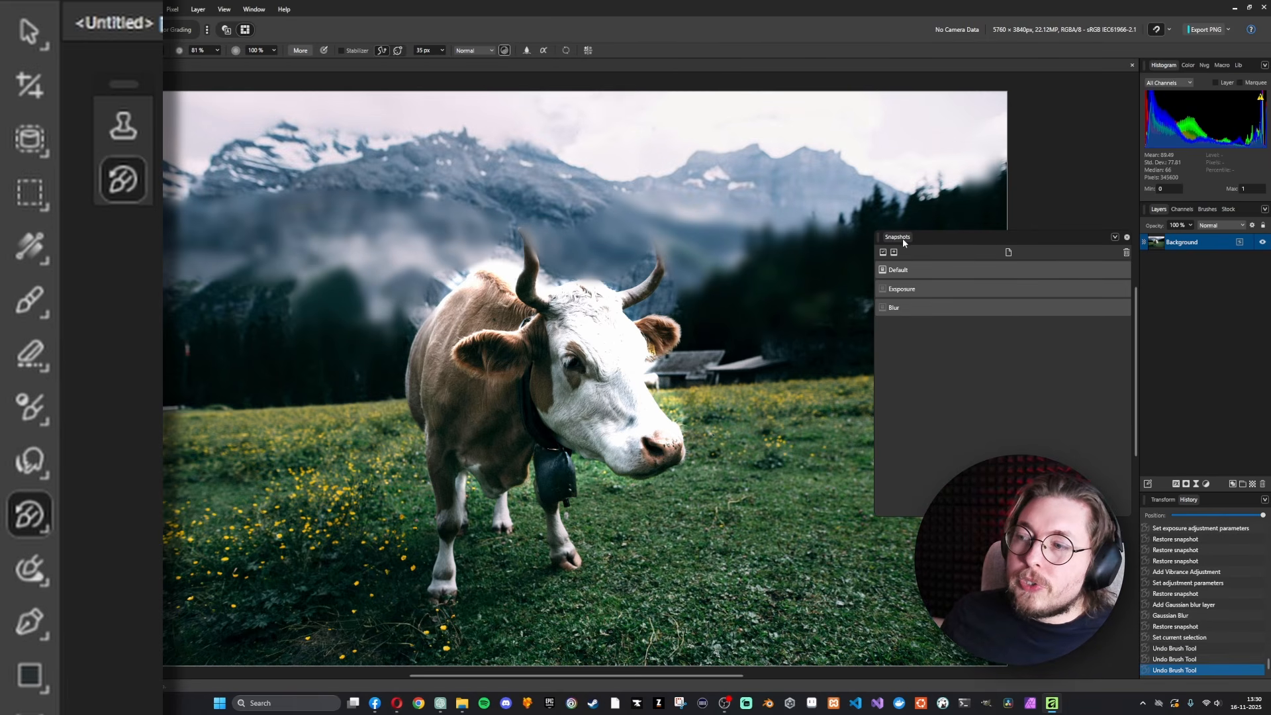
Dock the Snapshots panel beside History and restore the document to the Default snapshot.
drag(903, 238, 1212, 501)
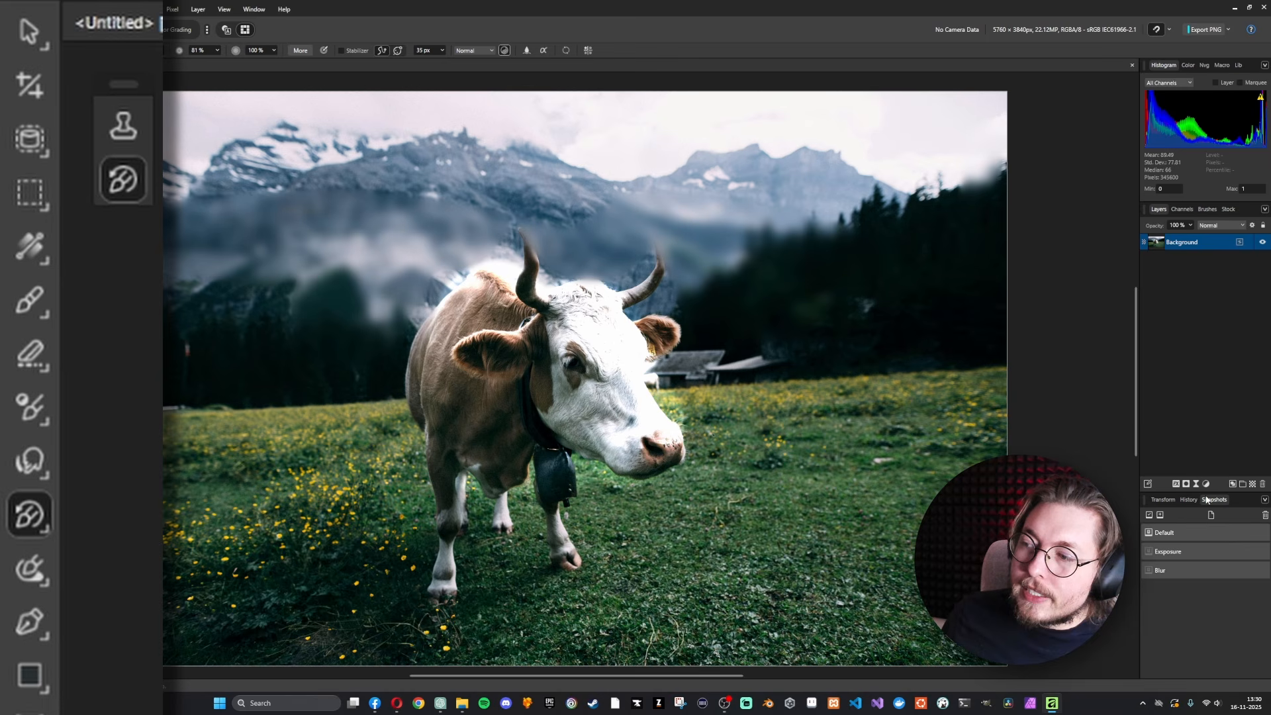
click(1149, 520)
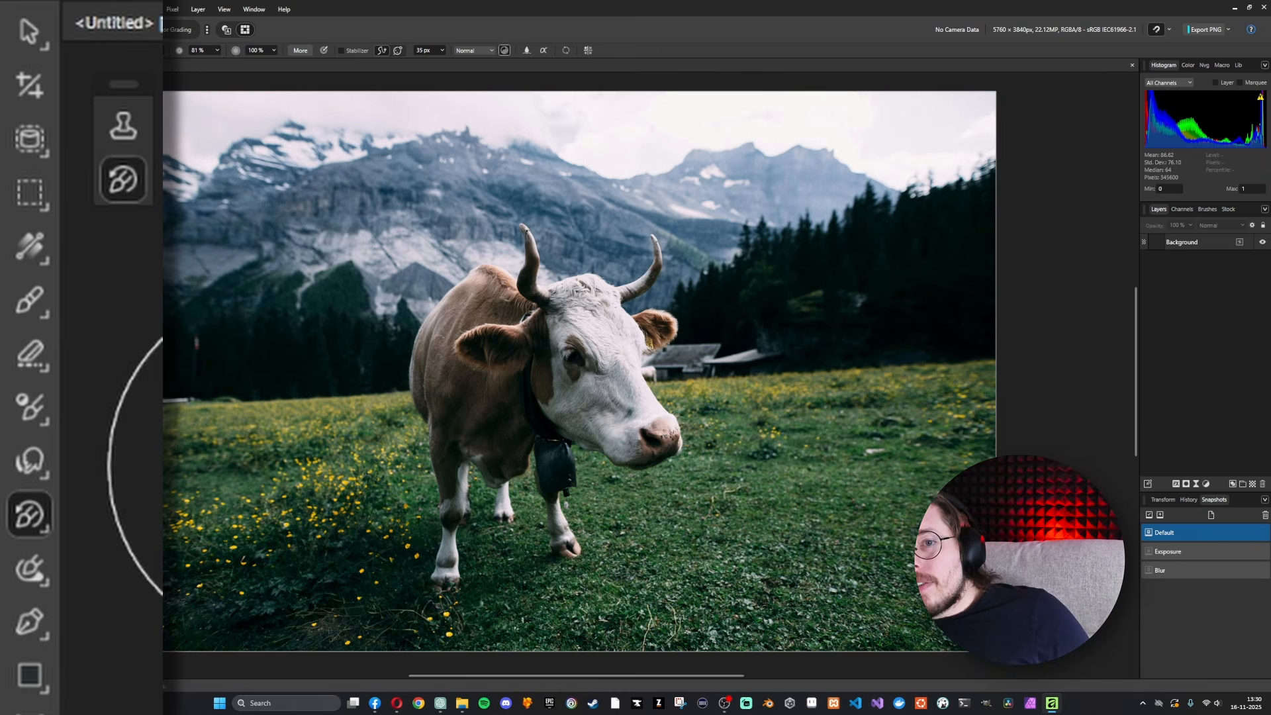
Remove the small red-and-white object from the dark trees behind the cow with the Inpainting Brush on the Background layer.
right_click(22, 566)
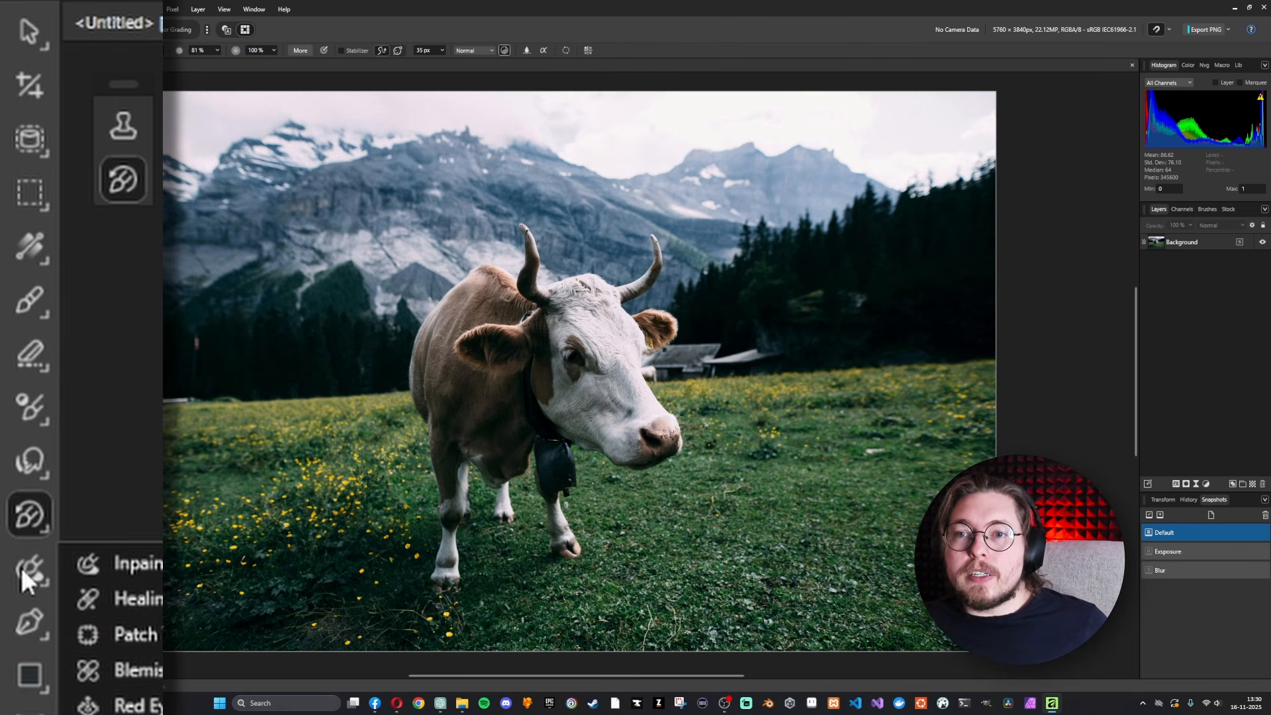
click(159, 562)
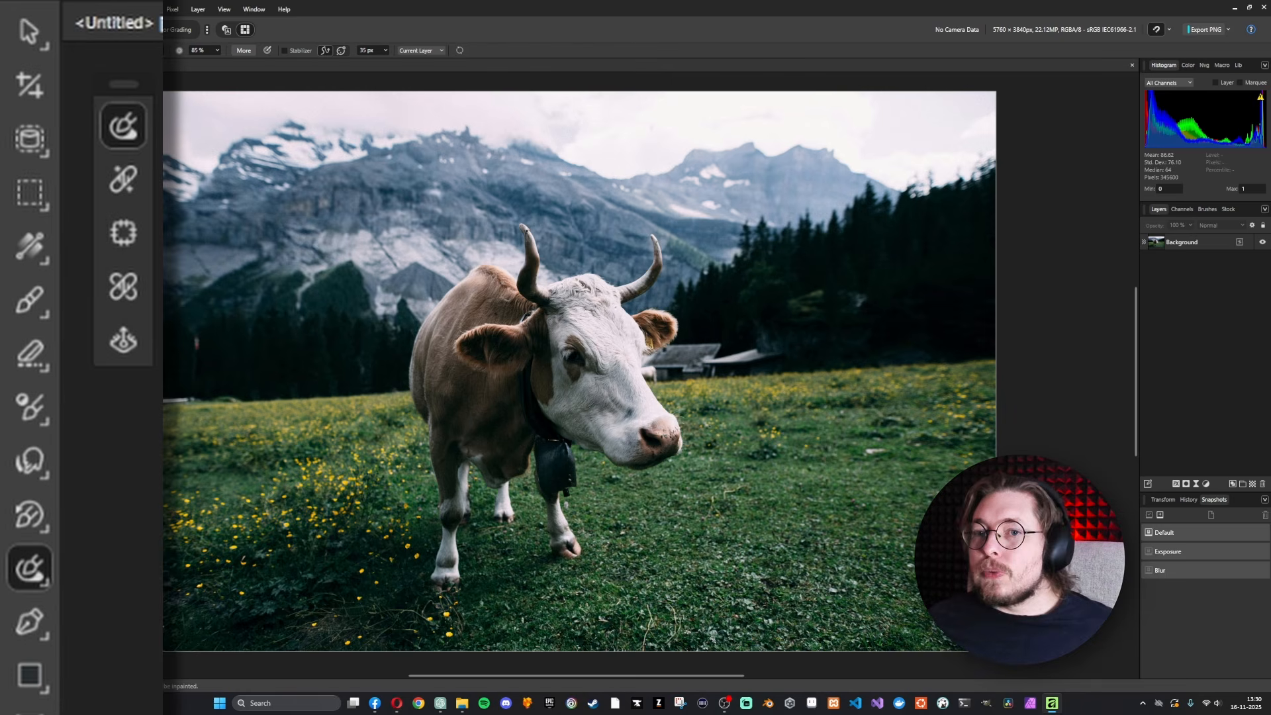
drag(531, 270, 570, 271)
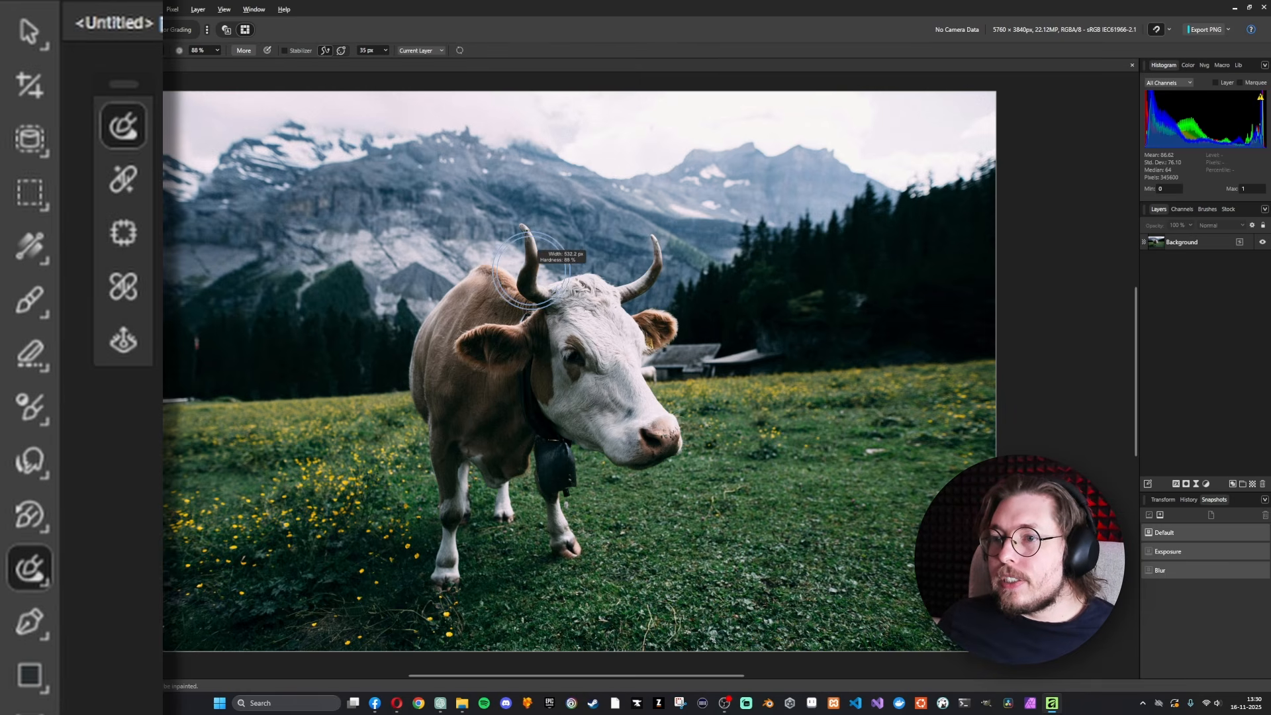
mouse_move(634, 192)
mouse_down()
mouse_move(625, 215)
mouse_move(652, 227)
mouse_up()
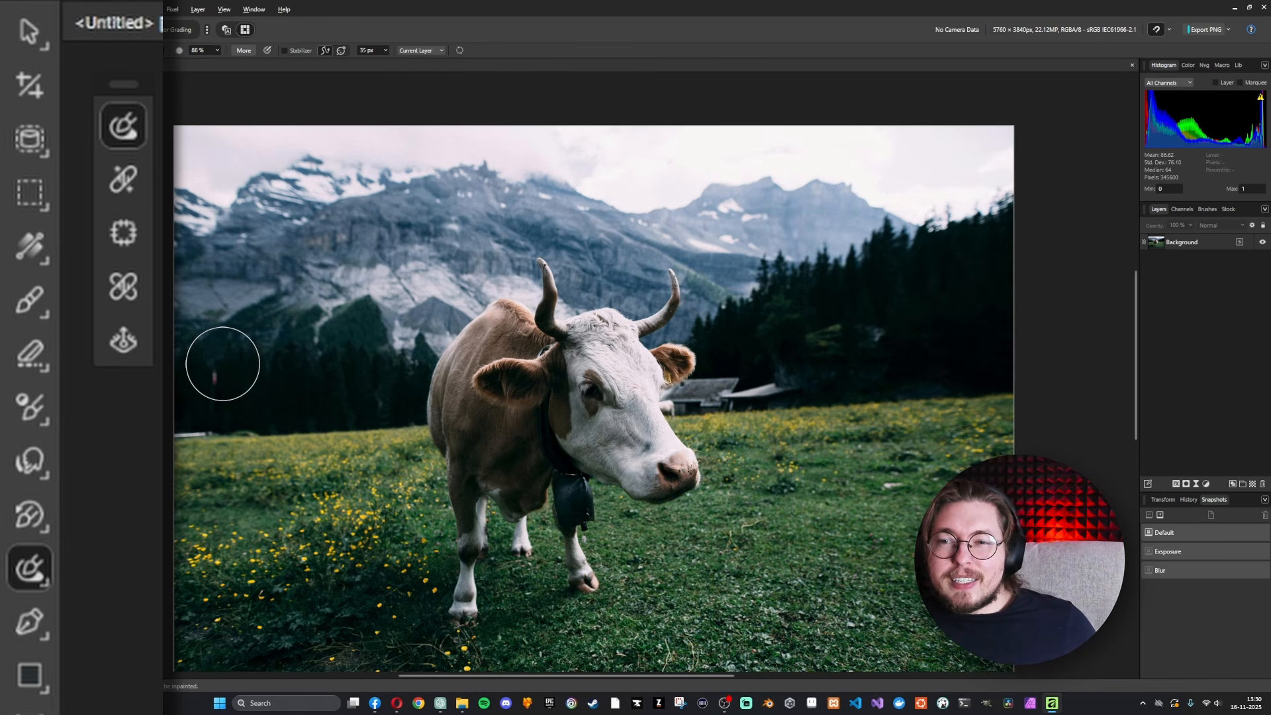
scroll(246, 374, up, 4)
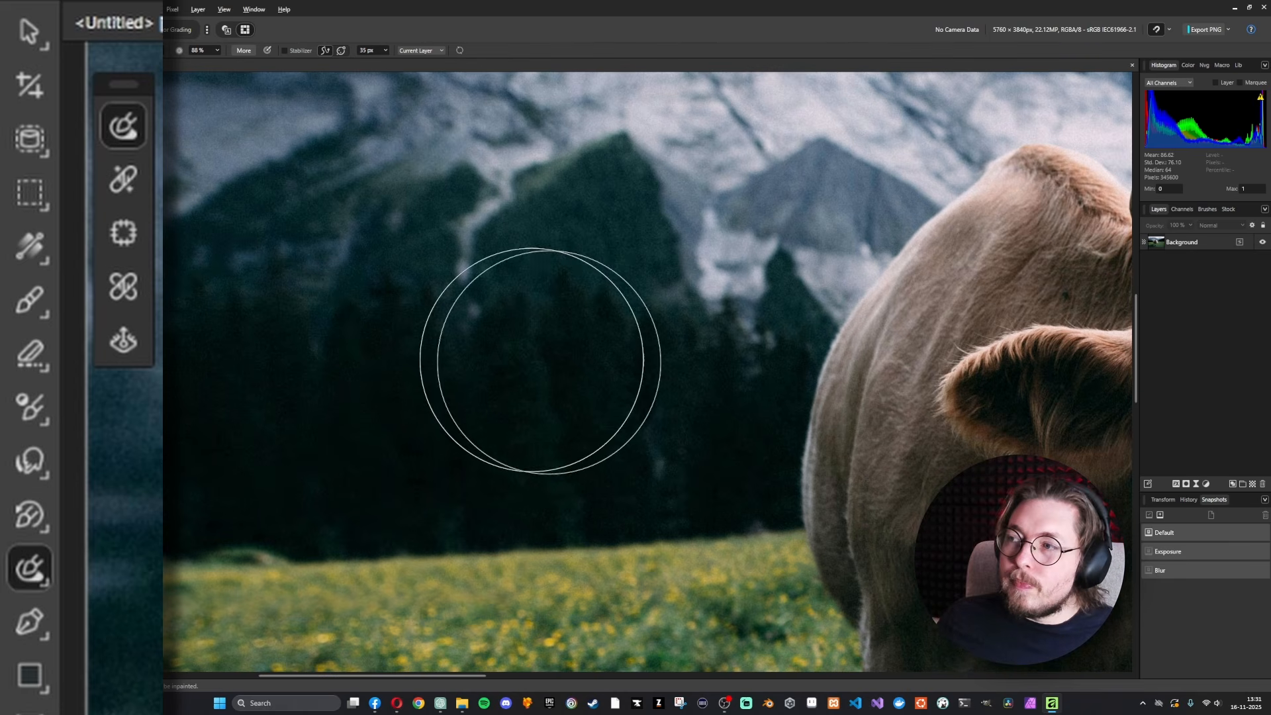
click(1205, 244)
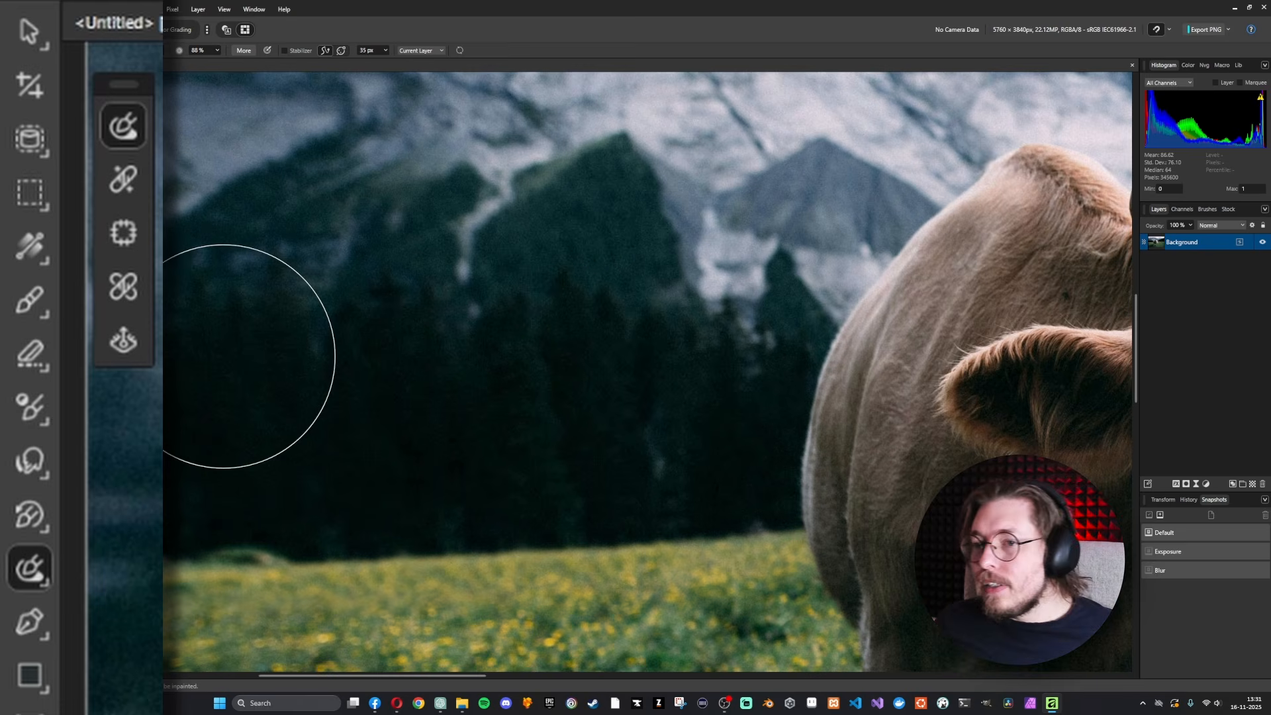
mouse_move(249, 355)
mouse_down()
mouse_move(514, 278)
mouse_move(556, 292)
mouse_move(451, 293)
mouse_up()
scroll(460, 328, up, 1)
drag(445, 283, 434, 410)
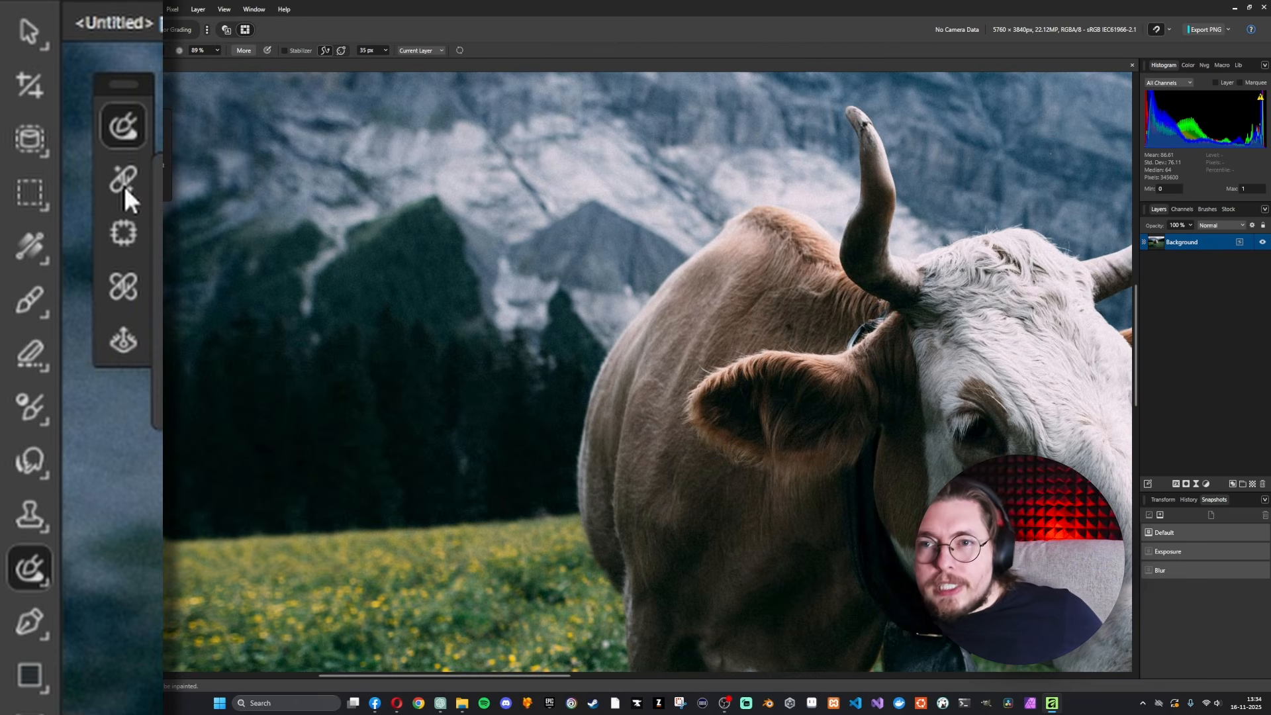
Try cloning the dark trees onto the mountainside and the cow's forehead with the Clone Brush.
click(123, 181)
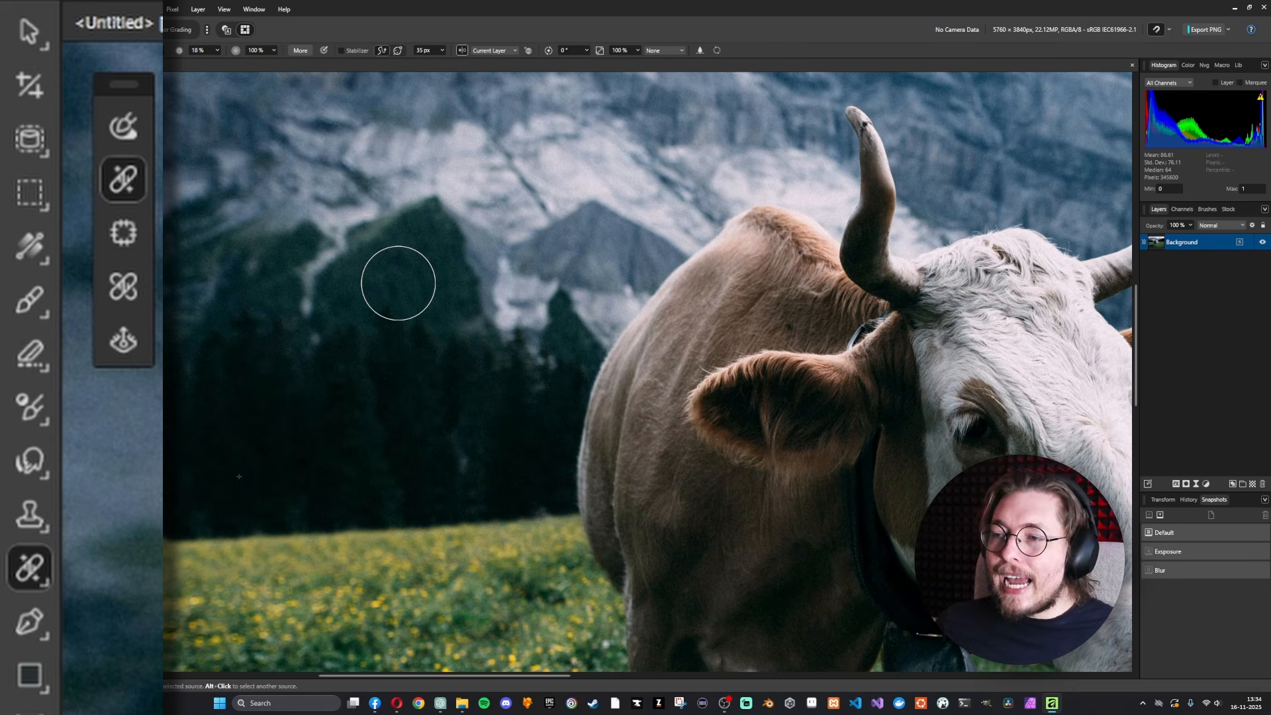
click(15, 513)
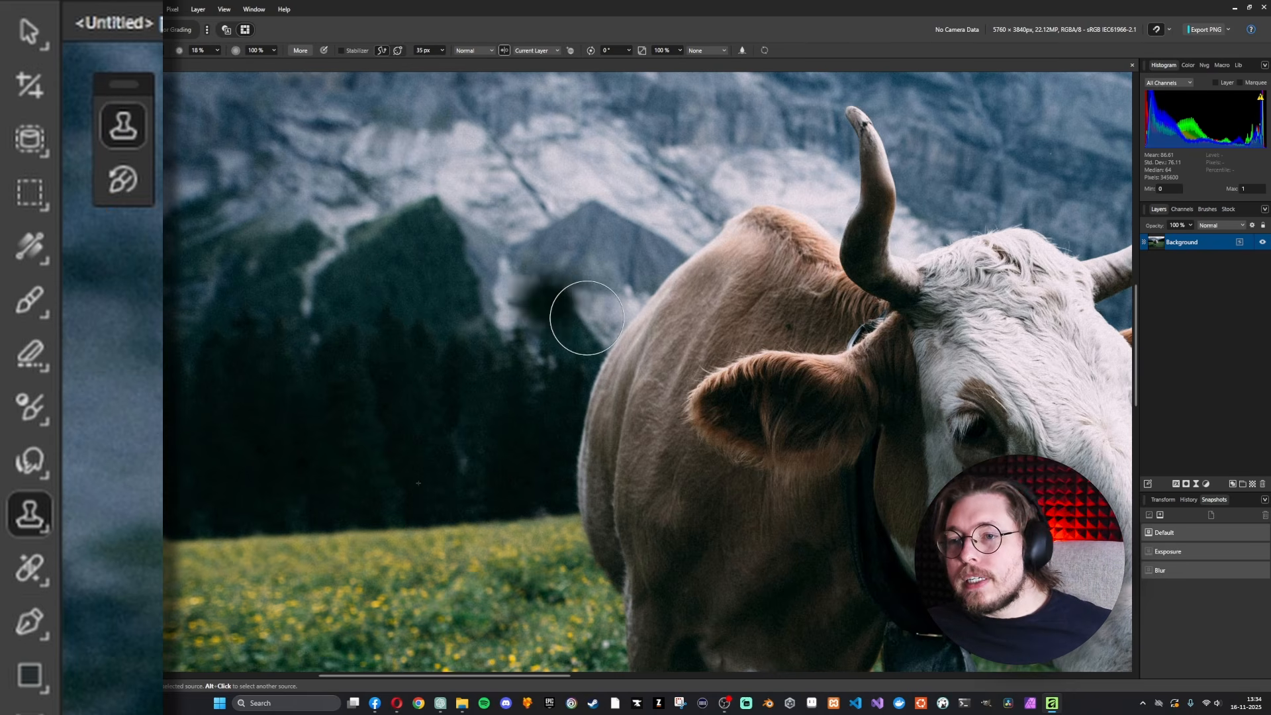
drag(744, 333, 520, 290)
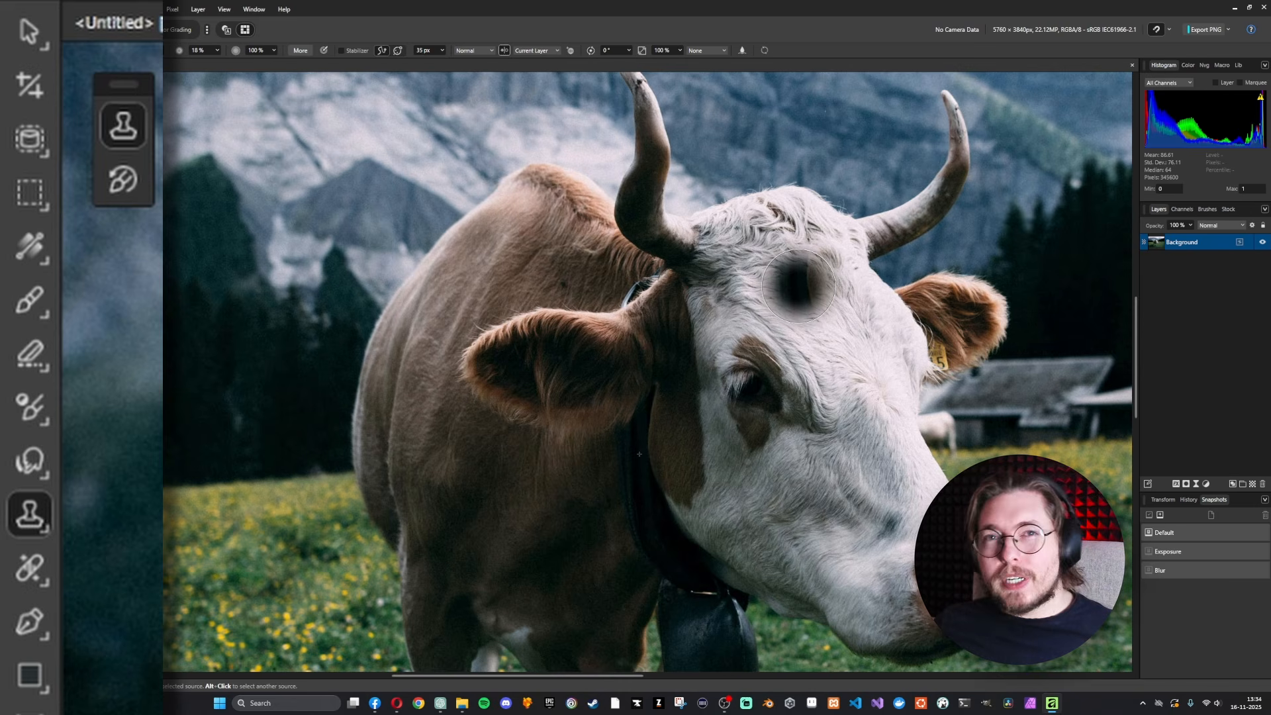
drag(798, 286, 593, 276)
Set the Clone Brush hardness to 79% and clone a lighter patch of fur onto the cow's upper back.
scroll(598, 278, up, 3)
mouse_move(364, 274)
mouse_down()
mouse_move(620, 286)
mouse_move(834, 315)
mouse_up()
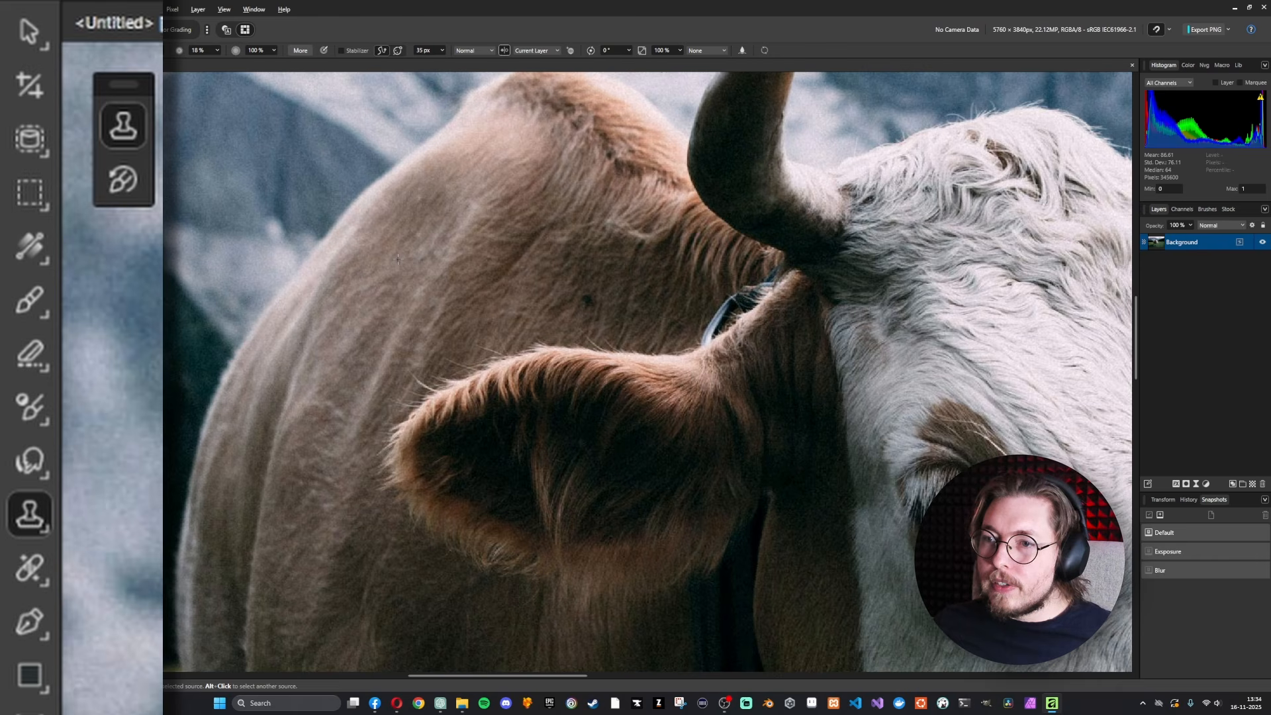
mouse_move(398, 260)
mouse_down()
mouse_move(265, 291)
mouse_move(214, 433)
mouse_up()
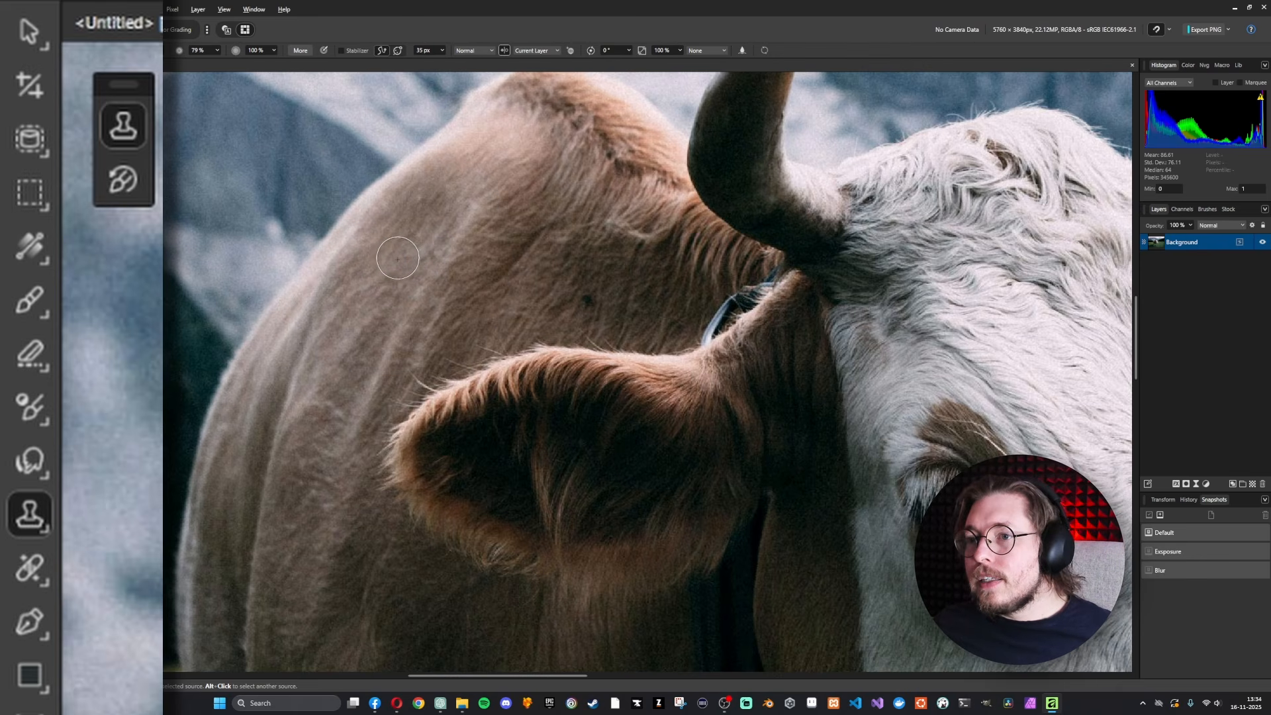
mouse_move(476, 218)
mouse_down()
mouse_move(513, 216)
mouse_move(540, 240)
mouse_up()
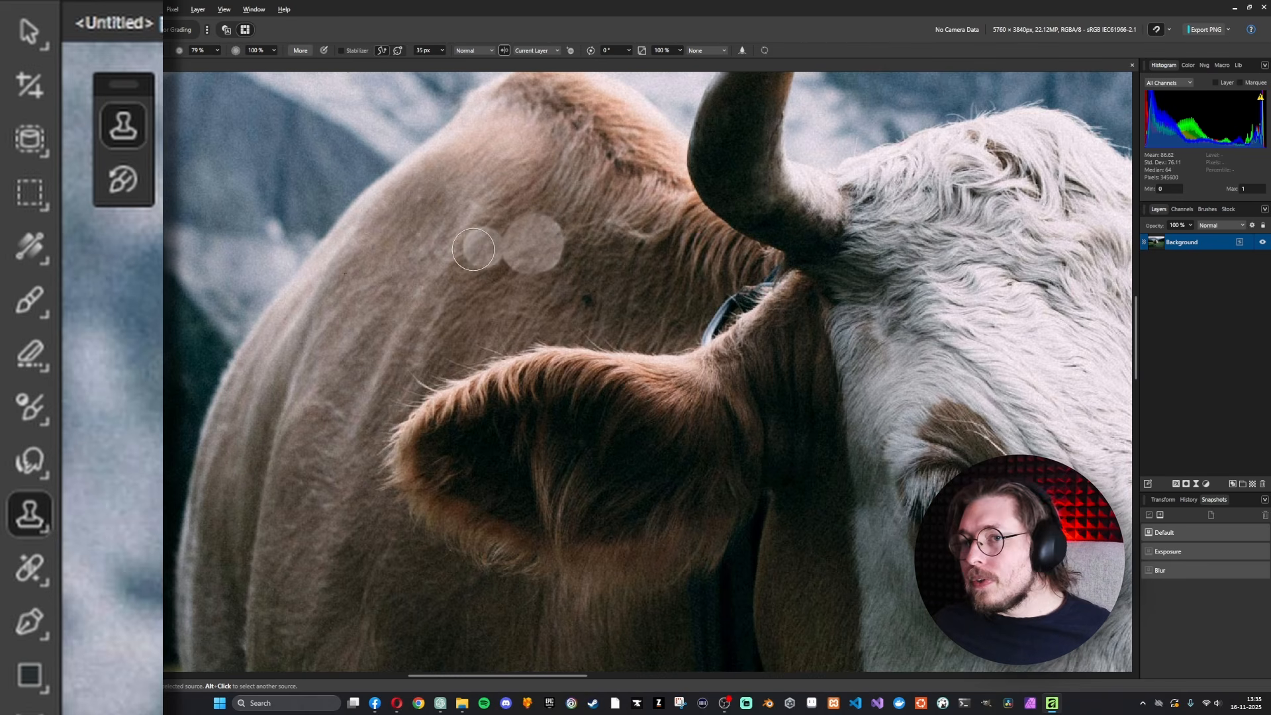
Switch to the Healing Brush and undo the earlier removal of the red-and-white object in the dark trees.
click(34, 568)
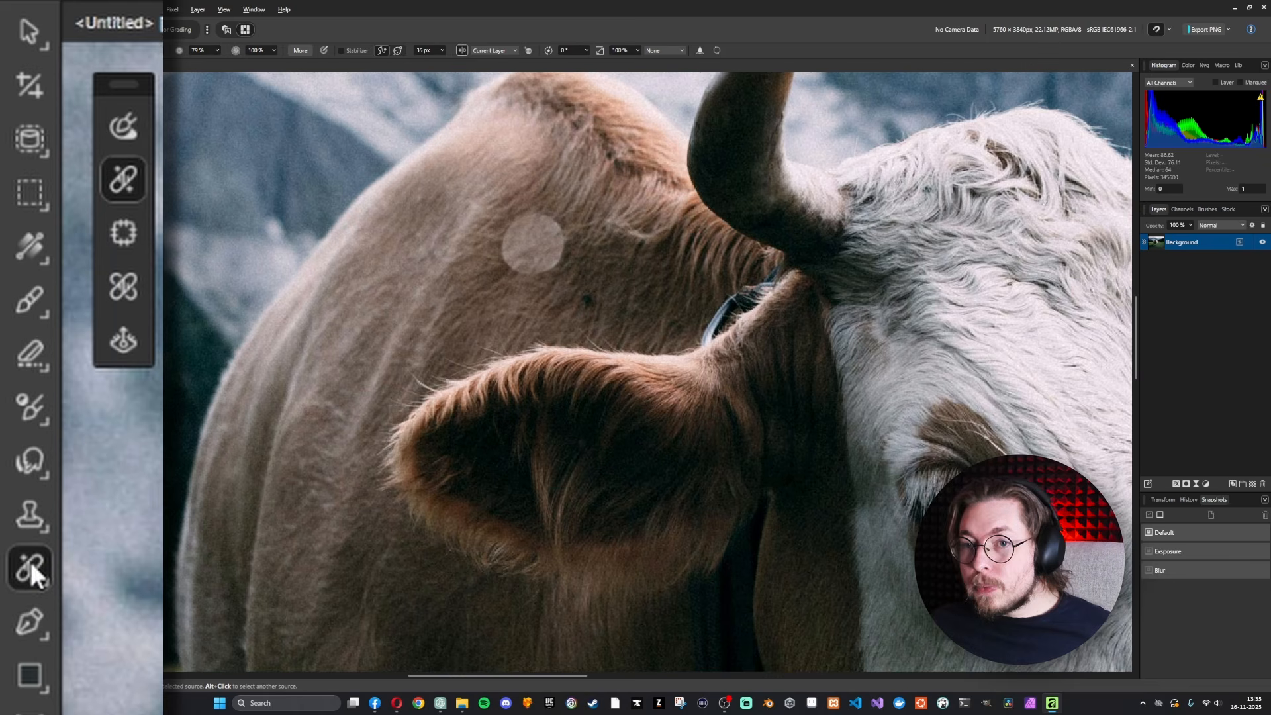
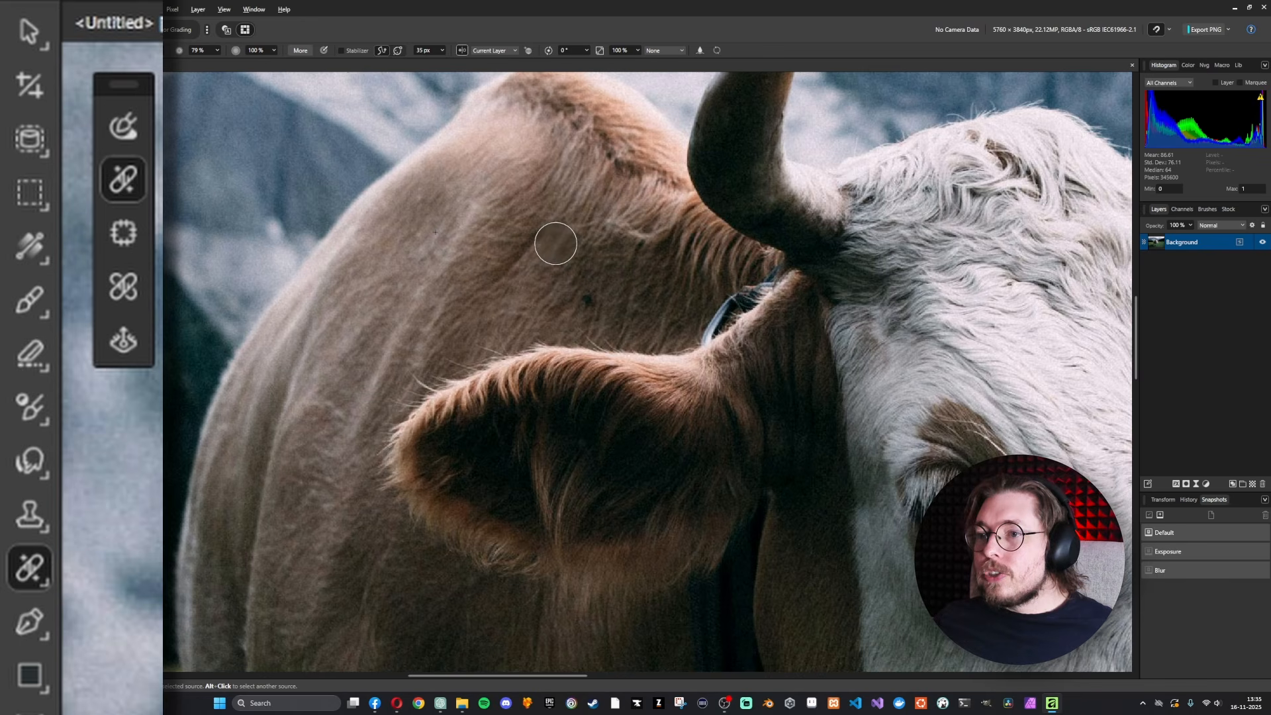
mouse_move(443, 346)
mouse_down()
mouse_move(530, 243)
mouse_move(550, 176)
mouse_up()
mouse_move(504, 411)
mouse_down()
mouse_move(606, 217)
mouse_move(575, 255)
mouse_move(624, 328)
mouse_move(662, 342)
mouse_up()
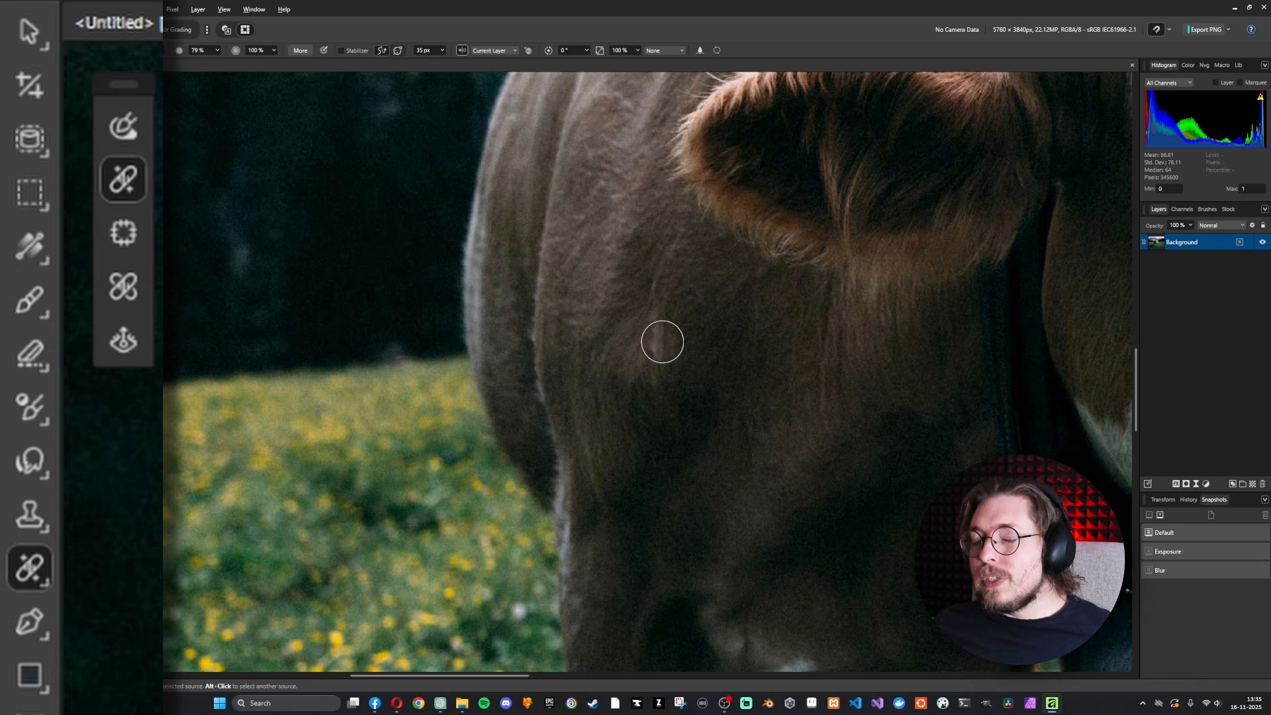
drag(296, 272, 788, 233)
mouse_move(530, 309)
mouse_down()
mouse_move(589, 314)
mouse_move(653, 264)
mouse_move(636, 283)
mouse_up()
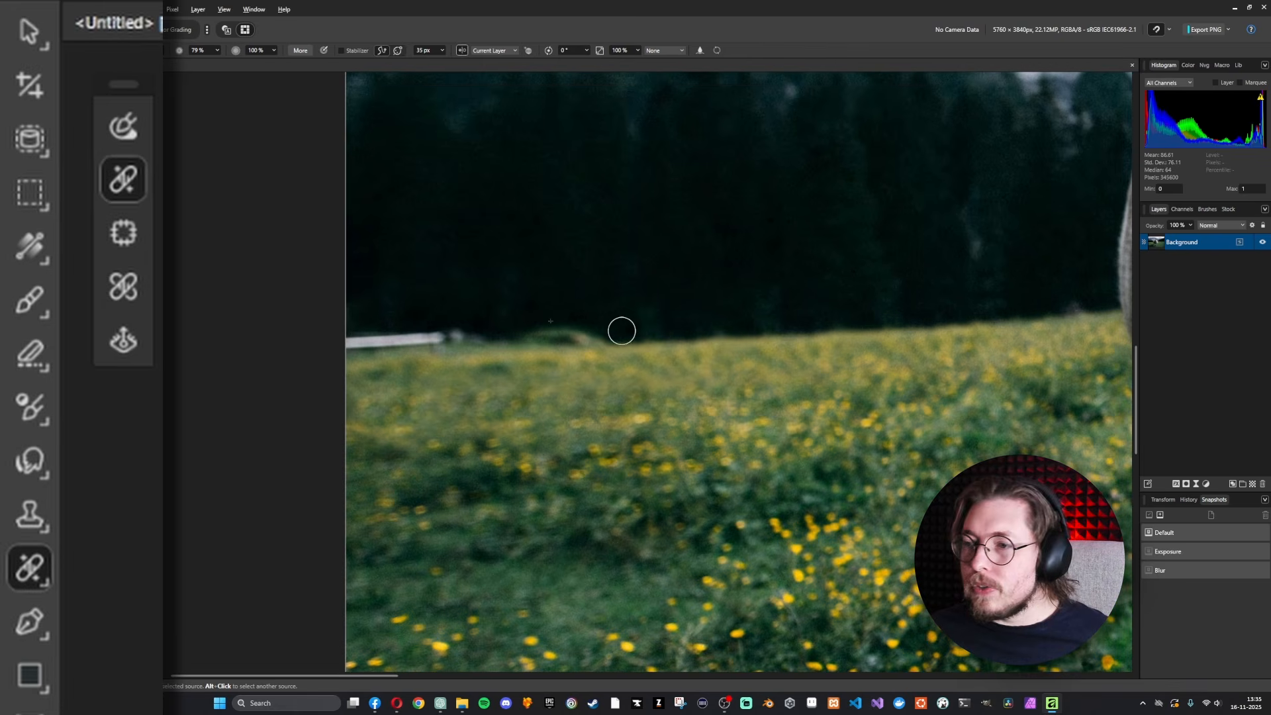
key(ctrl+z)
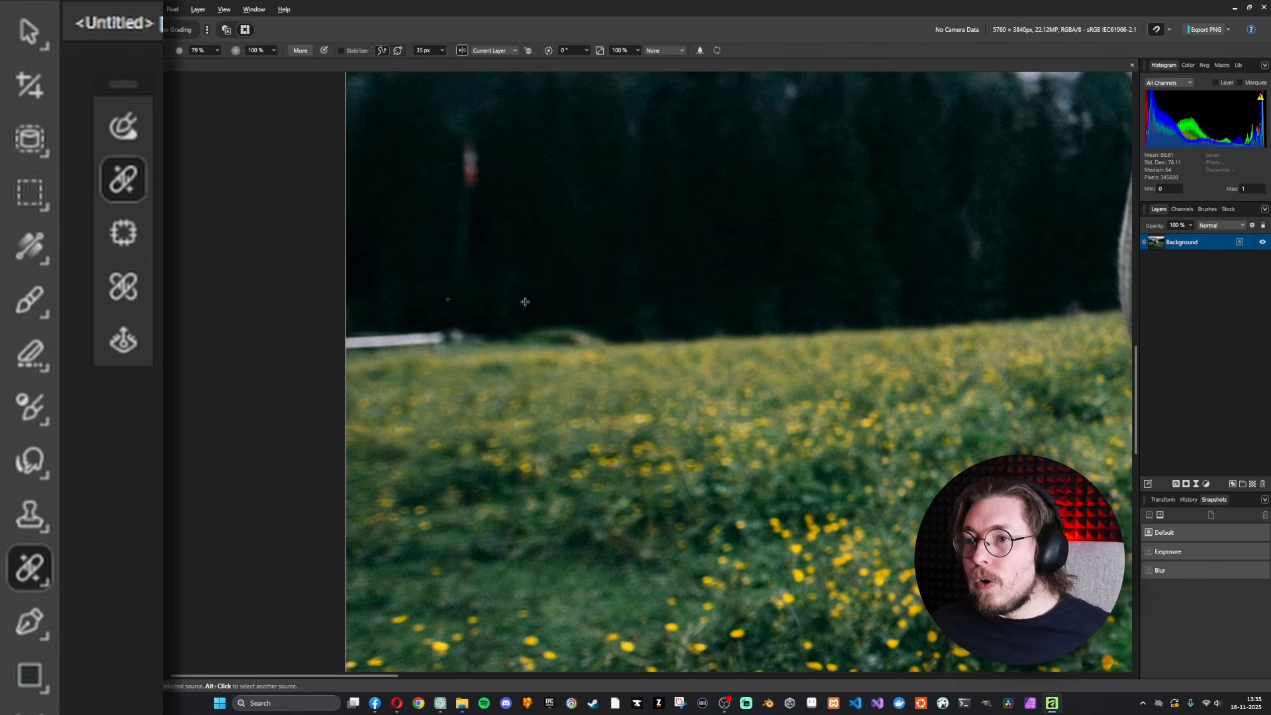
Try healing the small red-and-white object in the dark trees with the Healing Brush, and undo the stroke.
drag(560, 157, 555, 227)
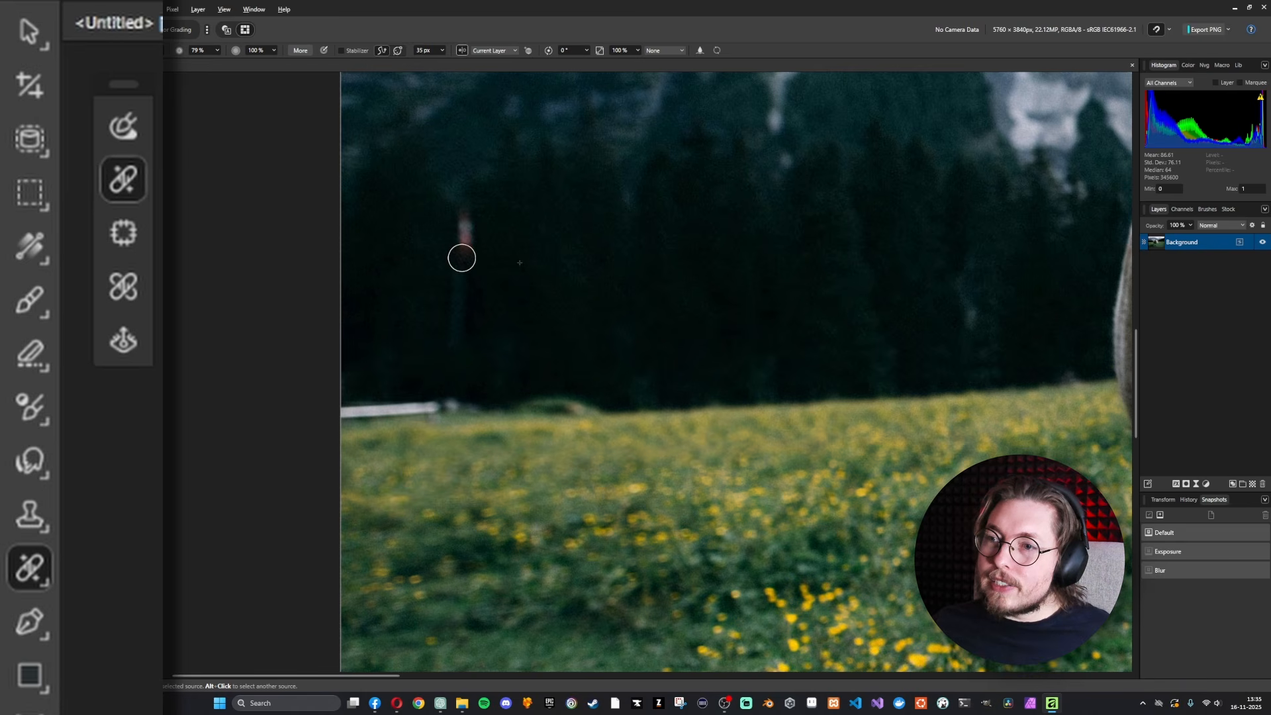
drag(460, 256, 464, 216)
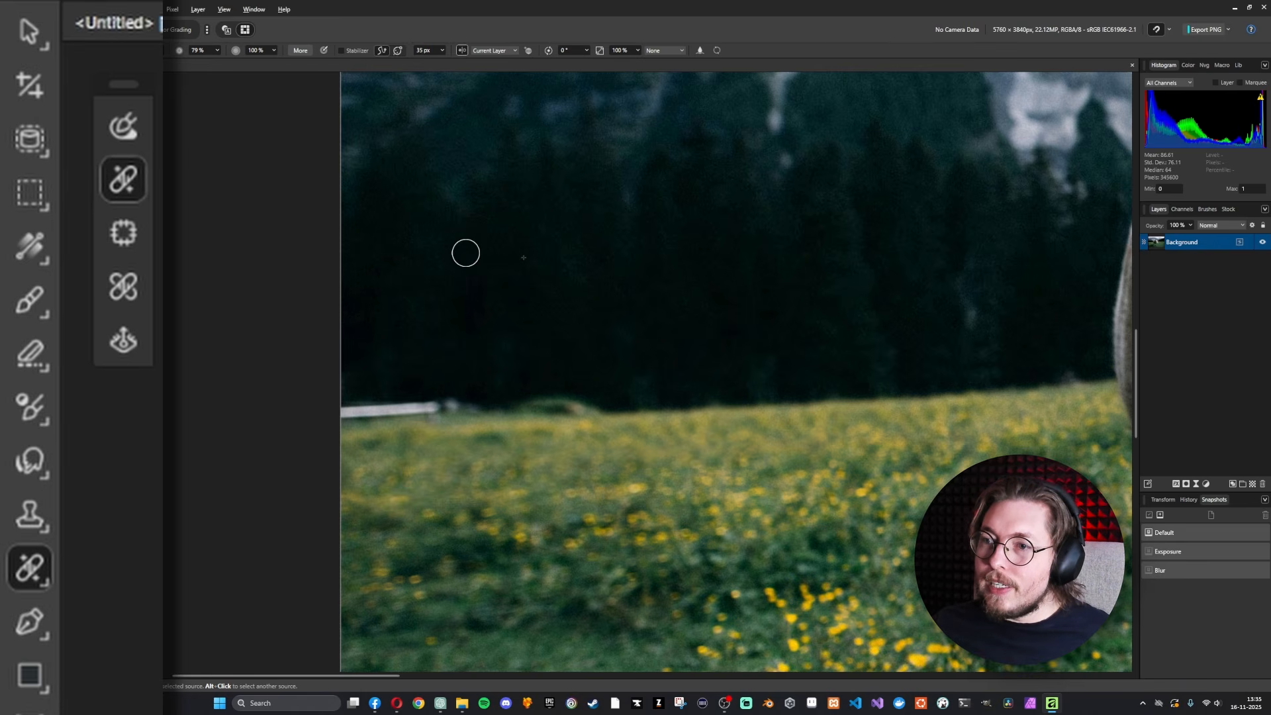
key(ctrl+z)
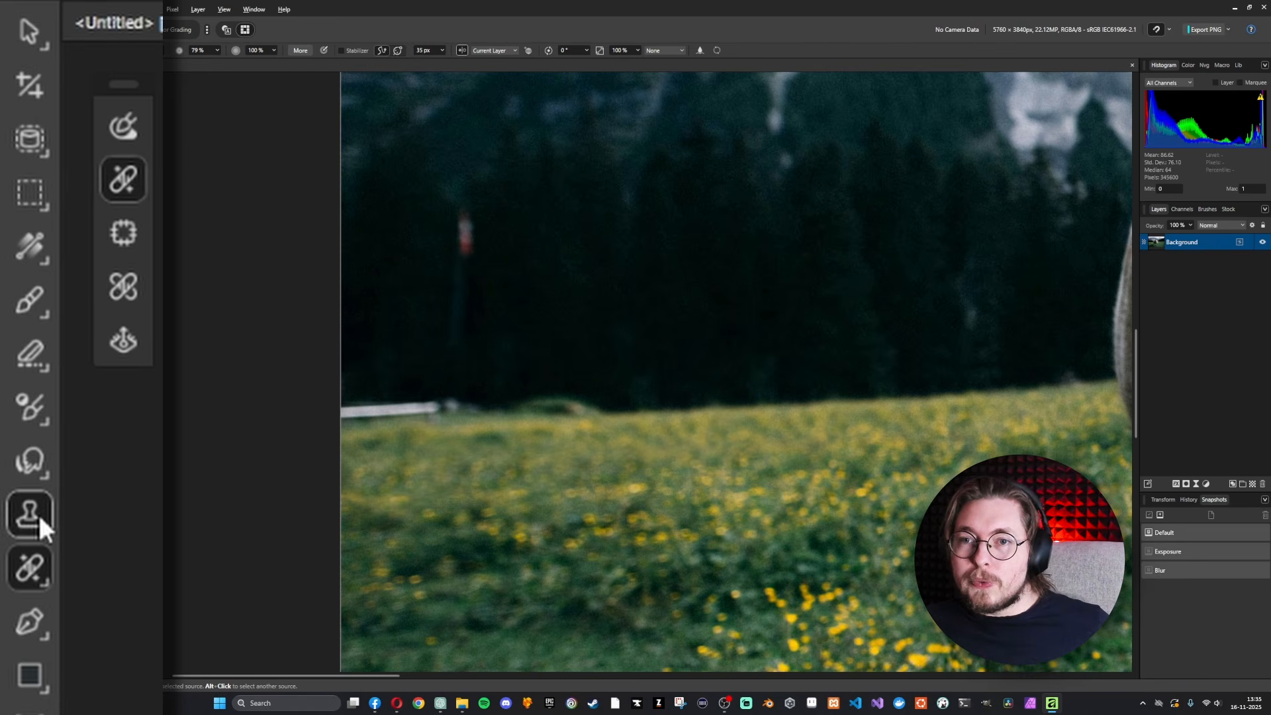
Try covering the red-and-white object in the dark trees with the Clone Brush, and undo the cloning.
click(38, 512)
mouse_move(463, 217)
mouse_down()
mouse_move(457, 349)
mouse_move(462, 226)
mouse_up()
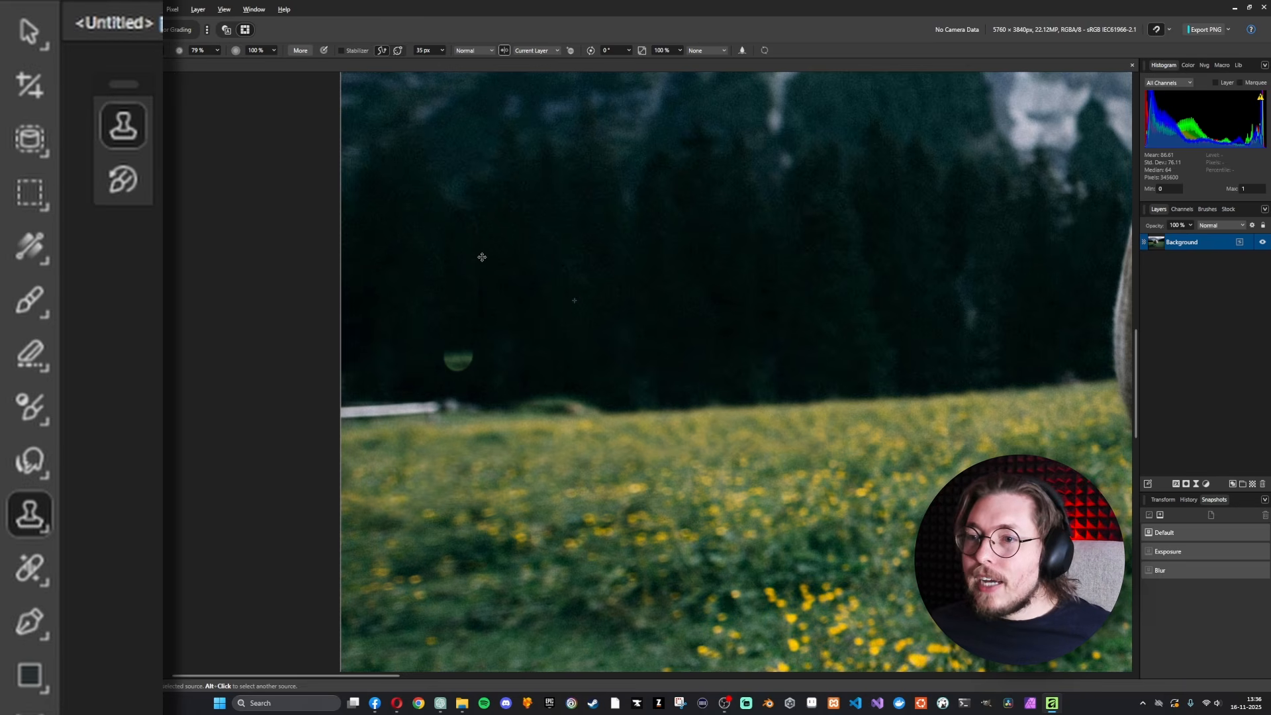
scroll(479, 256, up, 3)
drag(488, 226, 456, 227)
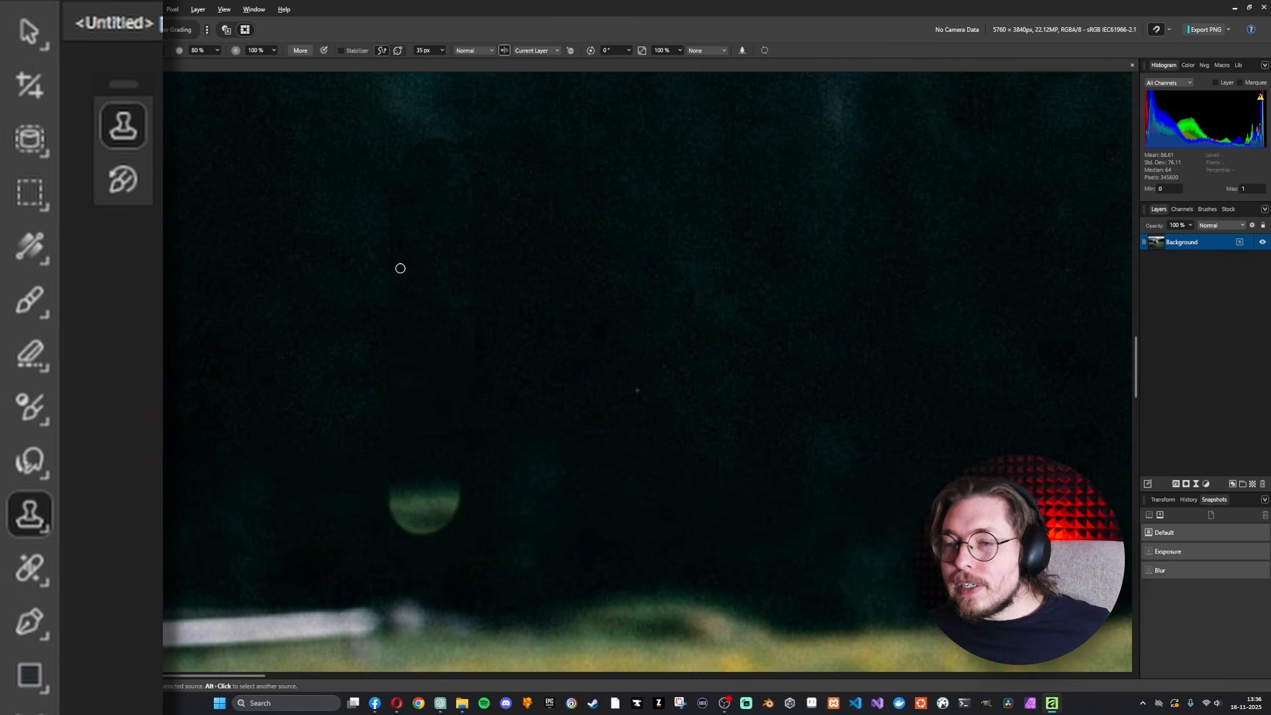
key(ctrl+z)
Remove the red-and-white object and the faint pole below it from the dark trees with the Healing Brush.
click(30, 567)
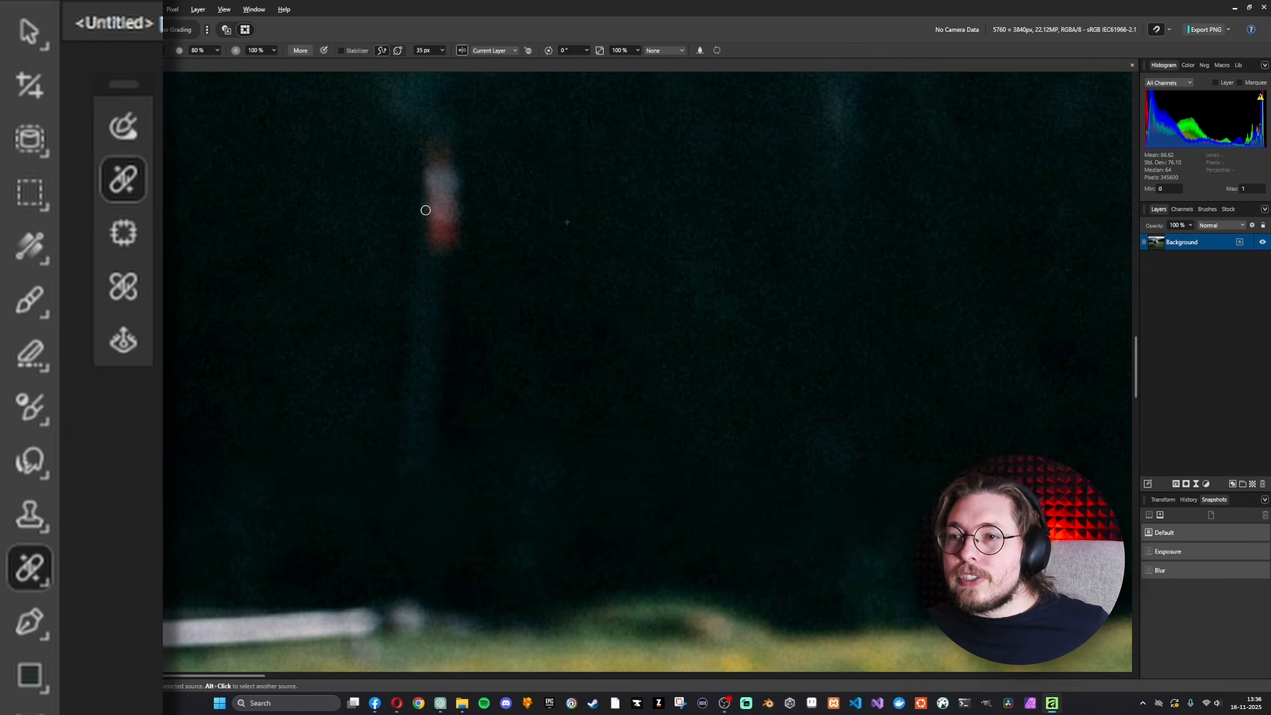
mouse_move(431, 272)
mouse_down()
mouse_move(483, 275)
mouse_move(438, 244)
mouse_move(440, 184)
mouse_up()
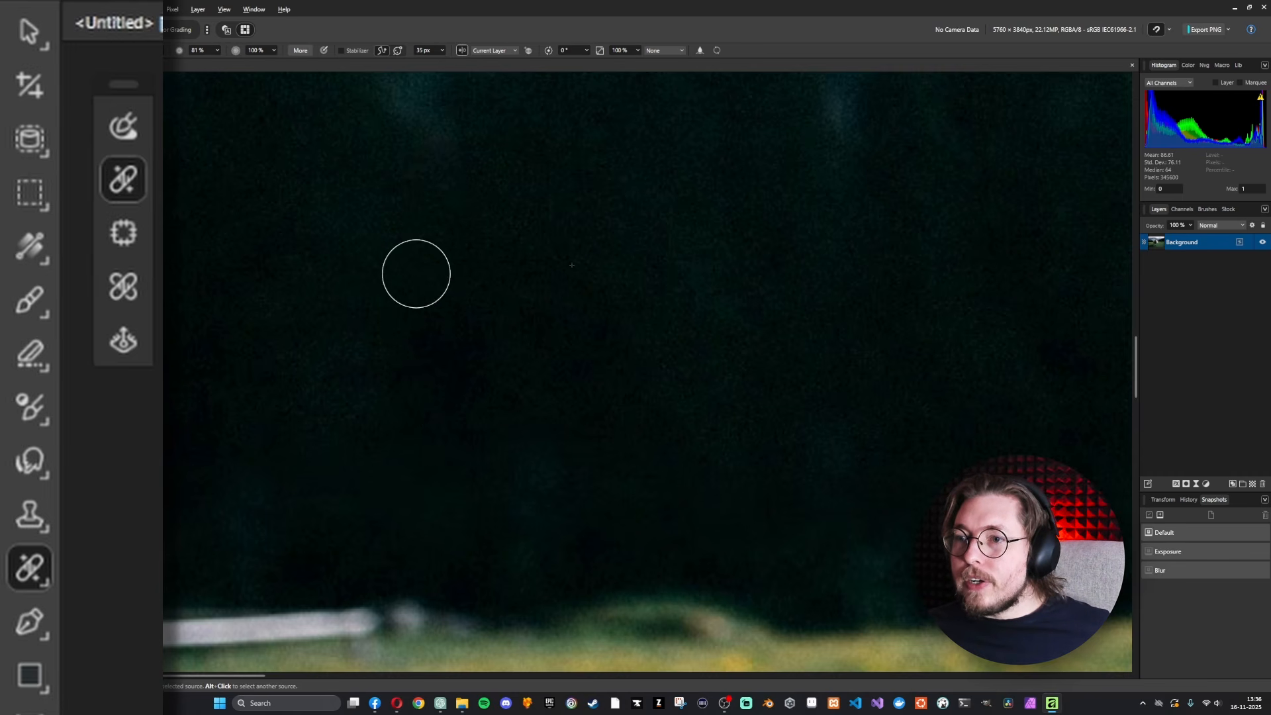
scroll(619, 207, down, 5)
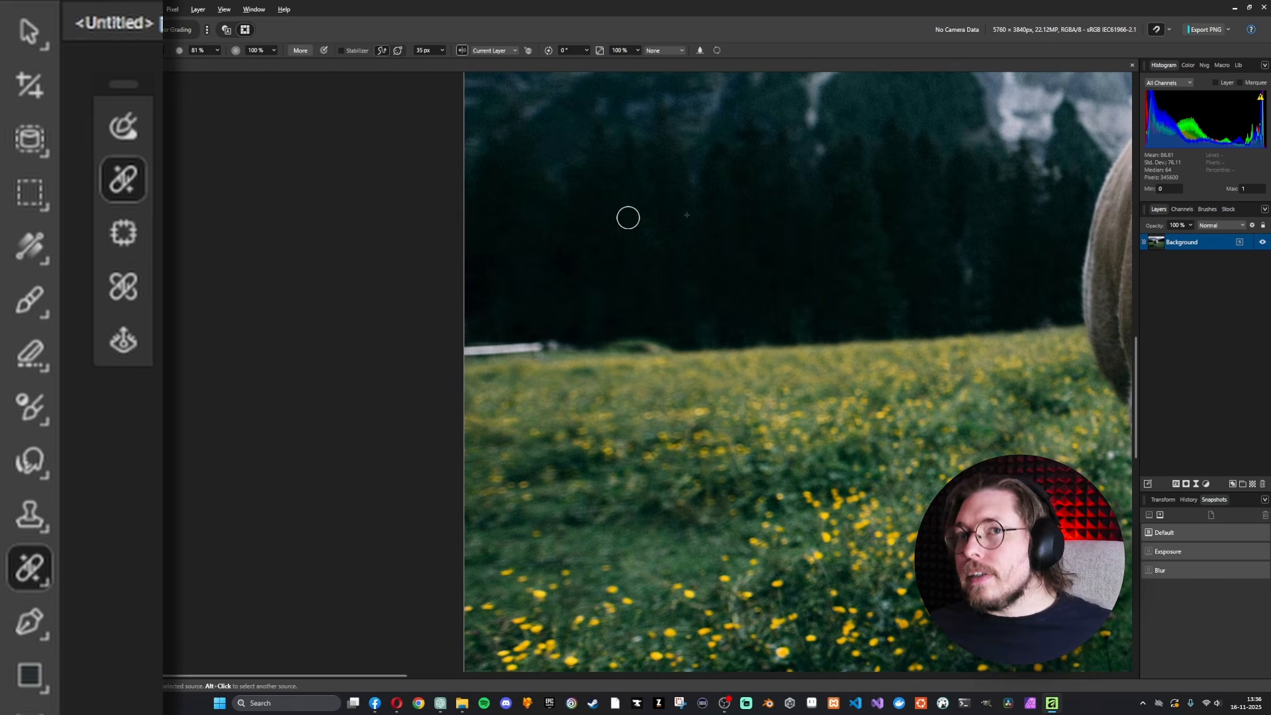
scroll(687, 191, down, 4)
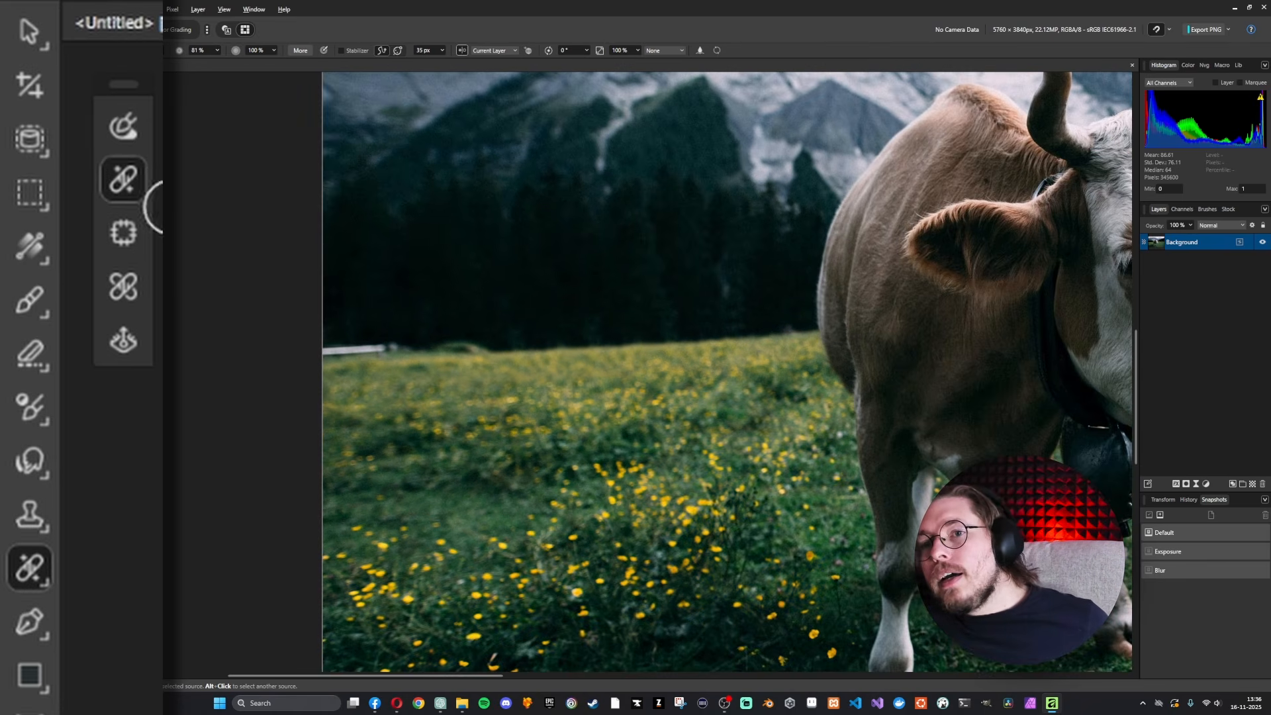
Patch a small round area of fur on the cow's upper back, above the ear, with the Patch Tool.
click(127, 239)
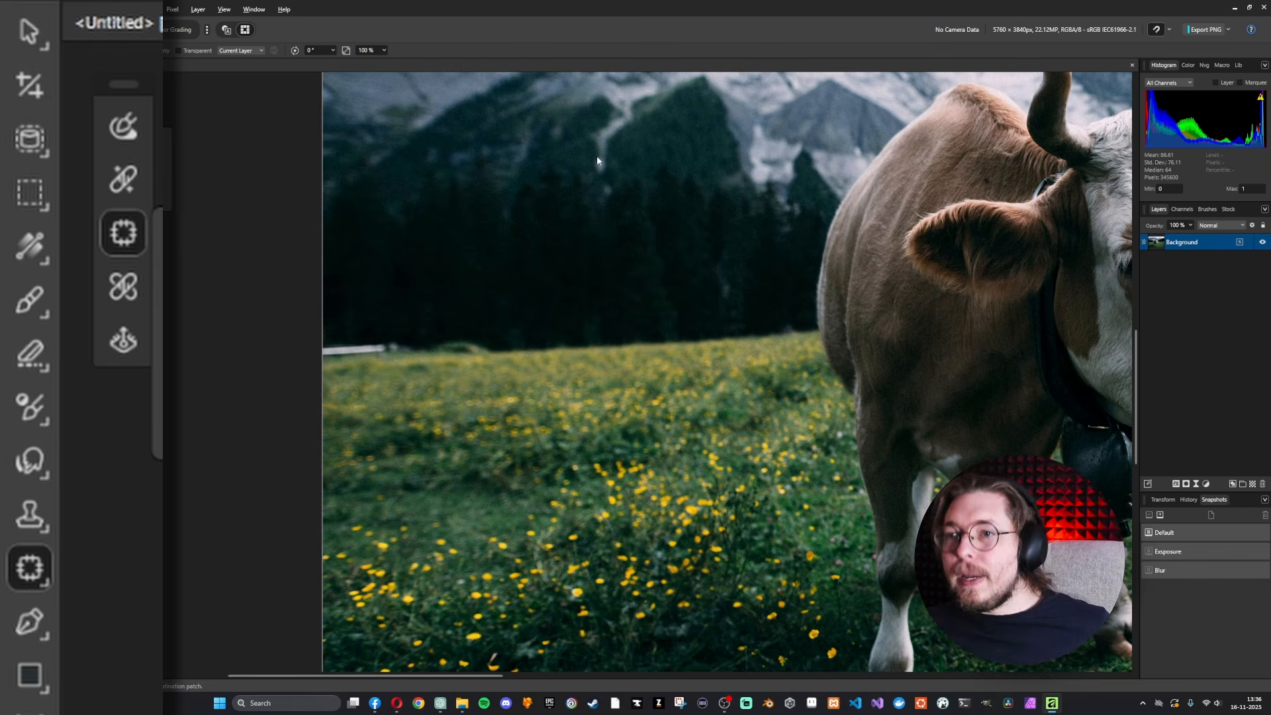
drag(650, 154, 427, 238)
mouse_move(742, 247)
mouse_down()
mouse_move(453, 268)
mouse_move(477, 279)
mouse_move(467, 292)
mouse_move(412, 301)
mouse_move(492, 295)
mouse_move(496, 274)
mouse_move(476, 278)
mouse_move(455, 317)
mouse_move(472, 334)
mouse_move(505, 332)
mouse_move(520, 293)
mouse_move(503, 271)
mouse_move(519, 302)
mouse_move(400, 300)
mouse_up()
scroll(437, 297, up, 2)
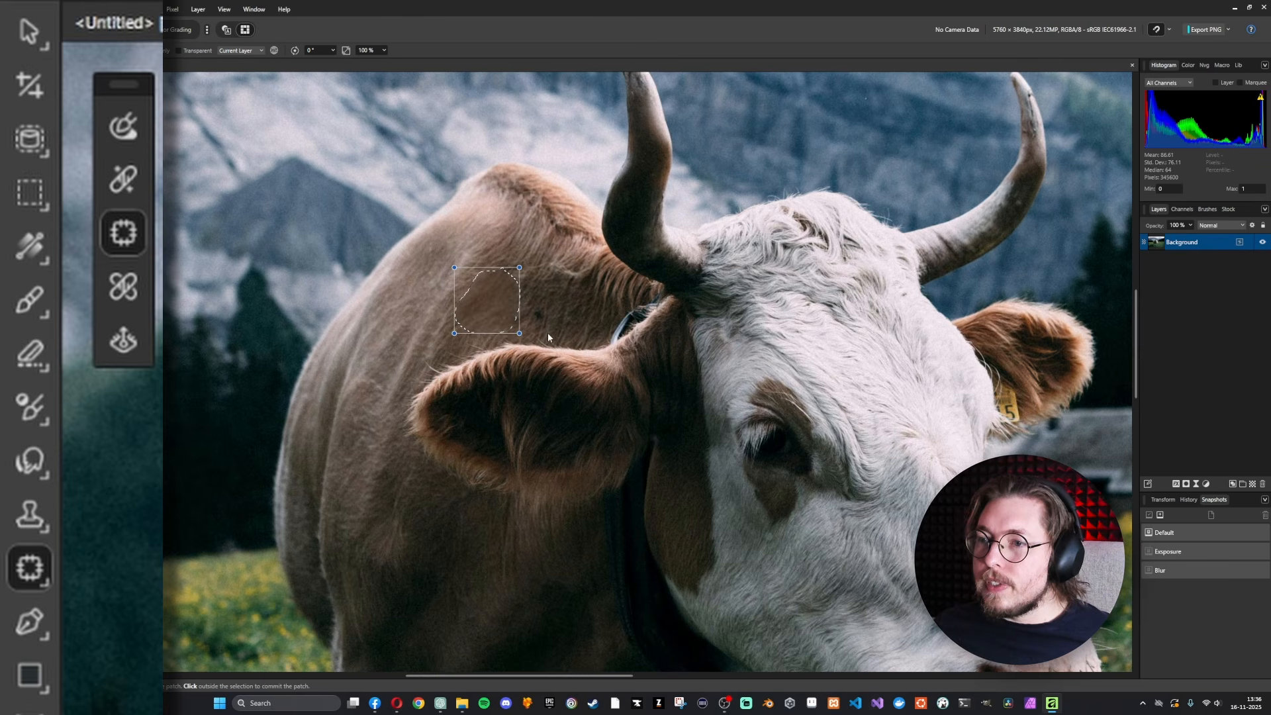
click(29, 192)
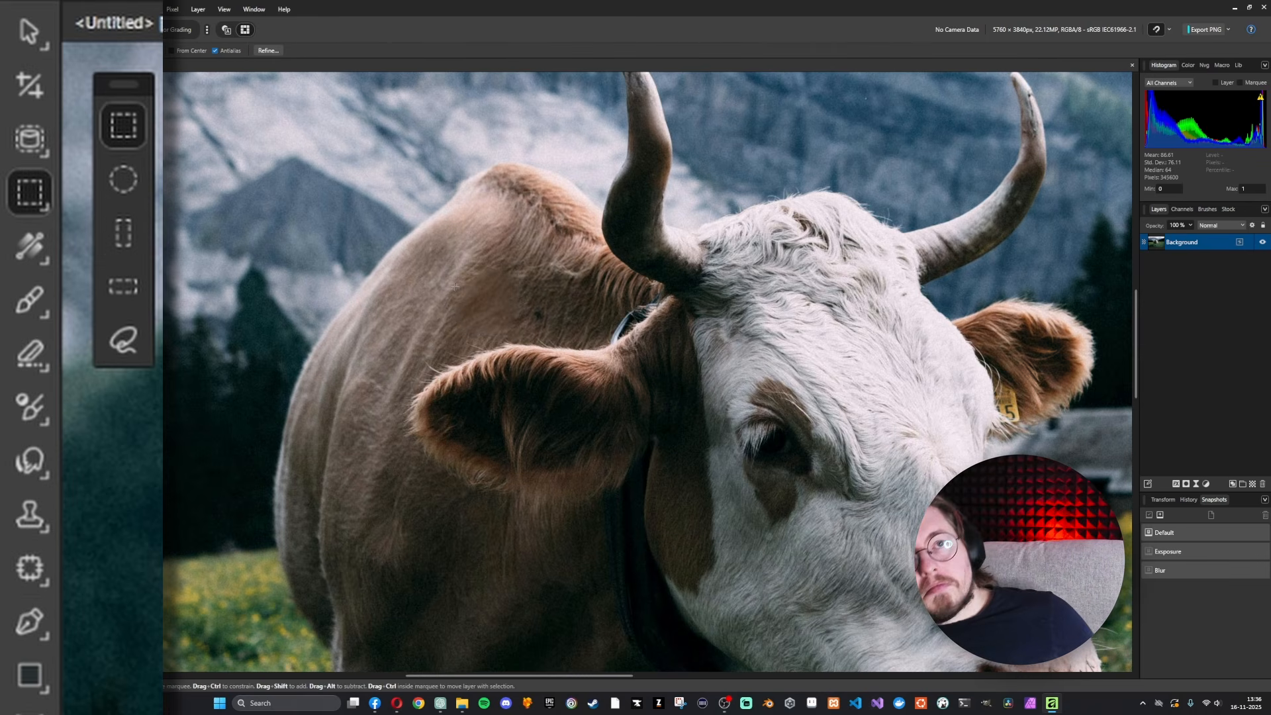
key(j)
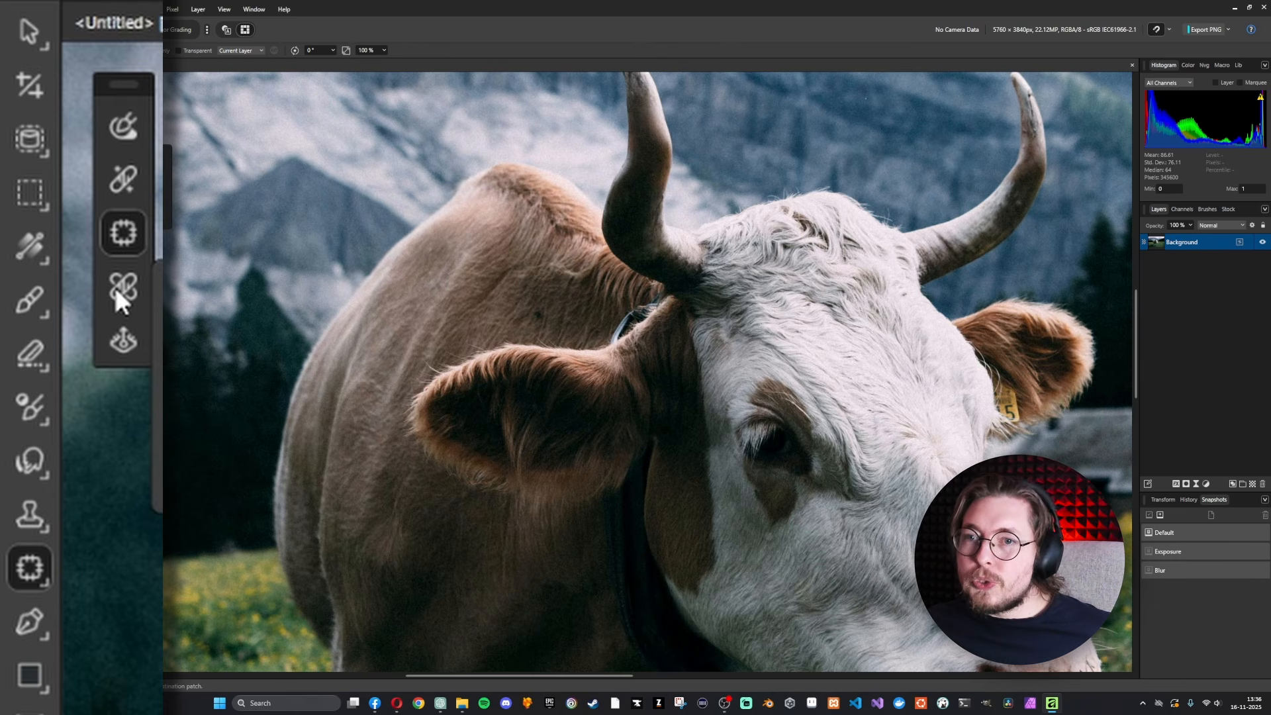
Remove the small dark spot from the fur on the cow's back with the Blemish Removal Tool and reduce the brush size.
click(115, 287)
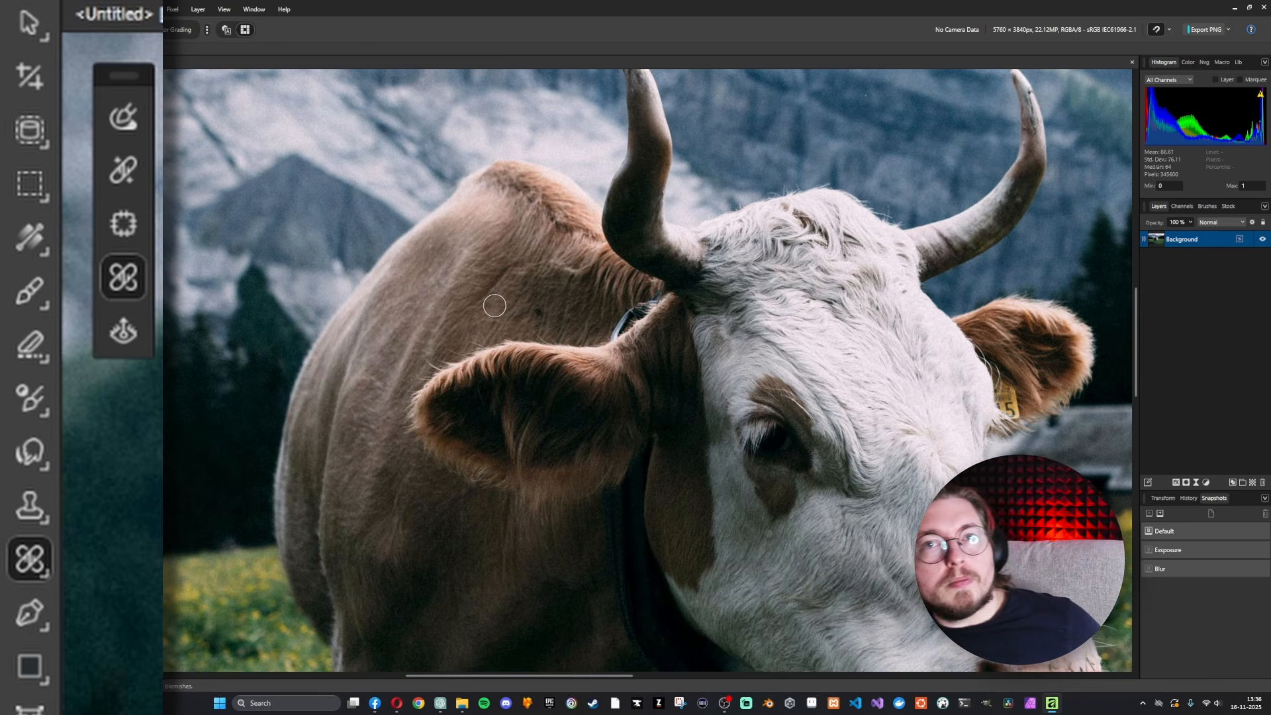
scroll(612, 331, up, 2)
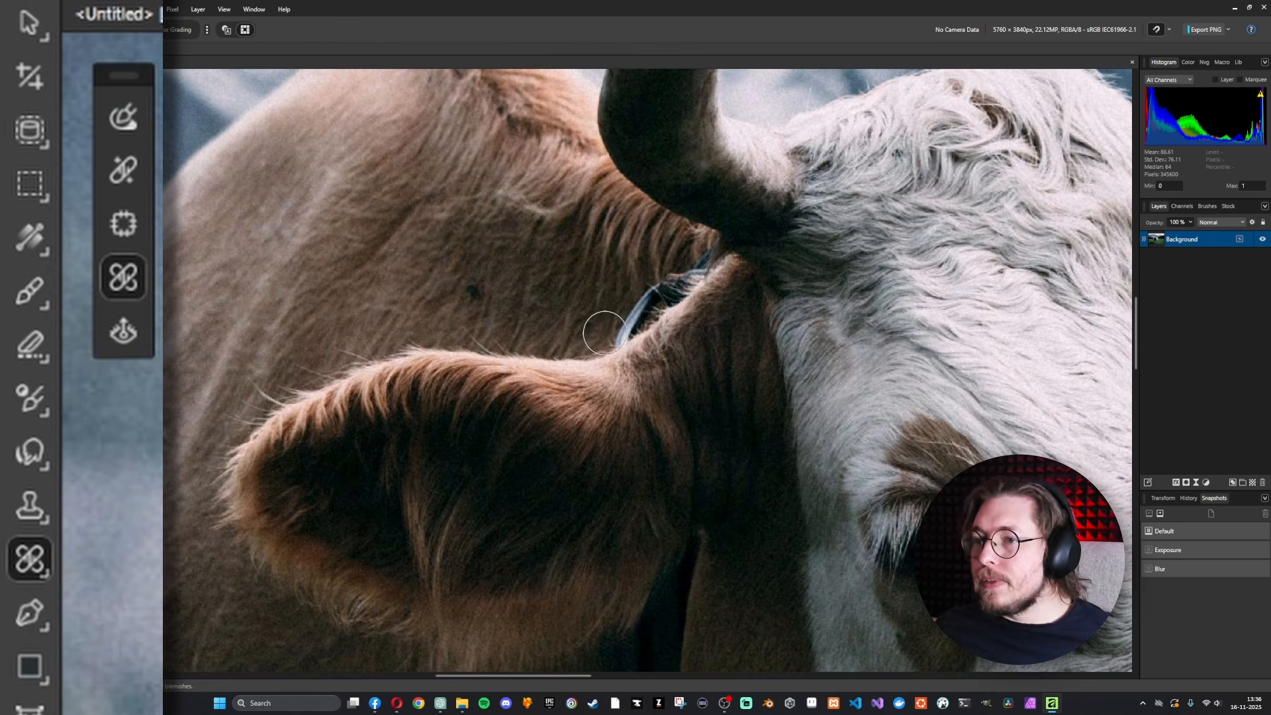
scroll(563, 265, up, 2)
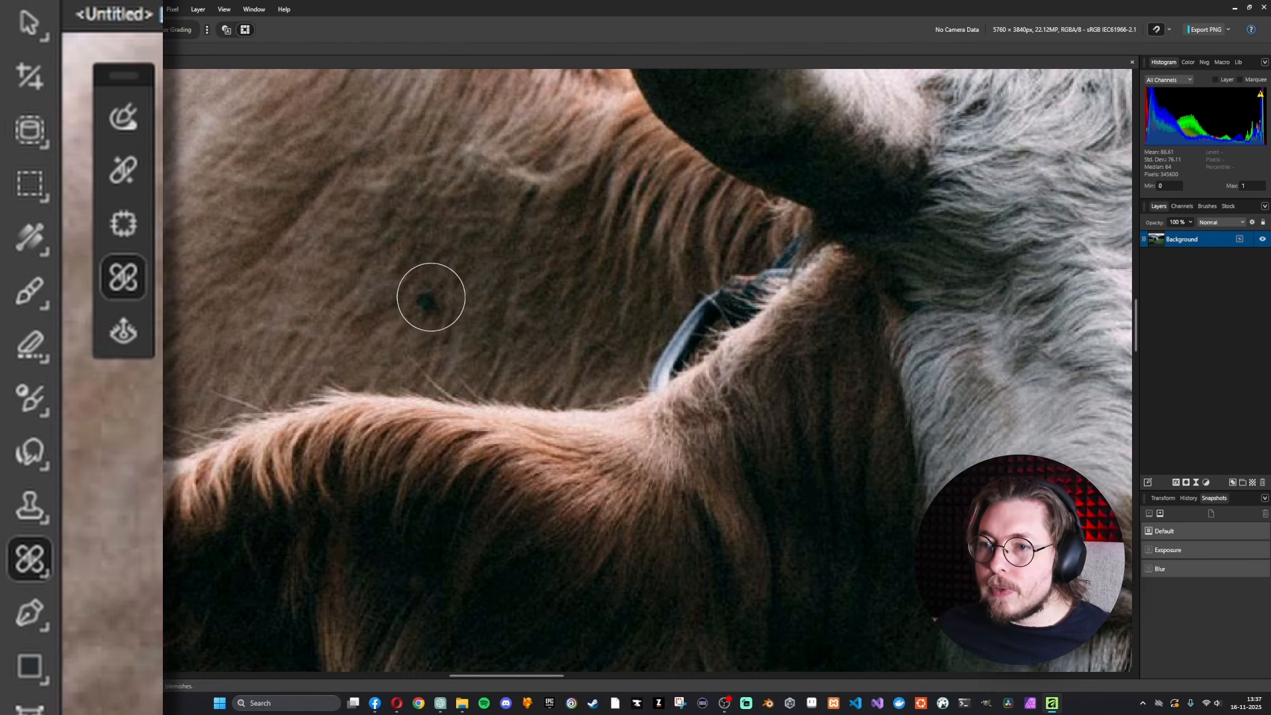
click(432, 308)
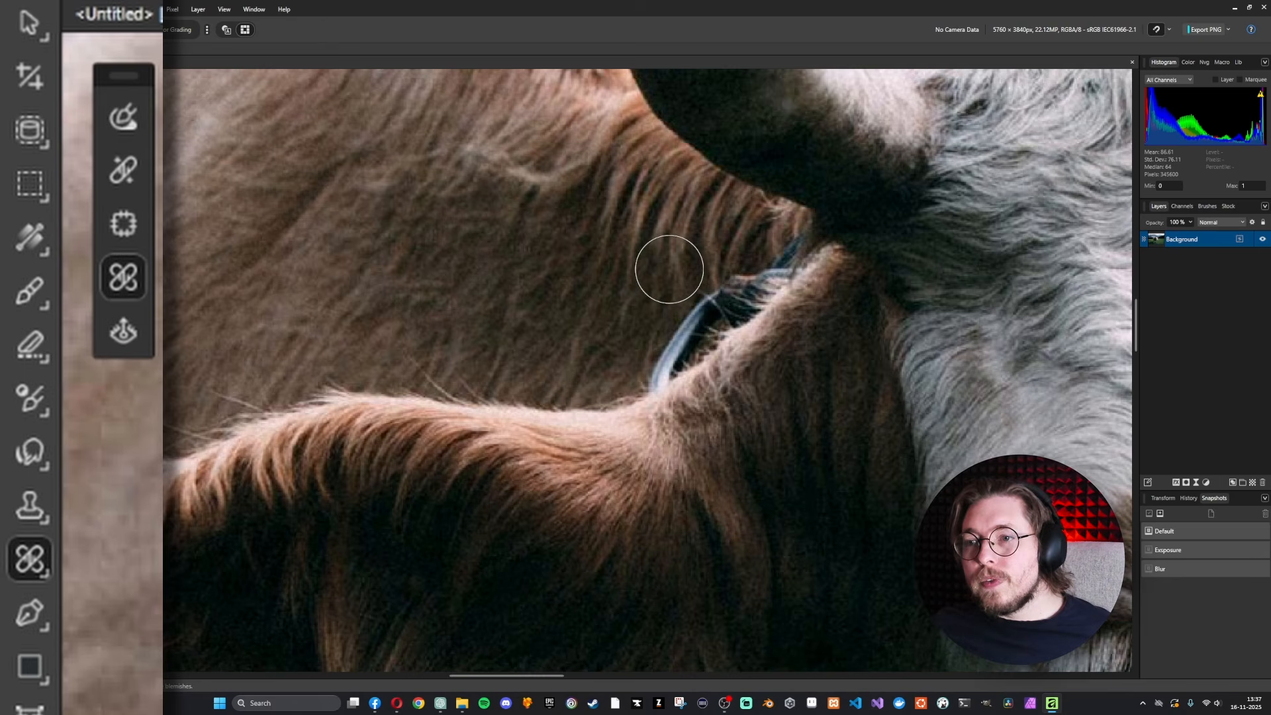
key(bracketleft)
key(bracketleft)
key(bracketleft)
key(bracketleft)
key(bracketleft)
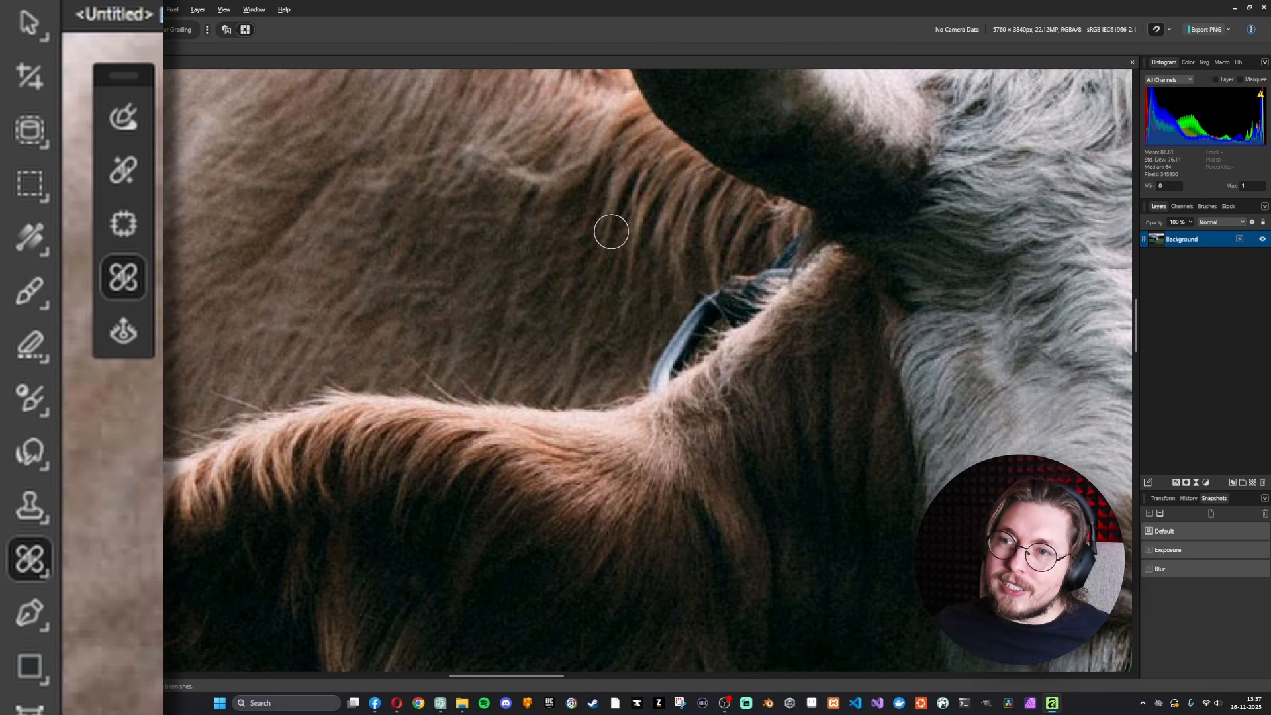
scroll(610, 229, down, 3)
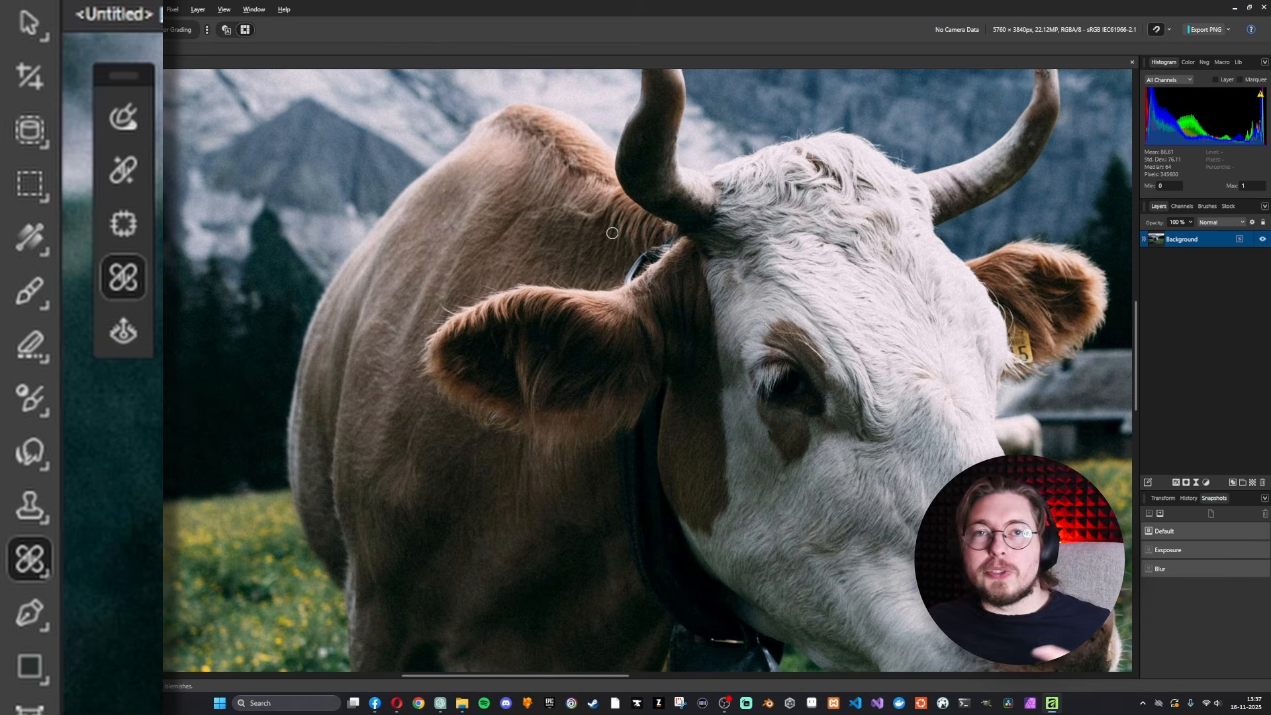
Apply the Red Eye Removal Tool to a small rectangle over the pupil of the cow's eye.
click(123, 333)
scroll(824, 370, up, 4)
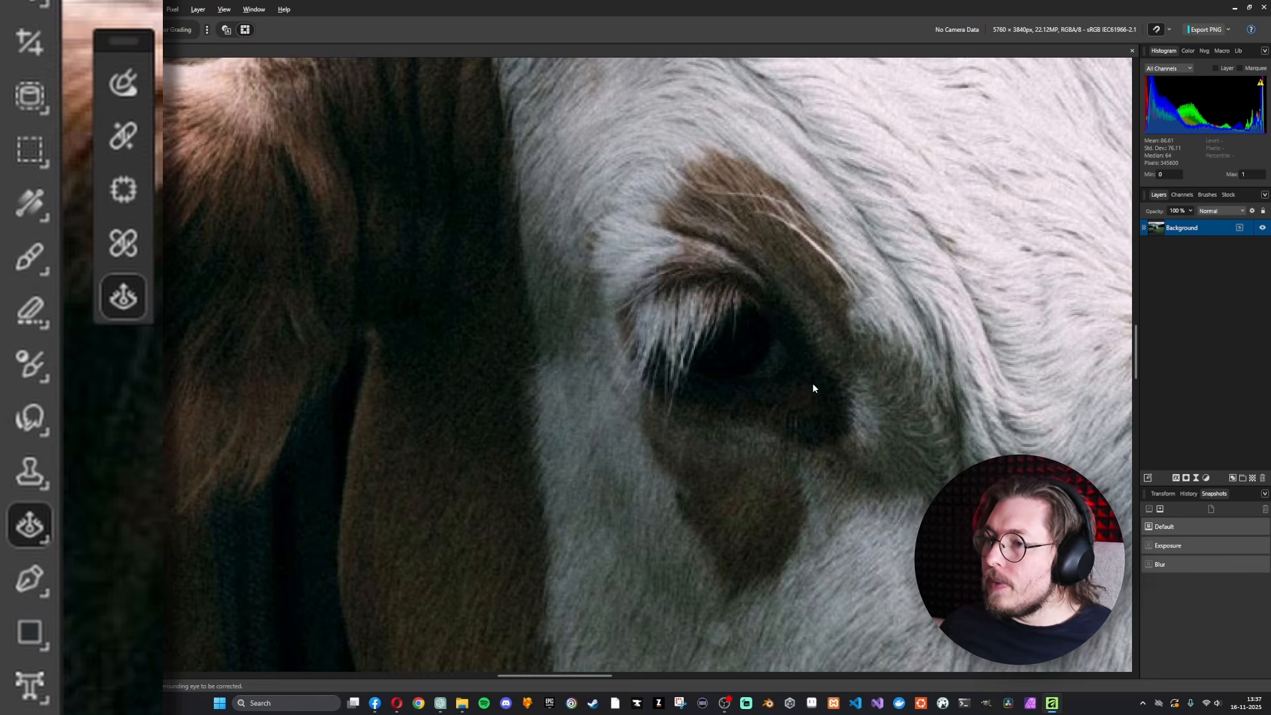
drag(863, 303, 733, 254)
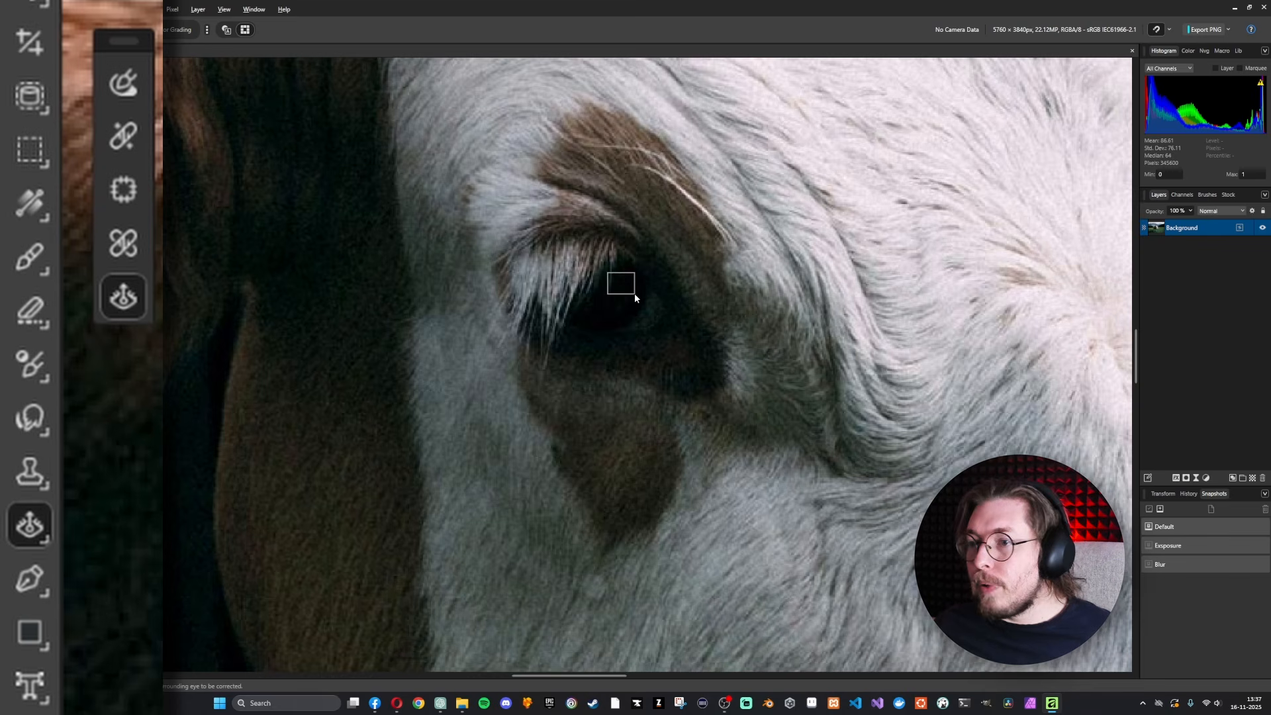
drag(634, 293, 636, 292)
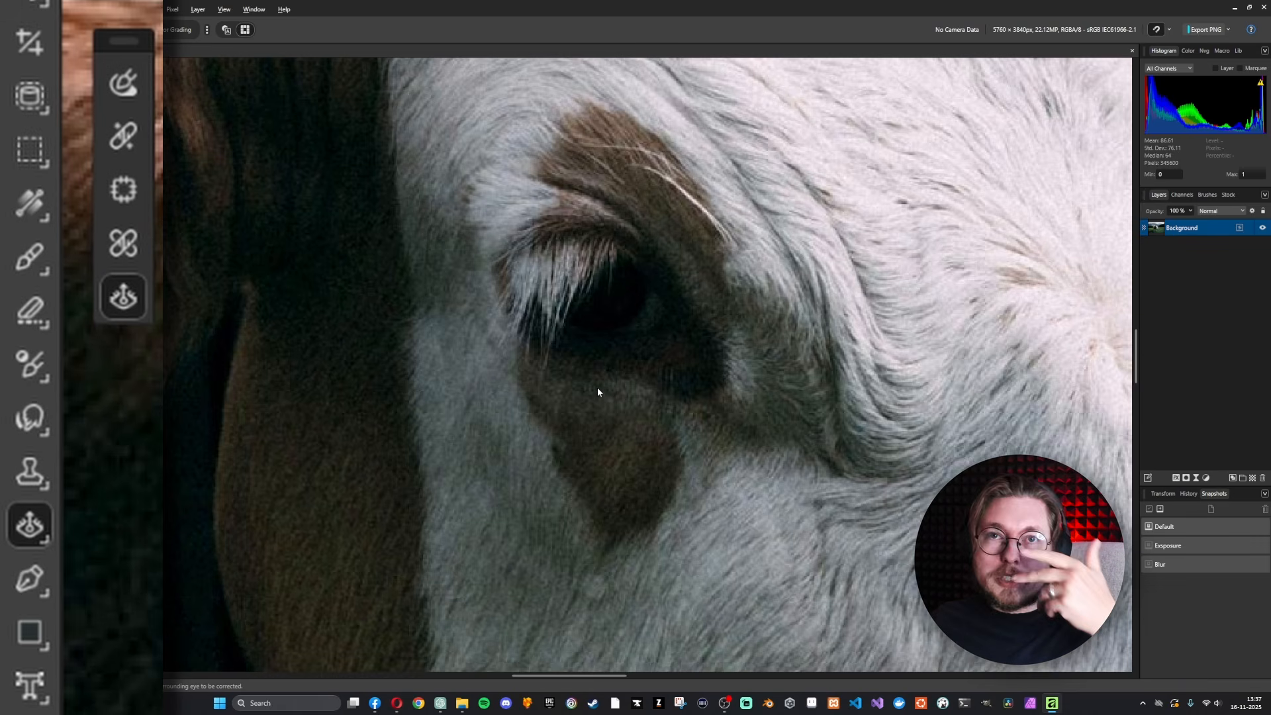
scroll(633, 285, down, 10)
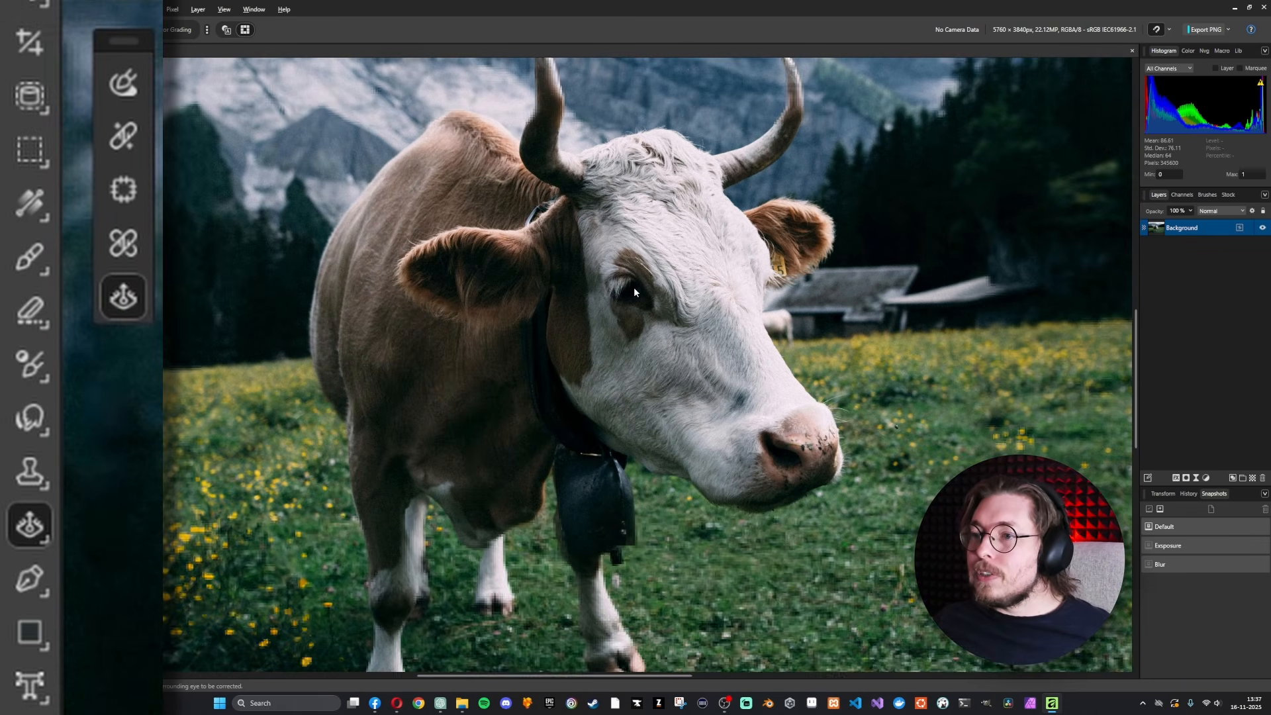
Trace the upper edge of the cow's head with the Pen Tool, from the base of the left horn to the crown.
click(26, 582)
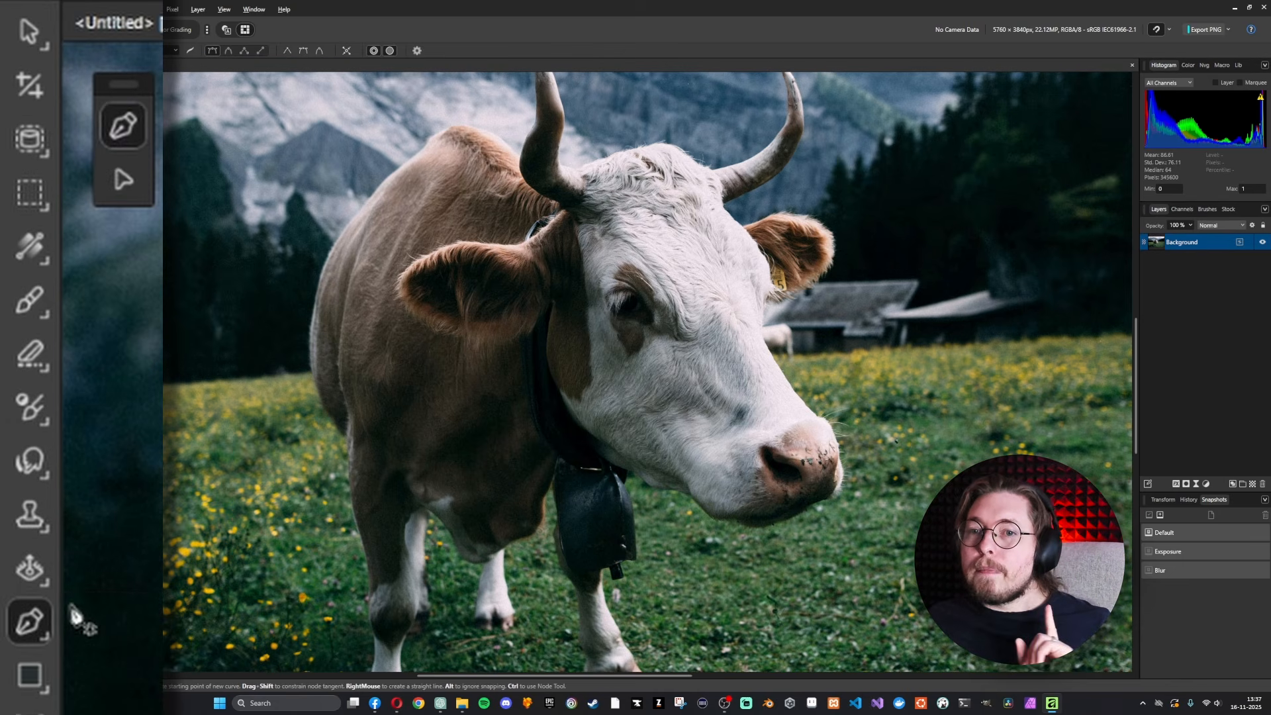
drag(788, 177, 722, 176)
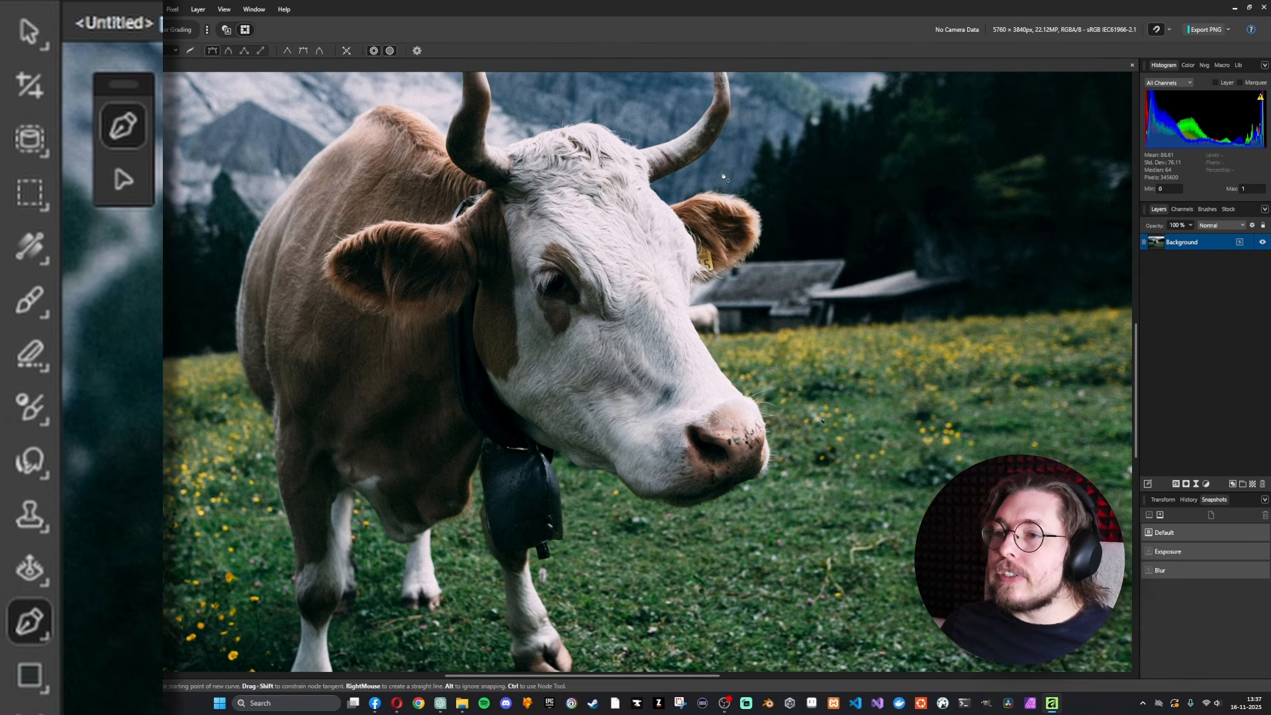
scroll(512, 421, up, 5)
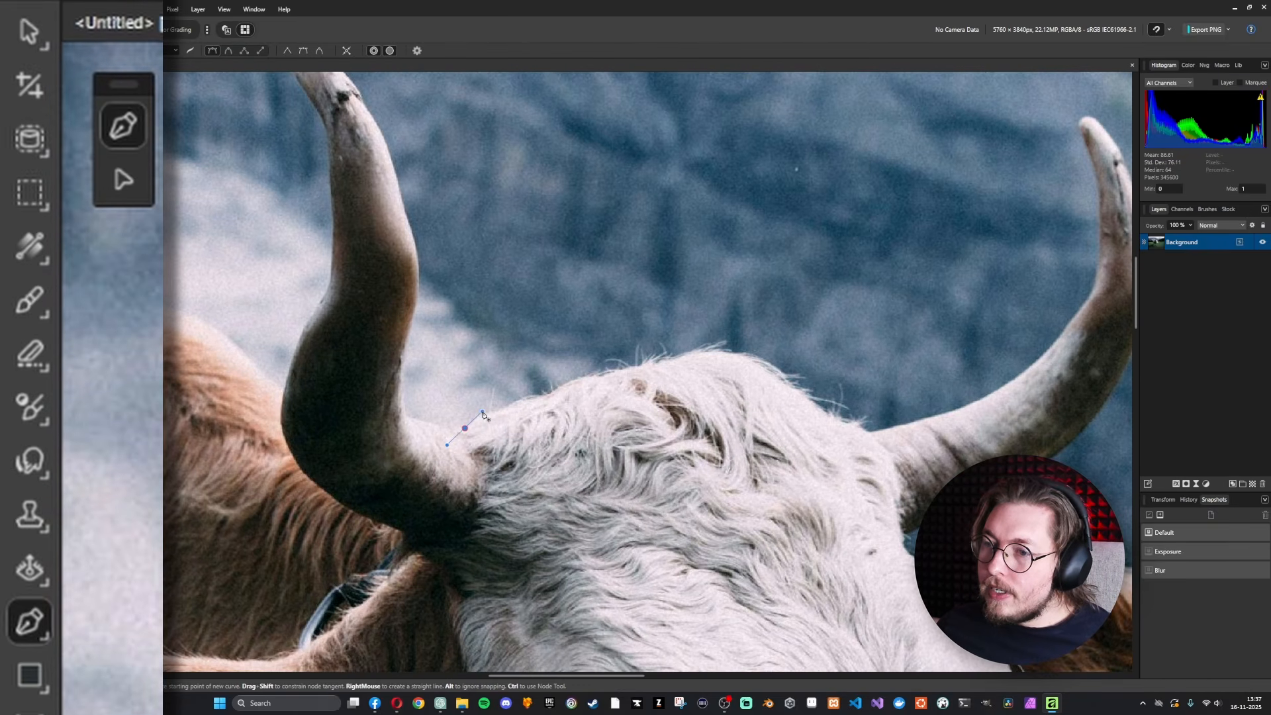
click(465, 427)
click(497, 410)
click(522, 397)
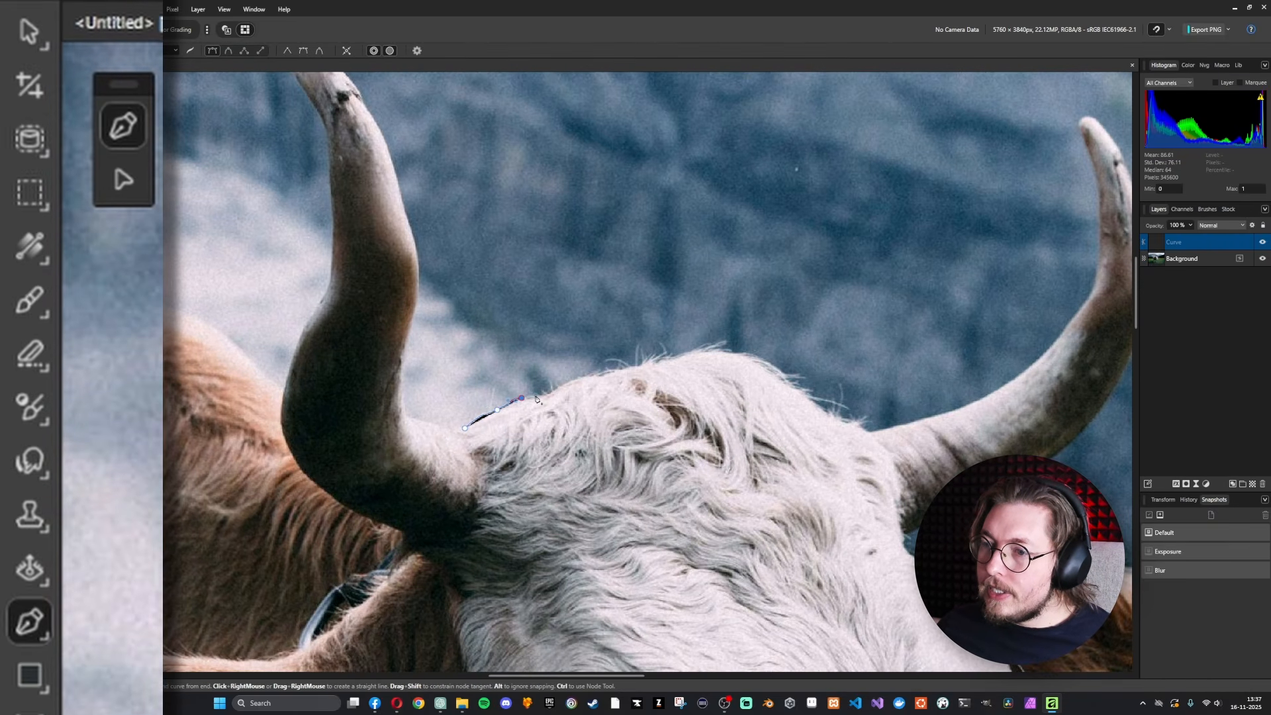
click(549, 393)
click(576, 377)
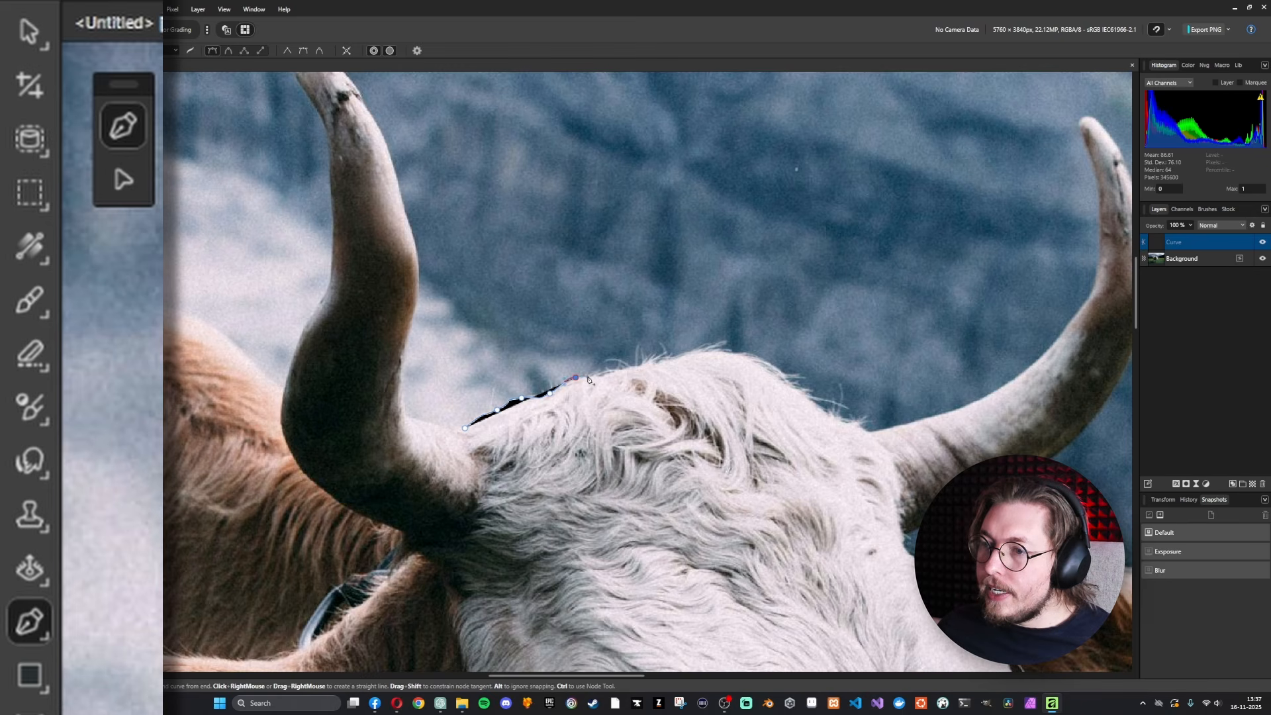
click(600, 373)
click(628, 364)
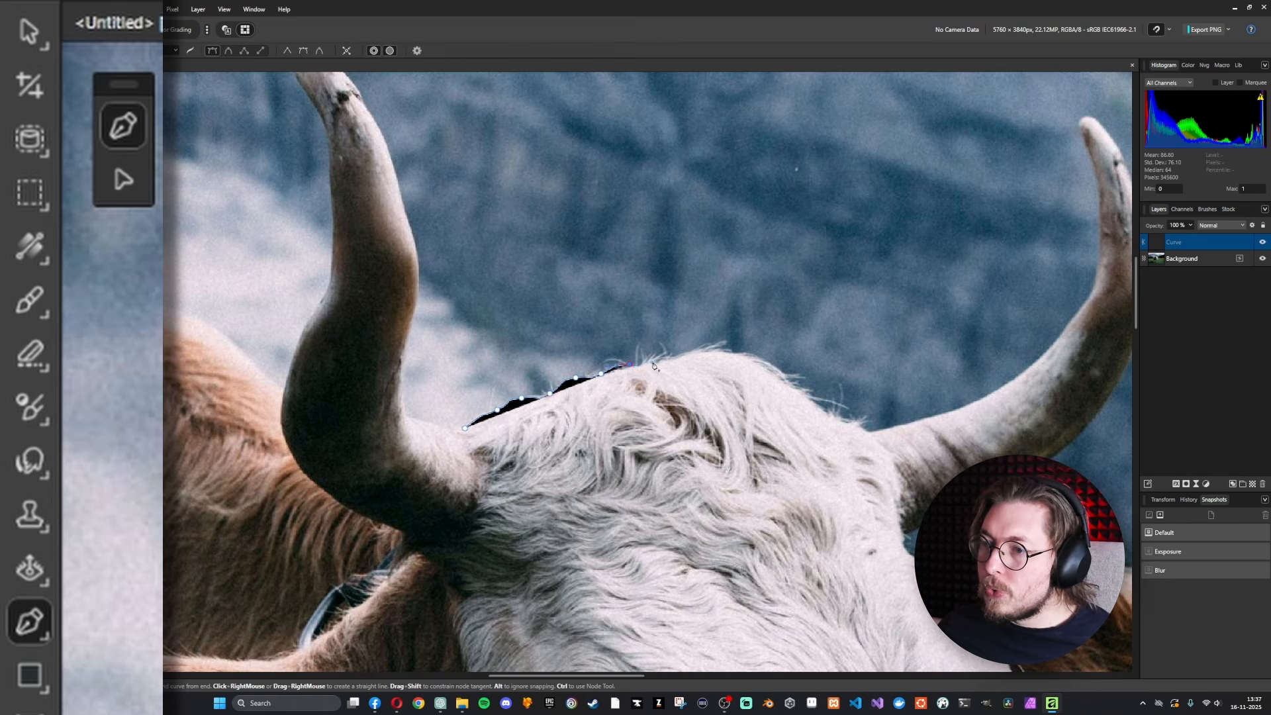
click(667, 356)
click(715, 349)
Continue the curve down to the base of the right horn and close it with a curved segment across the forehead.
click(755, 357)
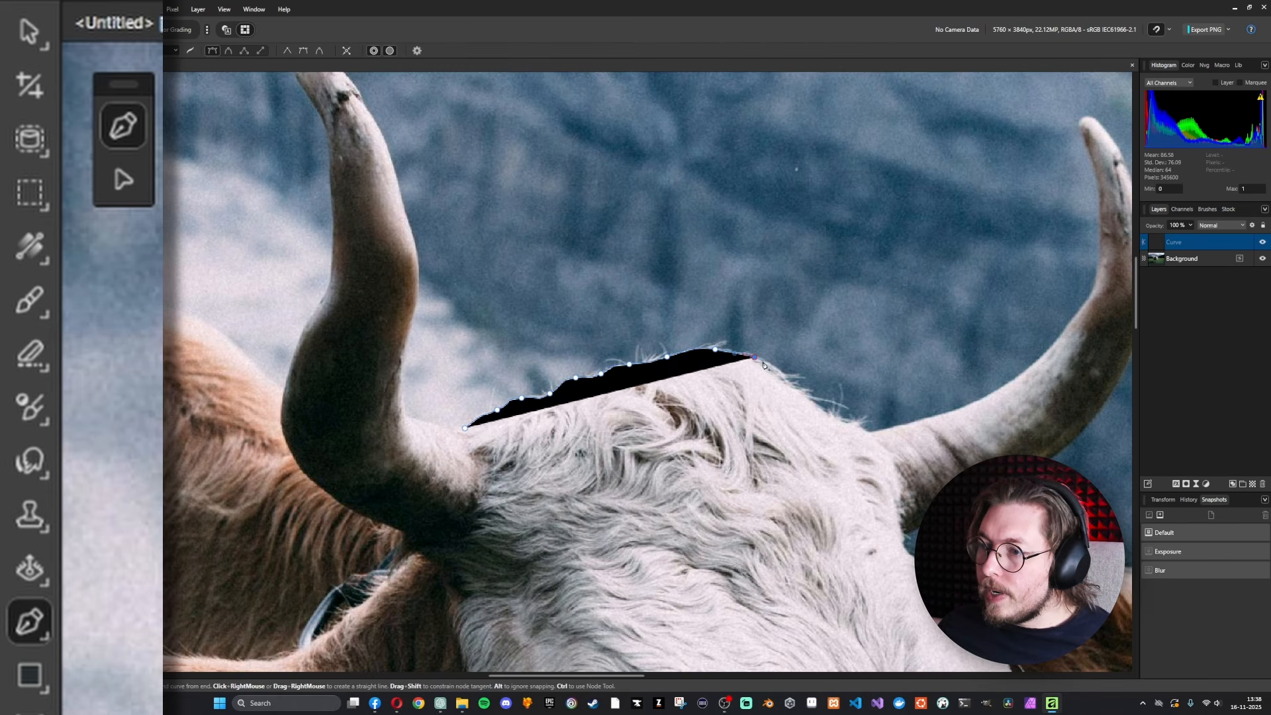
click(788, 380)
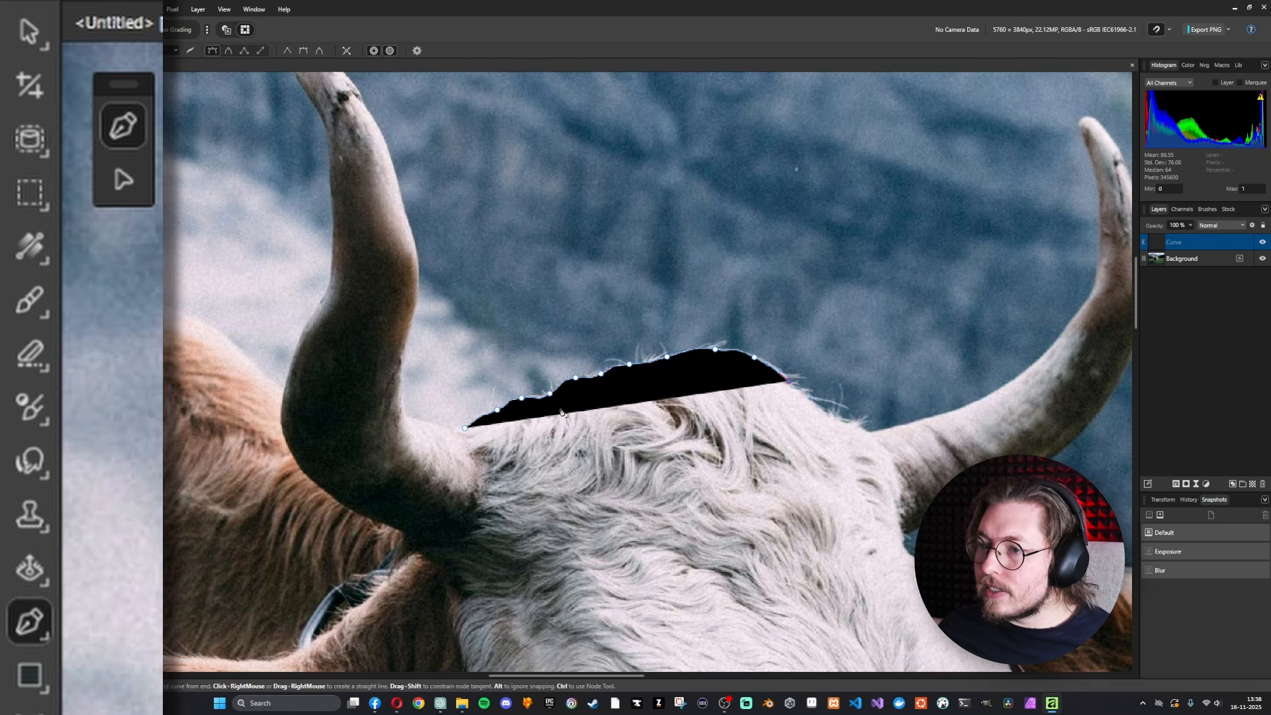
click(811, 400)
click(853, 421)
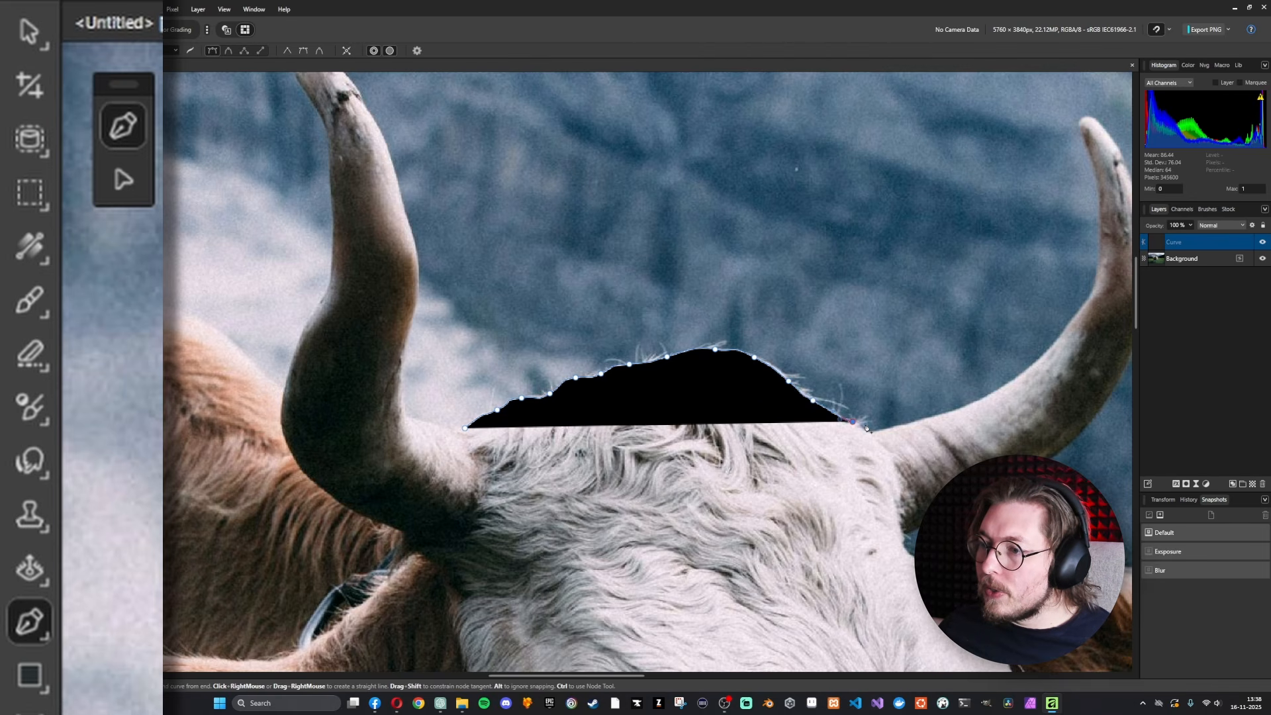
click(872, 433)
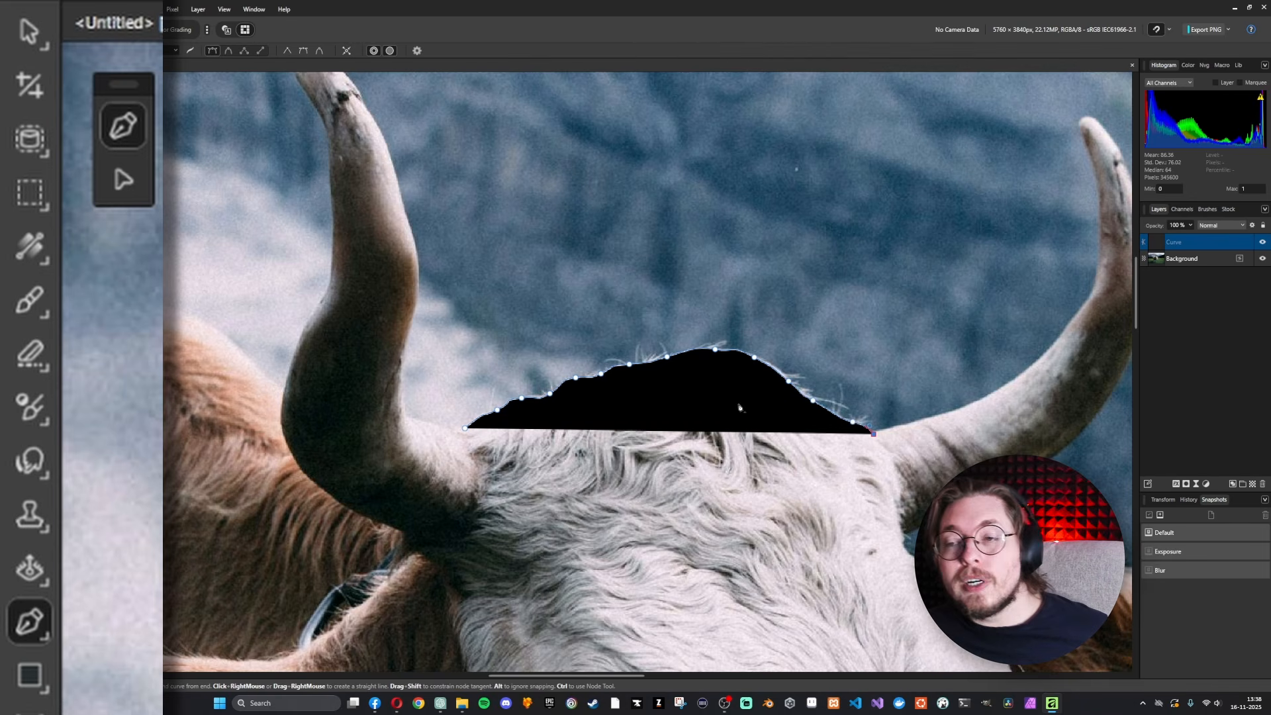
drag(627, 508, 522, 495)
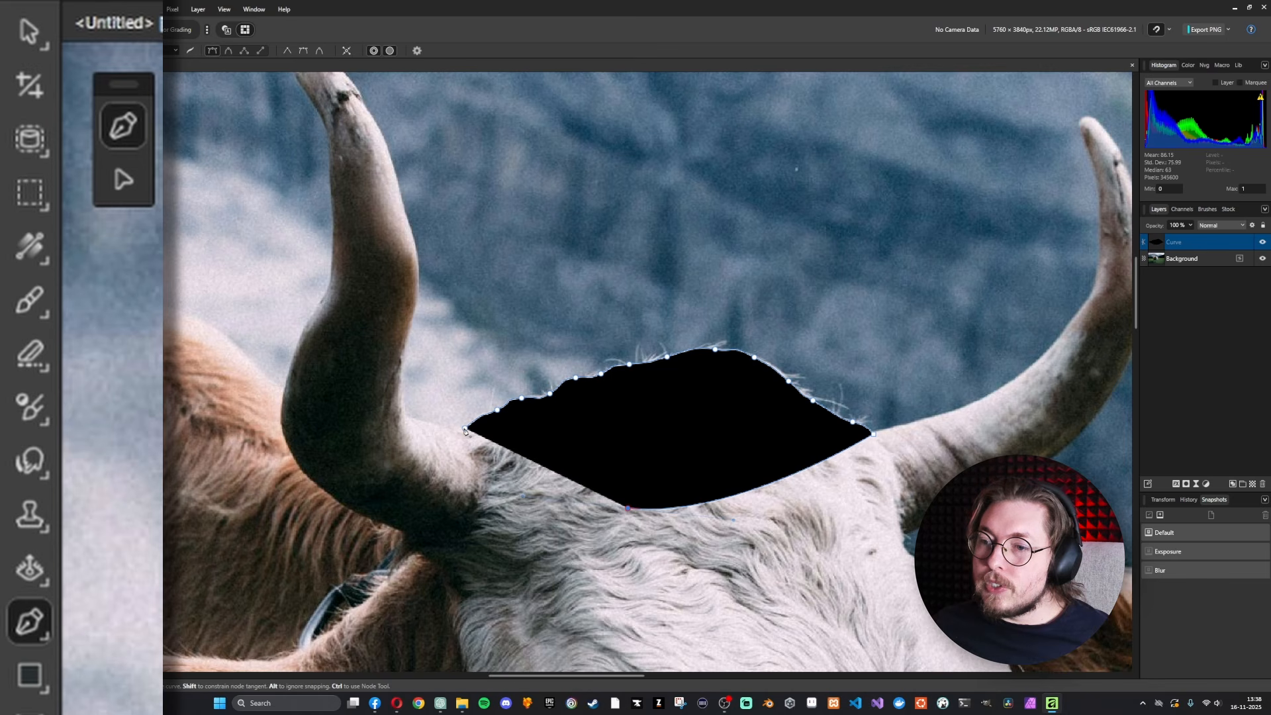
drag(466, 429, 463, 399)
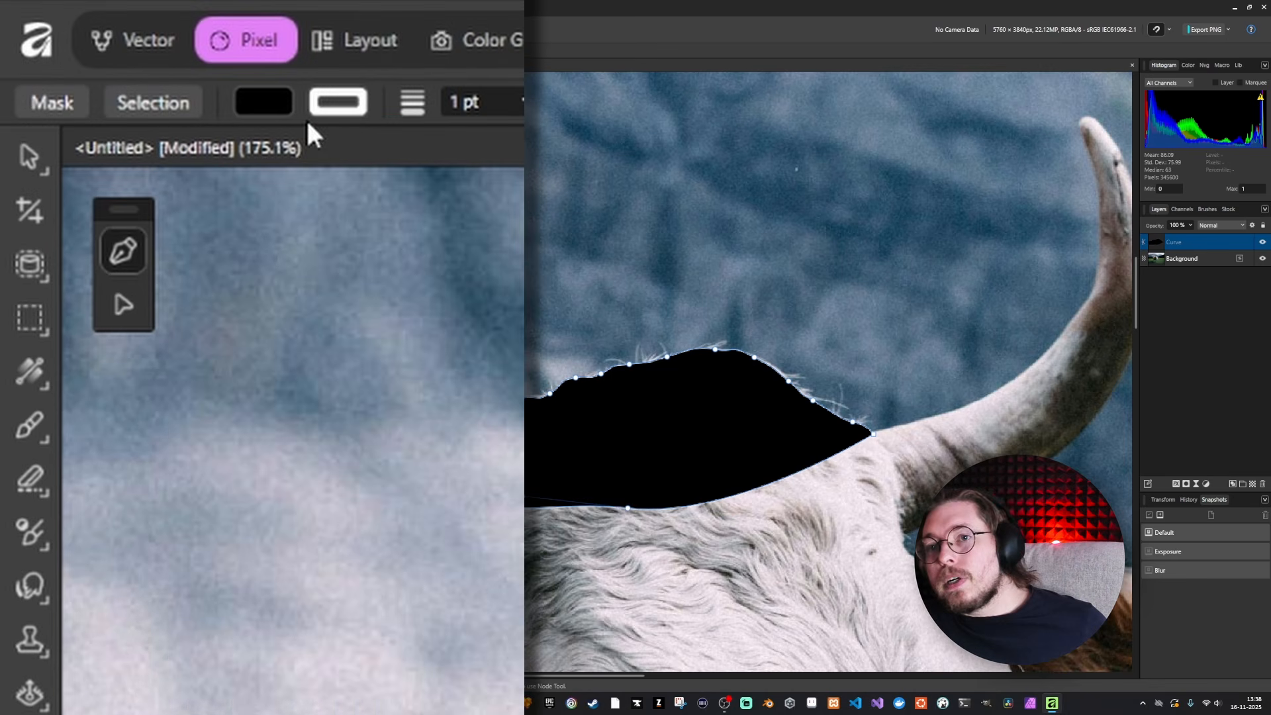
Try converting the closed head curve into a mask and into a selection, undoing each conversion.
click(60, 101)
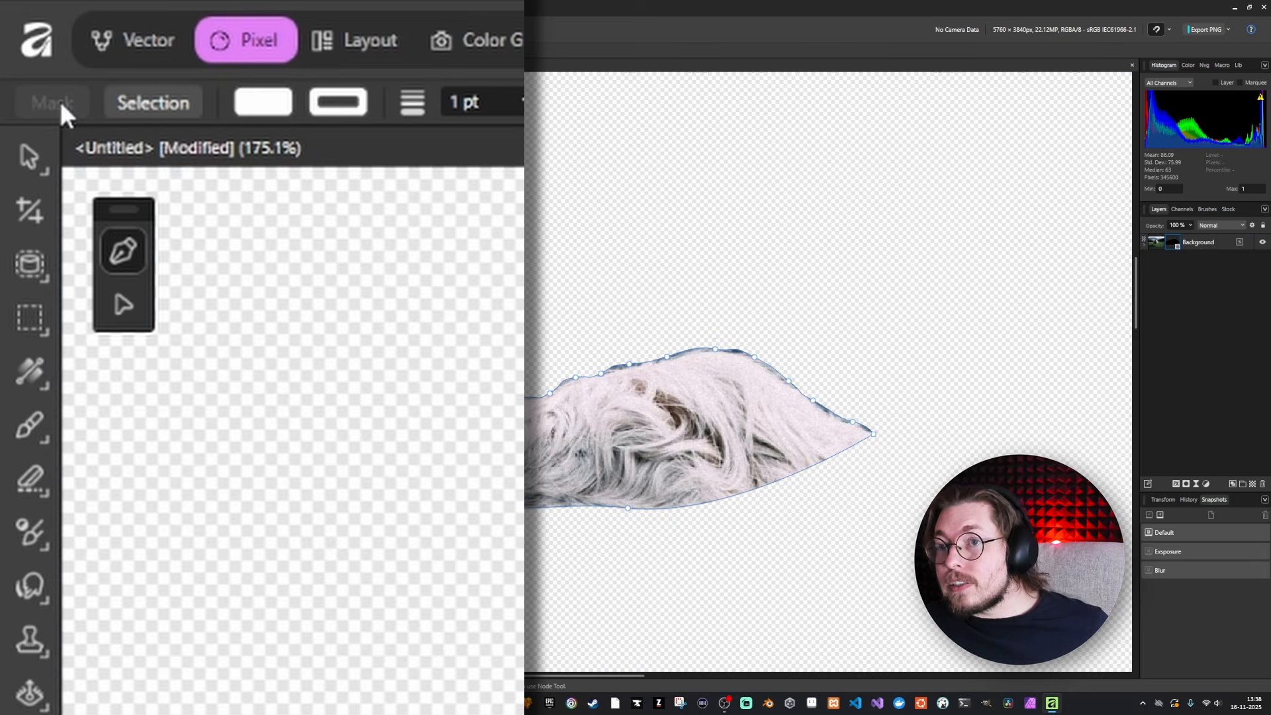
key(ctrl+z)
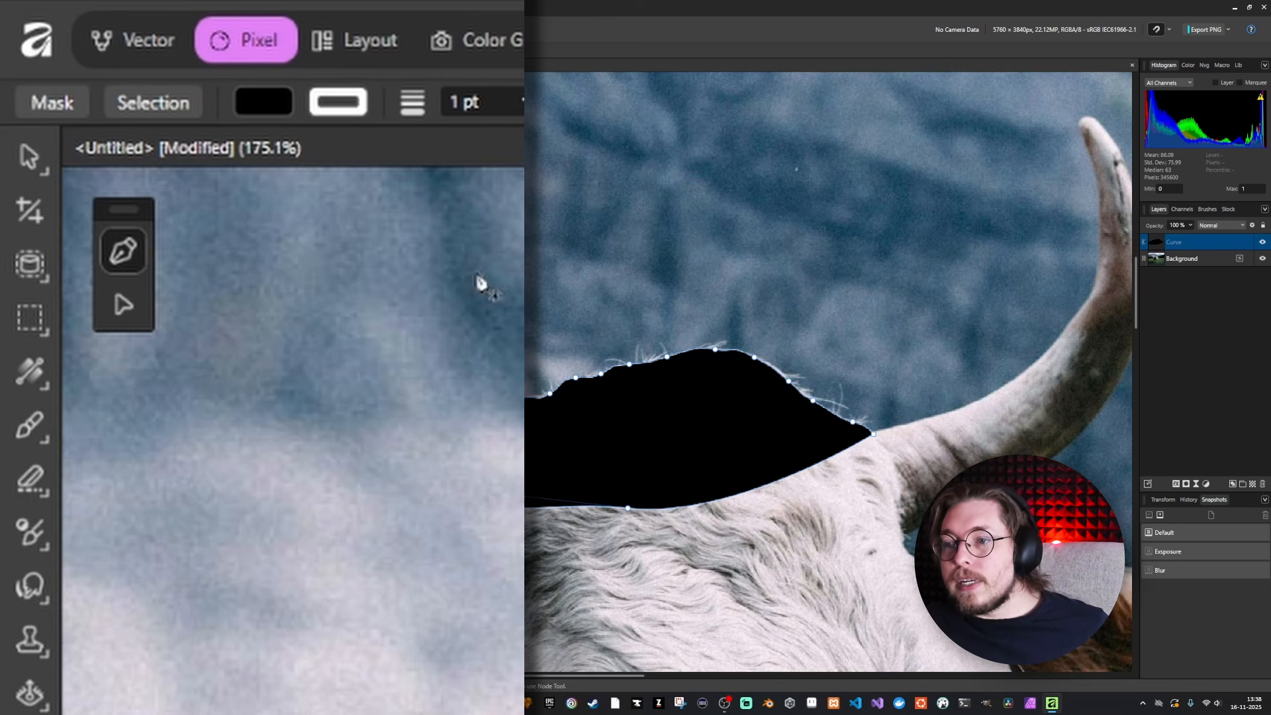
click(132, 103)
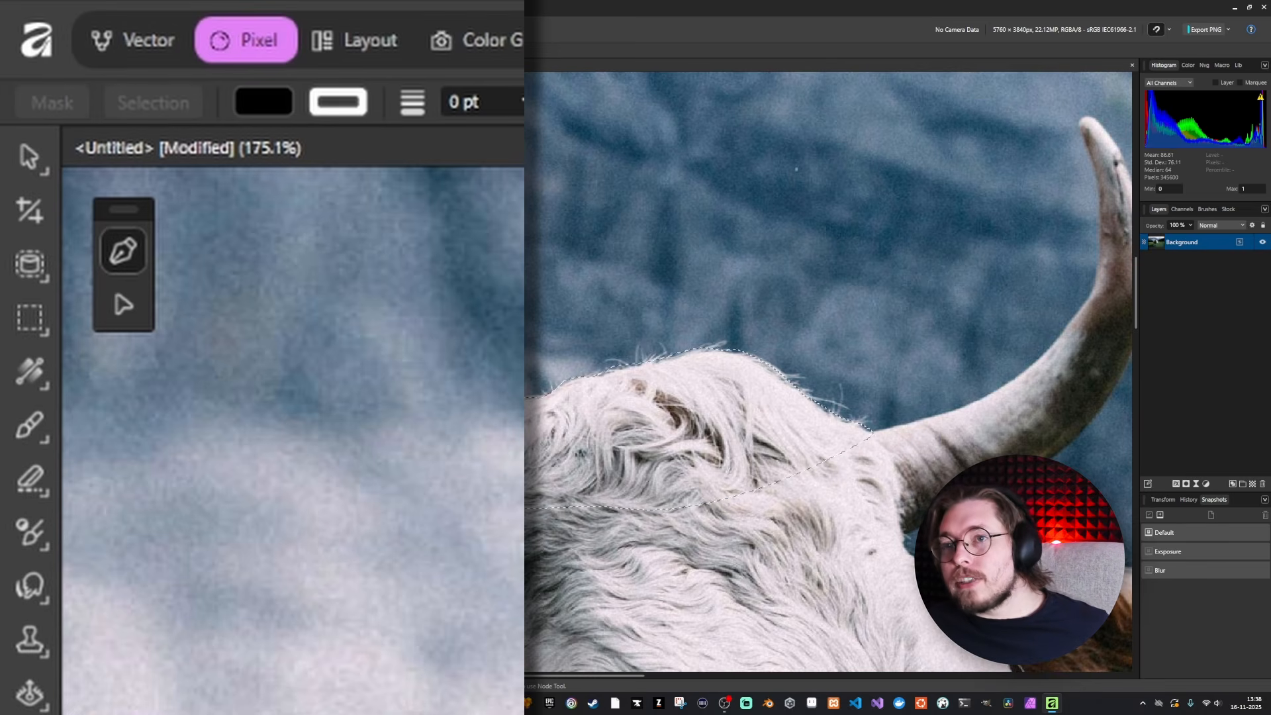
key(ctrl+z)
Fill the curve with red and give it a magenta FF31FF stroke with a much greater width.
click(284, 106)
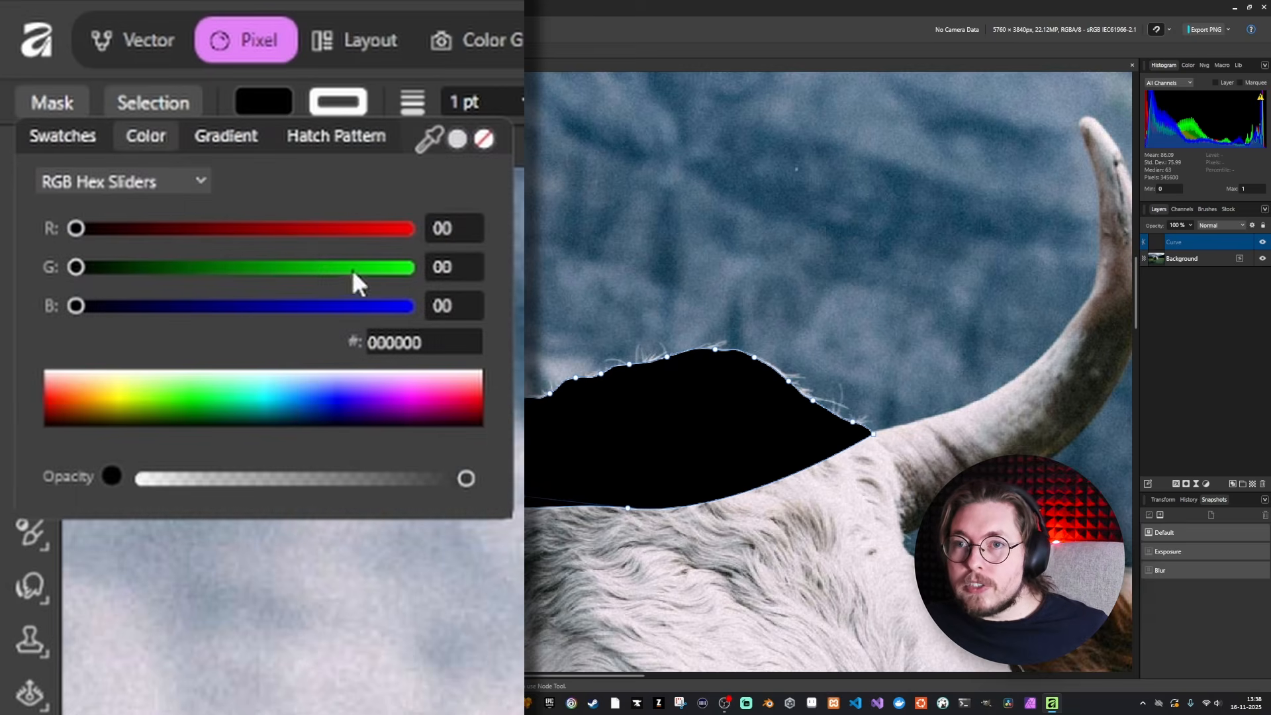
drag(316, 228, 378, 228)
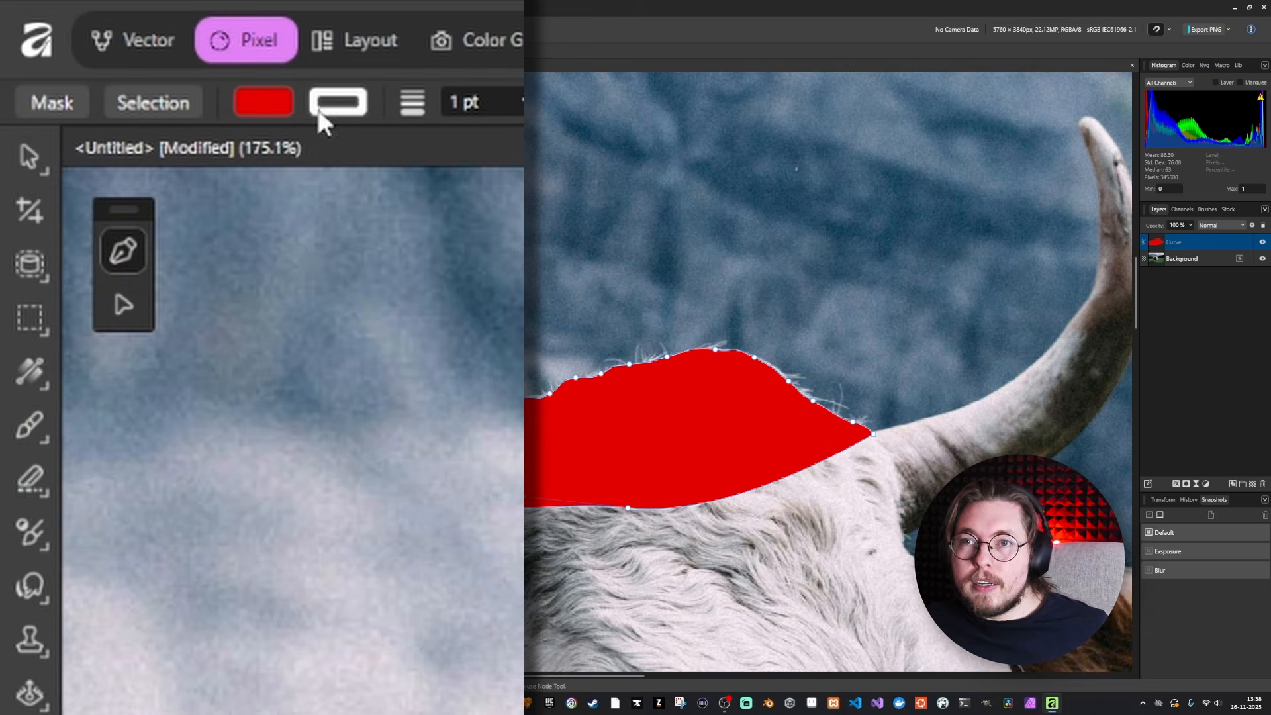
click(322, 121)
drag(301, 270, 214, 267)
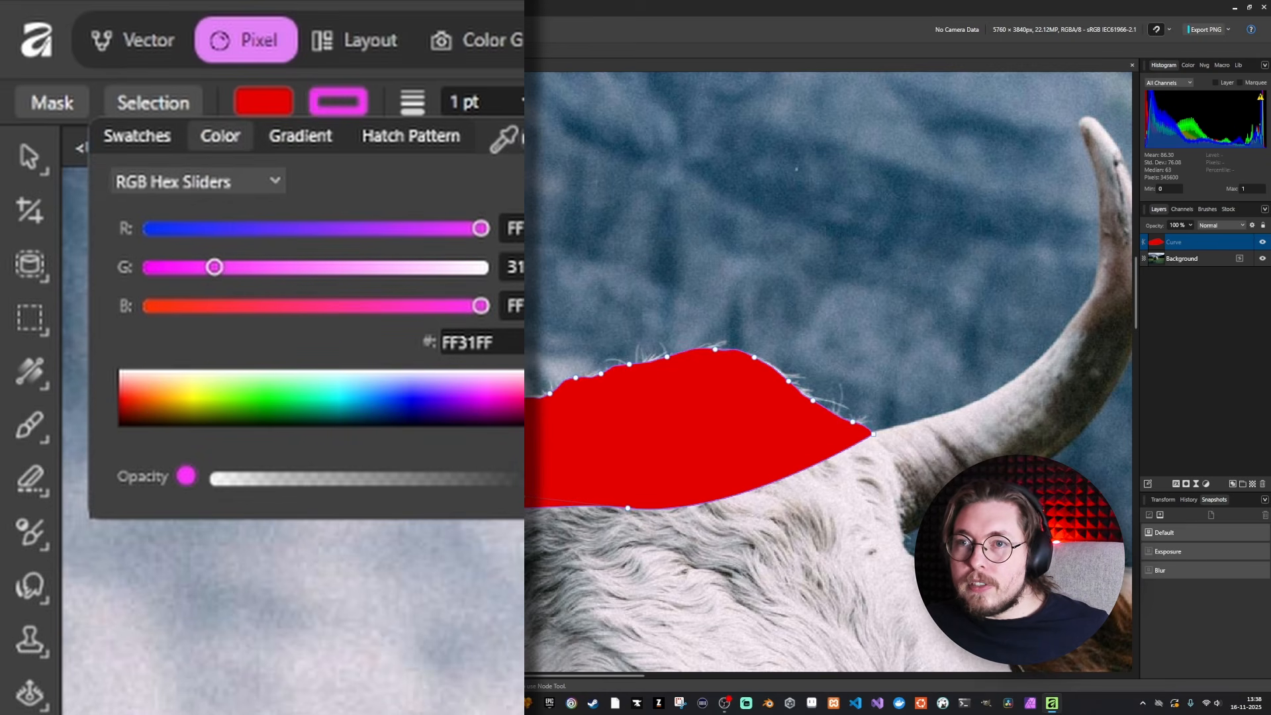
click(522, 102)
mouse_move(529, 136)
mouse_down()
mouse_move(652, 136)
mouse_move(732, 269)
mouse_up()
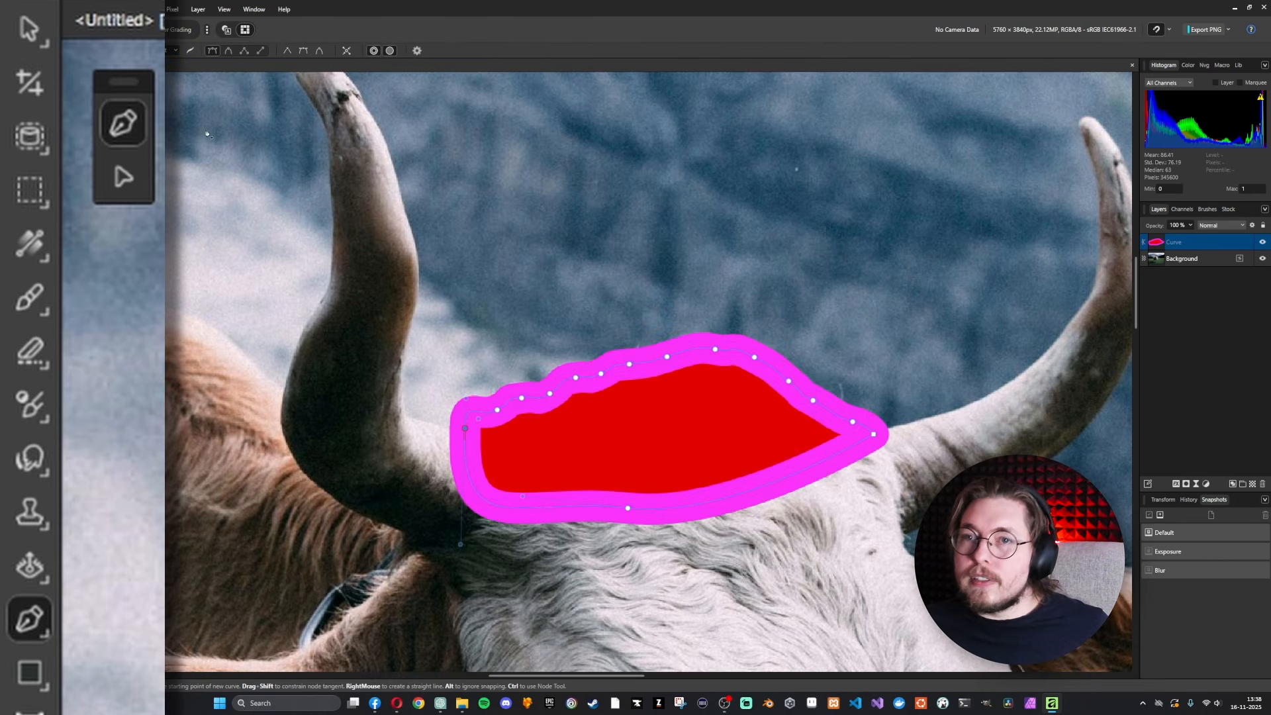
Try converting the thickly stroked curve into a selection and undo it.
click(44, 50)
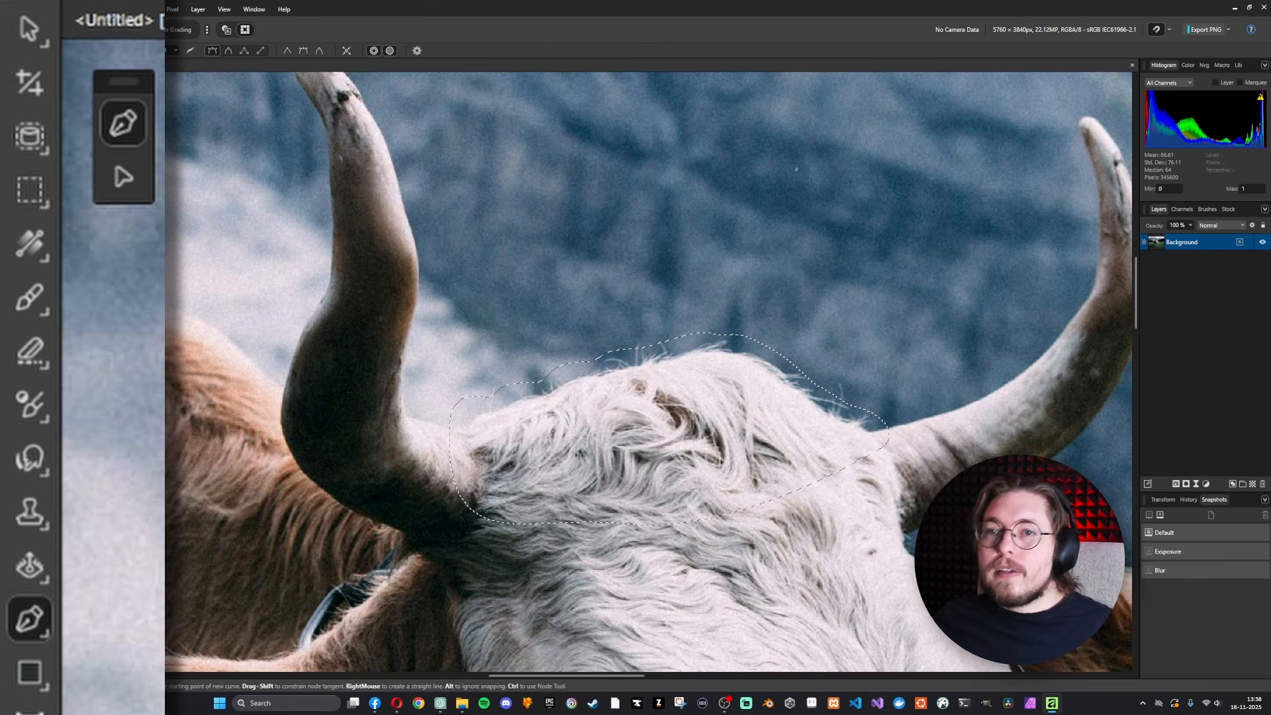
key(ctrl+z)
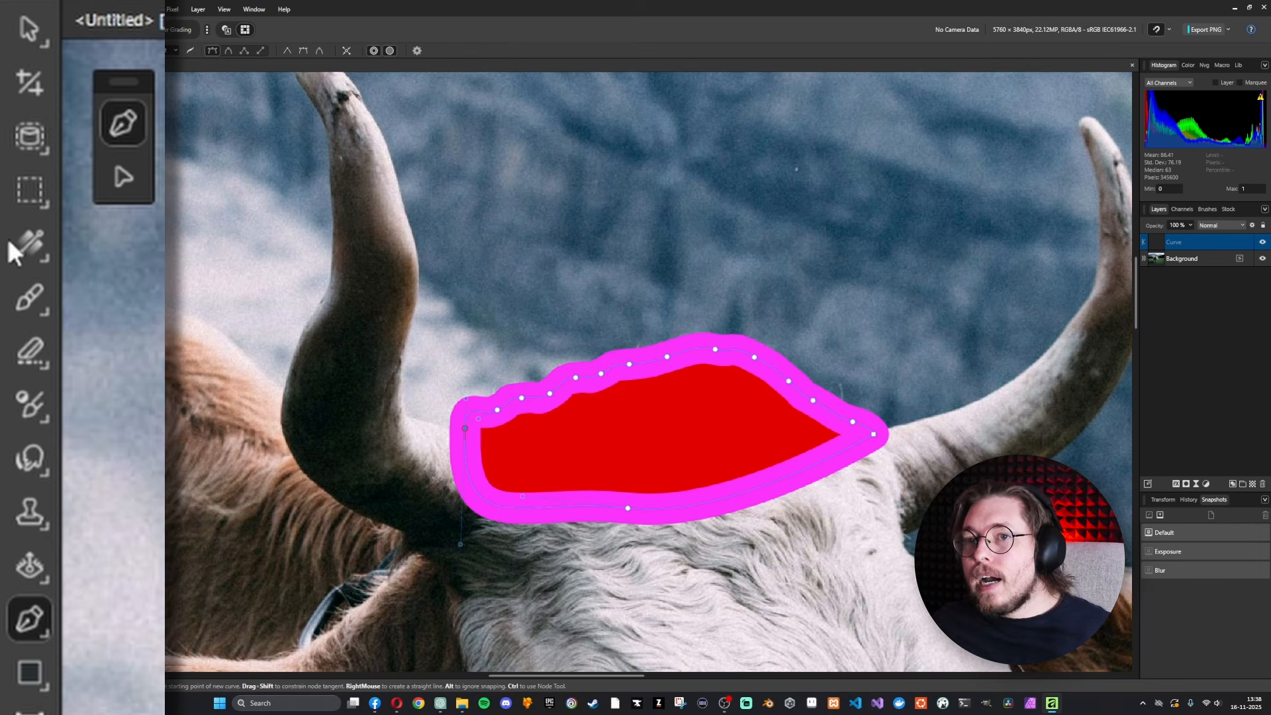
Reshape the curve around the crown by moving nodes and handles with the Node Tool, and pull the raised node back down with the Pen Tool.
click(119, 173)
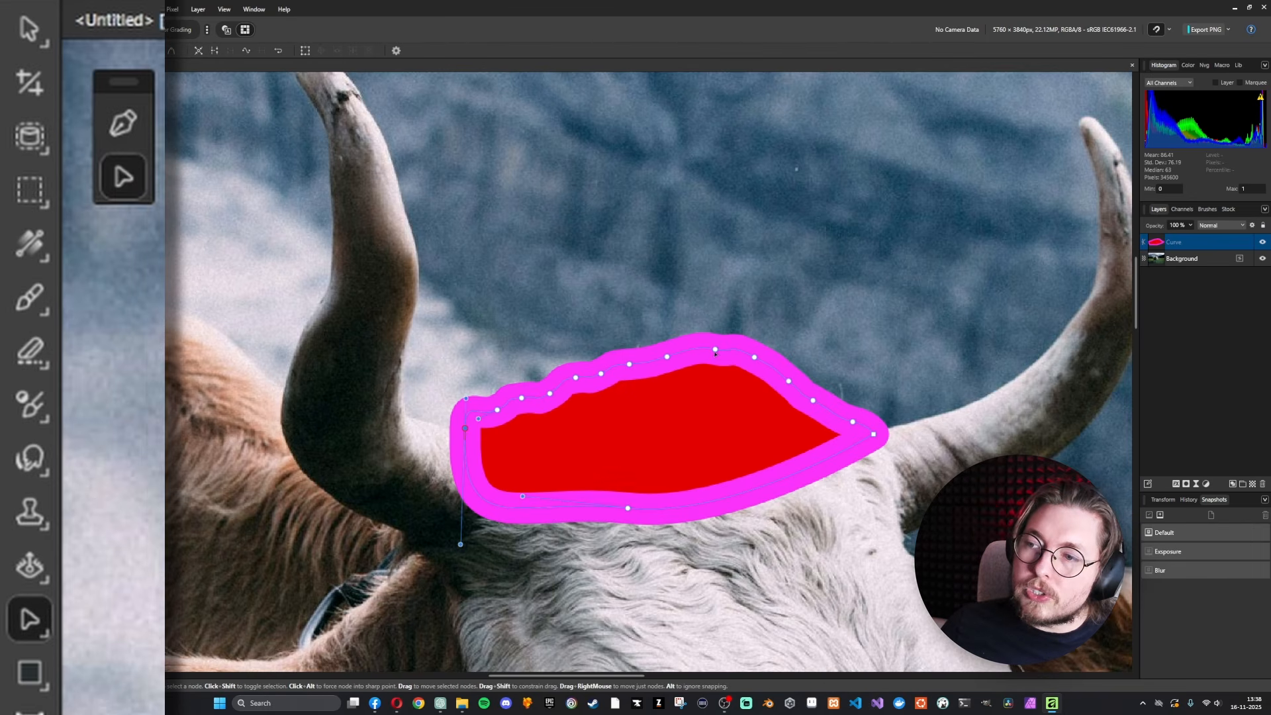
scroll(718, 354, up, 4)
drag(725, 382, 649, 301)
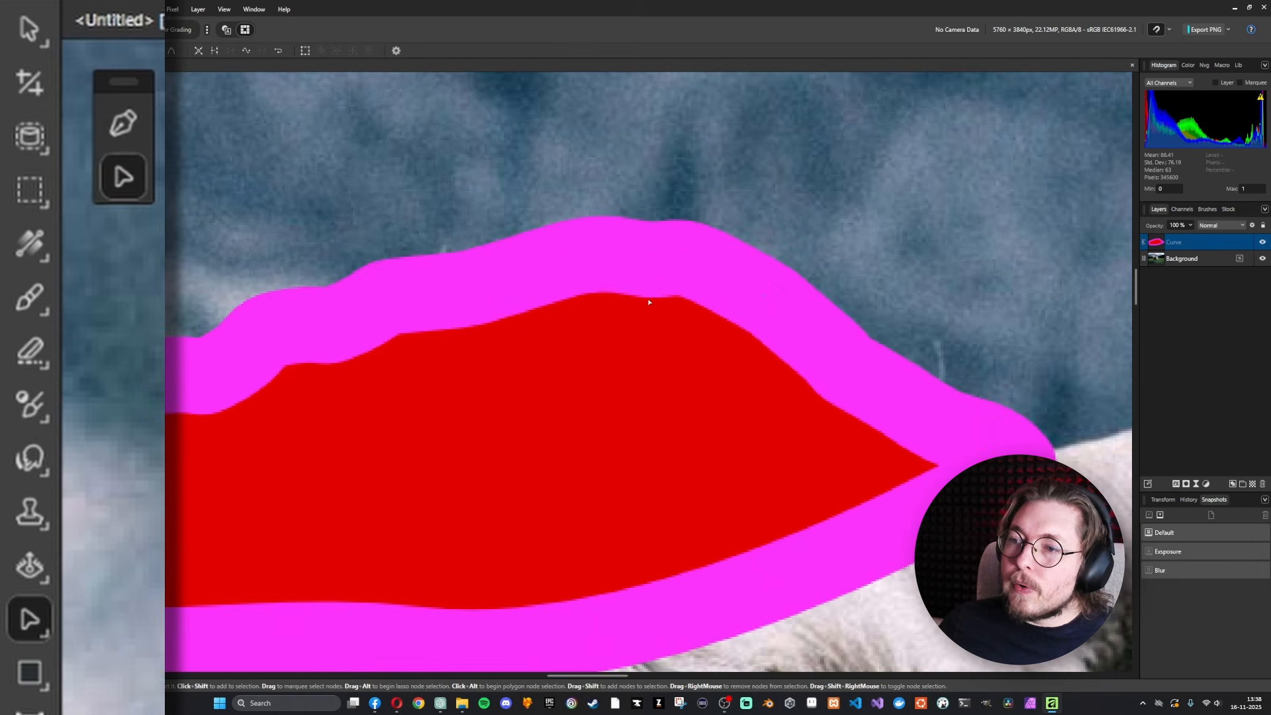
click(632, 257)
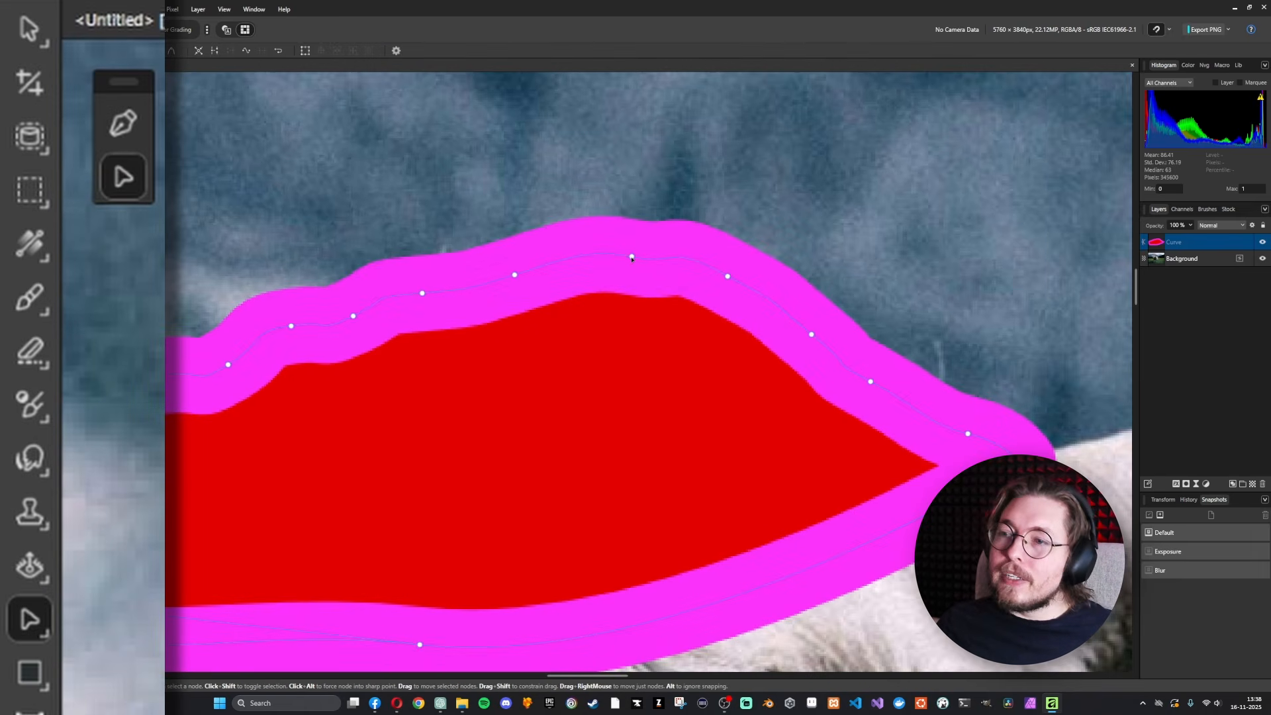
mouse_move(679, 266)
mouse_down()
mouse_move(697, 250)
mouse_move(670, 266)
mouse_move(669, 210)
mouse_move(664, 246)
mouse_move(673, 234)
mouse_up()
key(ctrl+z)
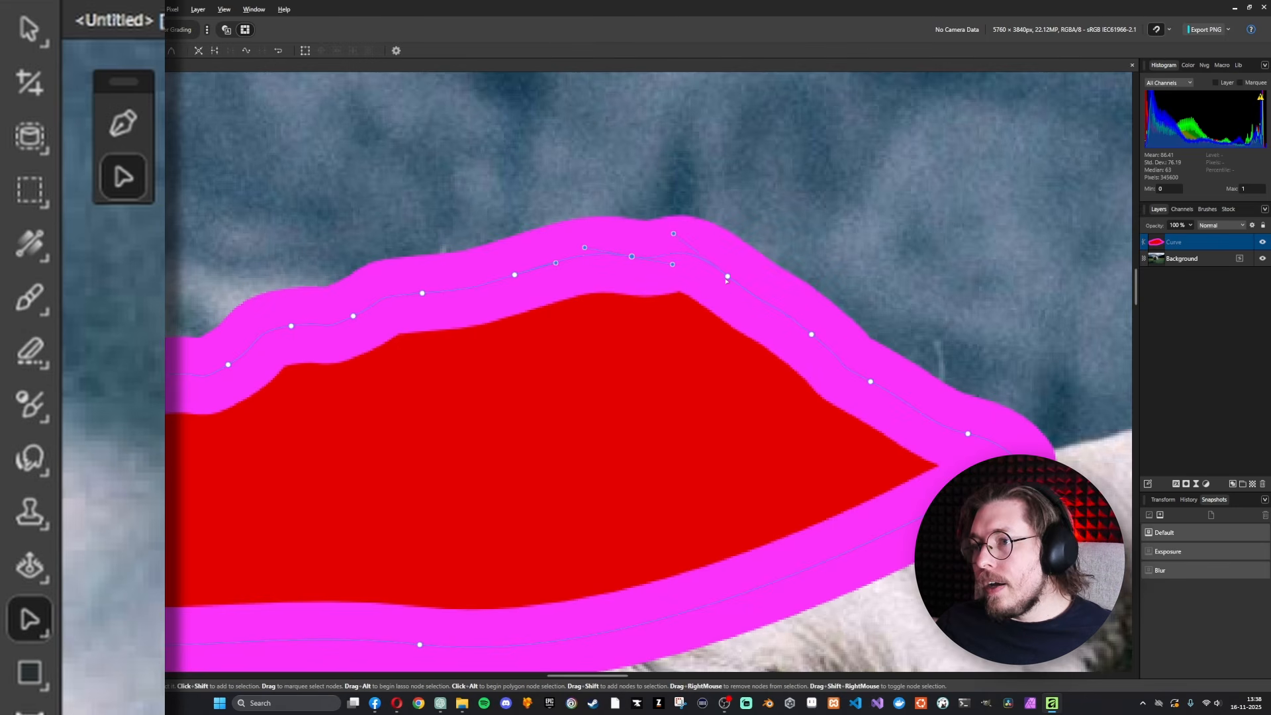
drag(726, 278, 791, 210)
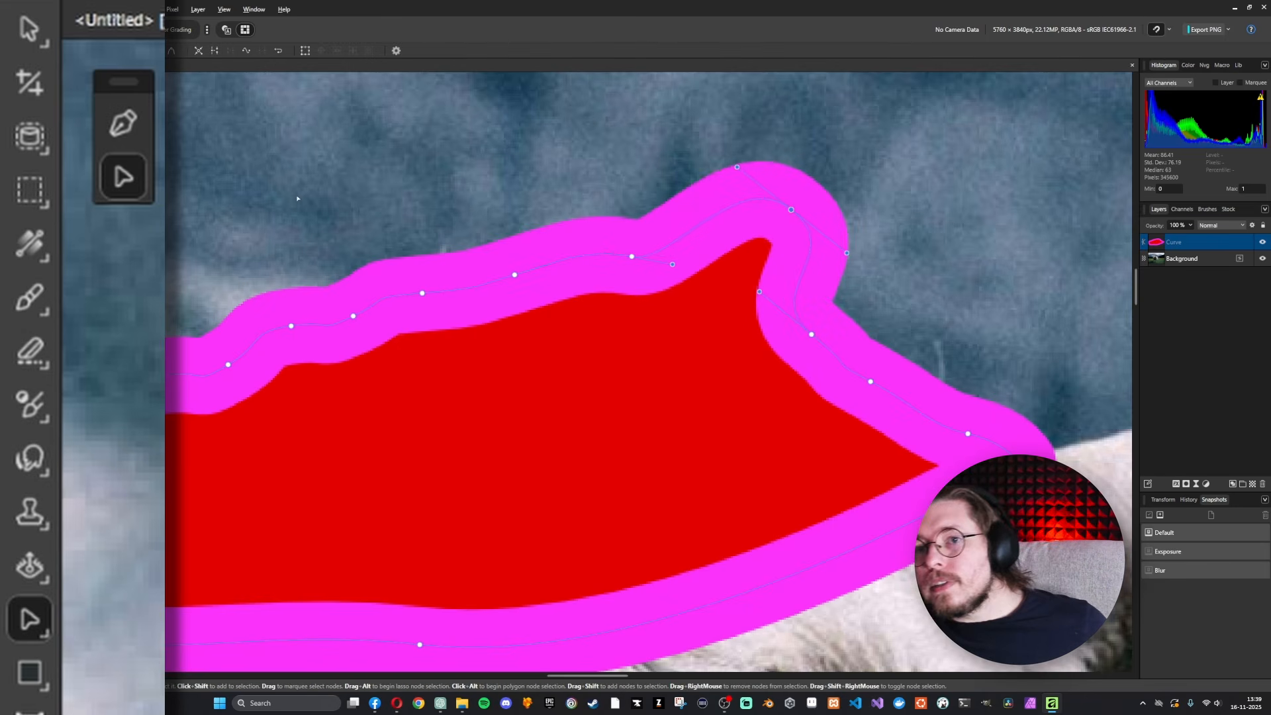
click(120, 127)
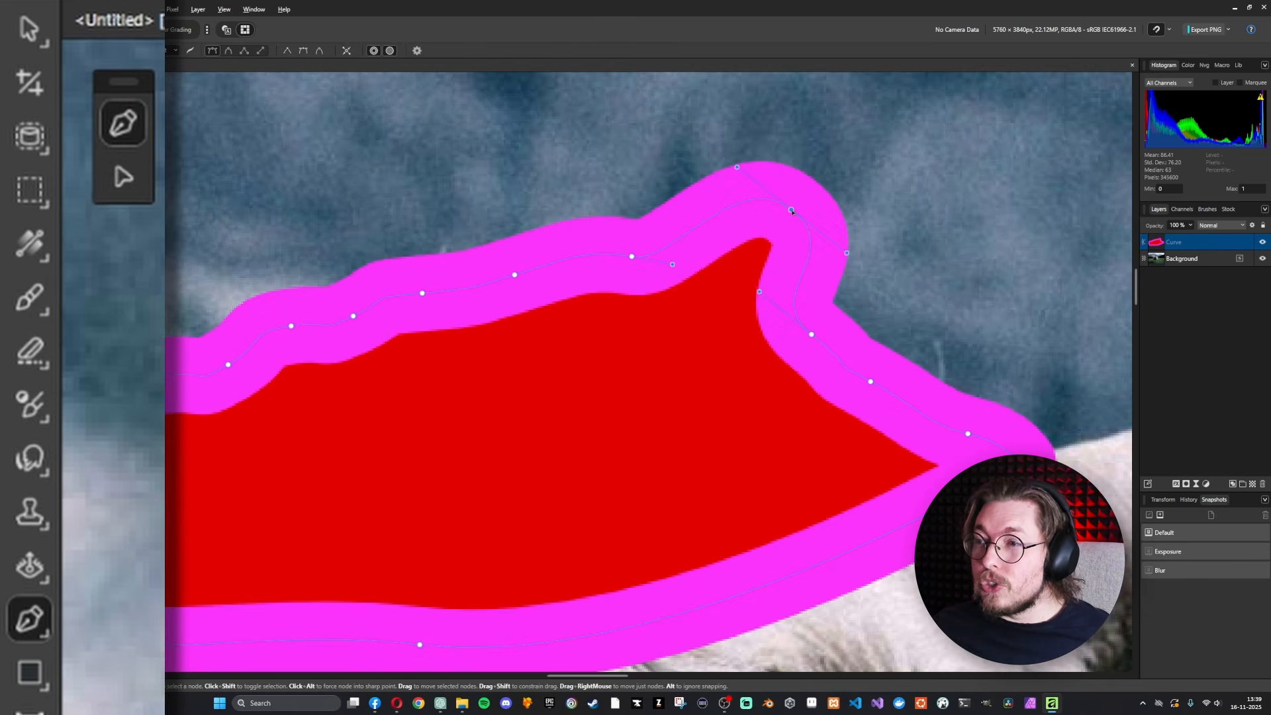
drag(791, 210, 773, 335)
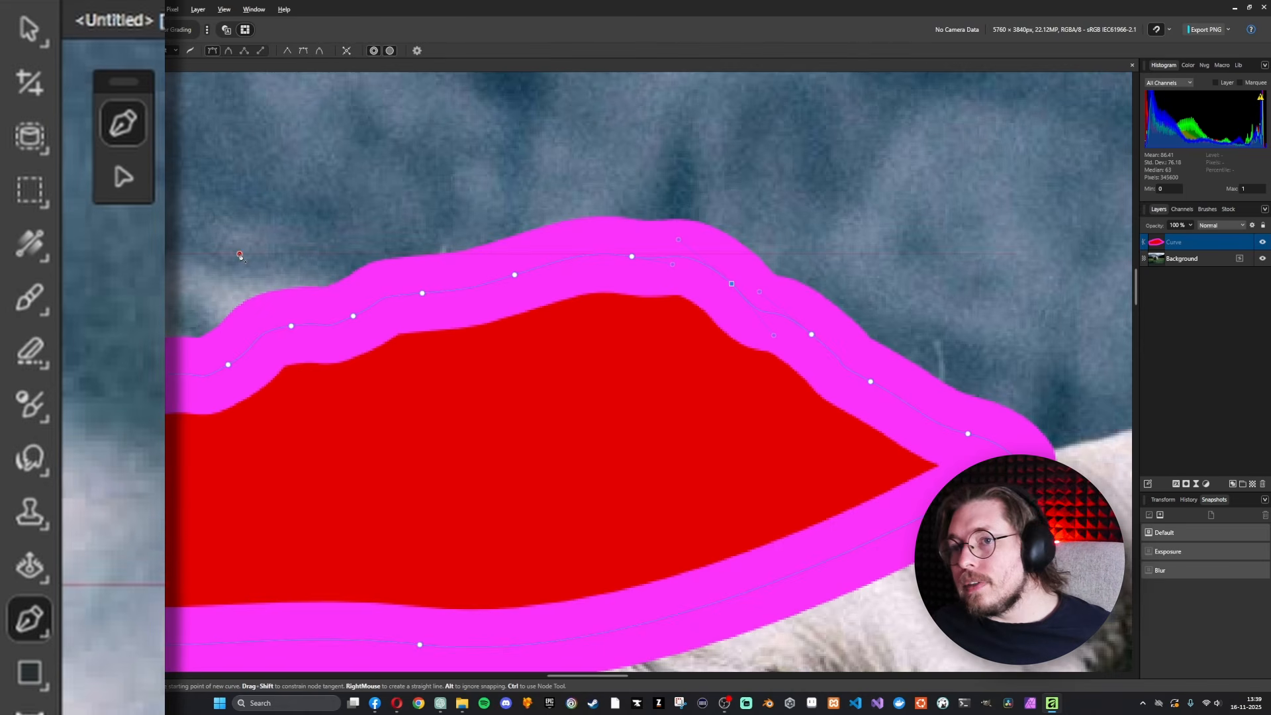
Draw a large square over the cow's right-hand horn and ear with the Rectangle Tool.
ctrl+scroll(327, 257, down, 3)
ctrl+scroll(327, 258, down, 3)
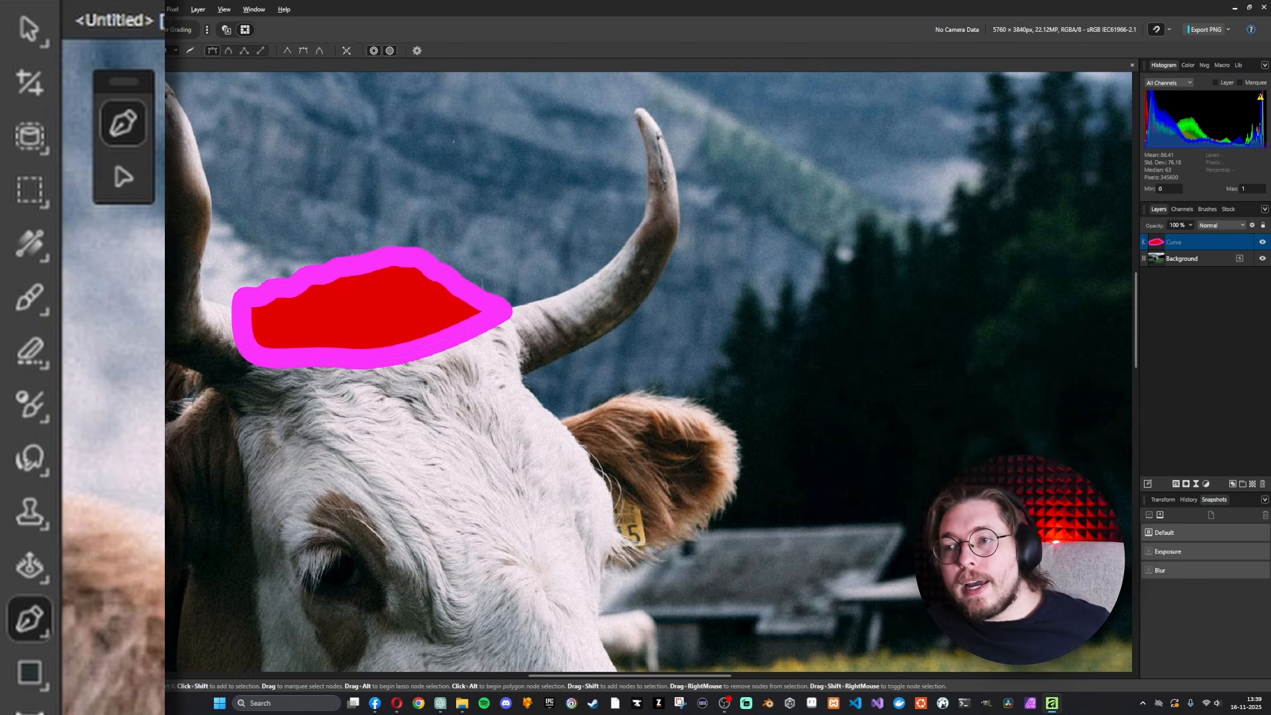
click(29, 672)
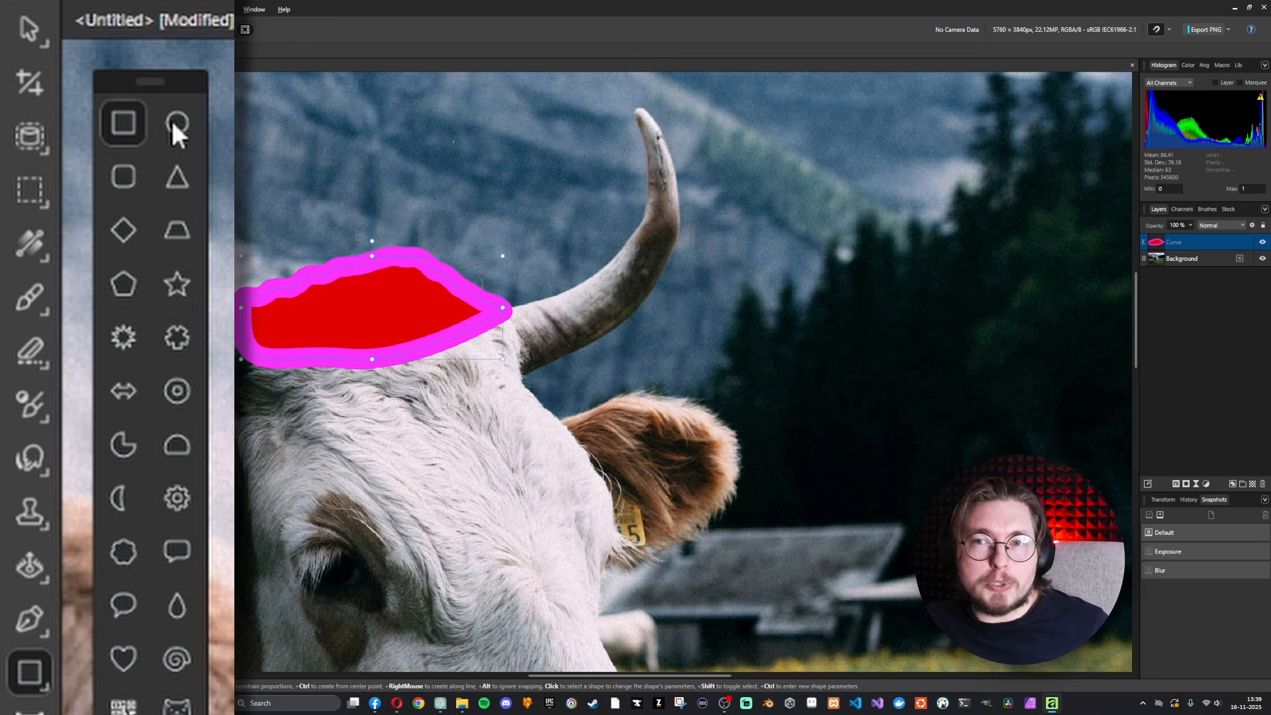
mouse_move(567, 194)
mouse_down()
mouse_move(896, 452)
mouse_move(828, 454)
mouse_move(867, 498)
mouse_up()
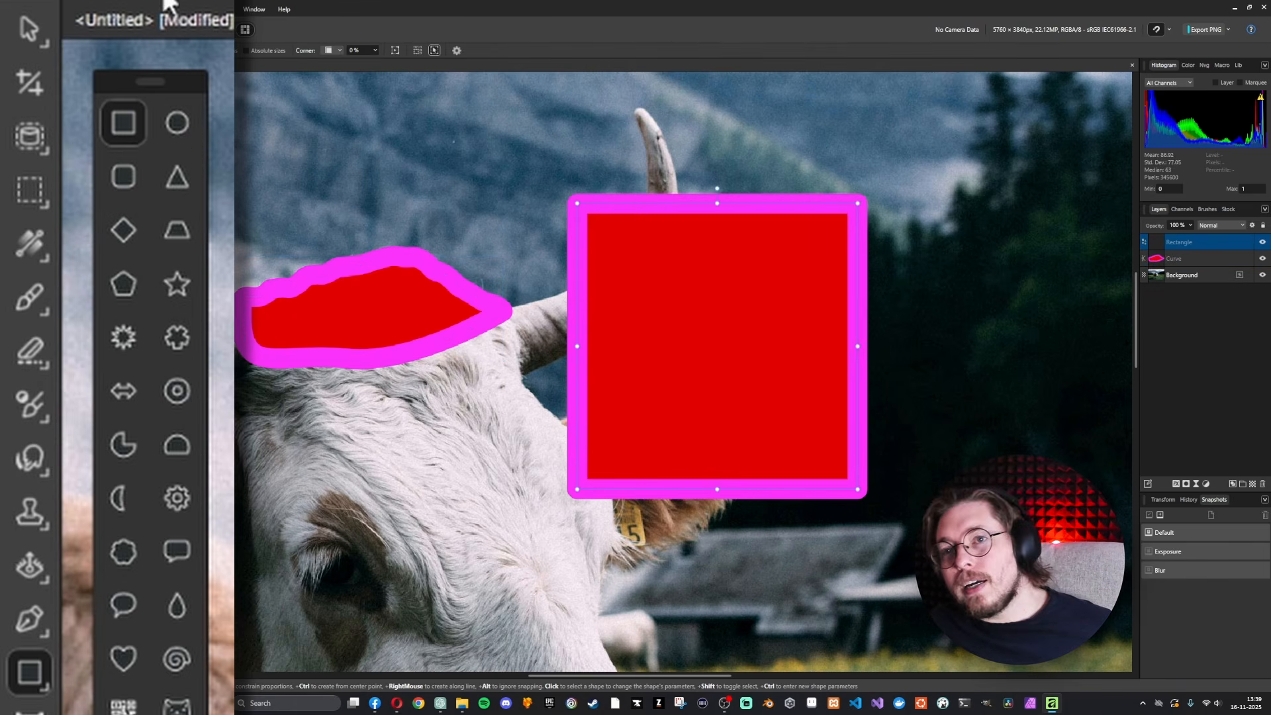
Change the square's fill to orange and its stroke to blue.
drag(62, 139, 232, 140)
key(Escape)
click(68, 50)
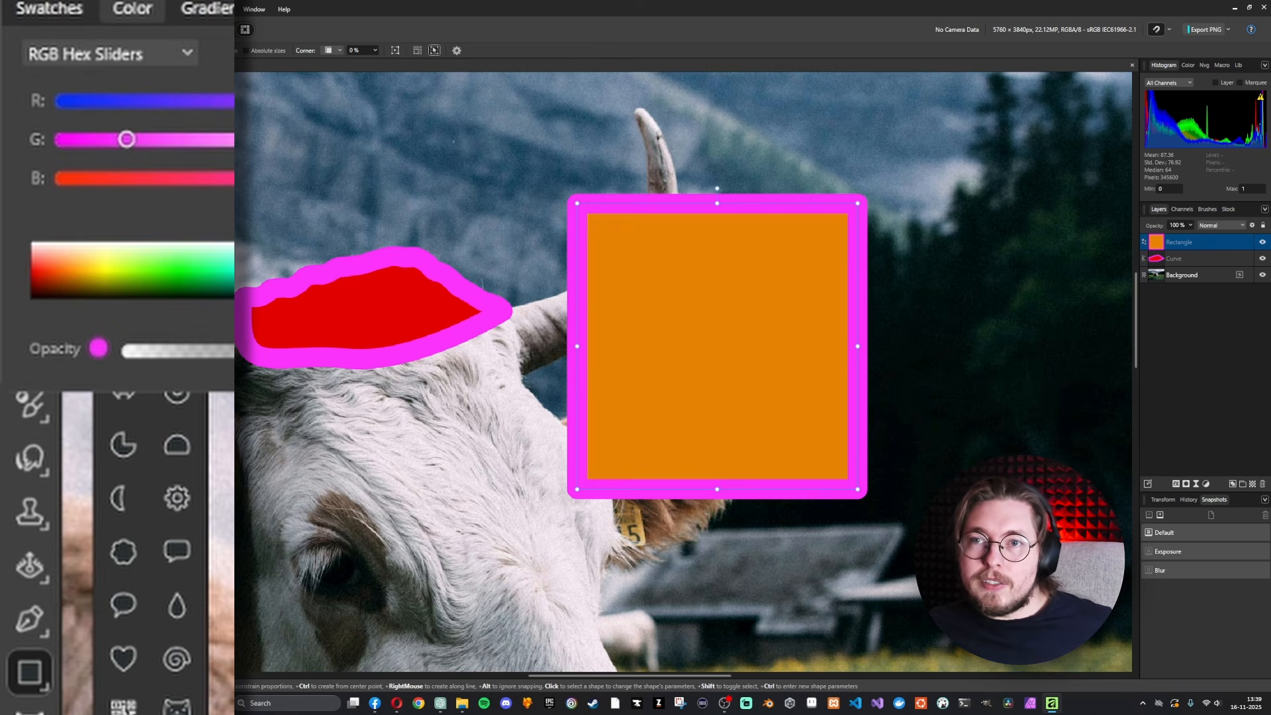
drag(137, 144, 109, 145)
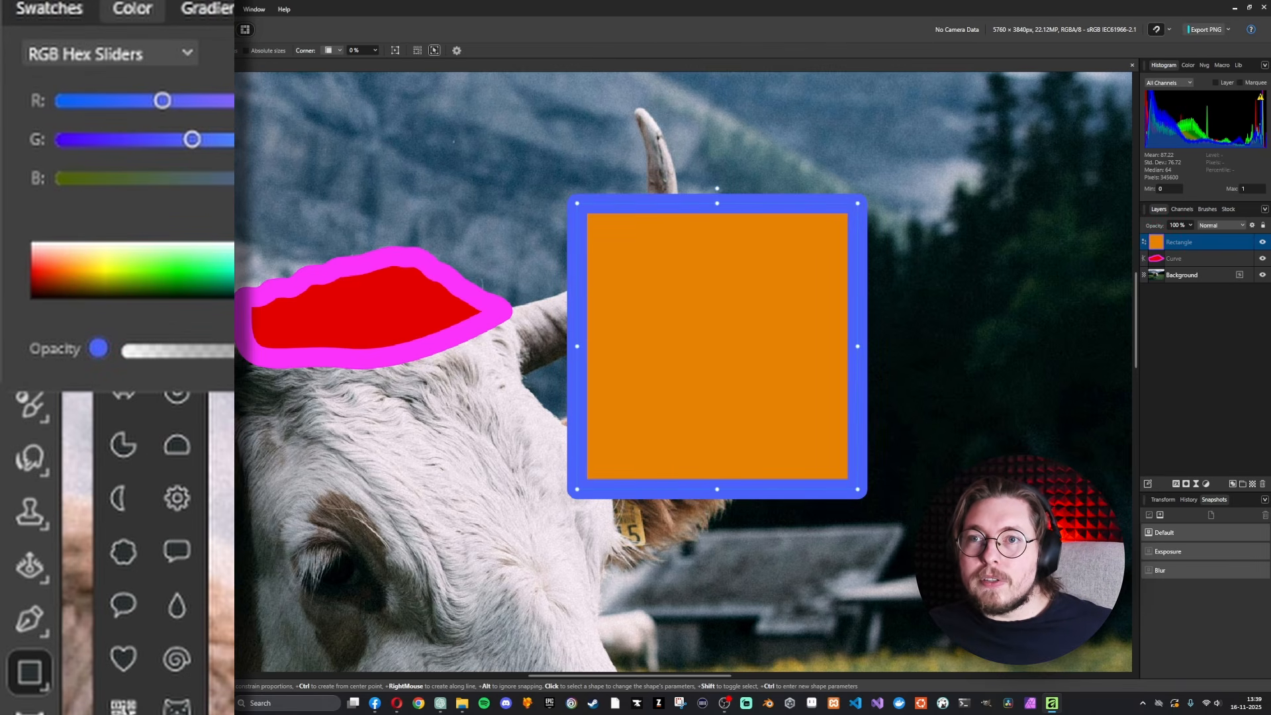
Give the square rounded corners with a radius of 35%.
click(341, 50)
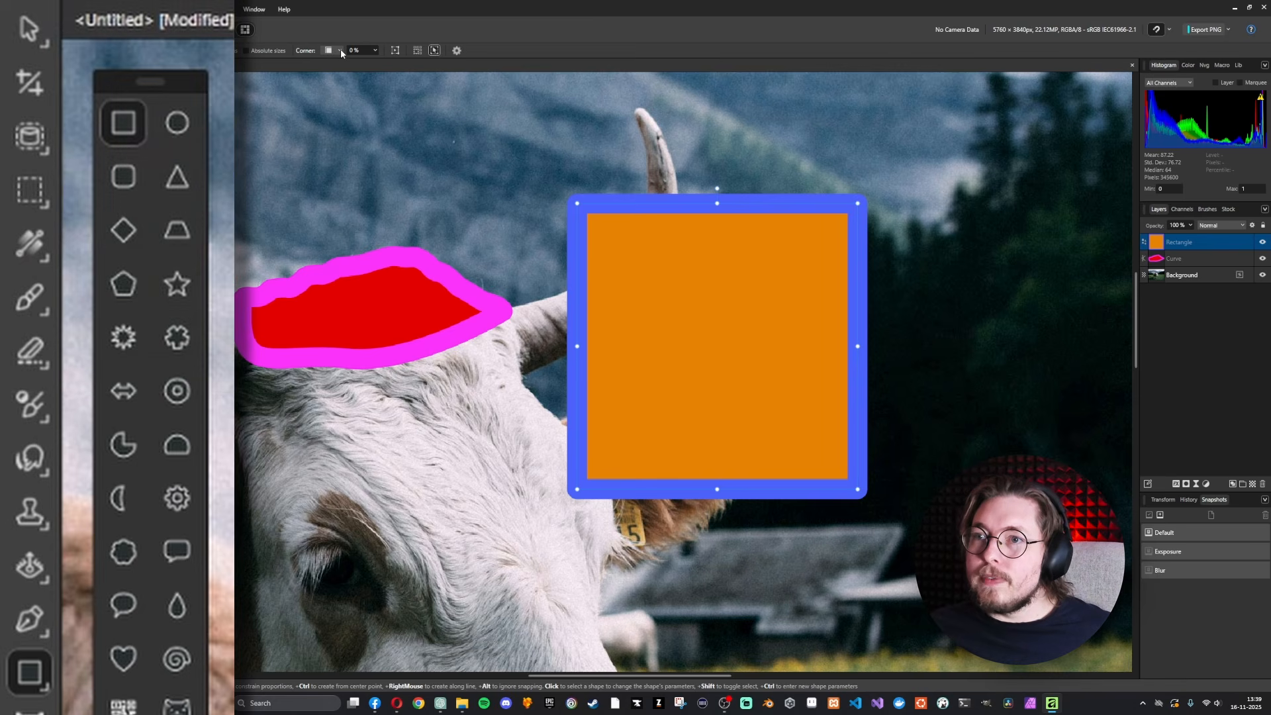
click(340, 50)
click(345, 78)
click(375, 51)
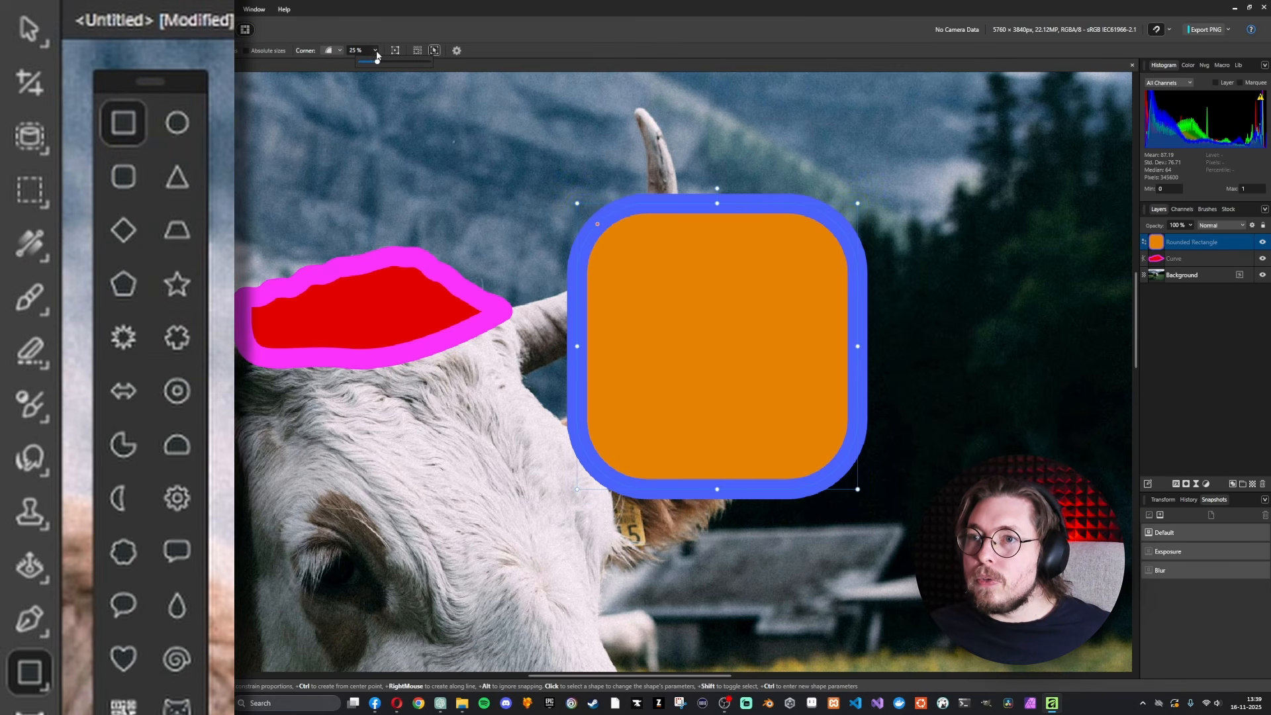
mouse_move(378, 63)
mouse_down()
mouse_move(399, 63)
mouse_move(383, 69)
mouse_up()
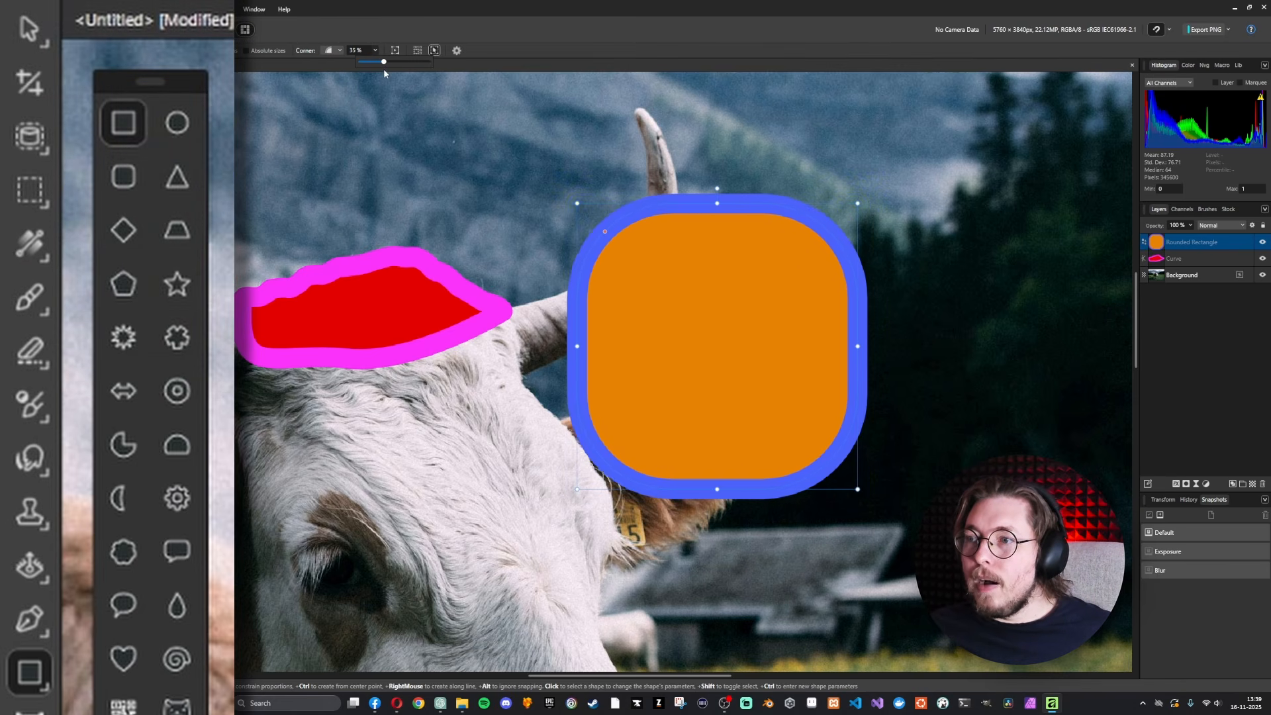
Draw a large QR code shape over the cow's face and meadow, and a cat shape overlapping its left side.
scroll(636, 190, down, 3)
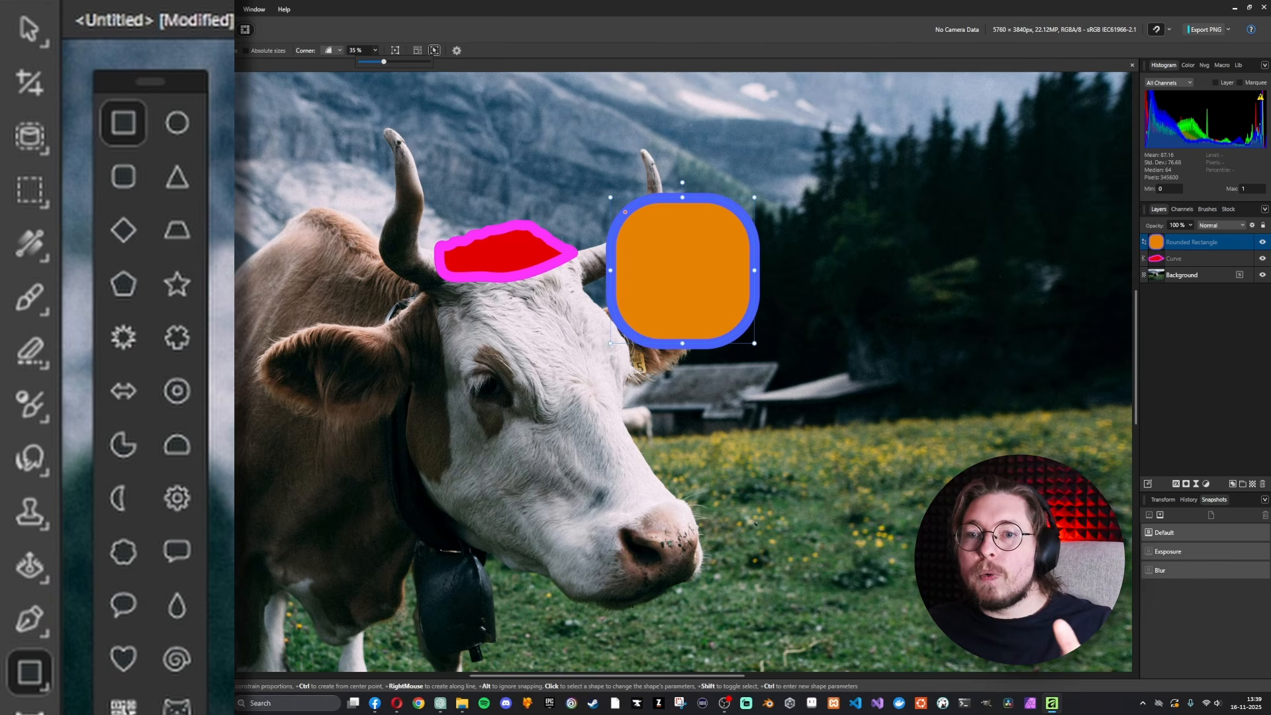
click(123, 705)
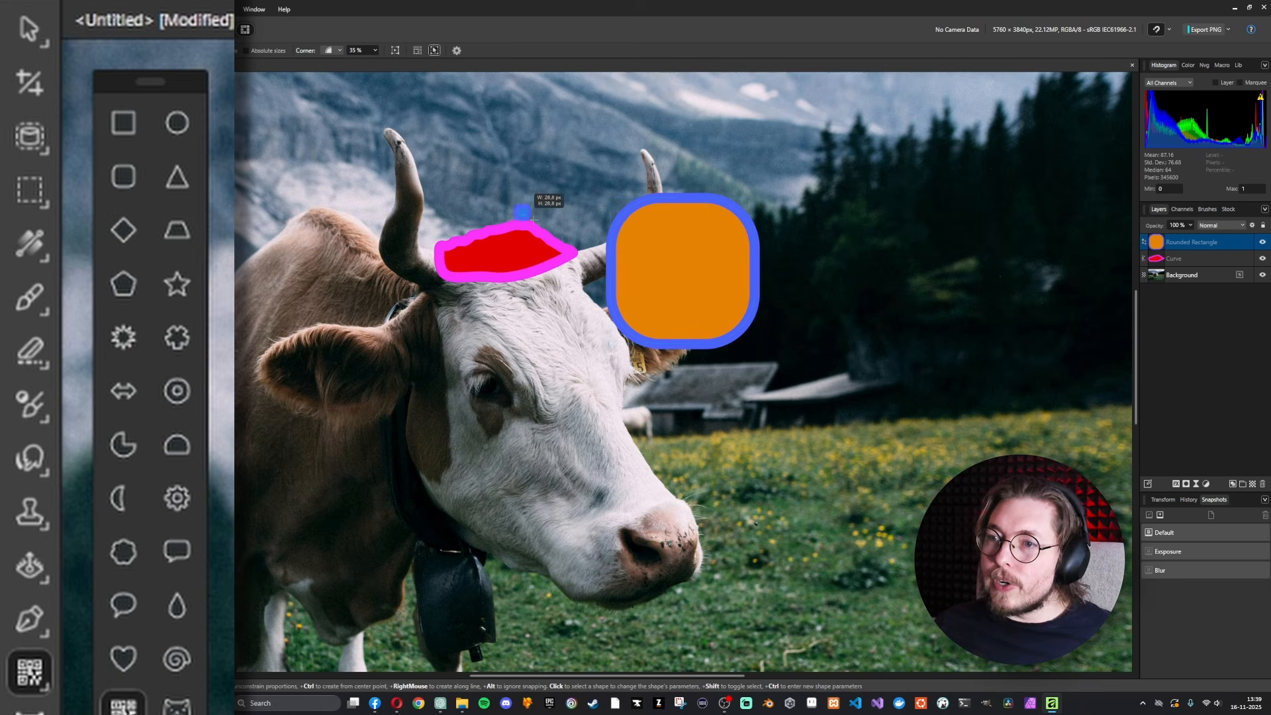
drag(514, 204, 910, 600)
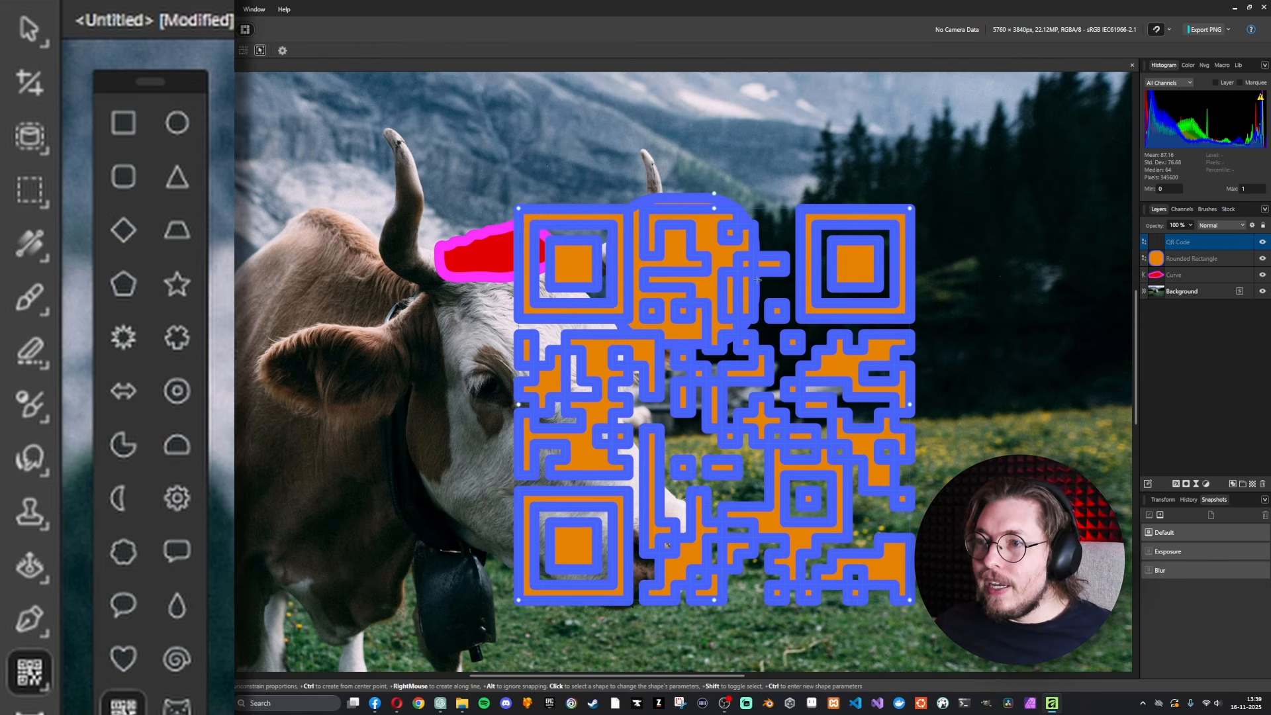
click(175, 706)
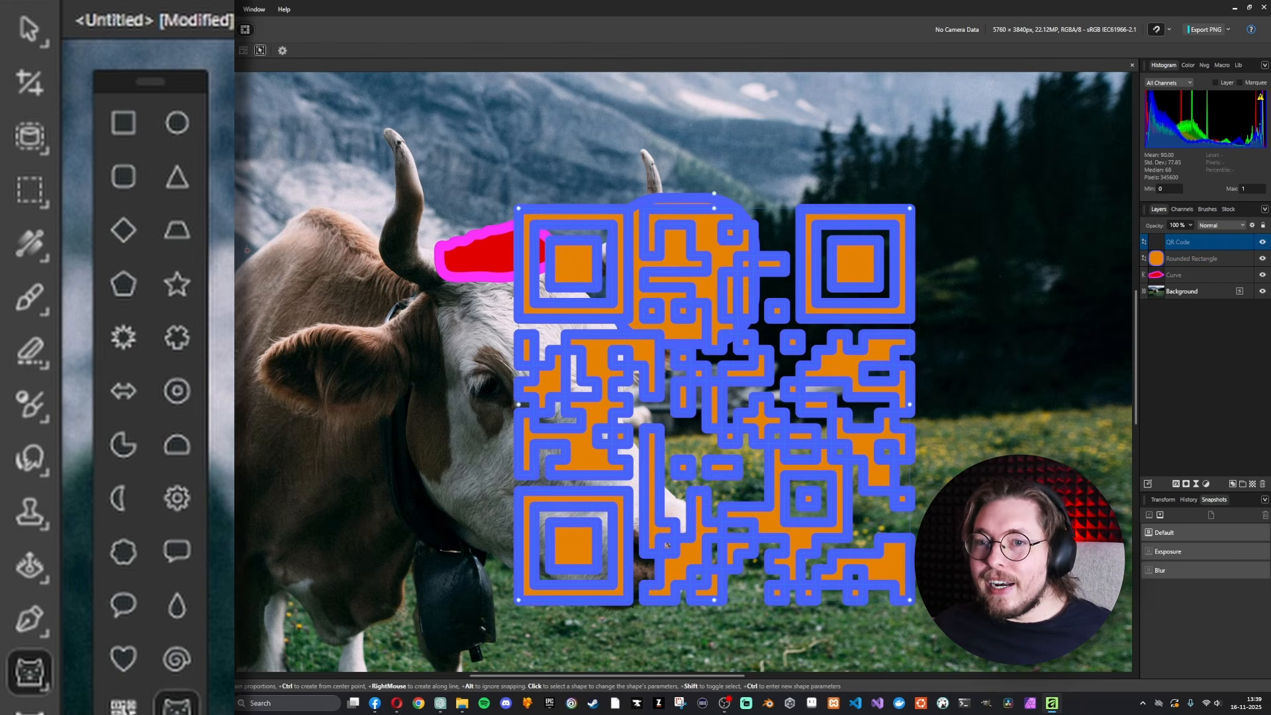
drag(247, 250, 601, 606)
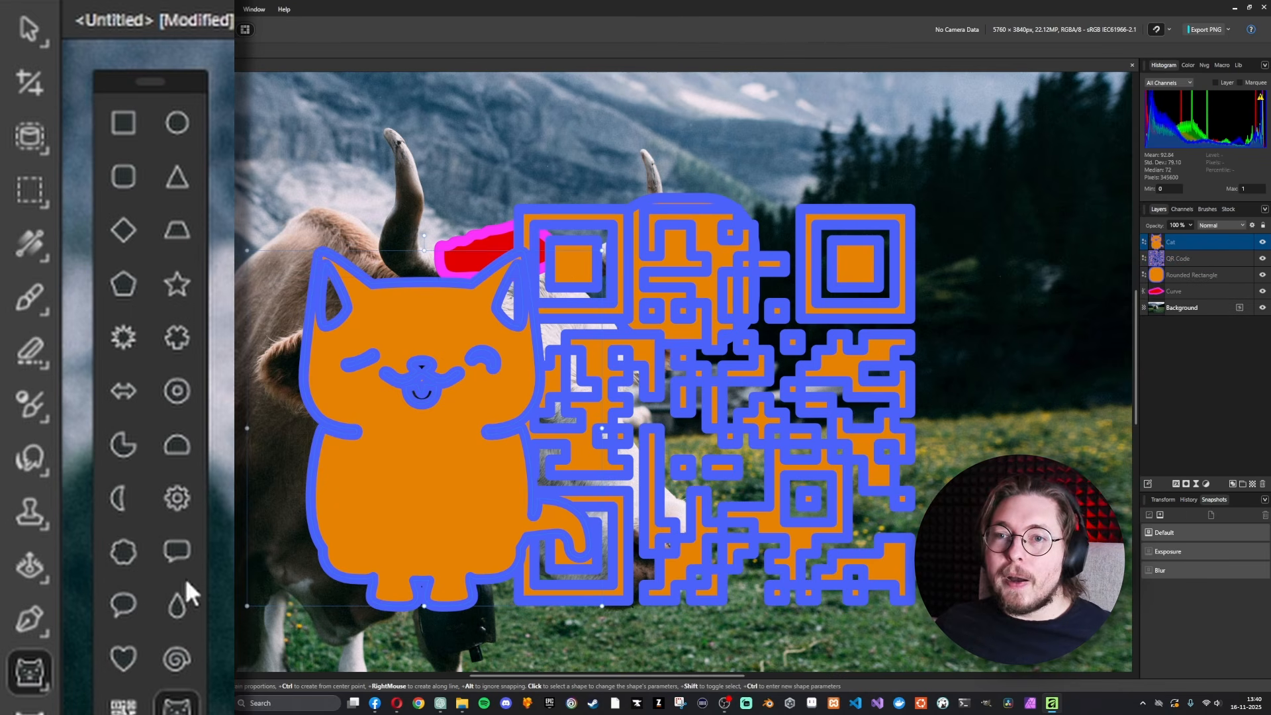
Add a rounded rectangle callout above the cat and a circle overlapping the cat's left side.
click(177, 551)
drag(315, 204, 518, 119)
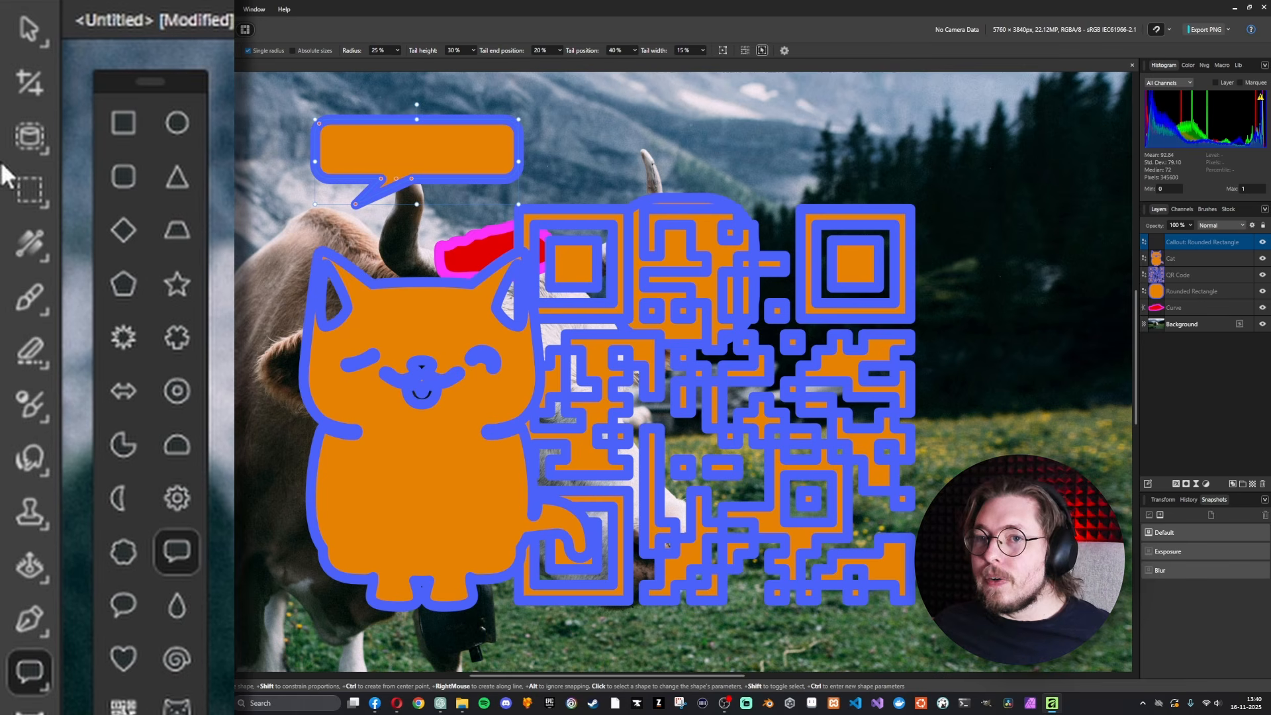
click(175, 124)
drag(245, 351, 347, 453)
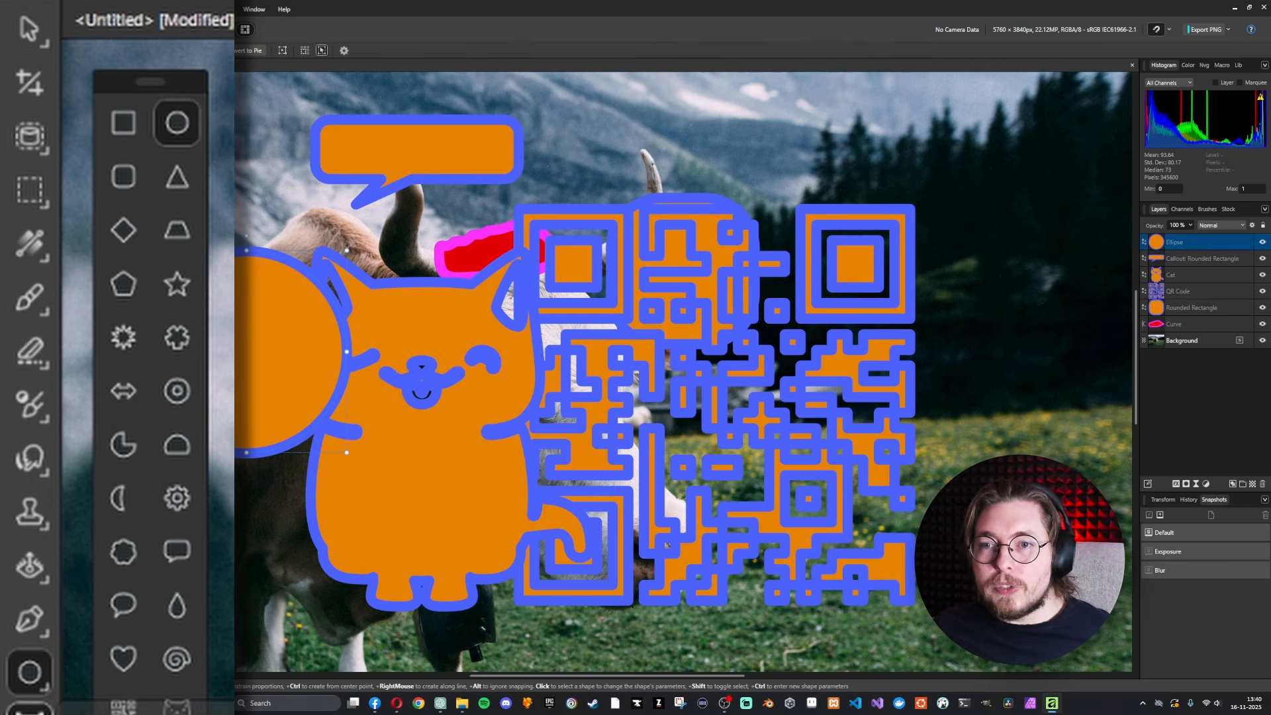
Delete all shape layers and the curve above the Background layer.
click(30, 713)
drag(735, 204, 602, 231)
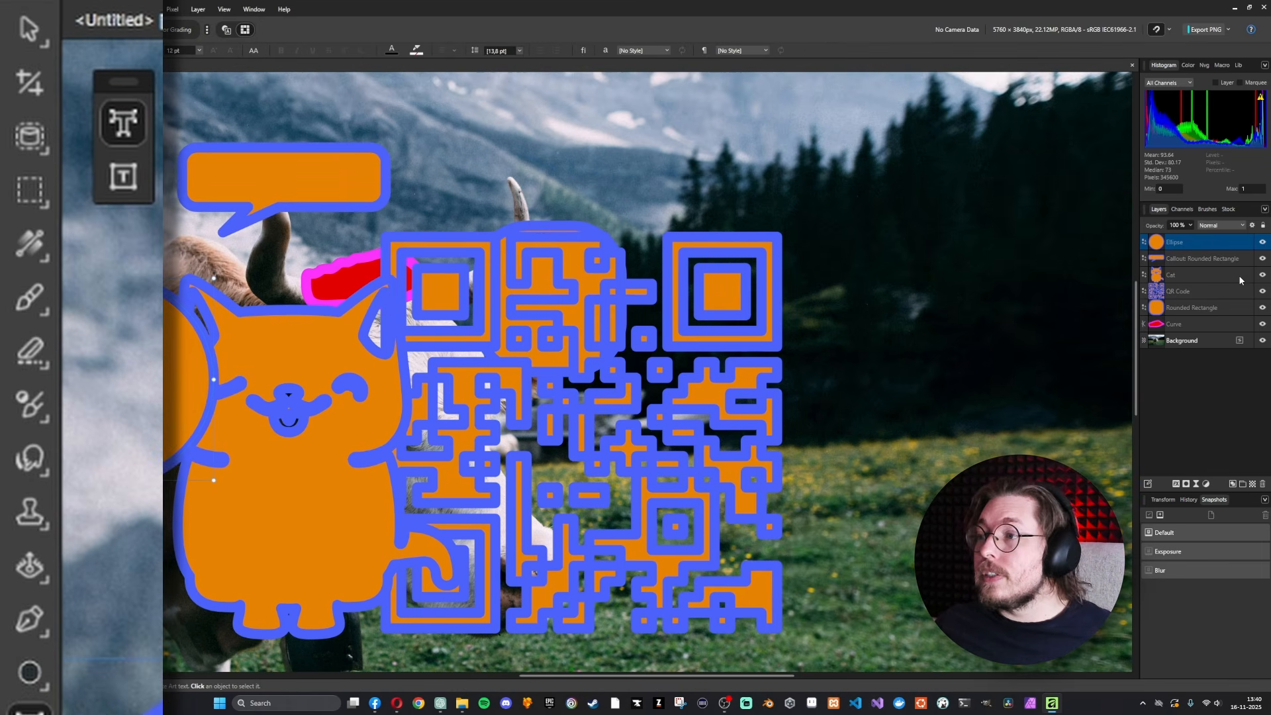
shift+click(1203, 327)
key(Delete)
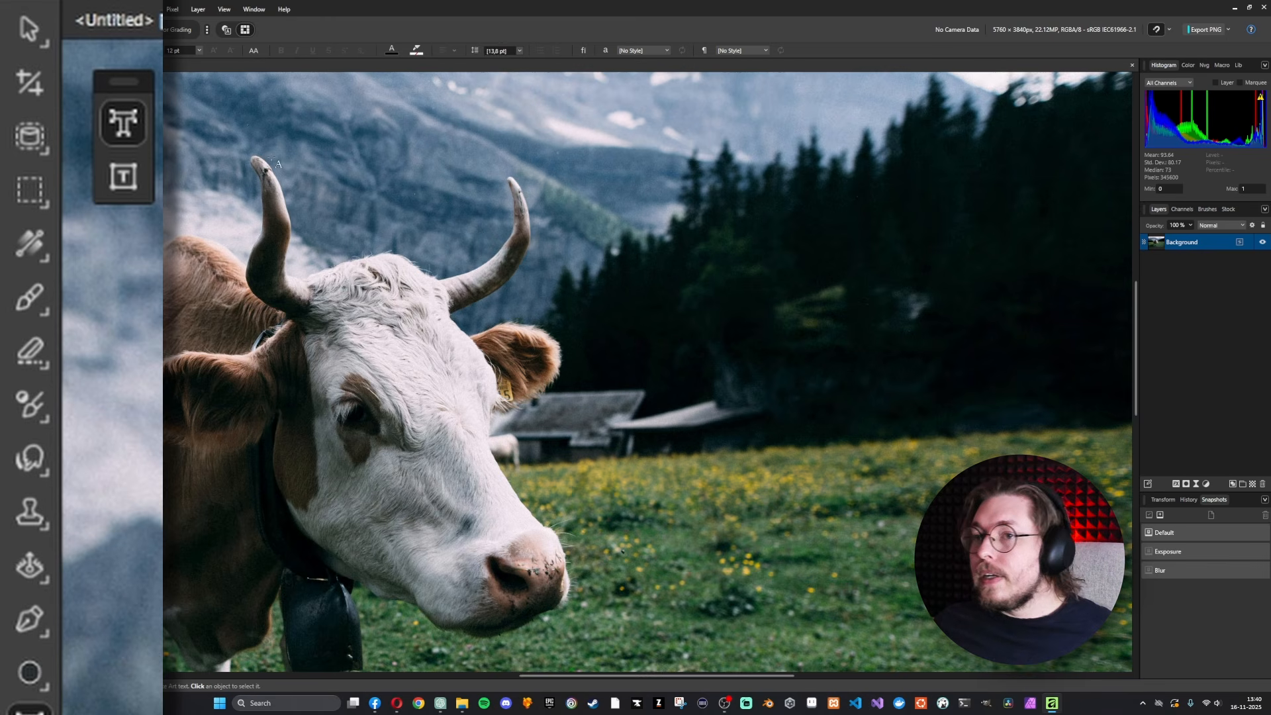
Add tall artistic text reading "sdhfsdg" over the dark forest beside the cow.
drag(653, 219, 403, 230)
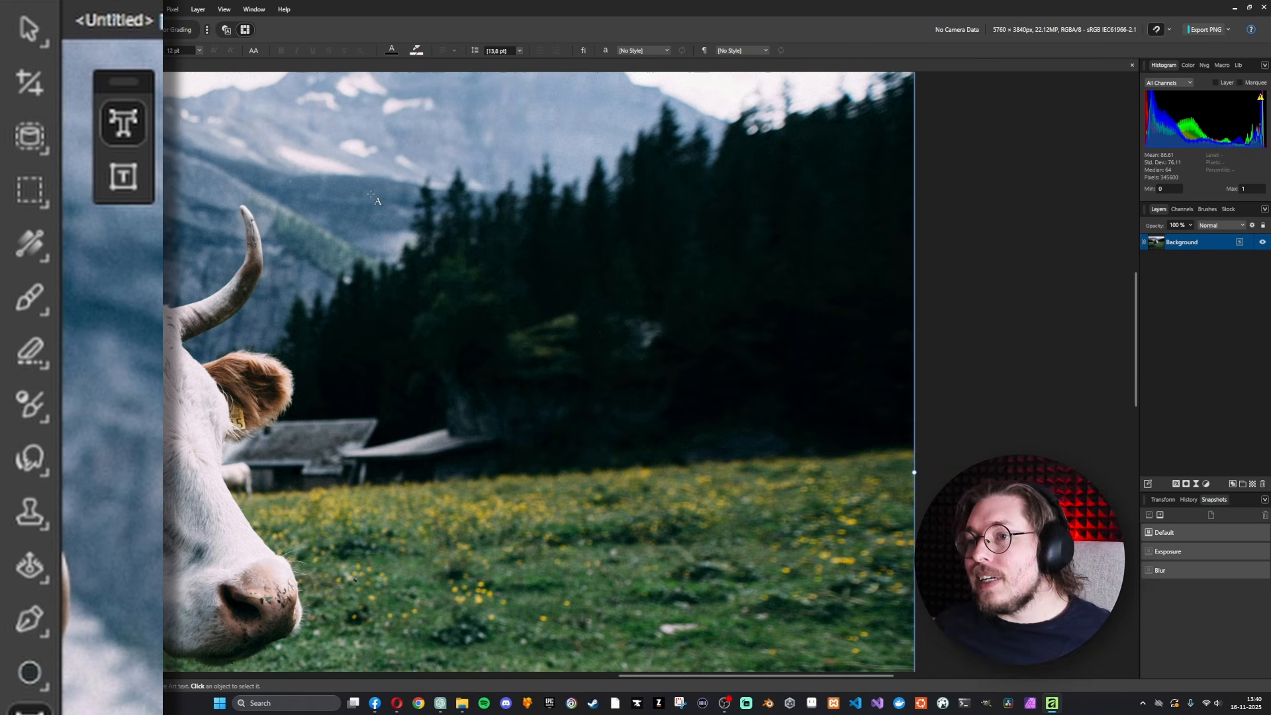
drag(356, 193, 660, 509)
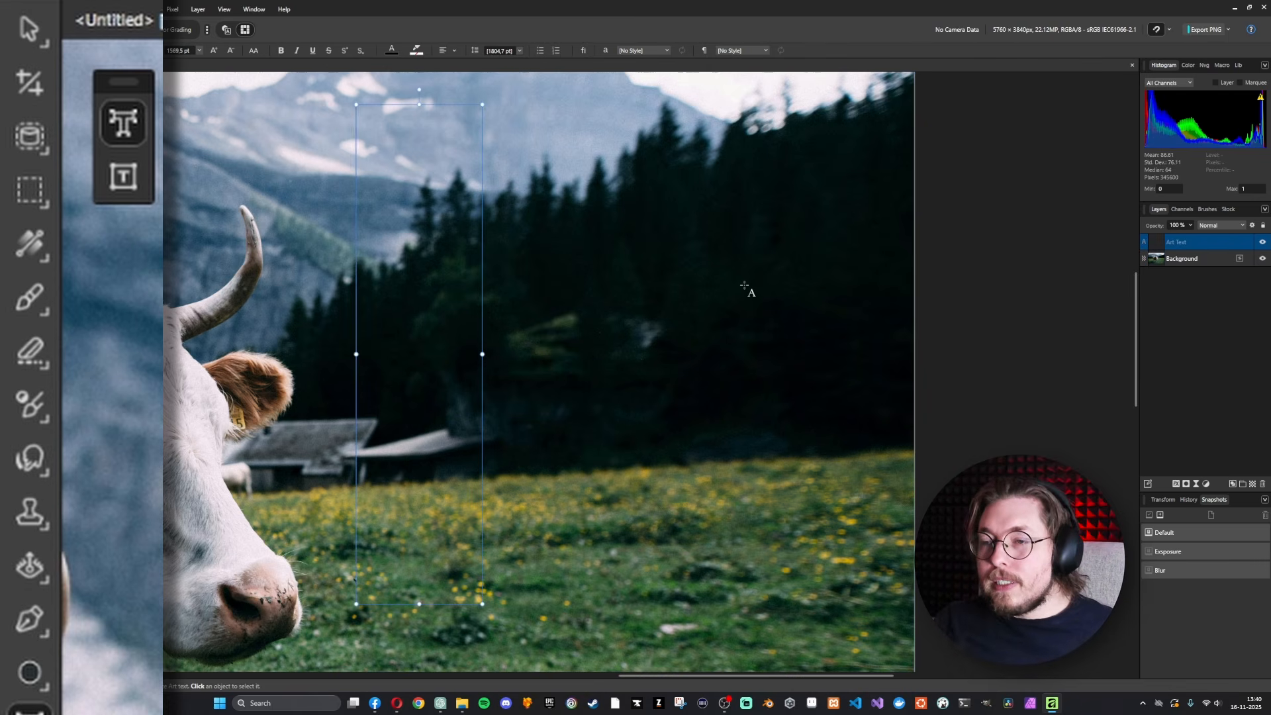
text(sdhfsdg)
scroll(715, 320, down, 3)
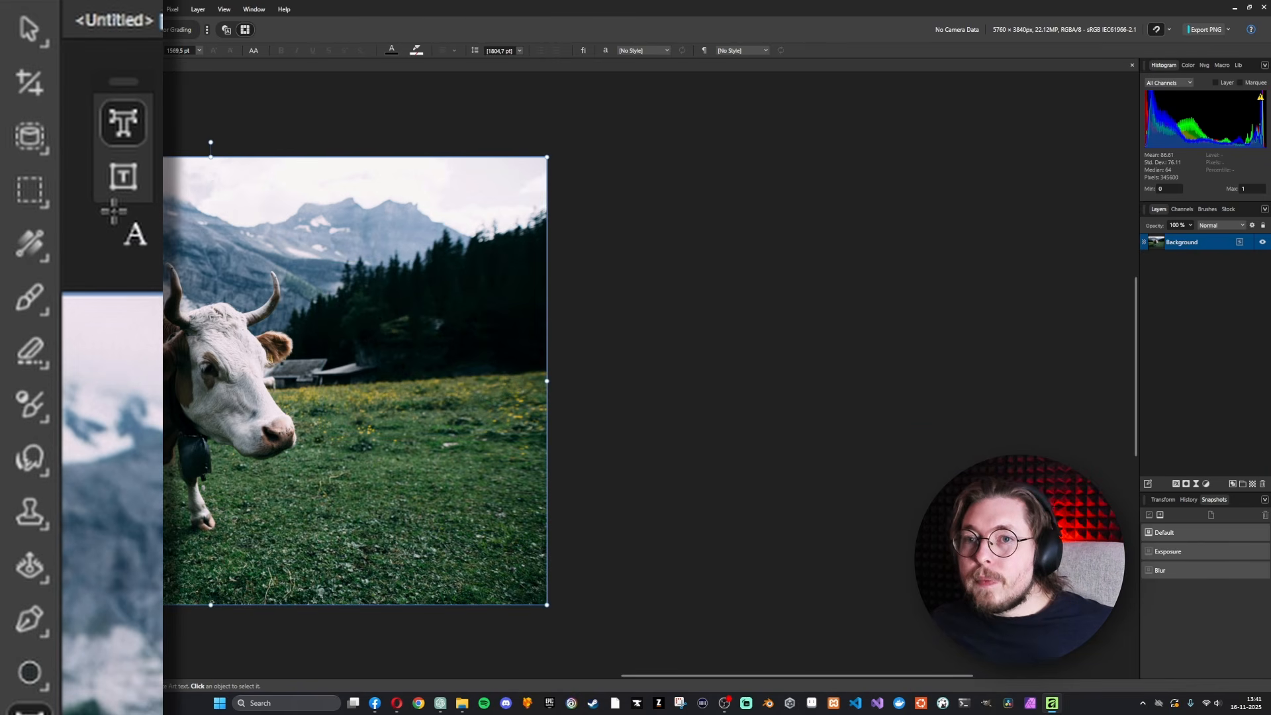
Draw a large text frame with the Frame Text tool over the forest and meadow beside the cow.
click(119, 174)
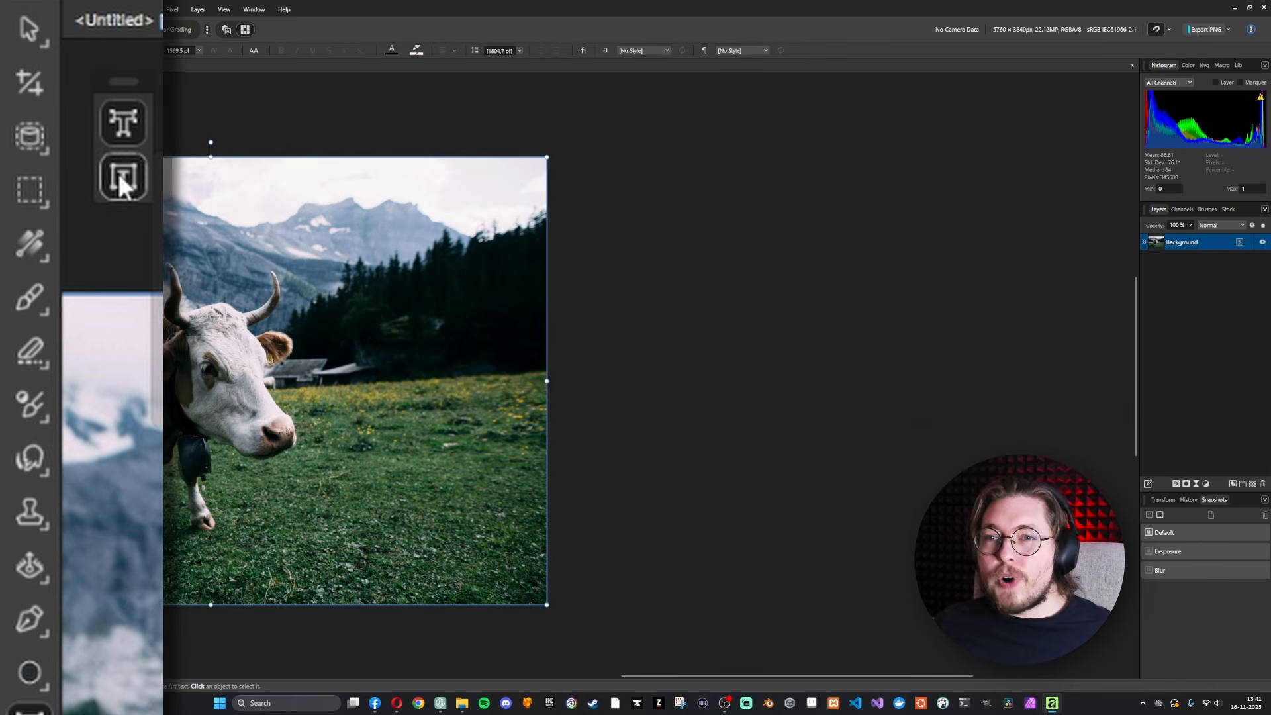
drag(309, 207, 583, 235)
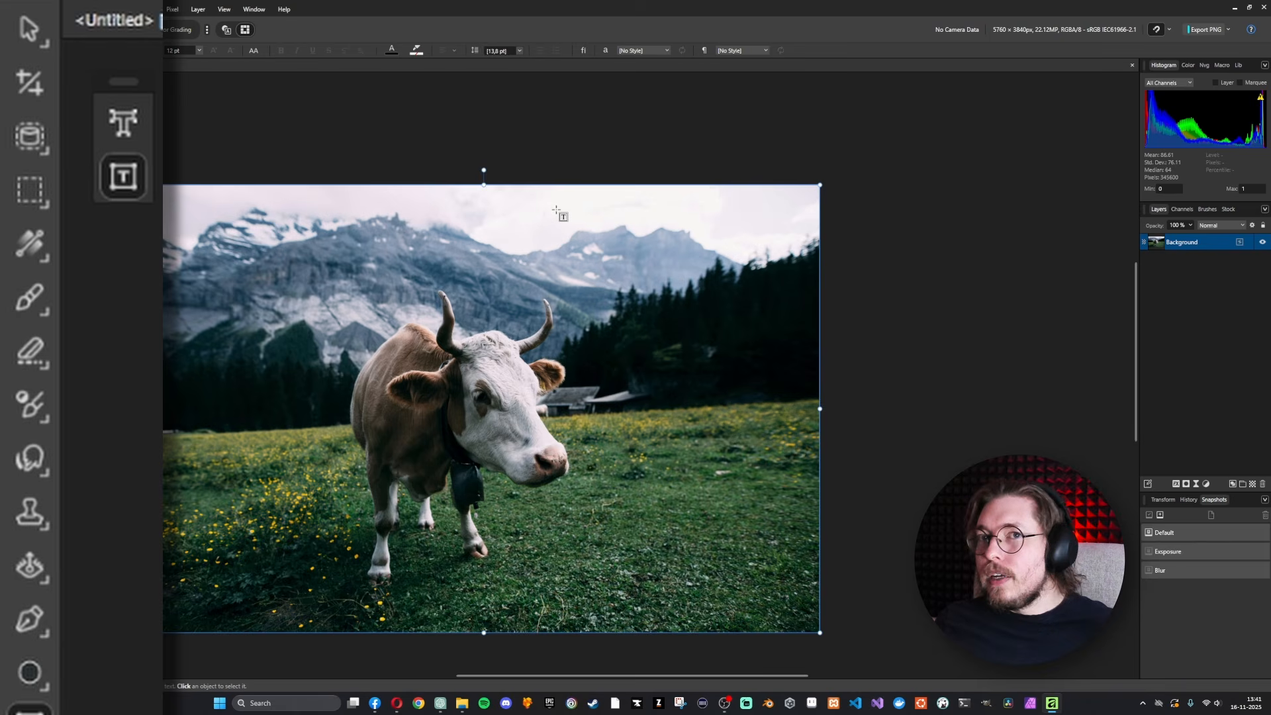
drag(724, 446, 783, 565)
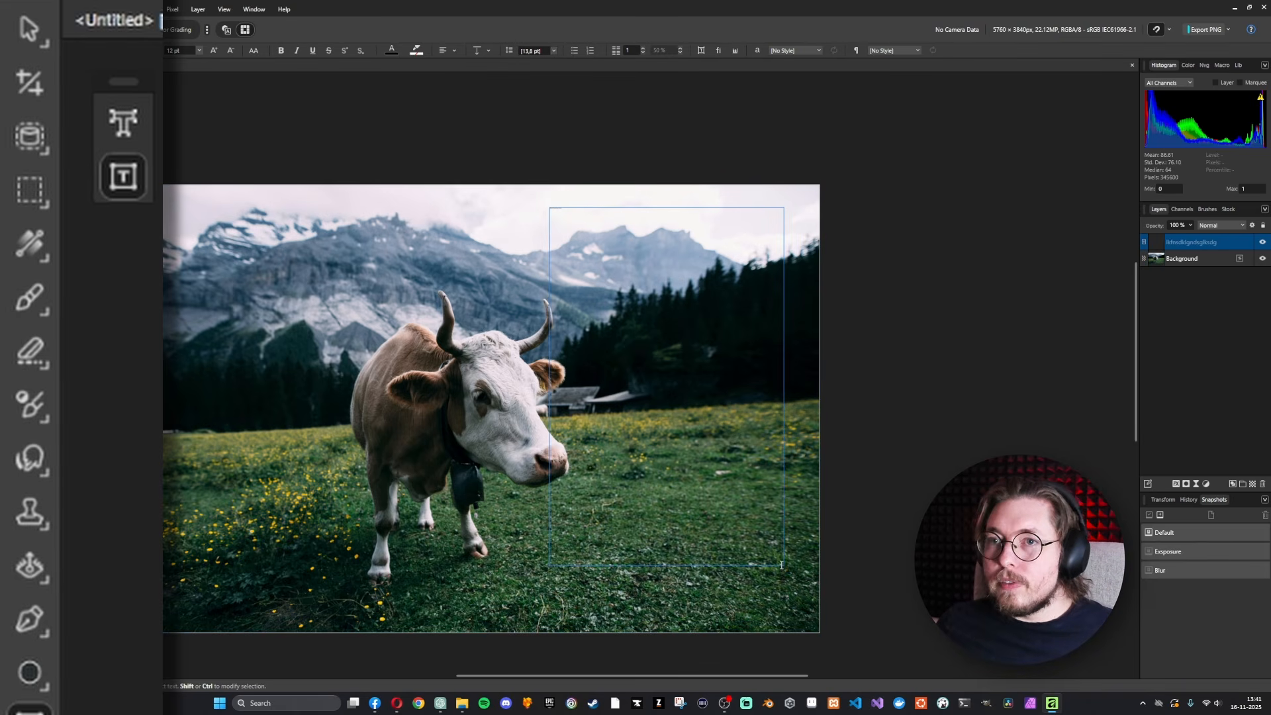
Fill the text frame with 288 pt filler text starting "wafgssdgædælgsds", and delete the frame.
click(198, 50)
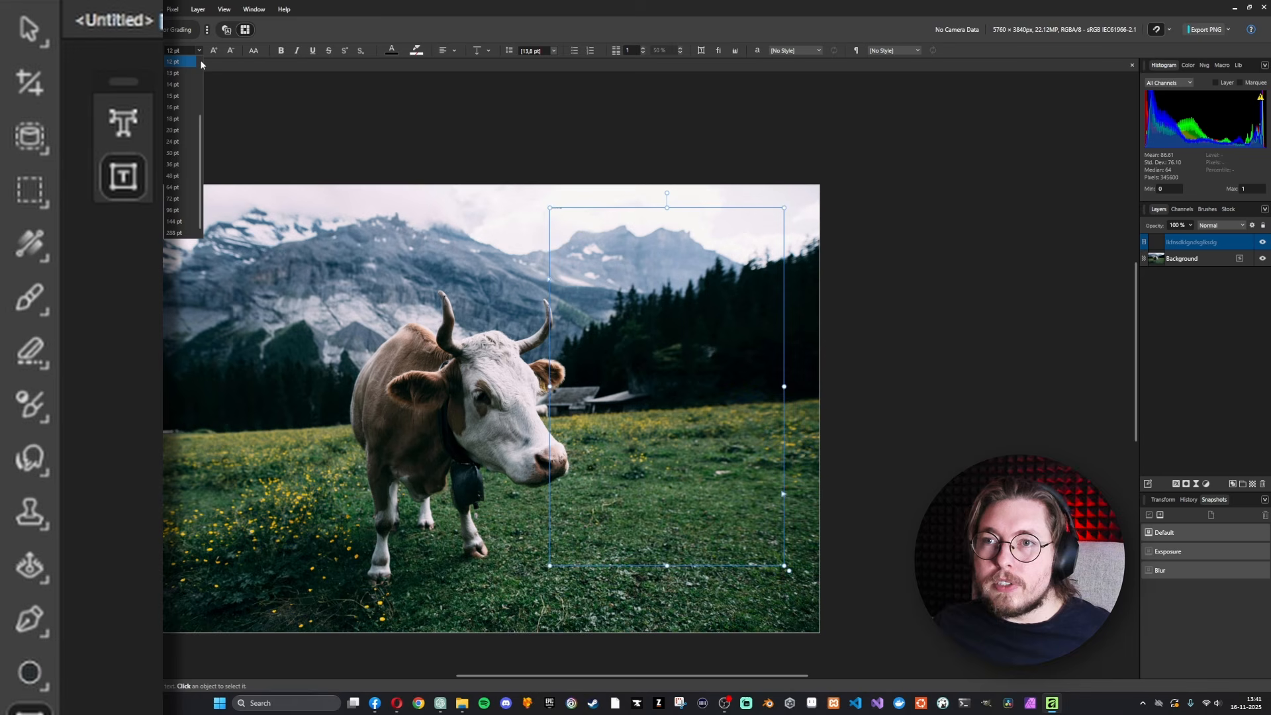
click(189, 233)
text(wafgssdgædælgsds)
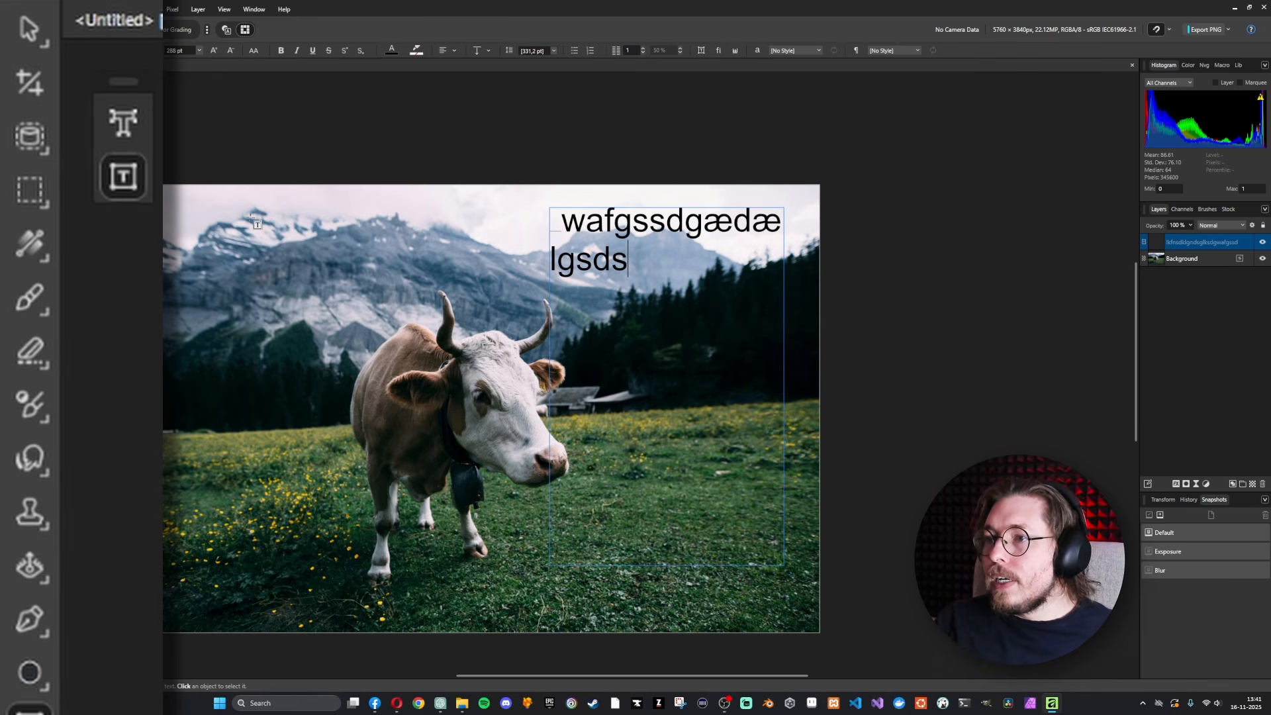
text(gjdsgjsdgjdsgjdsgjsdg)
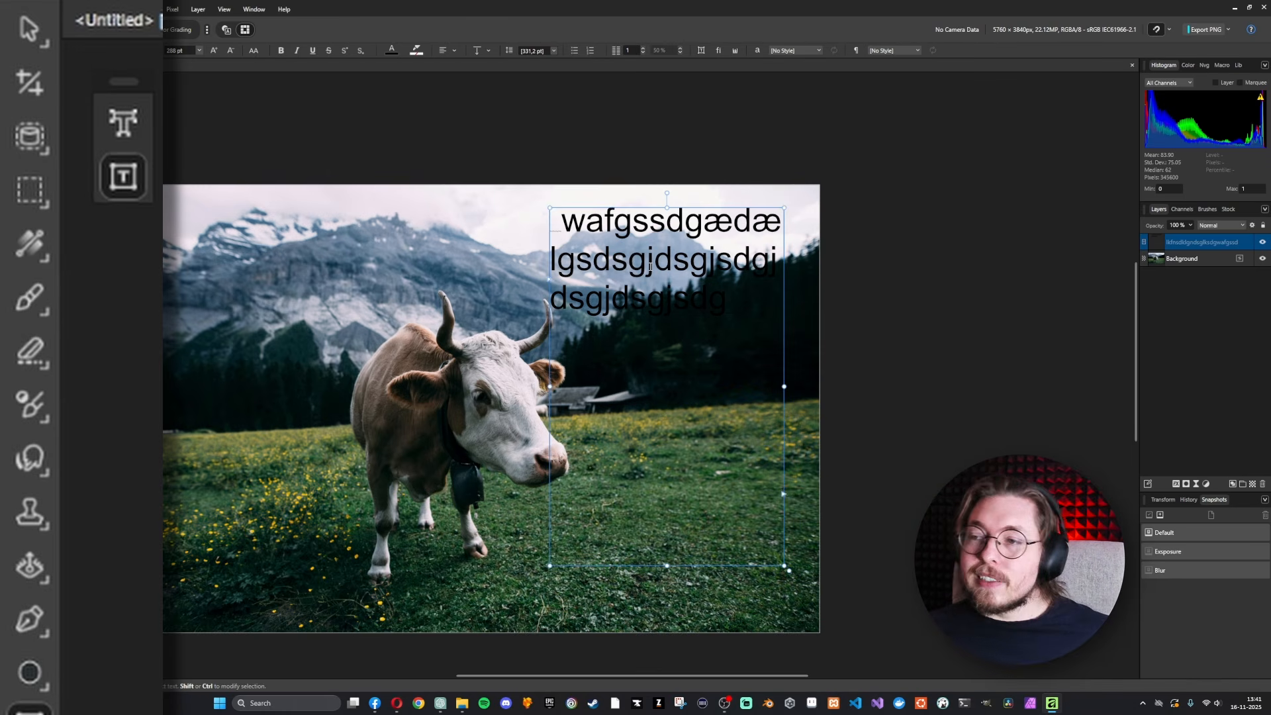
click(30, 24)
key(Delete)
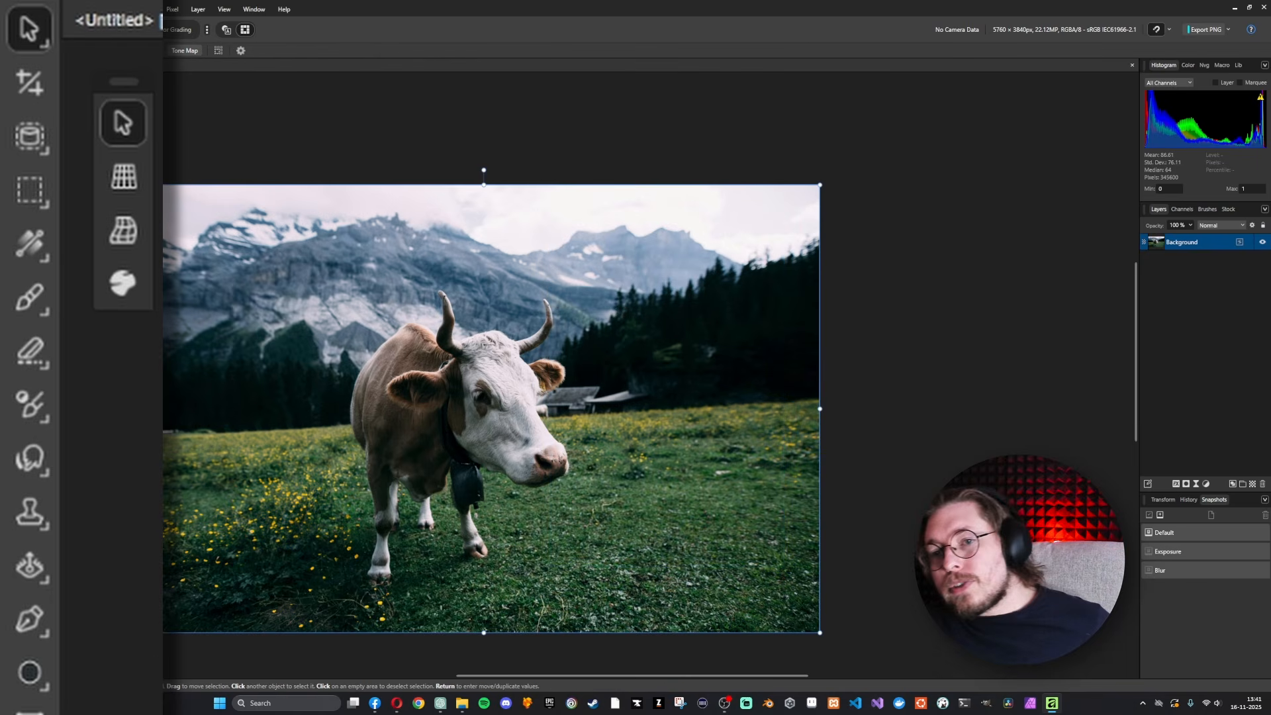
Sample colours from the photo with the Color Picker tool.
click(97, 581)
drag(251, 274, 94, 711)
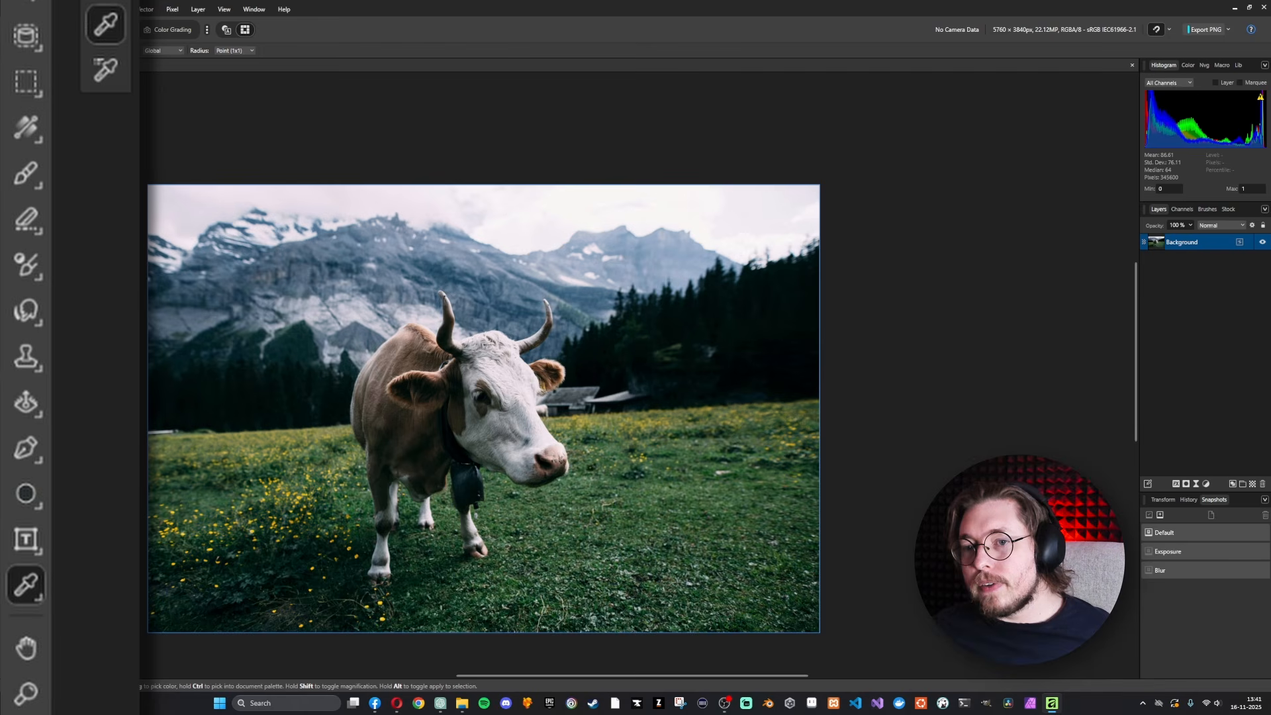
drag(535, 265, 85, 576)
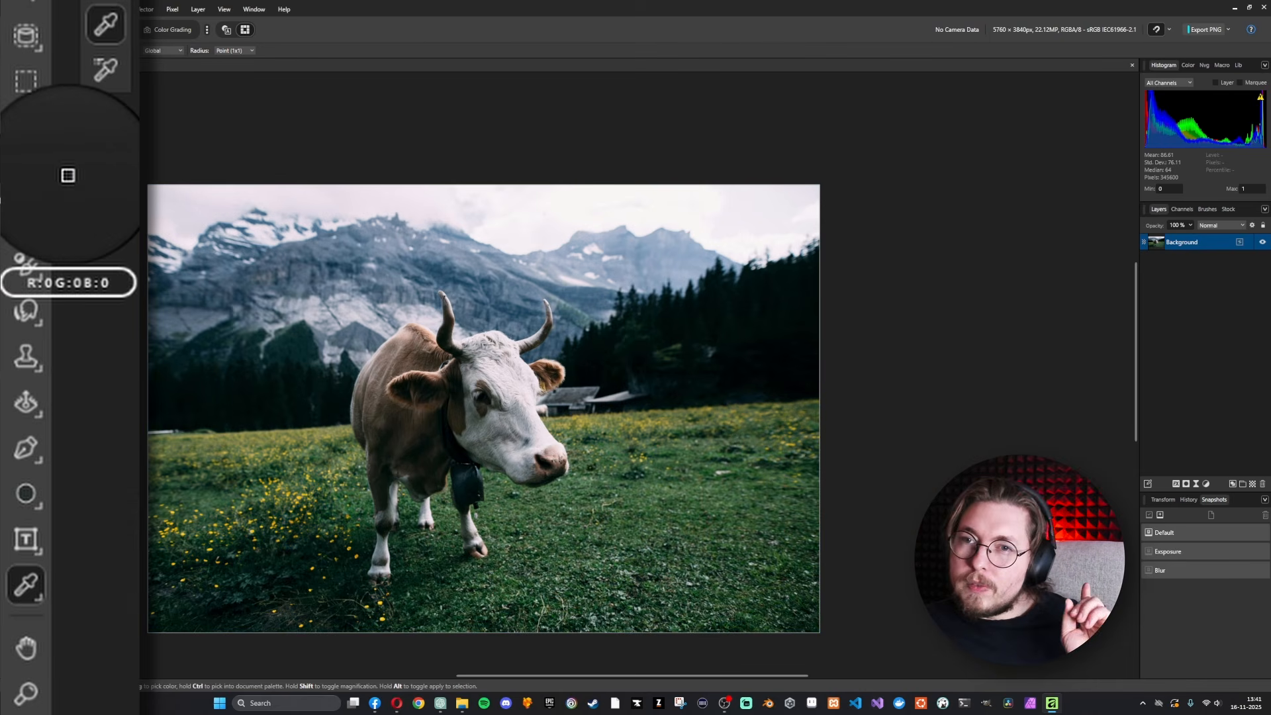
Paint an orange-brown blob and a grey blob over the mountains above the cow, each in a colour sampled from the photo.
click(19, 182)
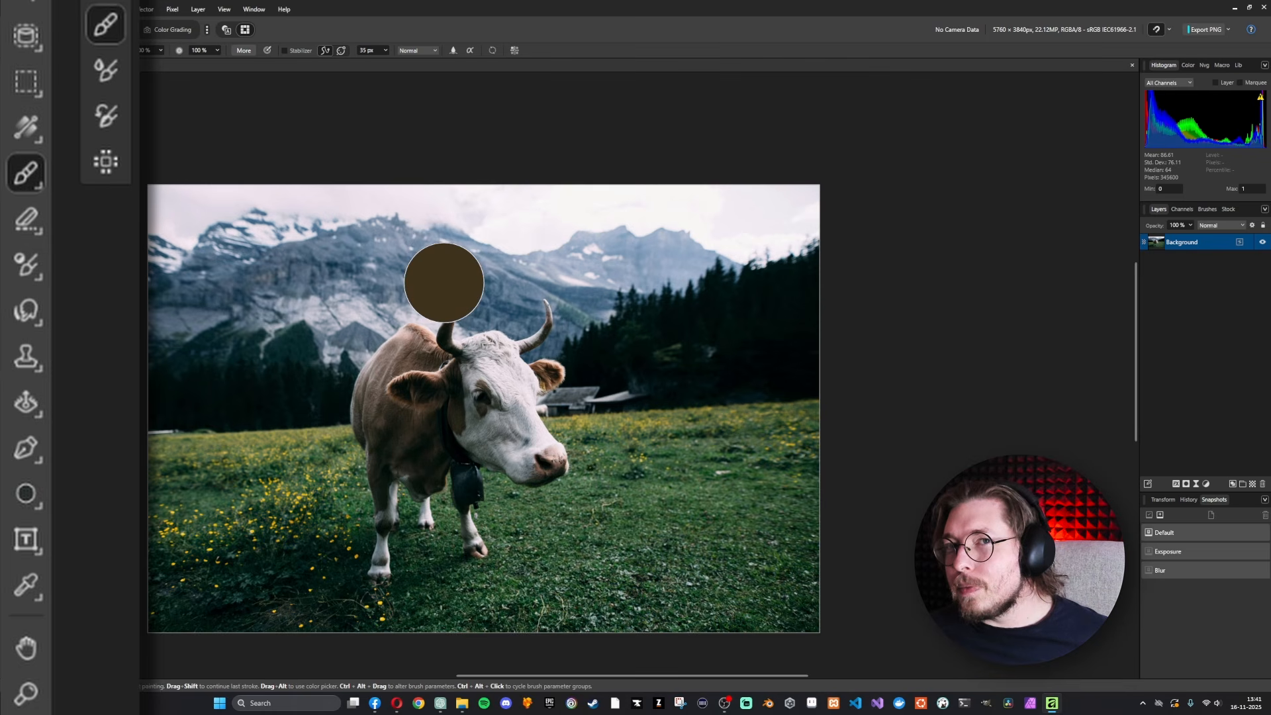
scroll(538, 337, up, 2)
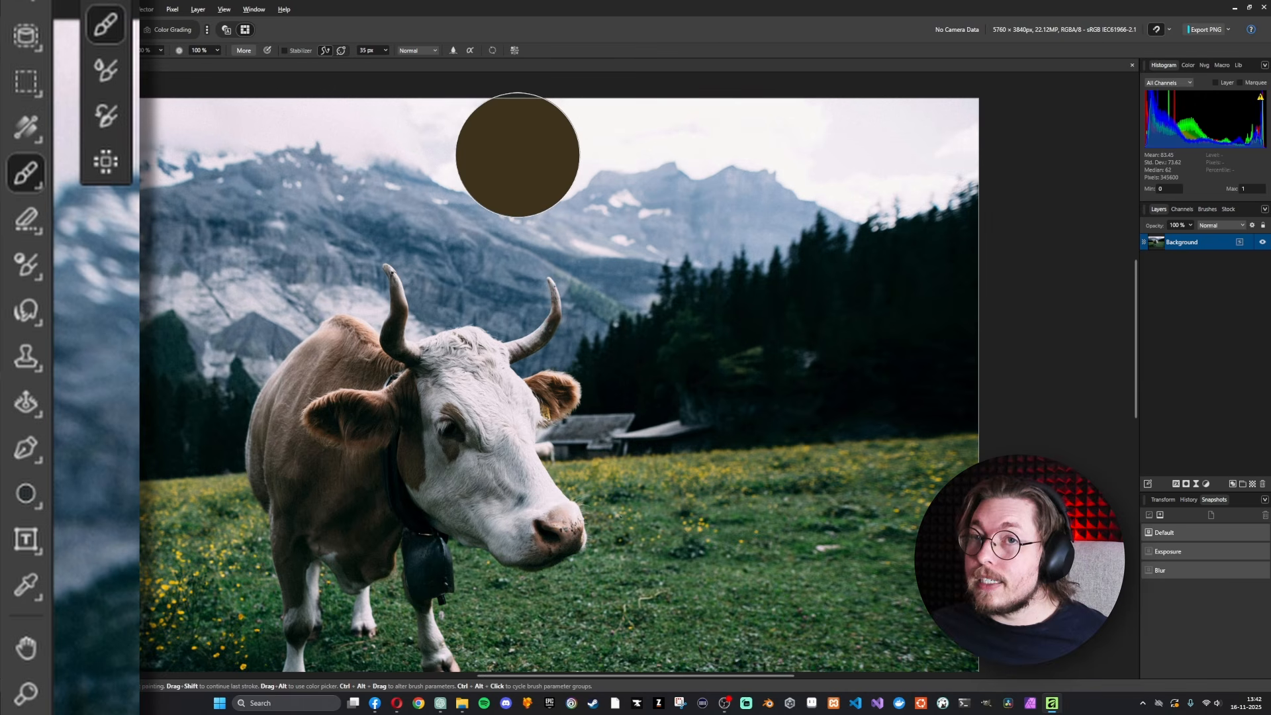
alt+click(545, 189)
drag(545, 189, 571, 389)
mouse_move(487, 193)
mouse_down()
mouse_move(609, 284)
mouse_move(546, 337)
mouse_up()
mouse_move(321, 315)
mouse_down()
mouse_move(340, 369)
mouse_move(446, 439)
mouse_move(500, 454)
mouse_up()
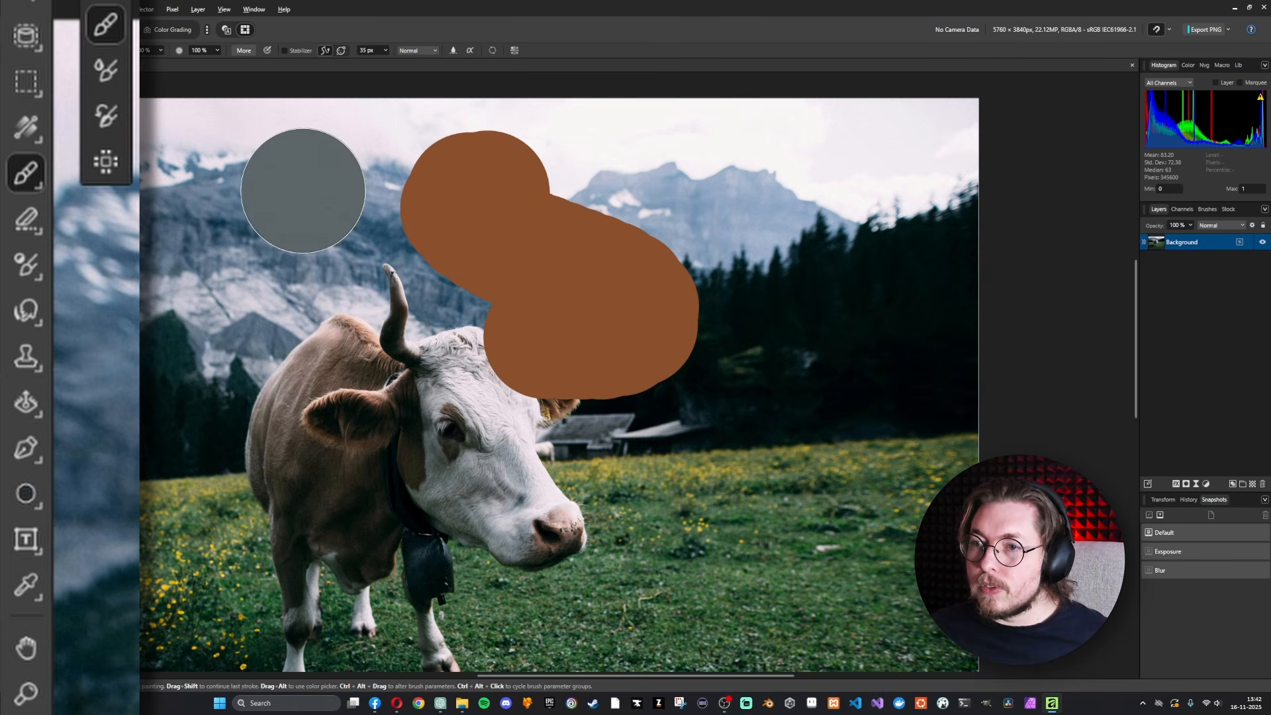
mouse_move(303, 190)
mouse_down()
mouse_move(281, 329)
mouse_move(300, 336)
mouse_up()
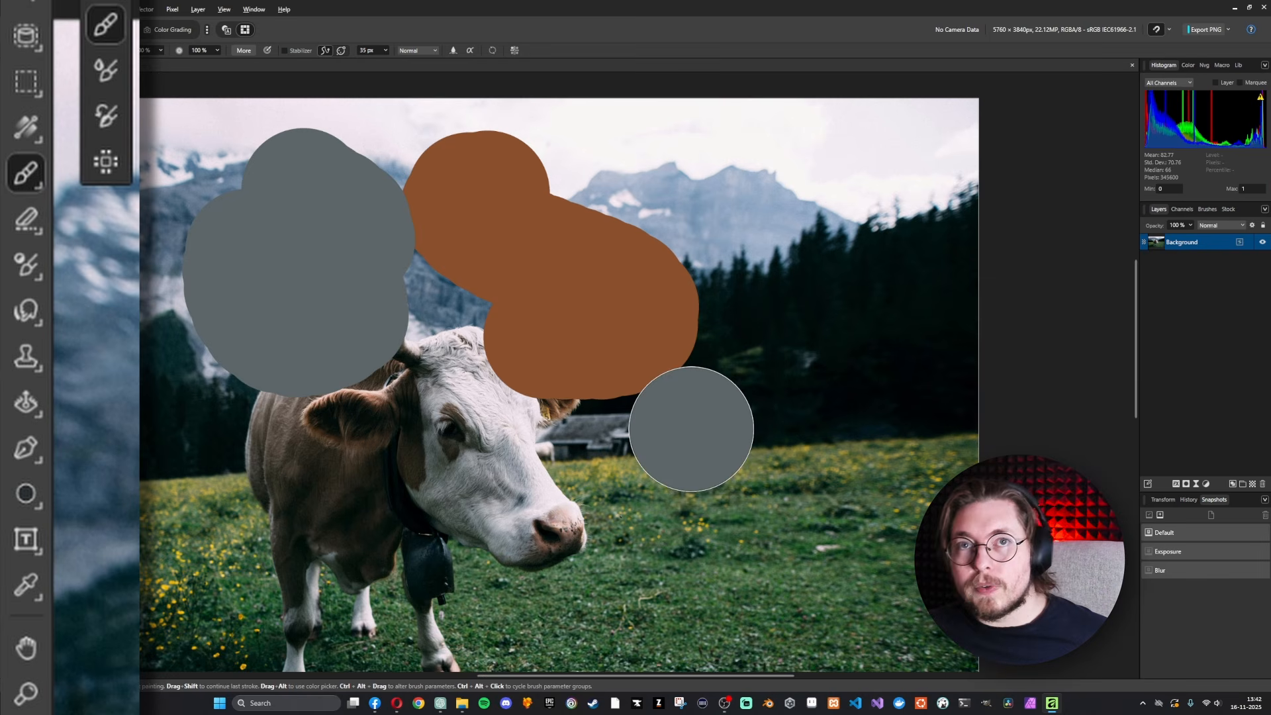
Add large artistic text reading "sadf" and move it over the grey and orange-brown blobs above the cow.
click(31, 593)
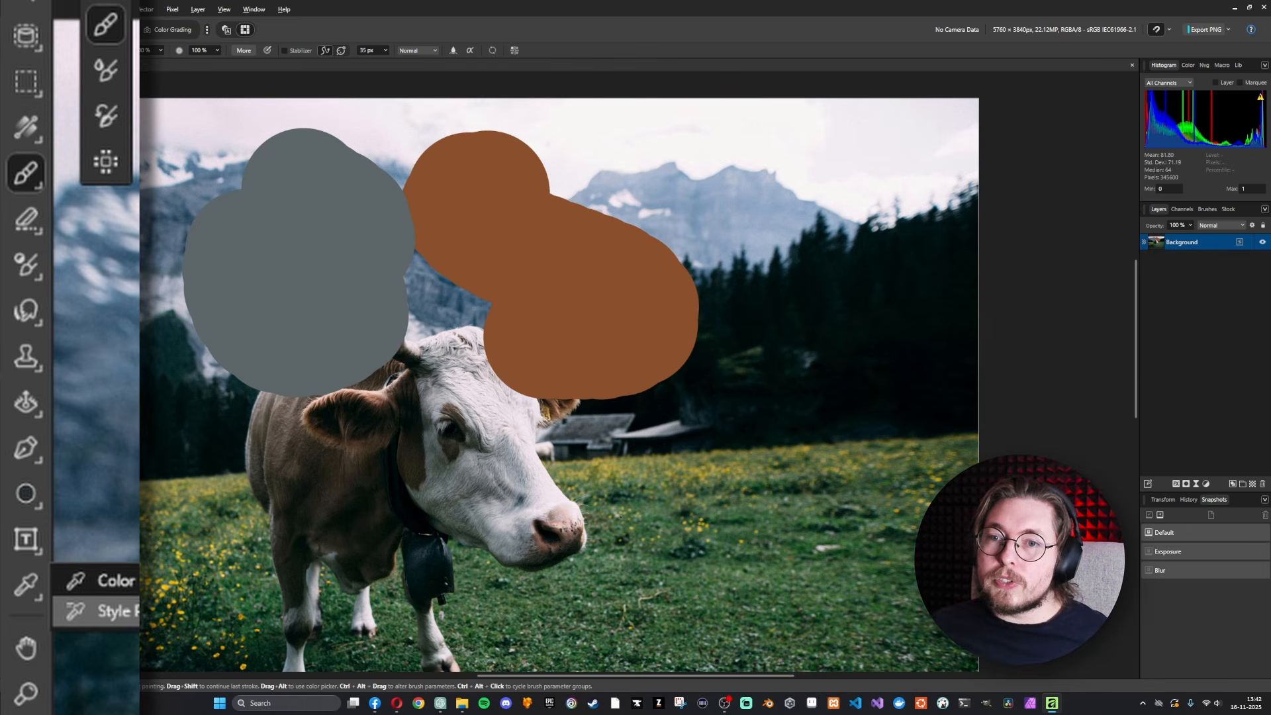
click(27, 539)
key(t)
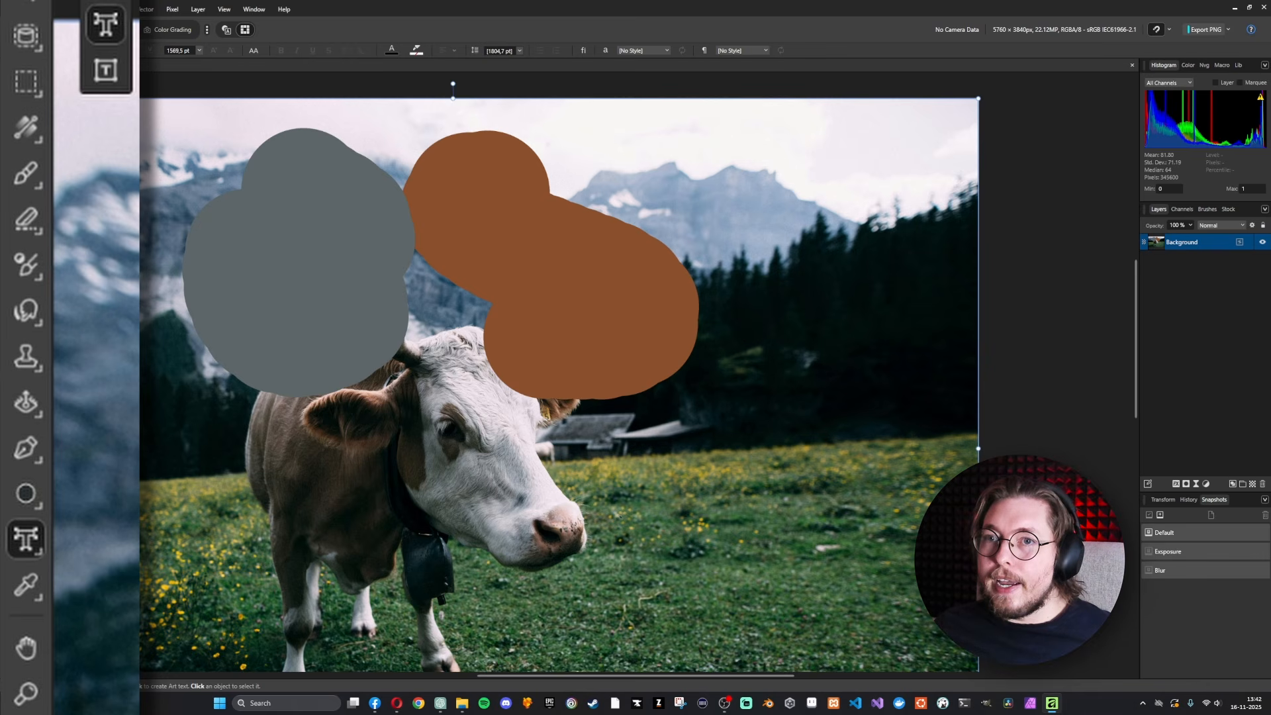
drag(708, 235, 923, 465)
text(sadf)
key(Escape)
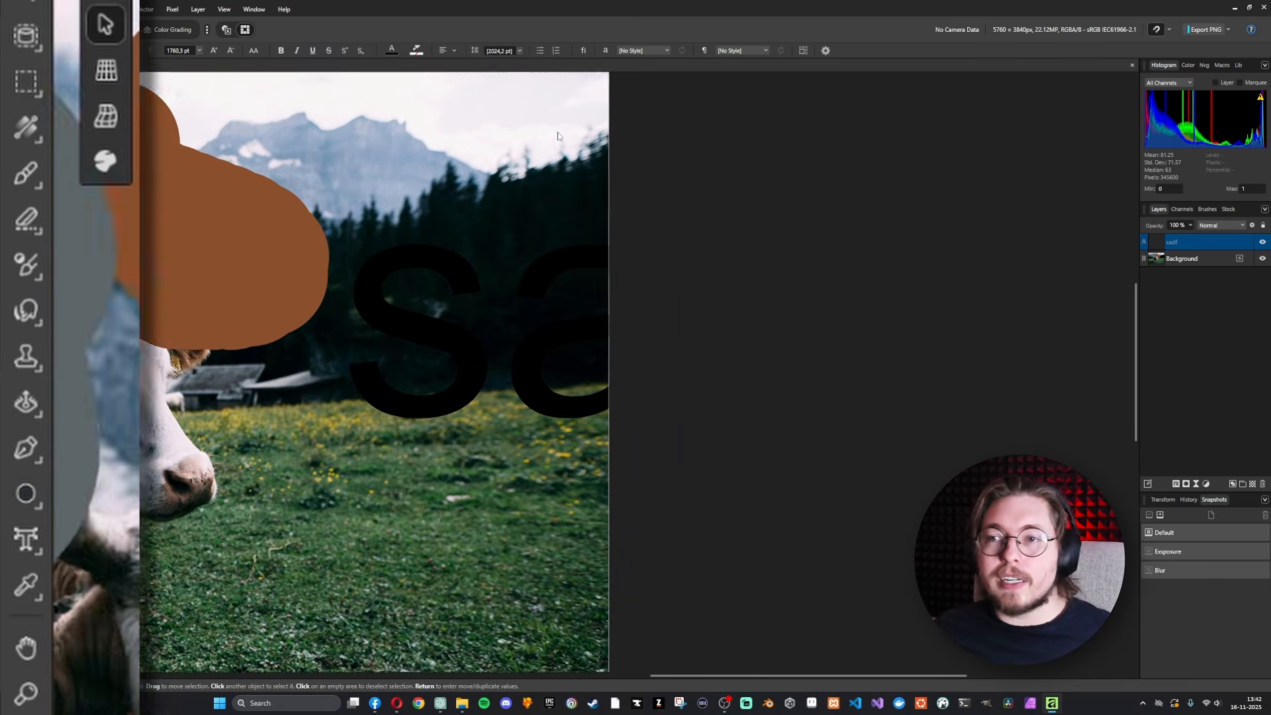
drag(553, 284, 186, 226)
drag(278, 178, 378, 169)
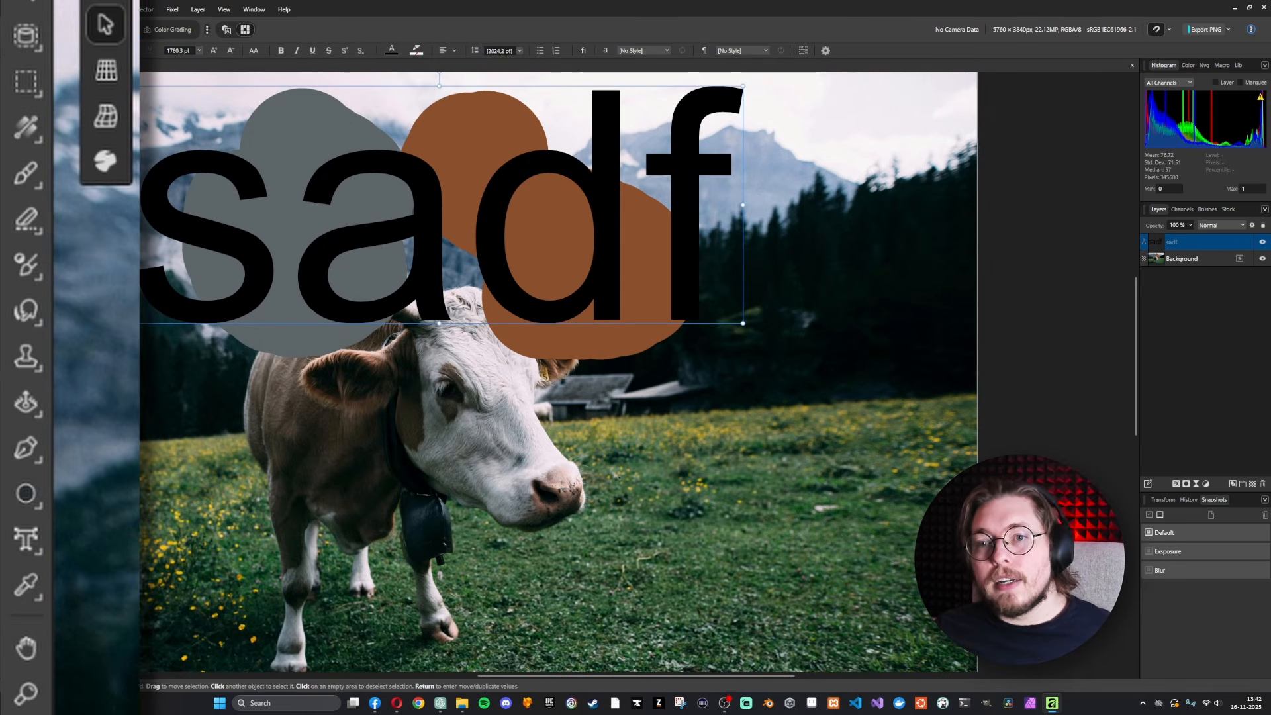
Add a second artistic text reading "fsafa" in the Book Antiqua font below "sadf".
click(27, 541)
scroll(259, 377, down, 4)
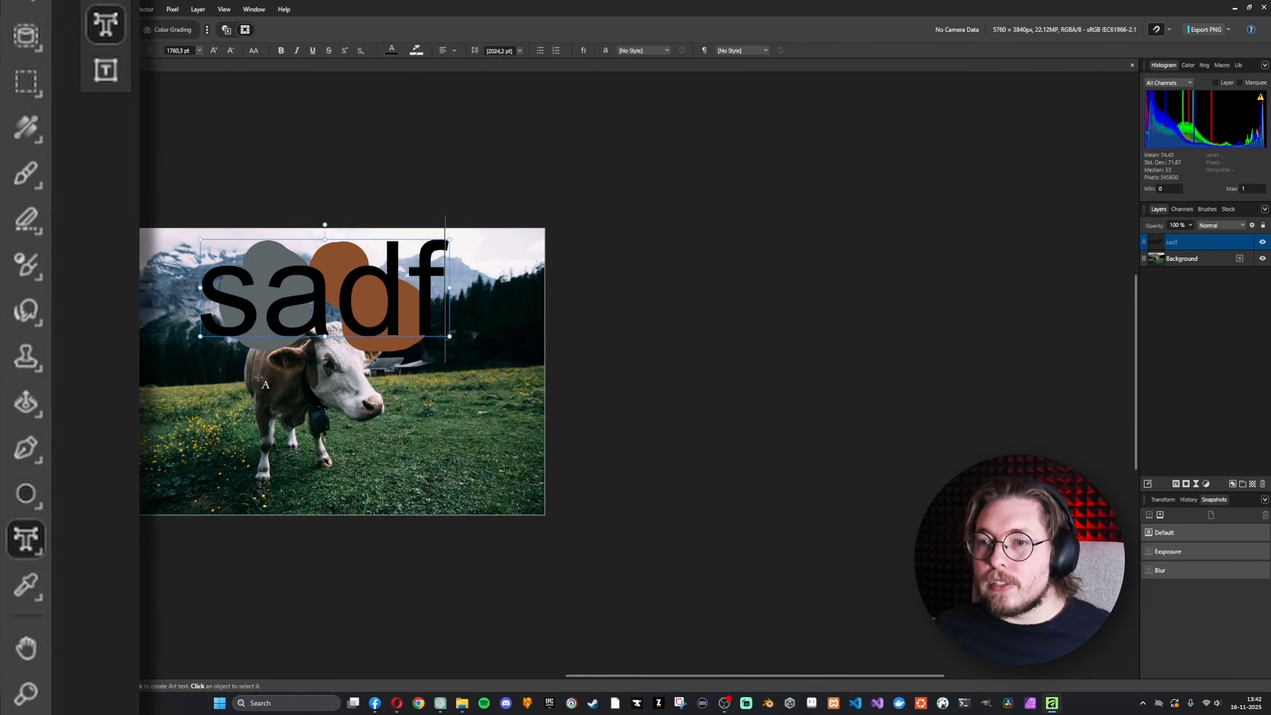
drag(207, 360, 311, 514)
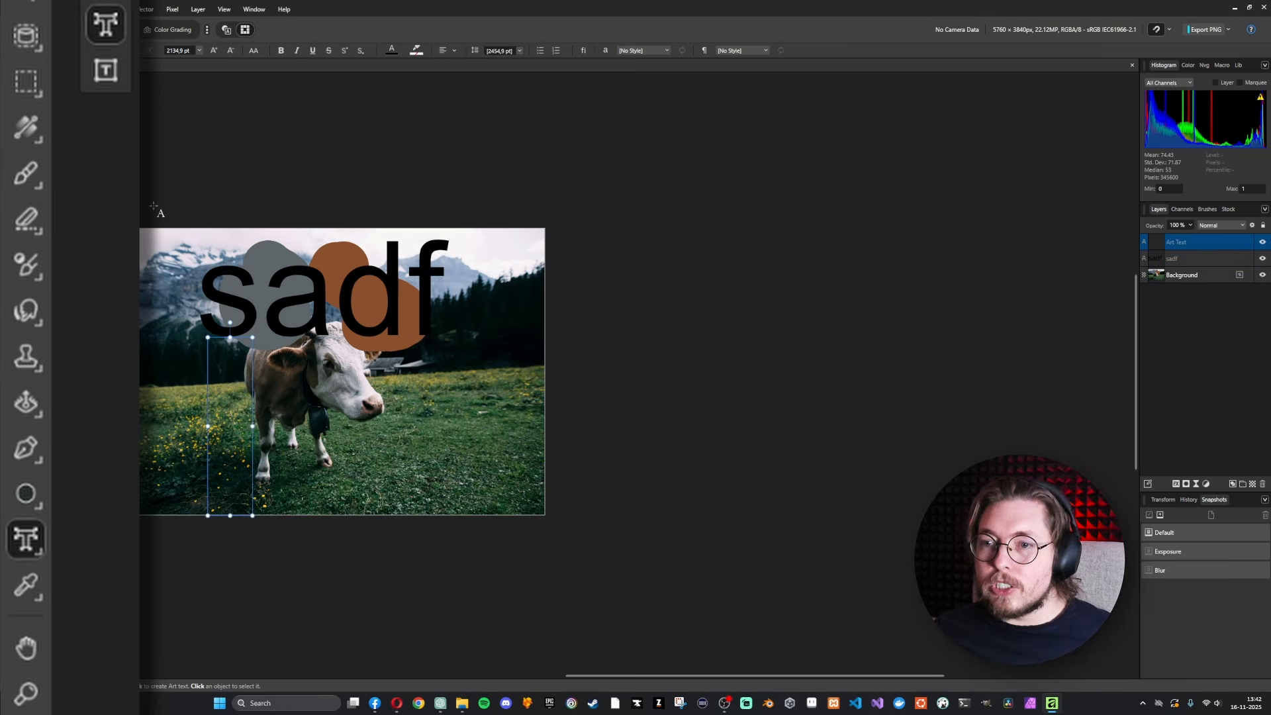
click(91, 50)
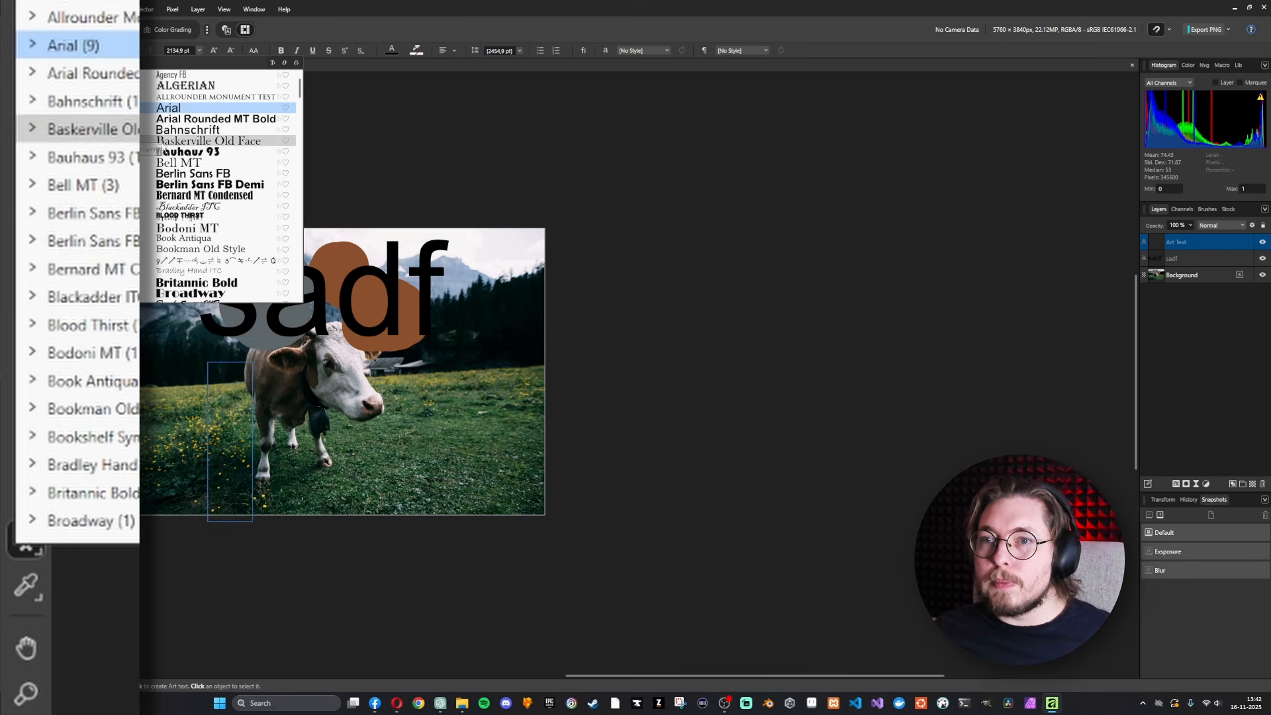
click(213, 242)
text(fsafa)
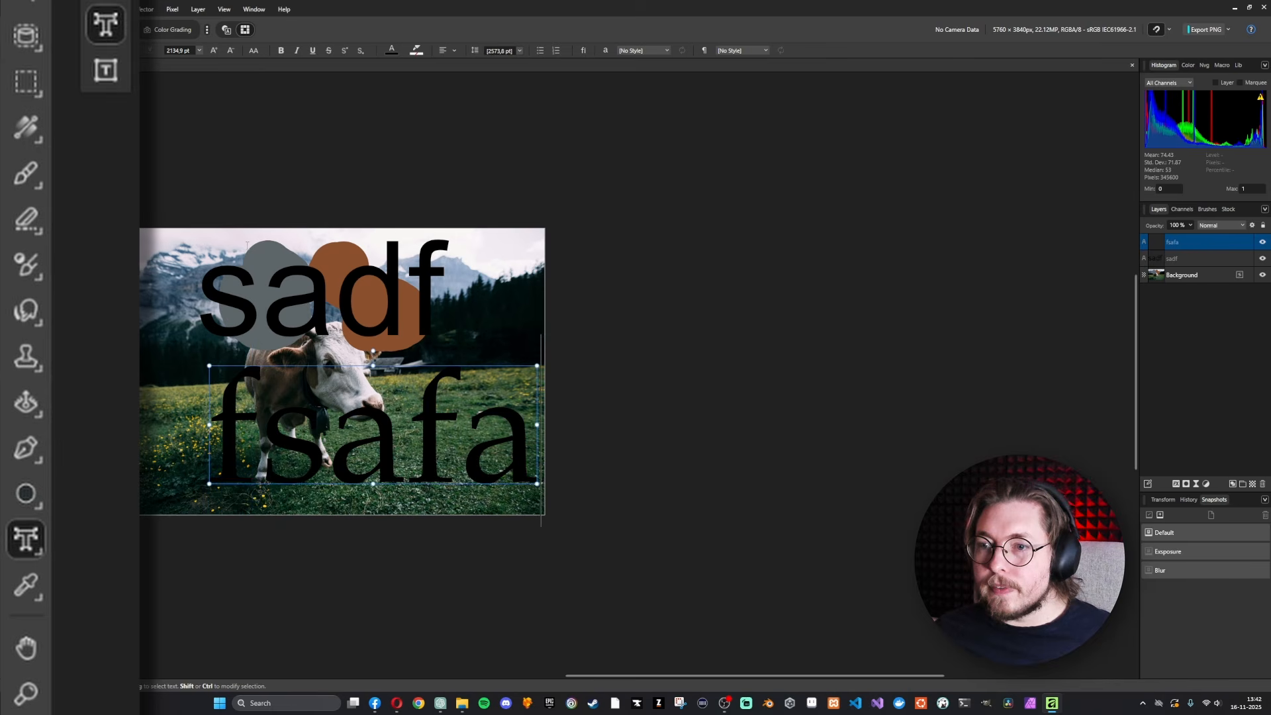
key(Escape)
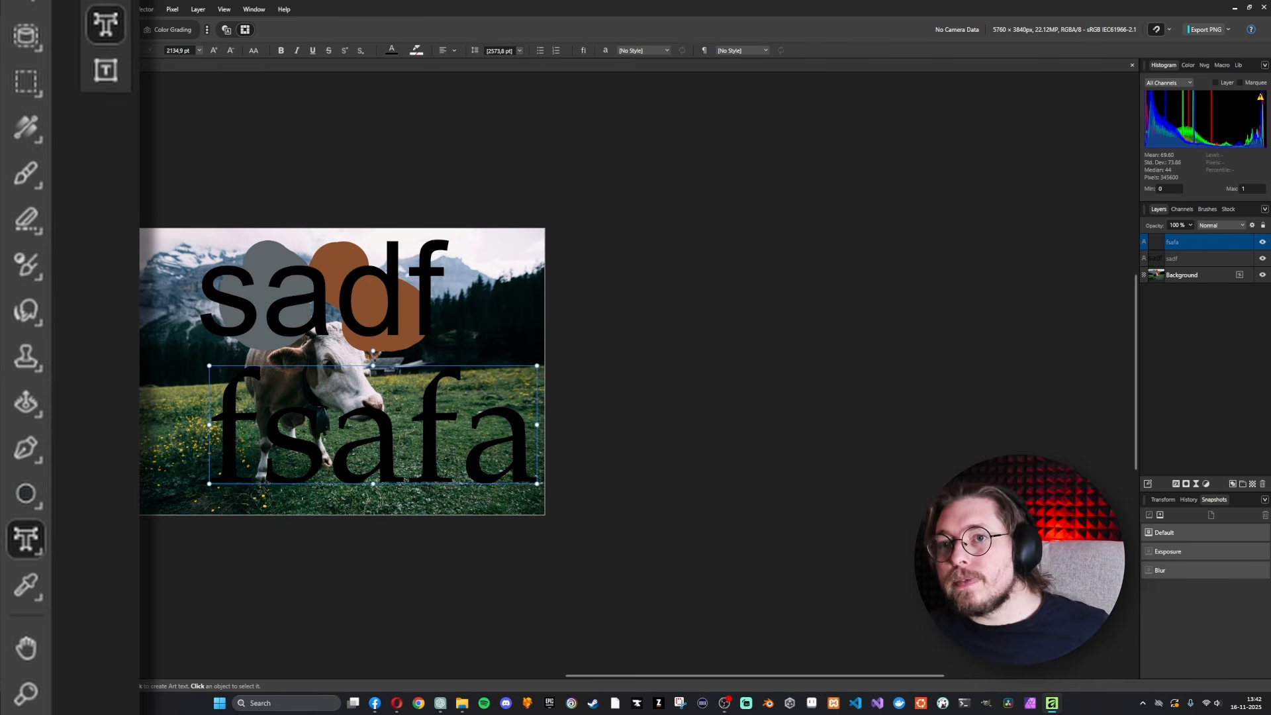
Change the font of "fsafa" to a slanted brush-script typeface and move the text slightly up and to the left.
click(91, 50)
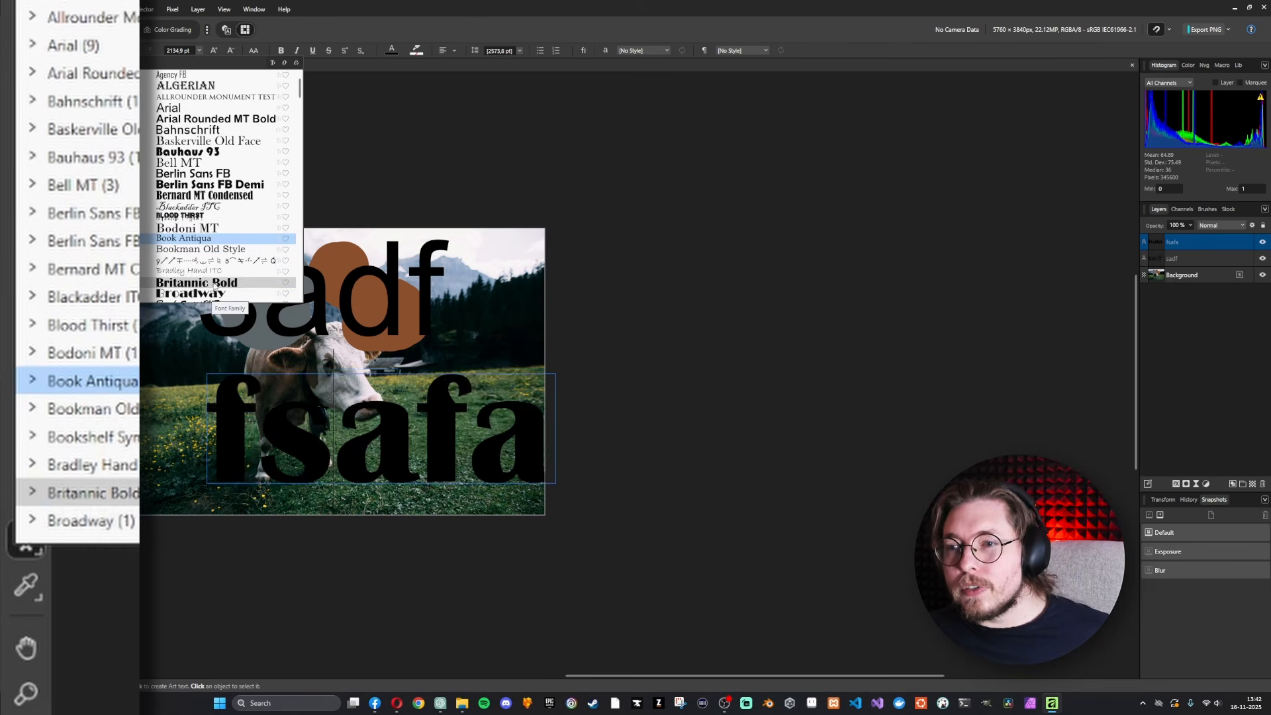
scroll(213, 286, down, 3)
click(205, 251)
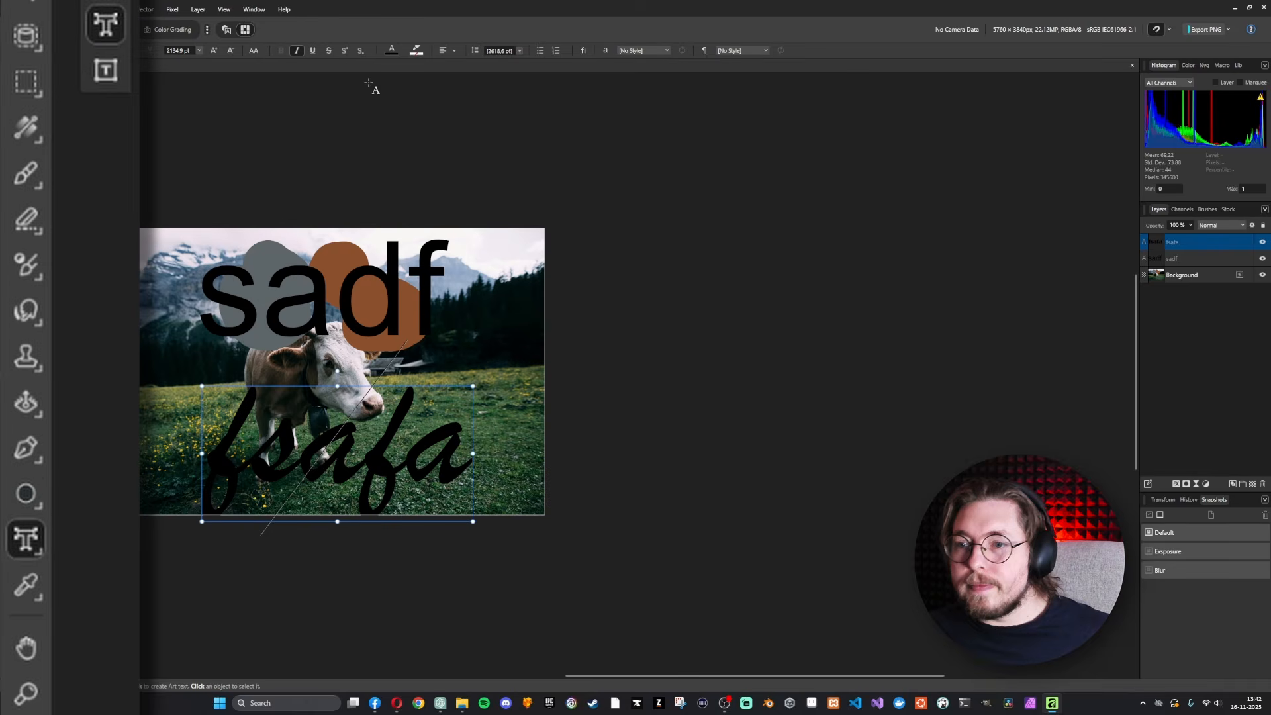
key(v)
drag(298, 435, 288, 405)
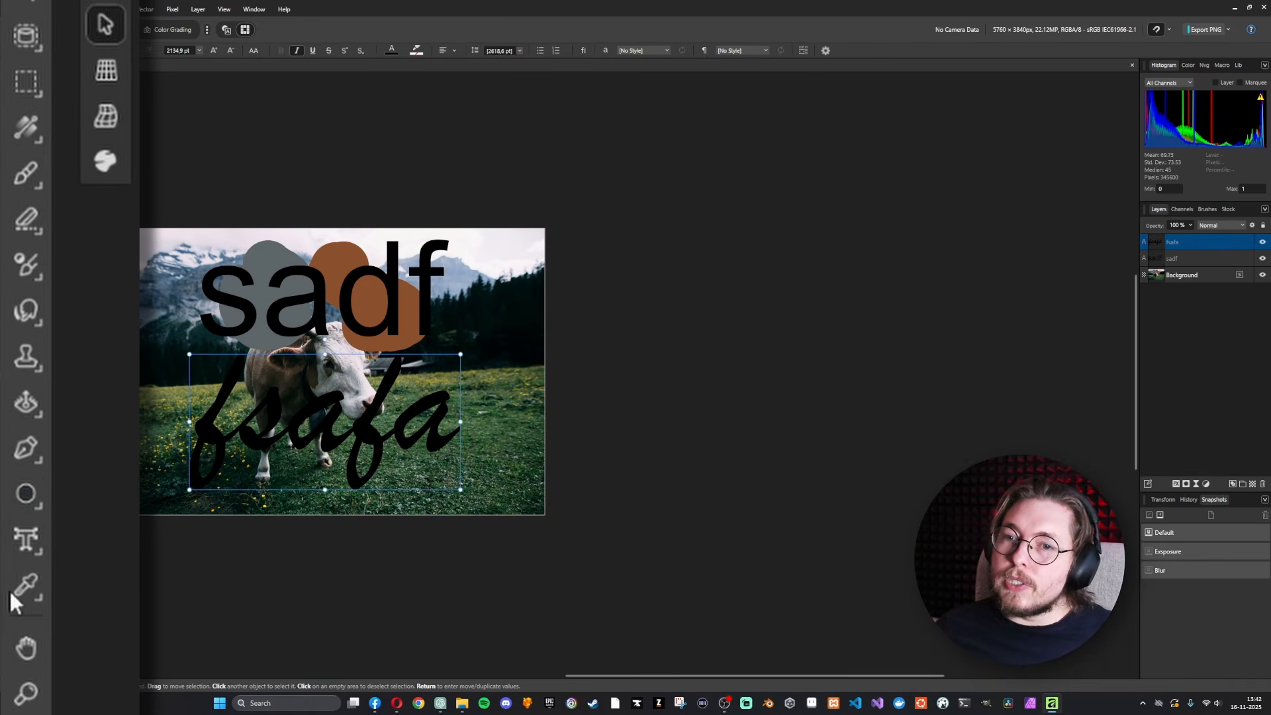
Copy the style of the "fsafa" text onto the "sadf" text with the Style Picker.
mouse_move(22, 588)
click(99, 610)
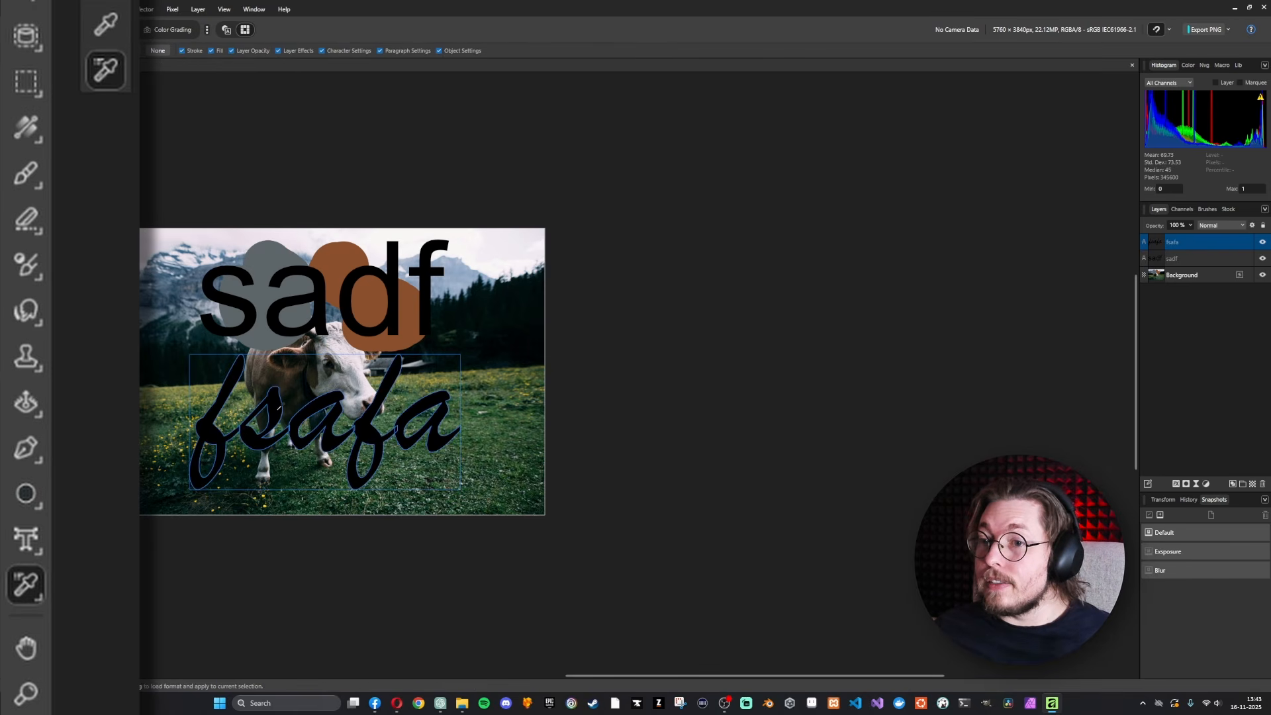
click(278, 409)
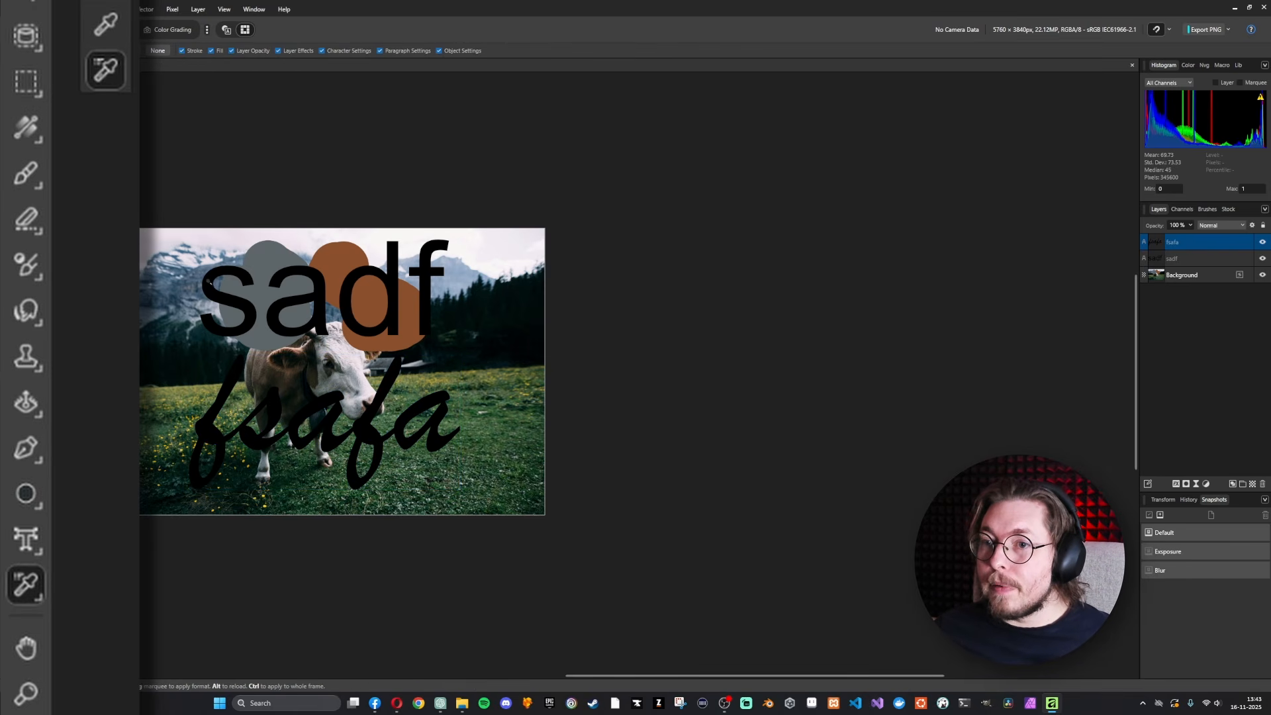
click(208, 281)
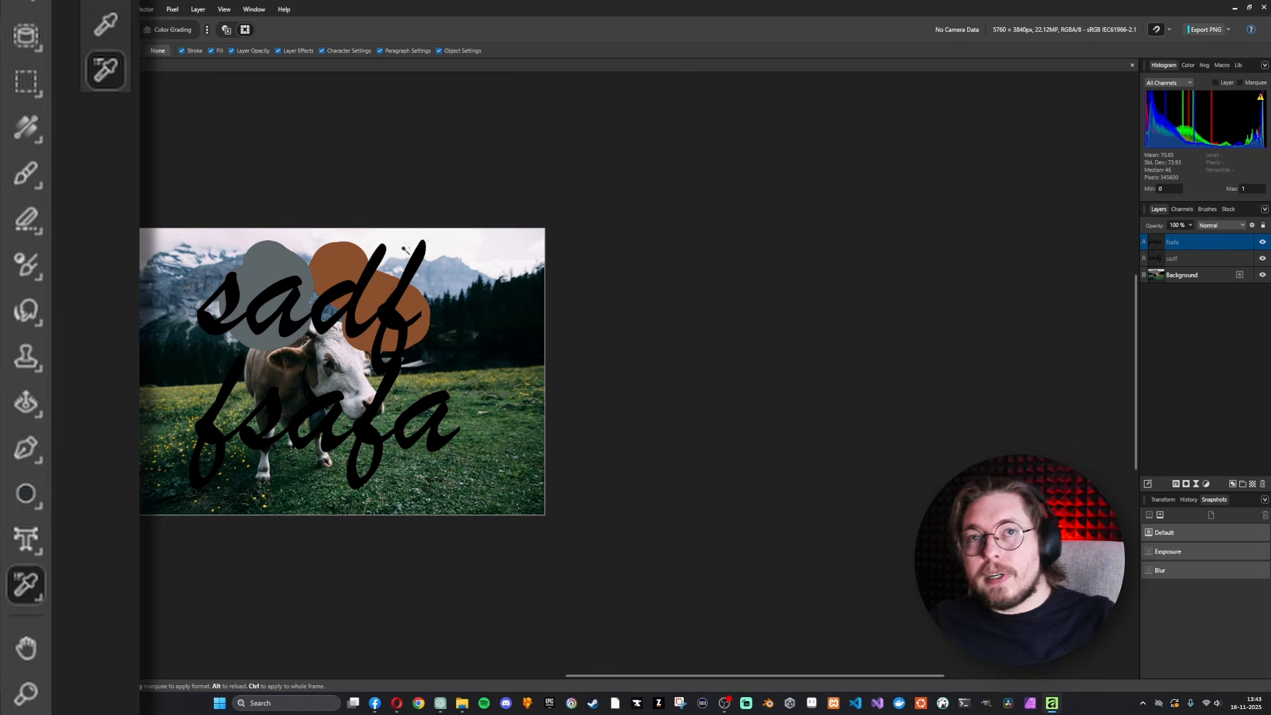
key(i)
Pan the photo towards the middle of the workspace with the View tool, and magnify it with the Zoom tool.
click(25, 649)
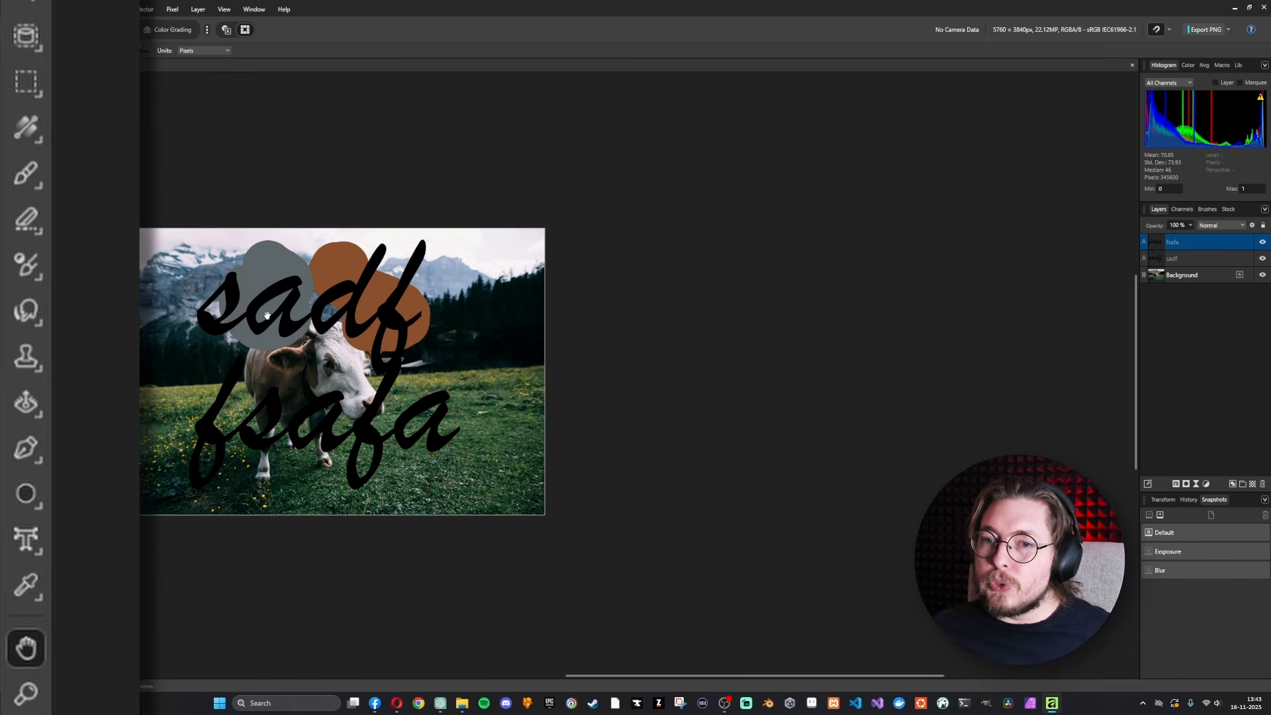
drag(242, 285, 479, 262)
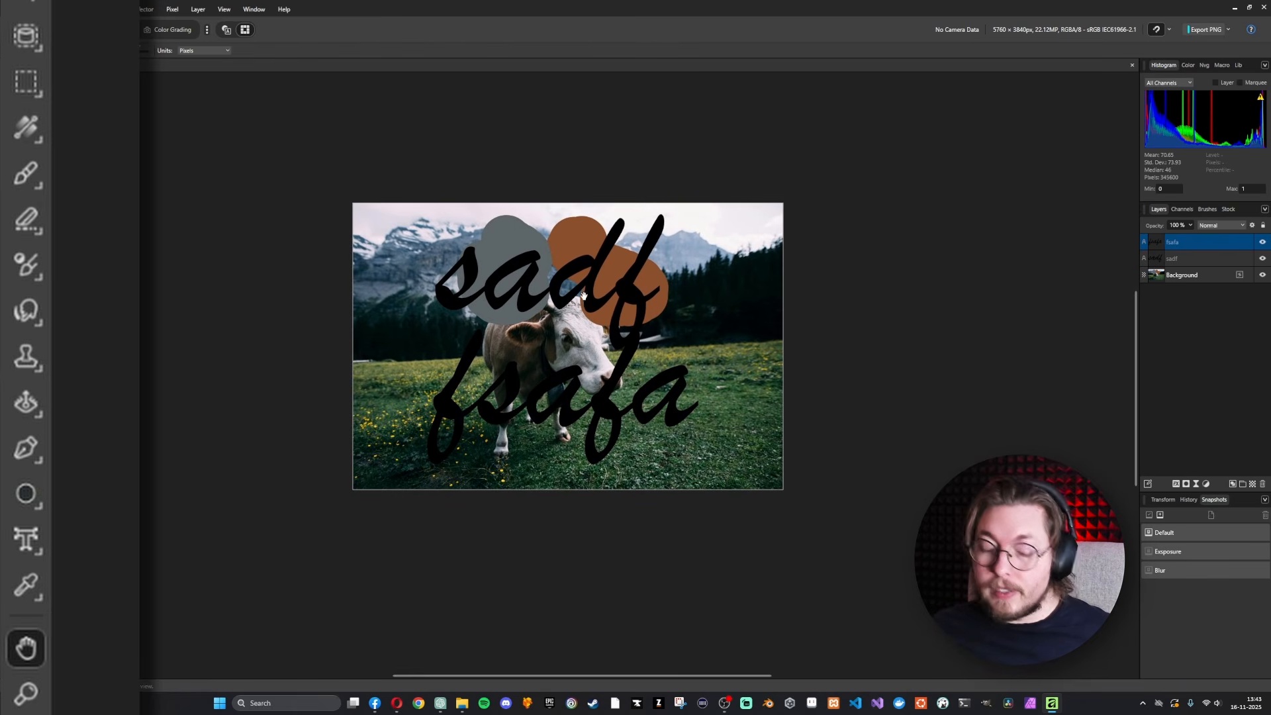
drag(531, 282, 579, 303)
key(v)
key(space)
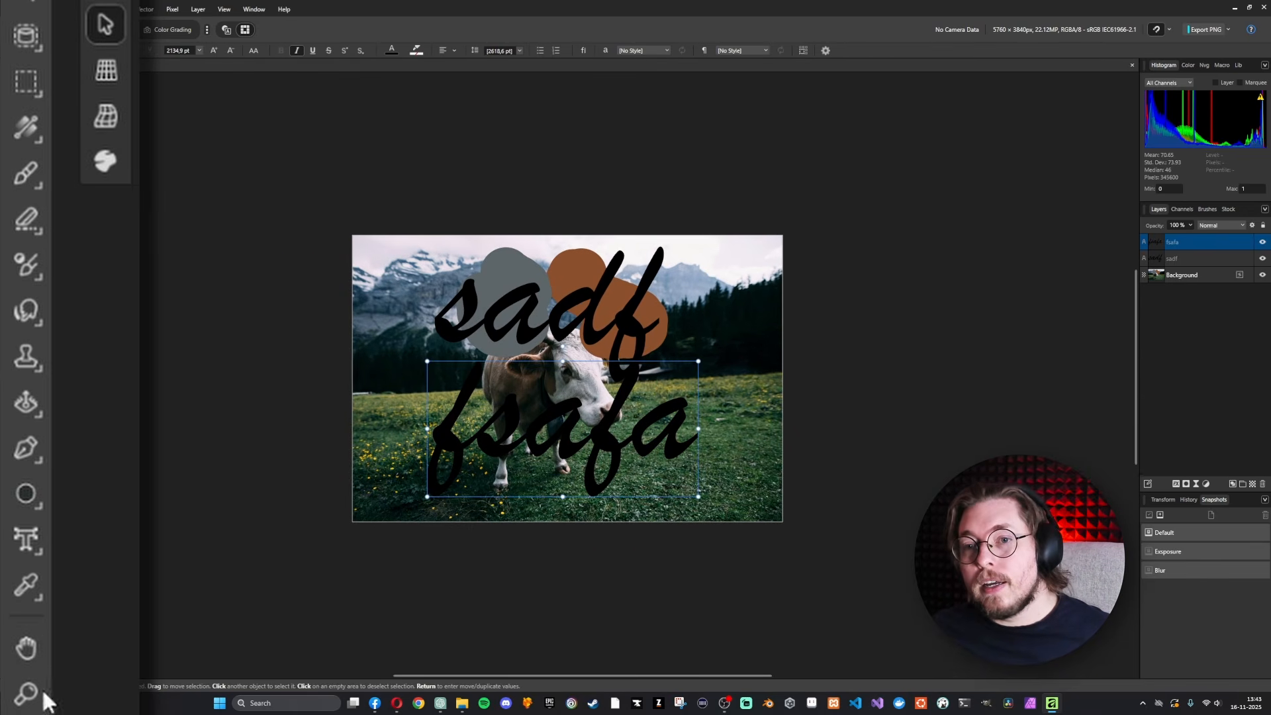
click(27, 693)
scroll(542, 339, down, 1)
scroll(543, 338, up, 1)
click(550, 344)
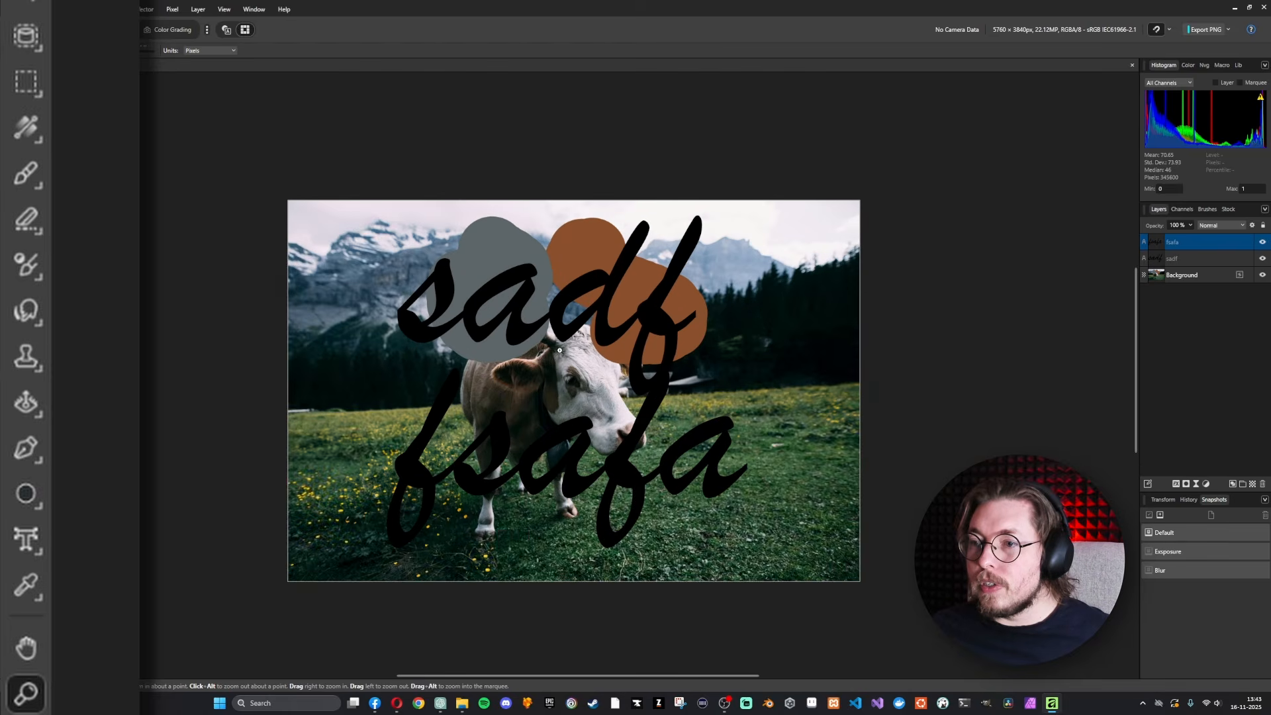
Magnify the photo around the cow's head with the Zoom tool and zoom back out from the same point.
click(559, 350)
right_click(560, 349)
click(537, 338)
alt+click(533, 337)
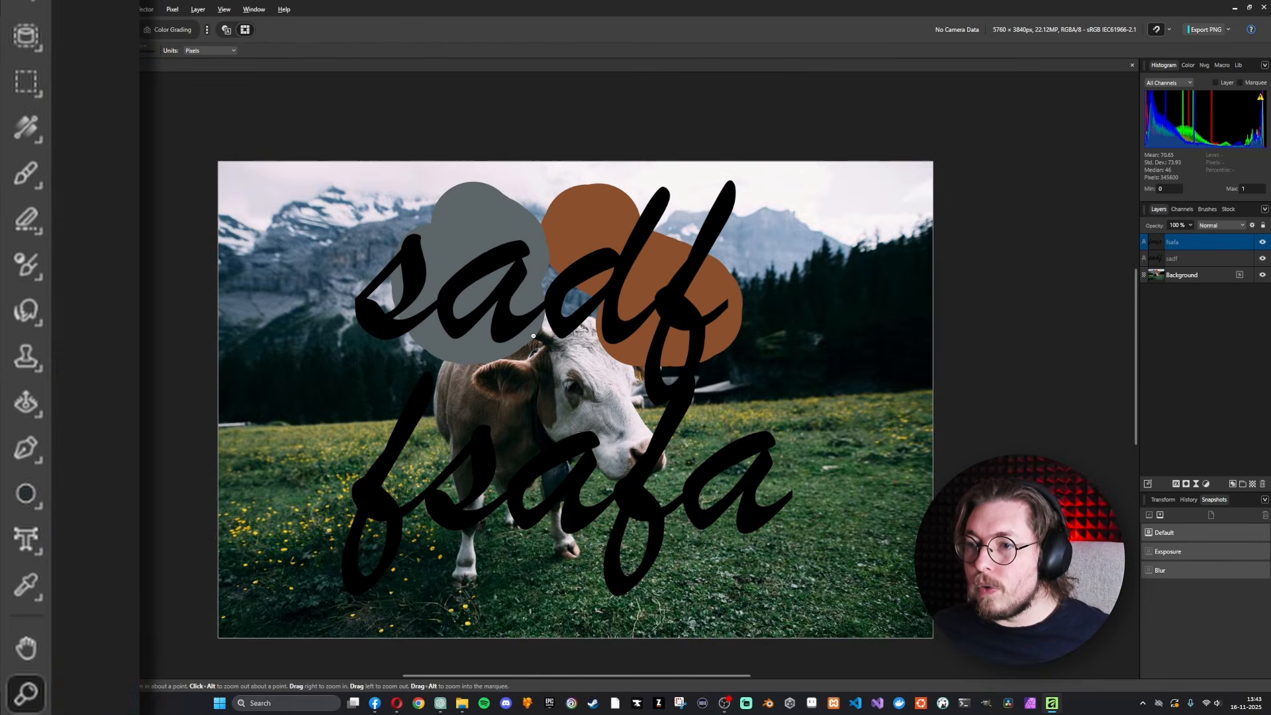
alt+click(533, 336)
Zoom closer on the cow and both texts, and zoom back out until the whole photo is in view.
scroll(590, 333, up, 1)
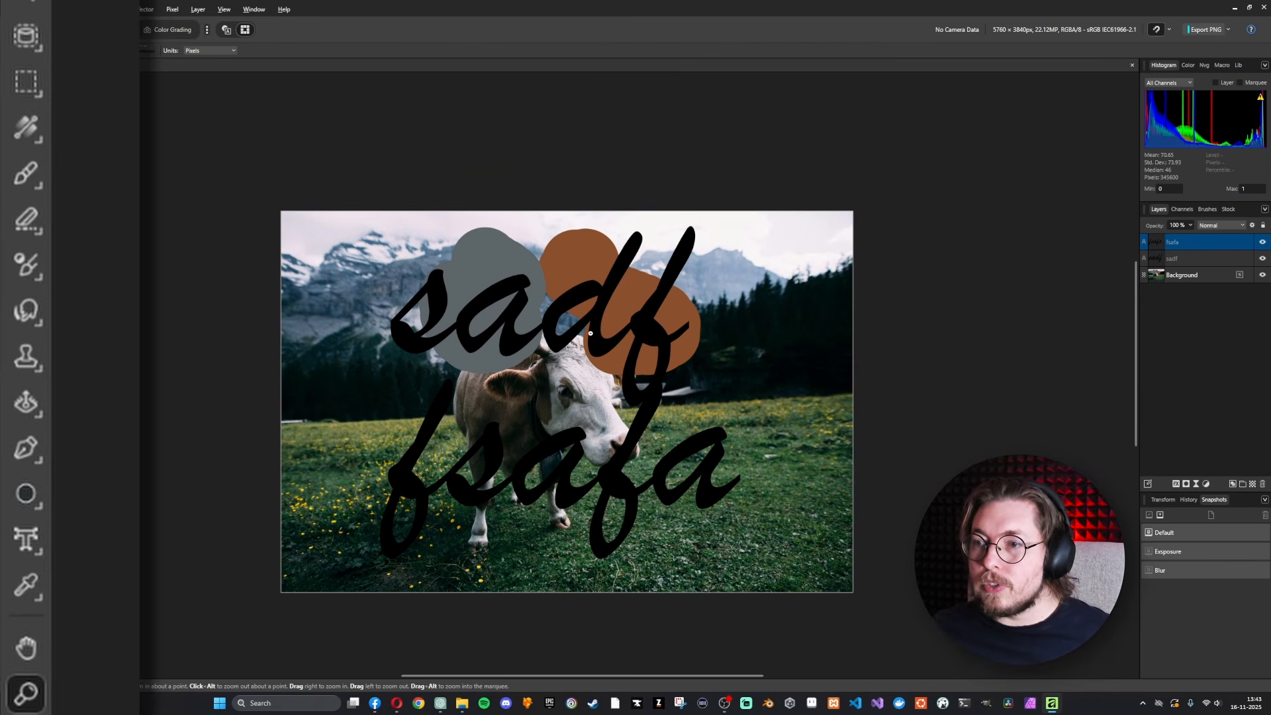
scroll(583, 379, up, 3)
scroll(583, 379, down, 2)
scroll(583, 379, up, 2)
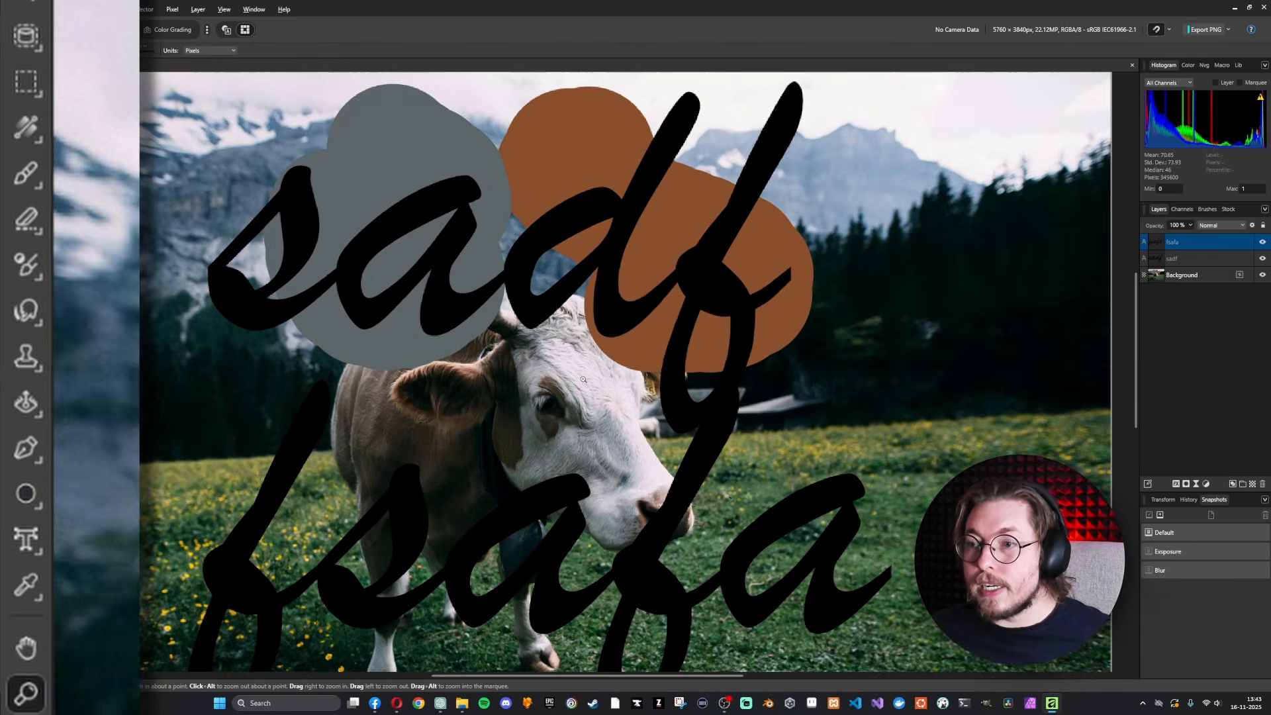
scroll(583, 380, down, 2)
scroll(583, 379, up, 1)
scroll(583, 380, down, 1)
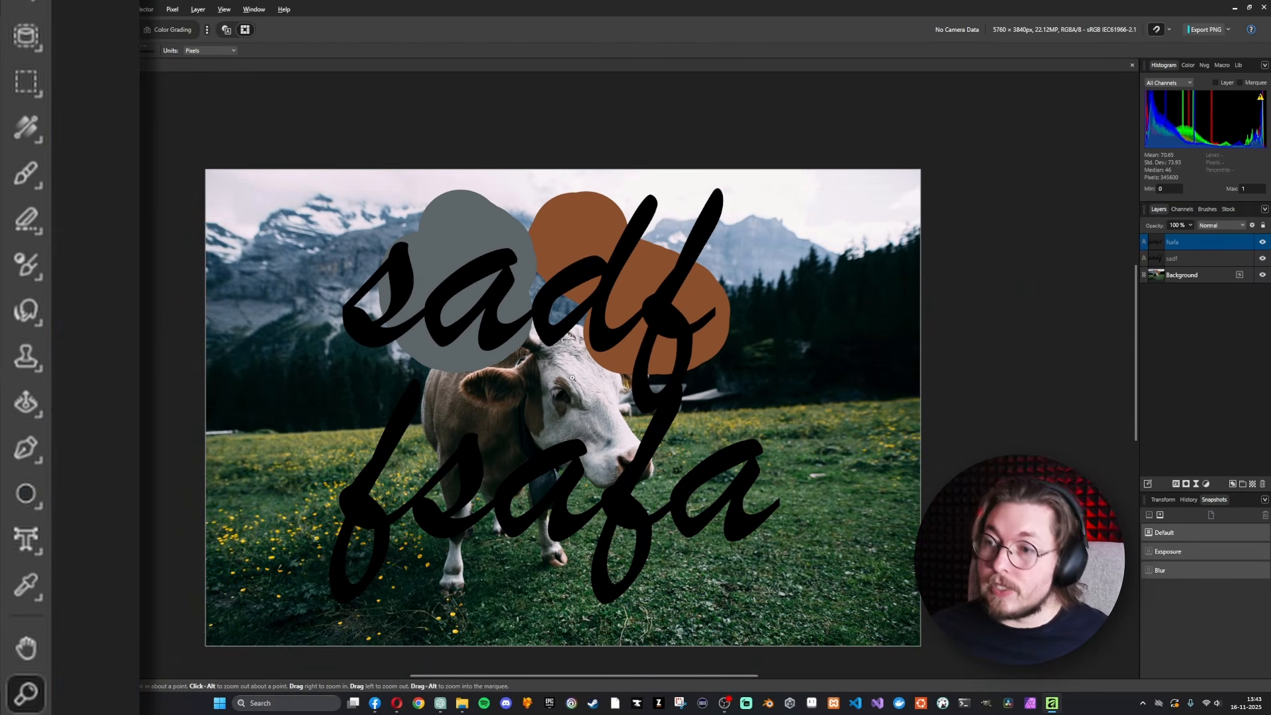
scroll(572, 377, down, 4)
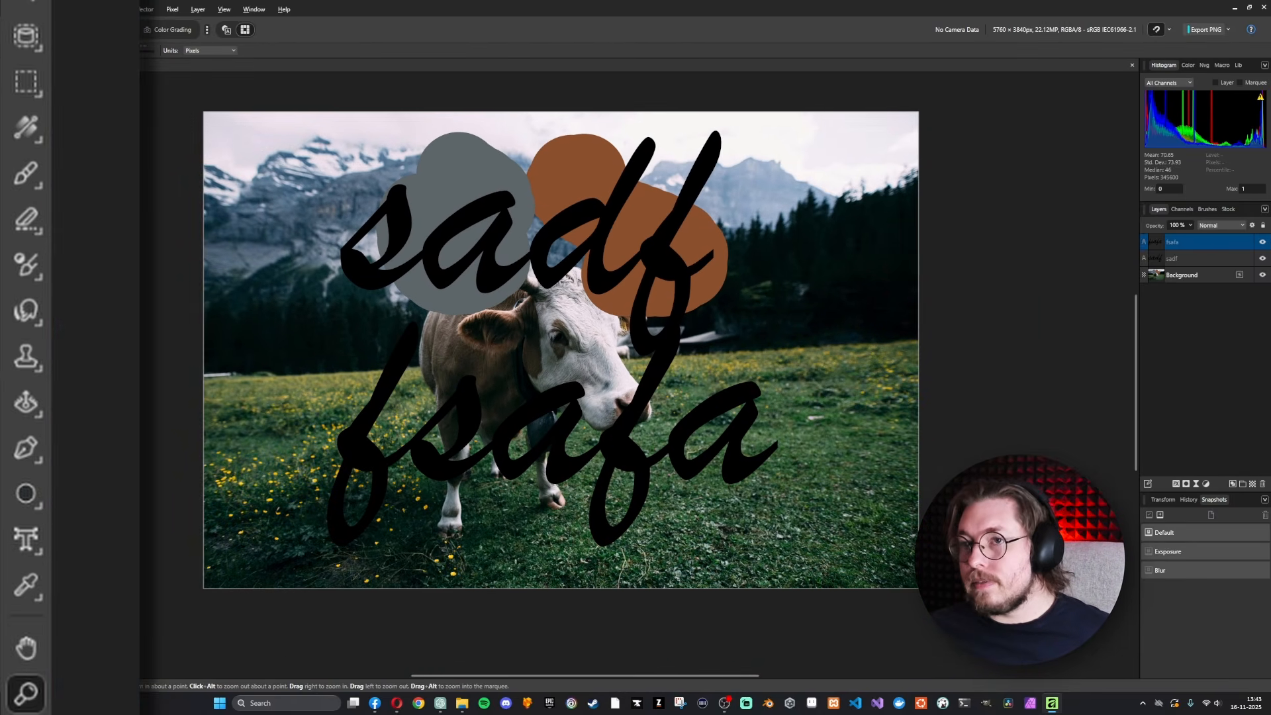
Switch to the Move tool and deselect the "fsafa" text so that no layer is selected.
click(10, 79)
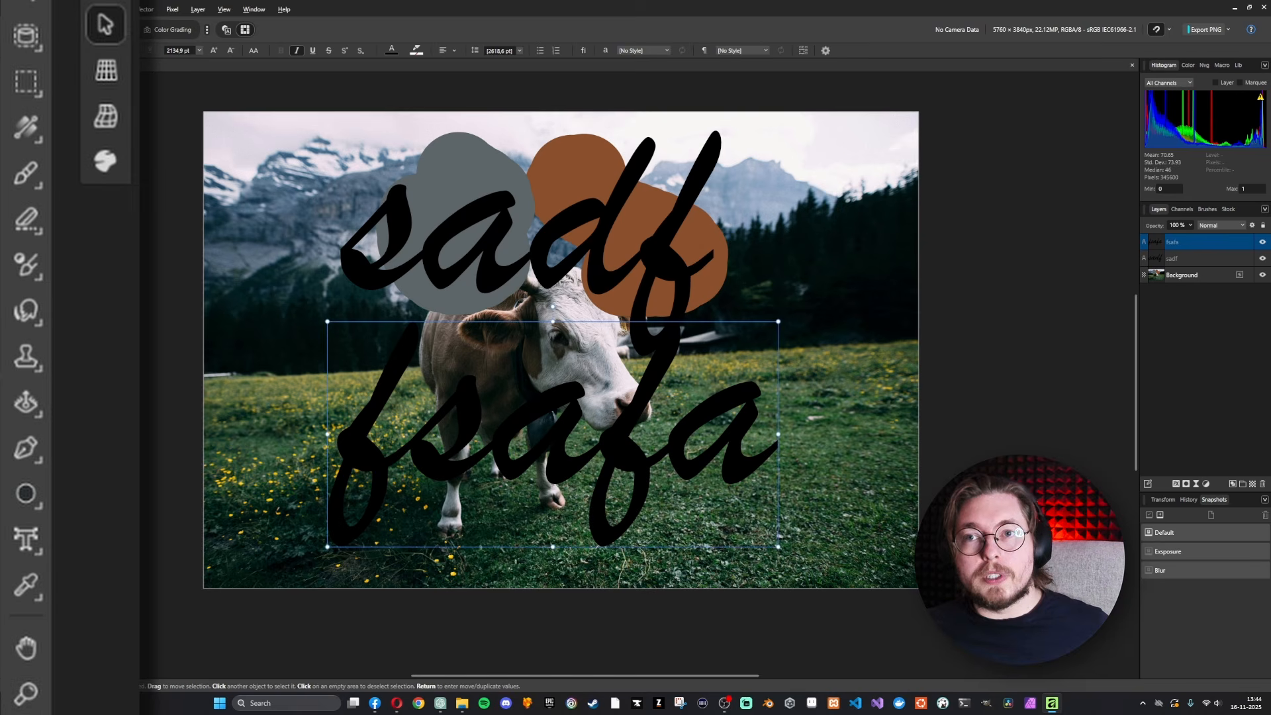
click(93, 106)
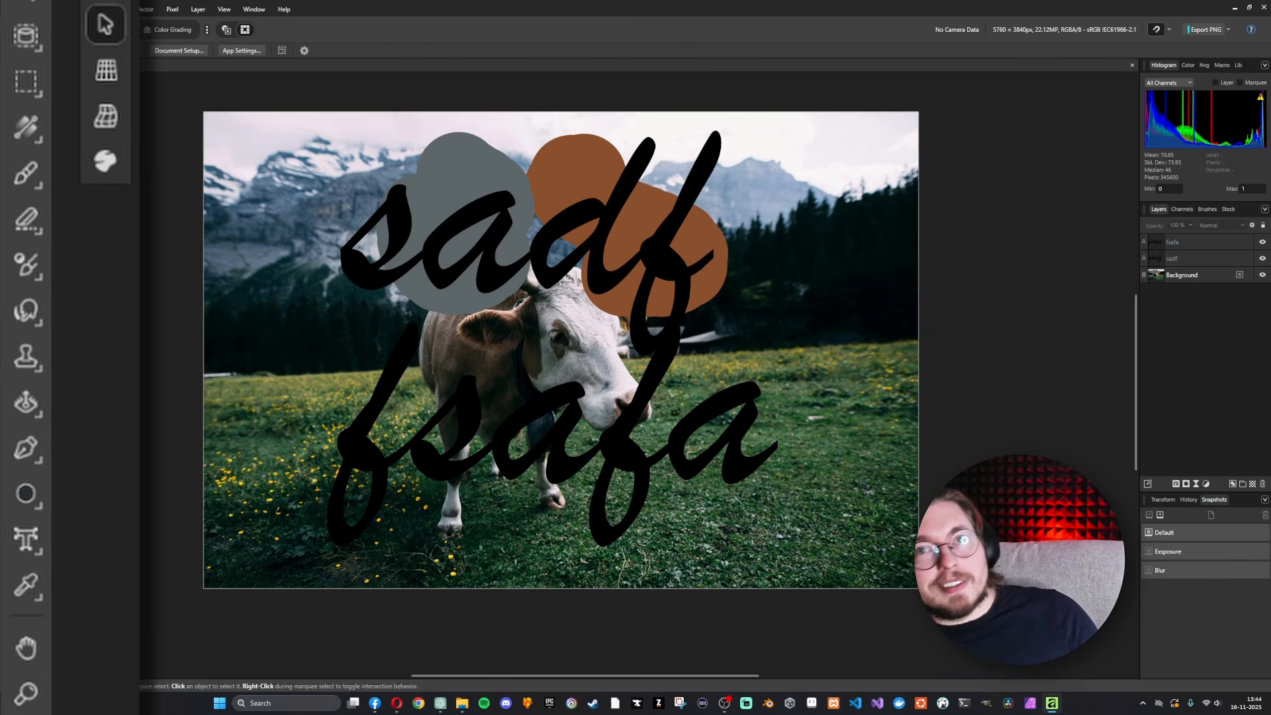